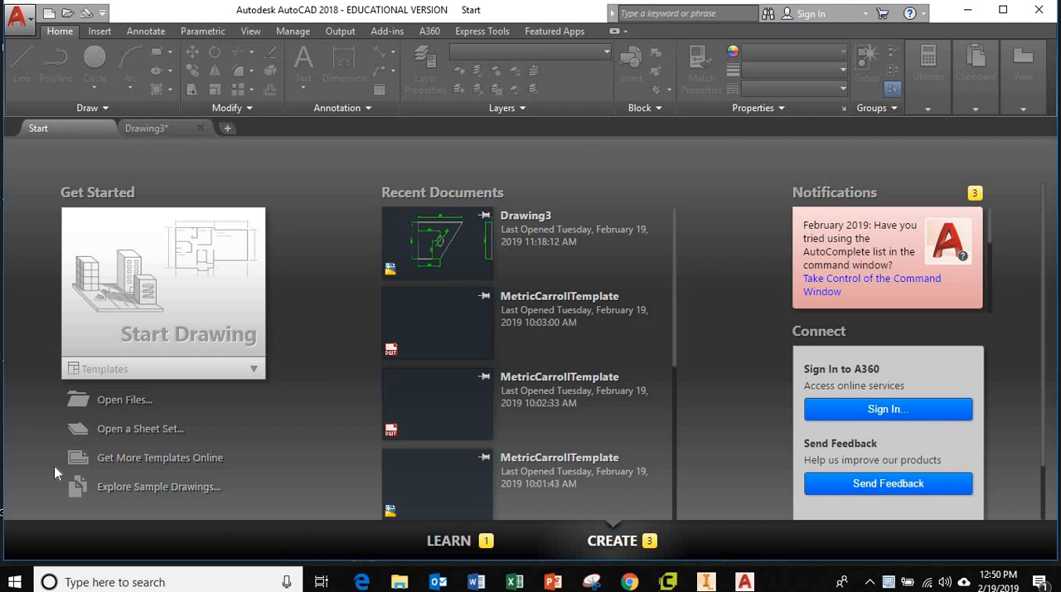
# Step: Create a new drawing from the MetricCarrollTemplate template
pyautogui.click(17, 16)
pyautogui.click(55, 101)
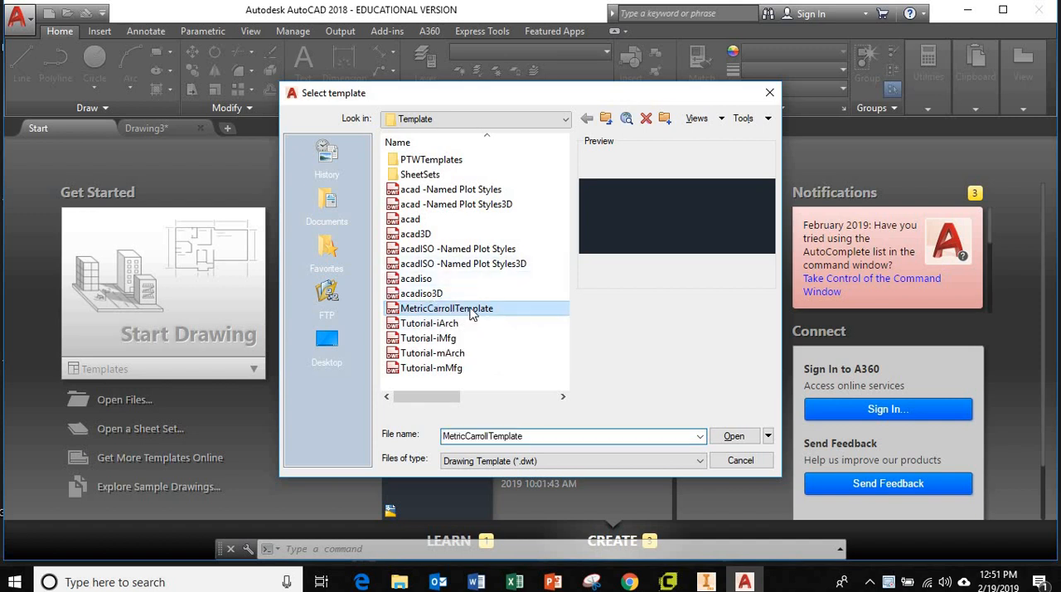
pyautogui.doubleClick(470, 310)
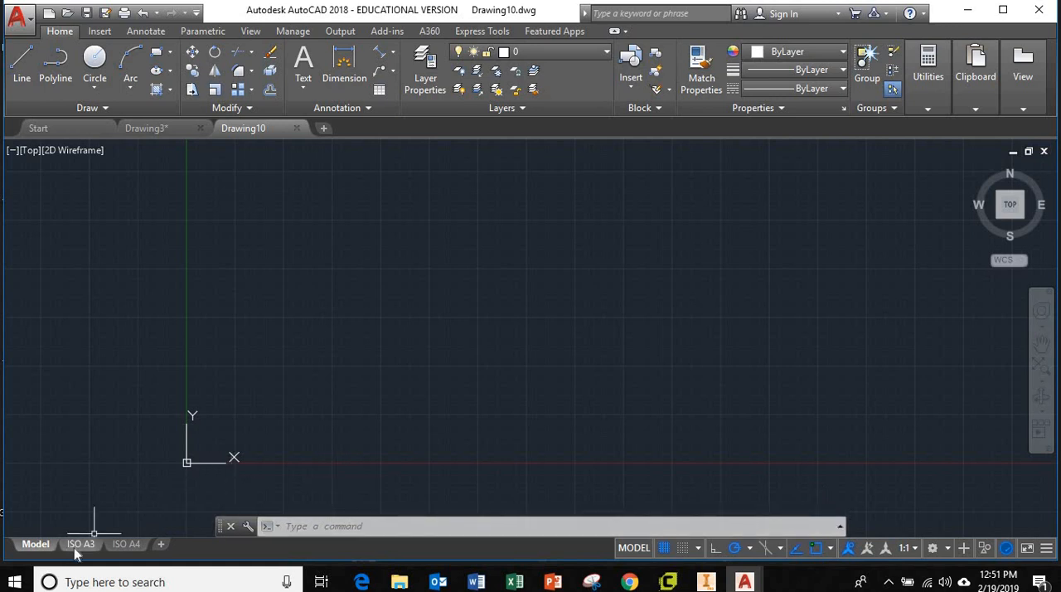
# Step: Examine the ISO A4 layout's sheet, including its border, viewport and title block
pyautogui.moveTo(117, 542)
pyautogui.click(119, 543)
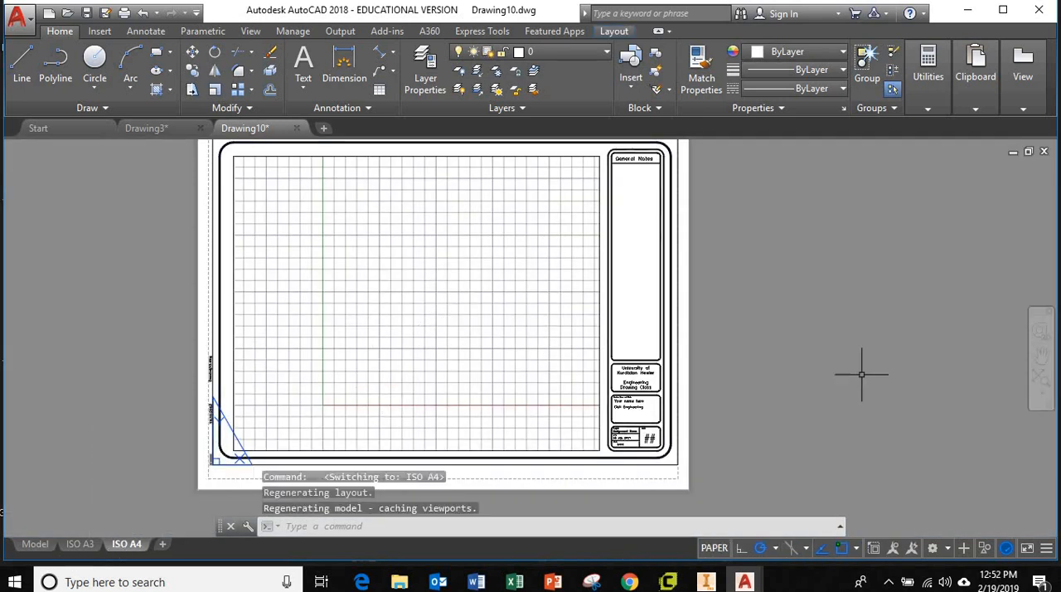
pyautogui.scroll(3, 779, 357)
pyautogui.scroll(-4, 721, 363)
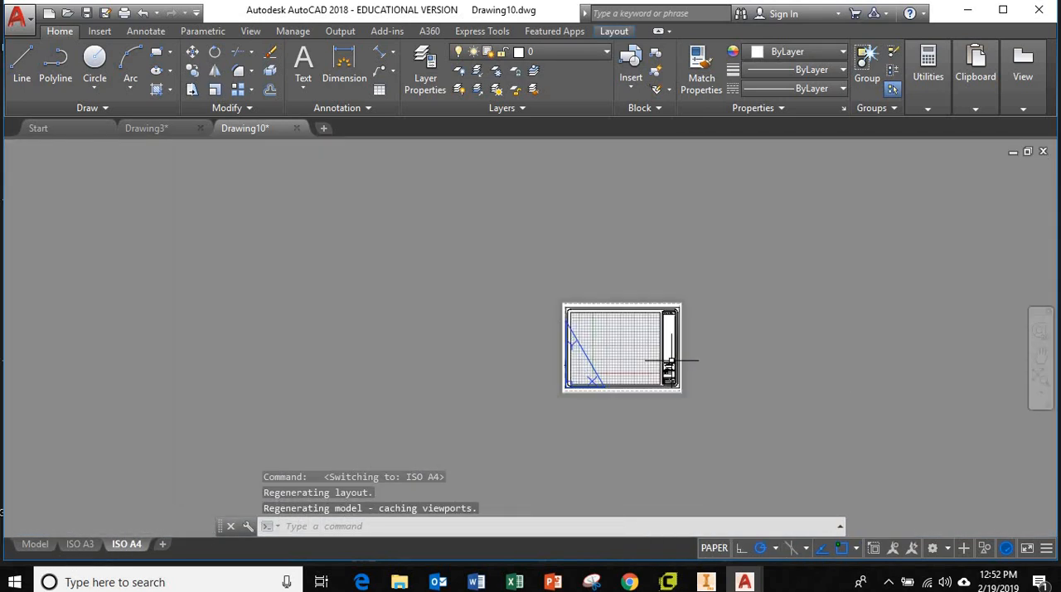
pyautogui.scroll(5, 673, 362)
pyautogui.scroll(-4, 673, 361)
pyautogui.scroll(4, 673, 357)
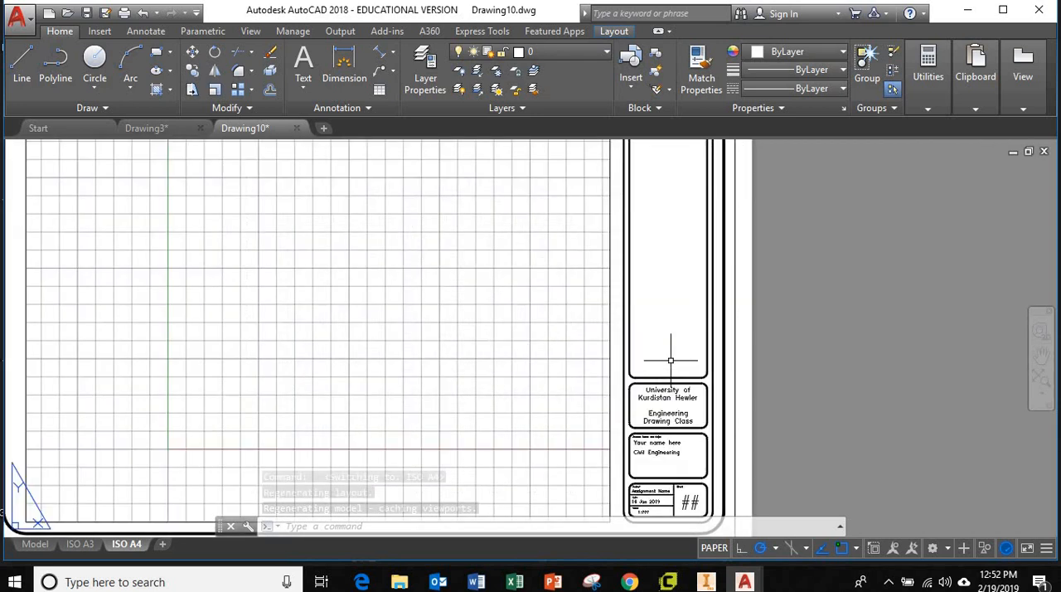
pyautogui.scroll(-2, 672, 360)
pyautogui.scroll(6, 670, 406)
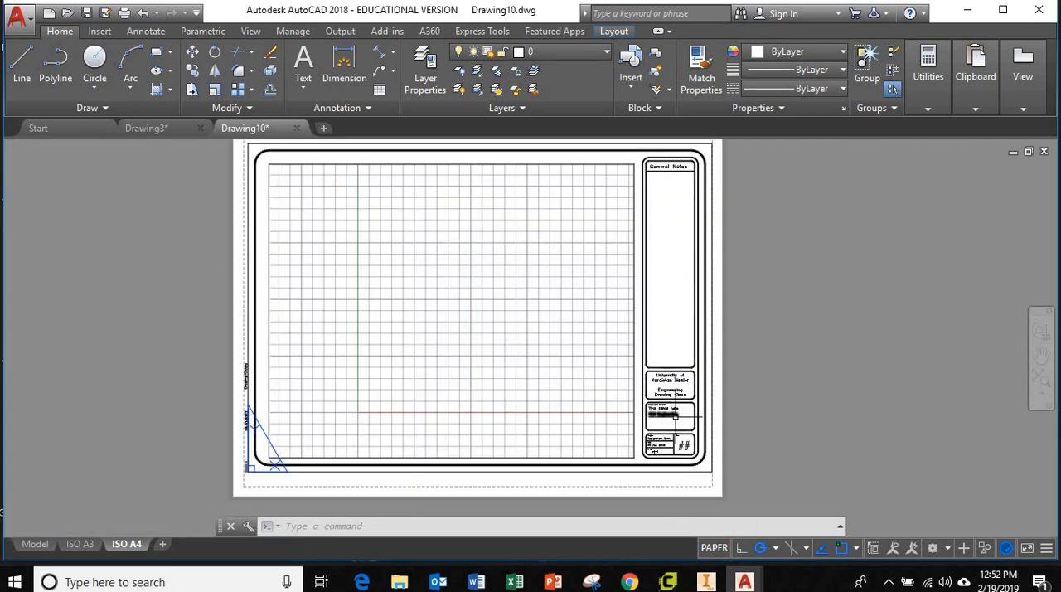
pyautogui.scroll(-5, 677, 421)
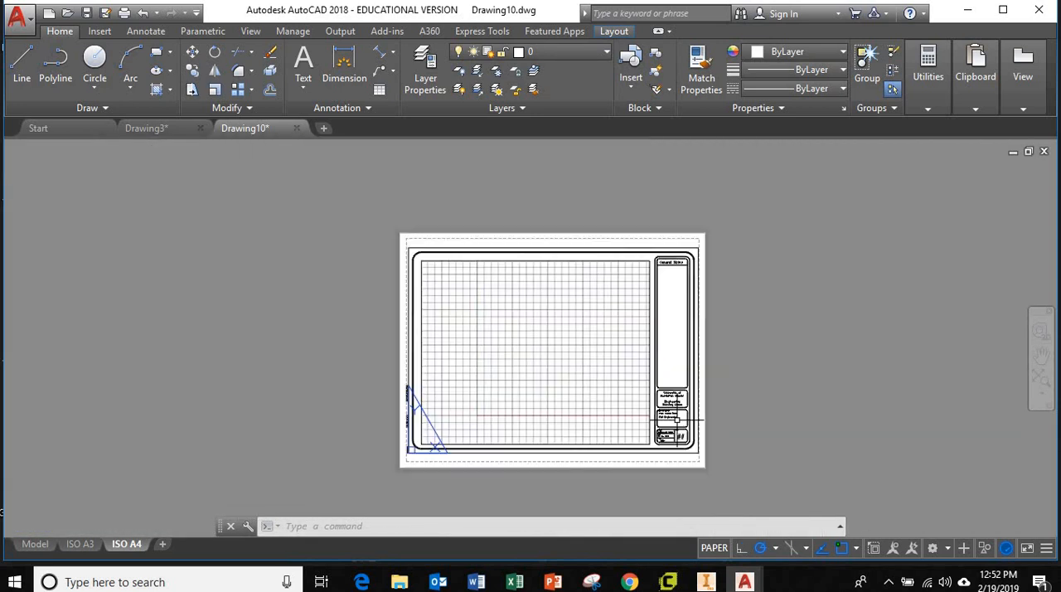
pyautogui.scroll(5, 676, 427)
pyautogui.scroll(-3, 680, 369)
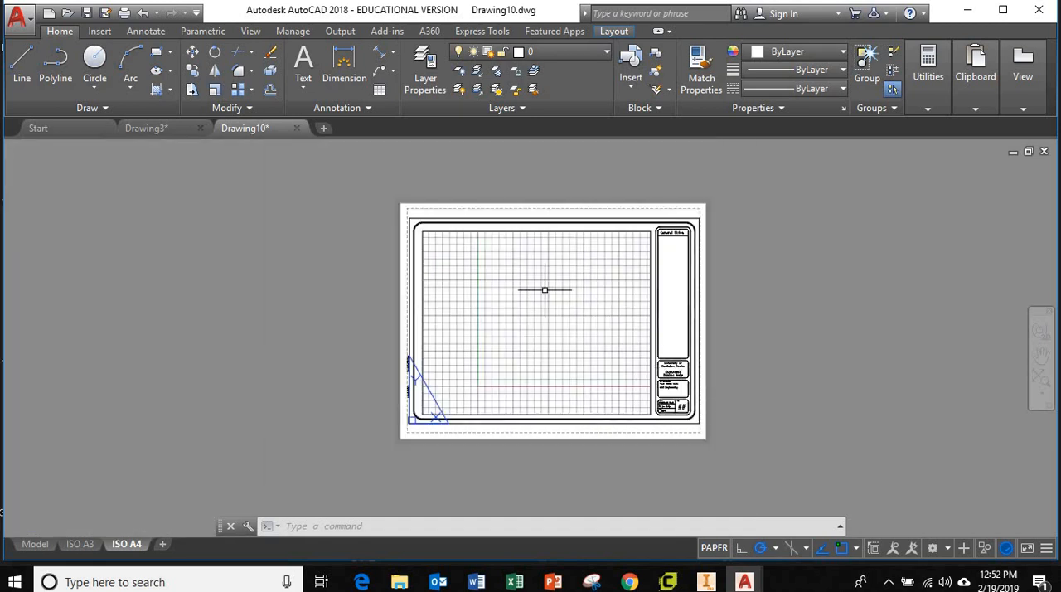
pyautogui.moveTo(831, 352); pyautogui.dragTo(737, 353, button='middle')
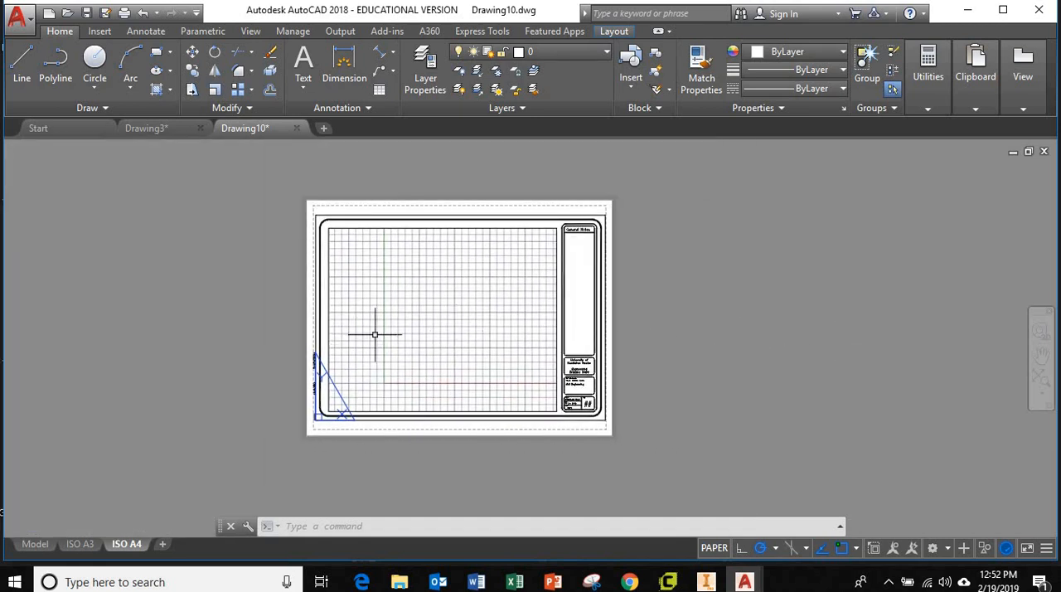
pyautogui.scroll(2, 469, 332)
pyautogui.scroll(-2, 470, 332)
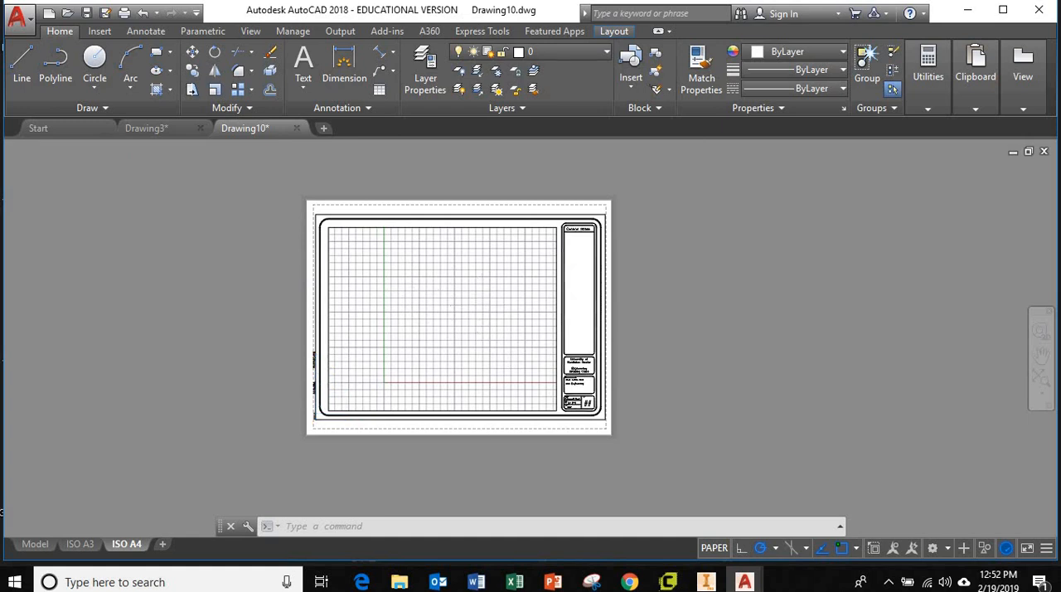
pyautogui.scroll(2, 478, 303)
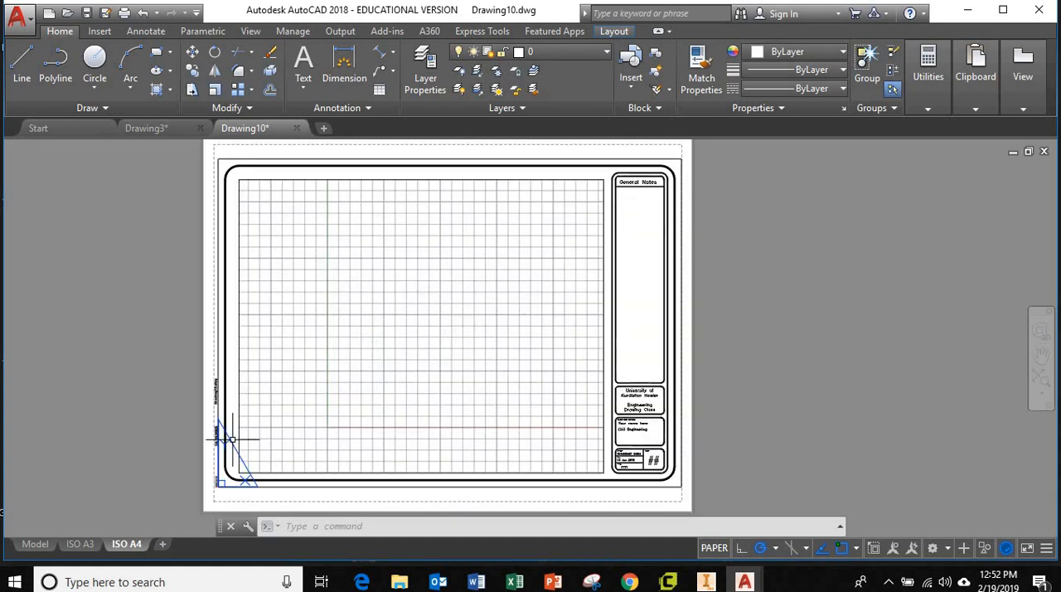
# Step: Look over the ISO A3 layout's sheet and title block and return to model space
pyautogui.click(82, 544)
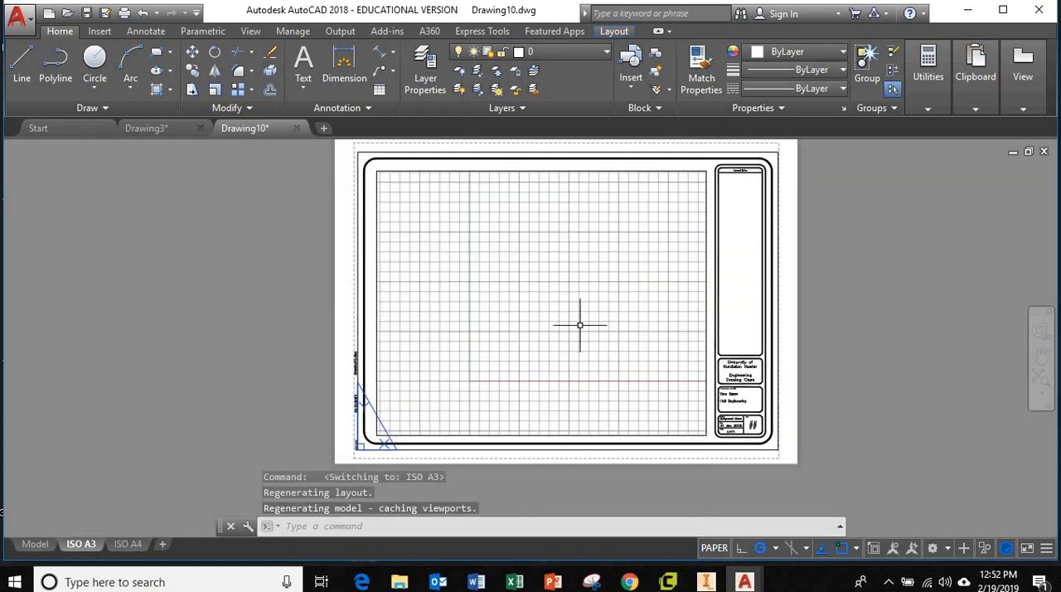
pyautogui.scroll(-2, 752, 356)
pyautogui.scroll(2, 752, 357)
pyautogui.moveTo(878, 373); pyautogui.dragTo(832, 387, button='middle')
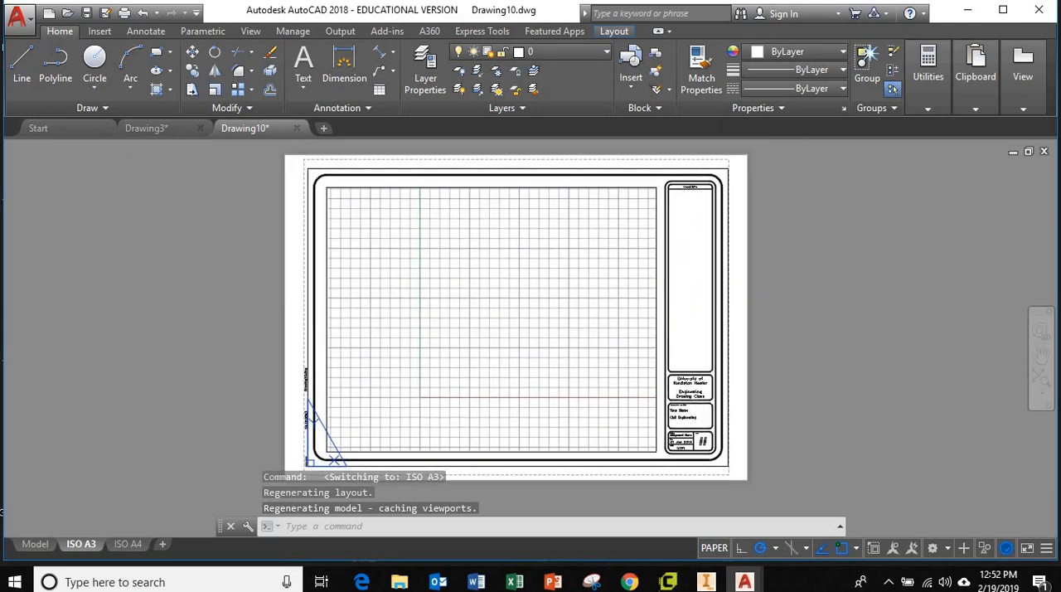
pyautogui.click(35, 544)
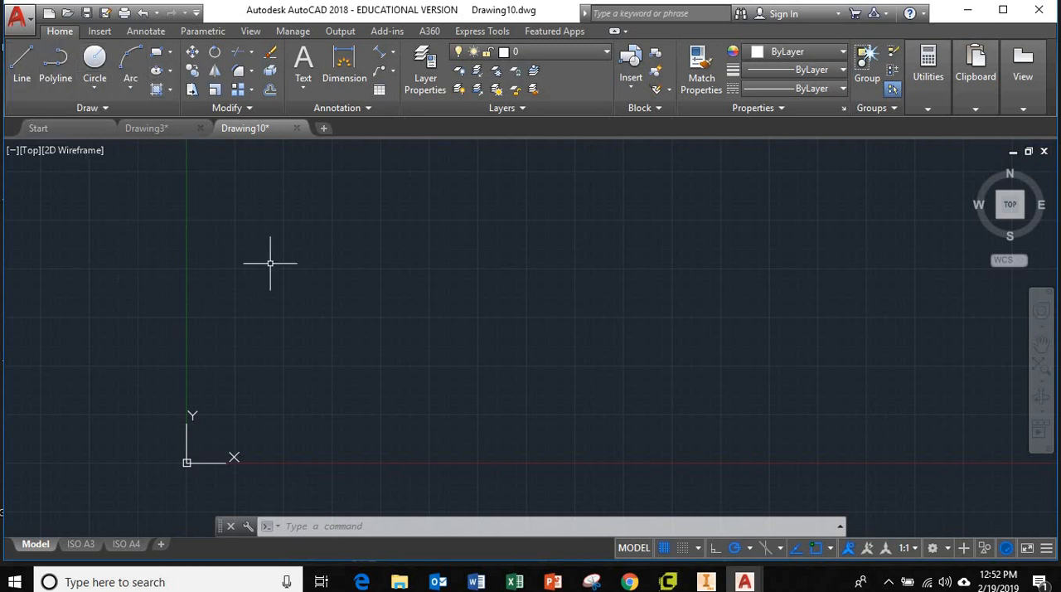
# Step: Start a line chain above and right of the origin with a horizontal segment 400 long toward the right
pyautogui.click(22, 67)
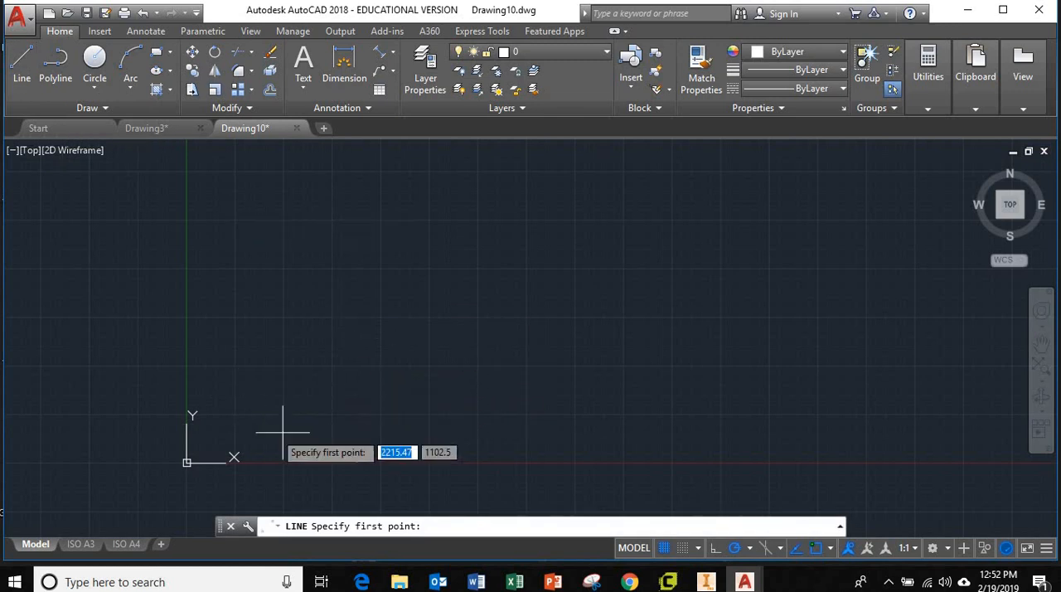
pyautogui.click(245, 374)
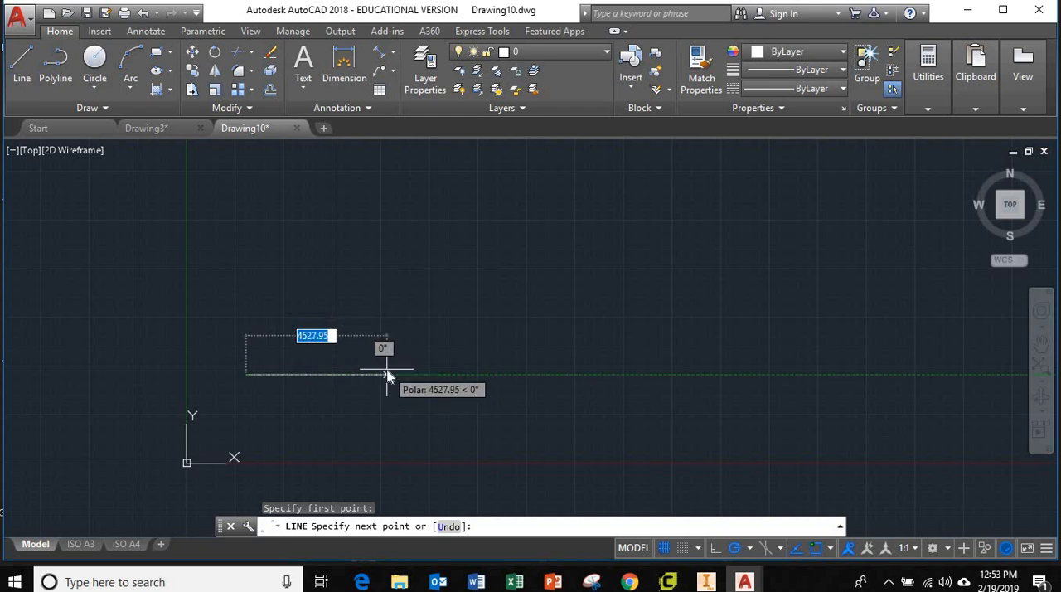
pyautogui.write('4')
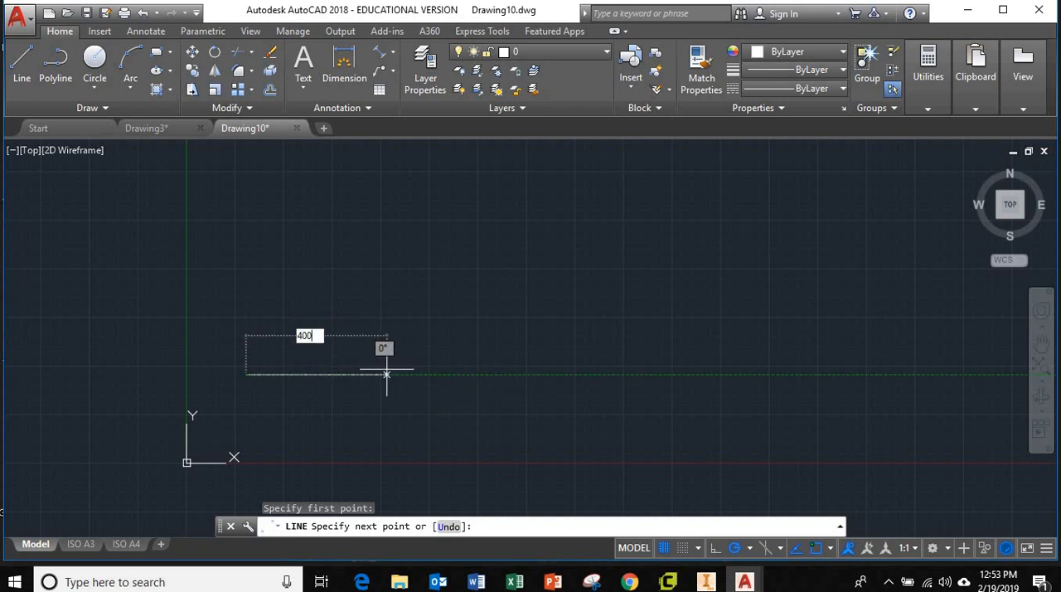
pyautogui.write('00')
pyautogui.press('Return')
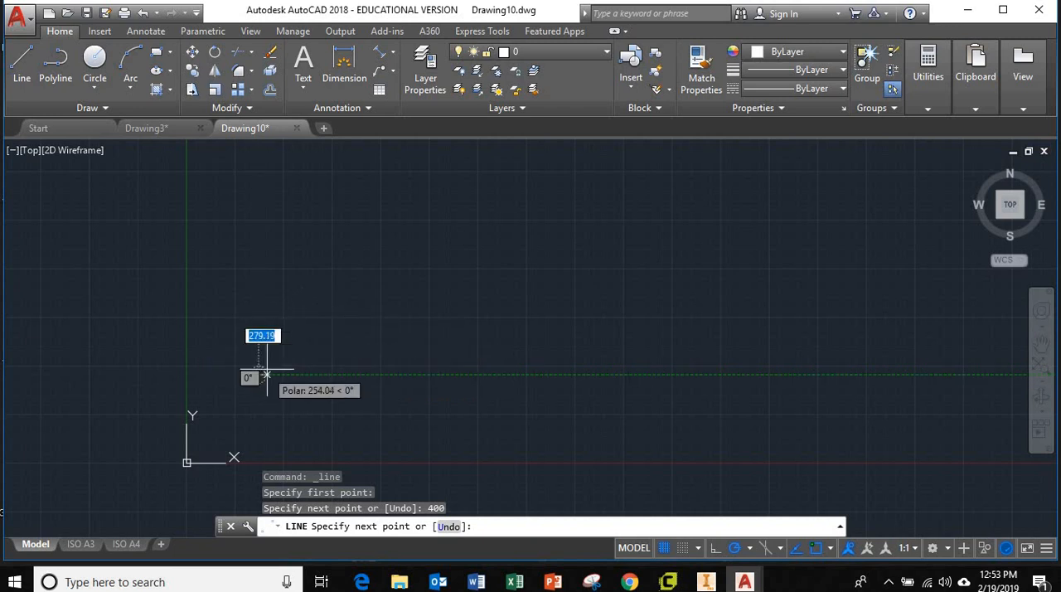
# Step: Continue the line chain from the horizontal segment's right end with a segment 400 long, rising to the right at 45°
pyautogui.scroll(10, 264, 374)
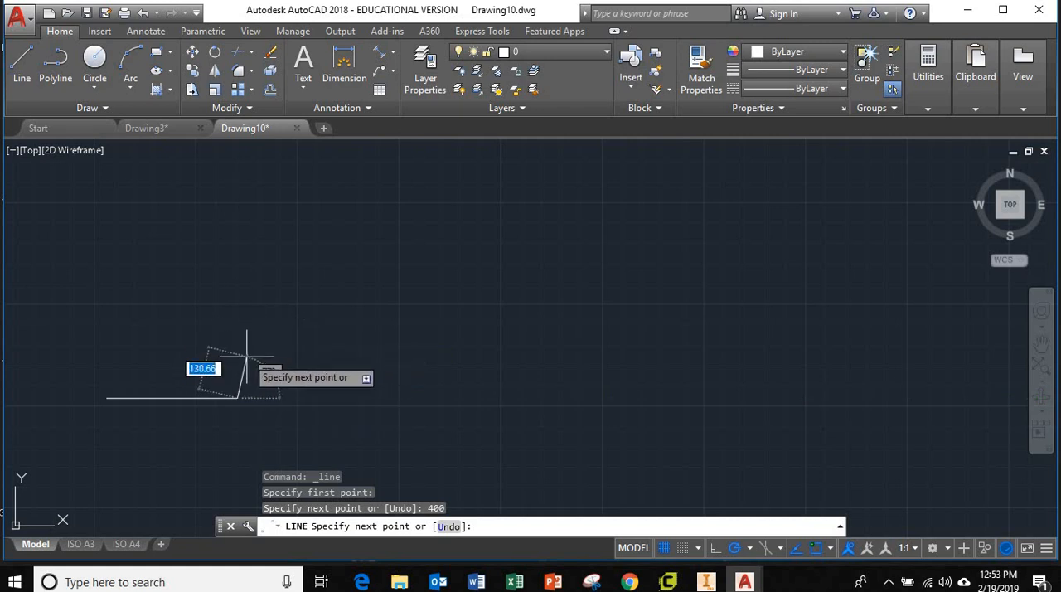
pyautogui.moveTo(246, 358)
pyautogui.mouseDown(button='middle')
pyautogui.moveTo(362, 303)
pyautogui.moveTo(643, 267)
pyautogui.moveTo(585, 244)
pyautogui.moveTo(556, 326)
pyautogui.moveTo(680, 409)
pyautogui.moveTo(423, 355)
pyautogui.moveTo(349, 279)
pyautogui.mouseUp(button='middle')
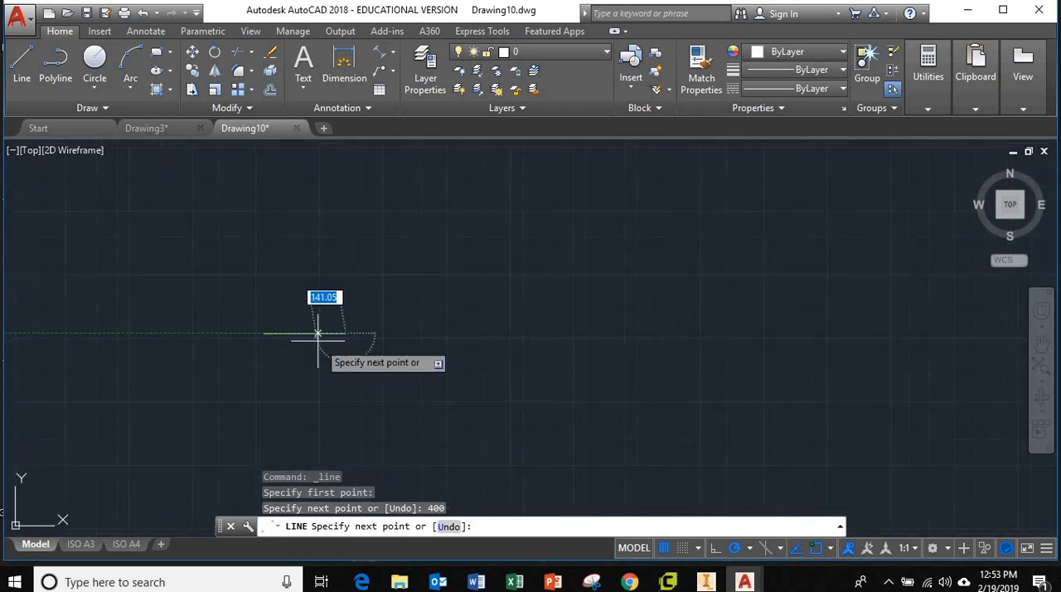
pyautogui.moveTo(373, 362)
pyautogui.mouseDown(button='middle')
pyautogui.moveTo(457, 334)
pyautogui.moveTo(469, 356)
pyautogui.moveTo(455, 373)
pyautogui.mouseUp(button='middle')
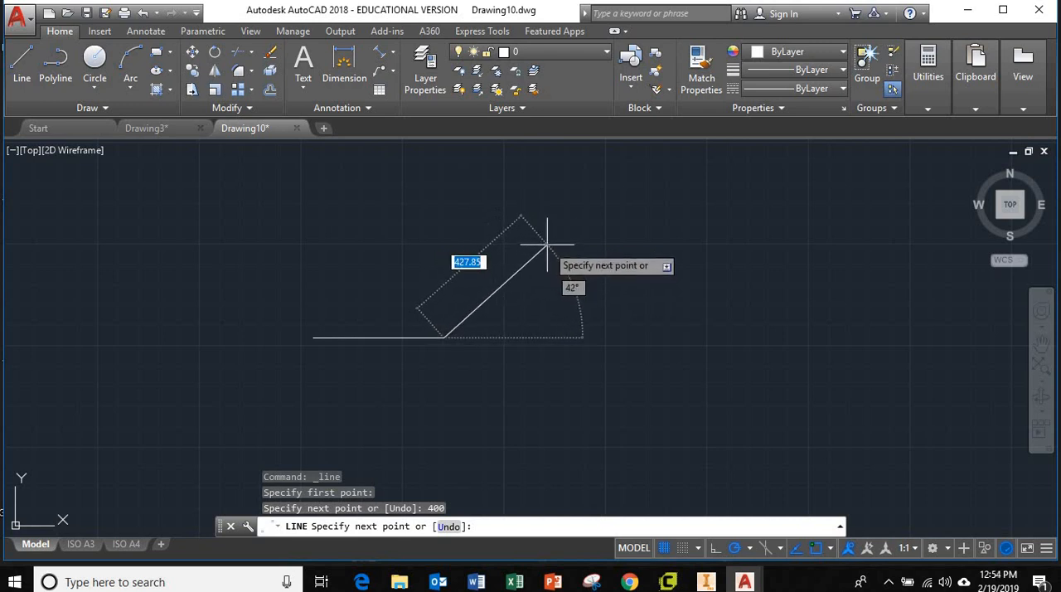
pyautogui.write('400')
pyautogui.press('Tab')
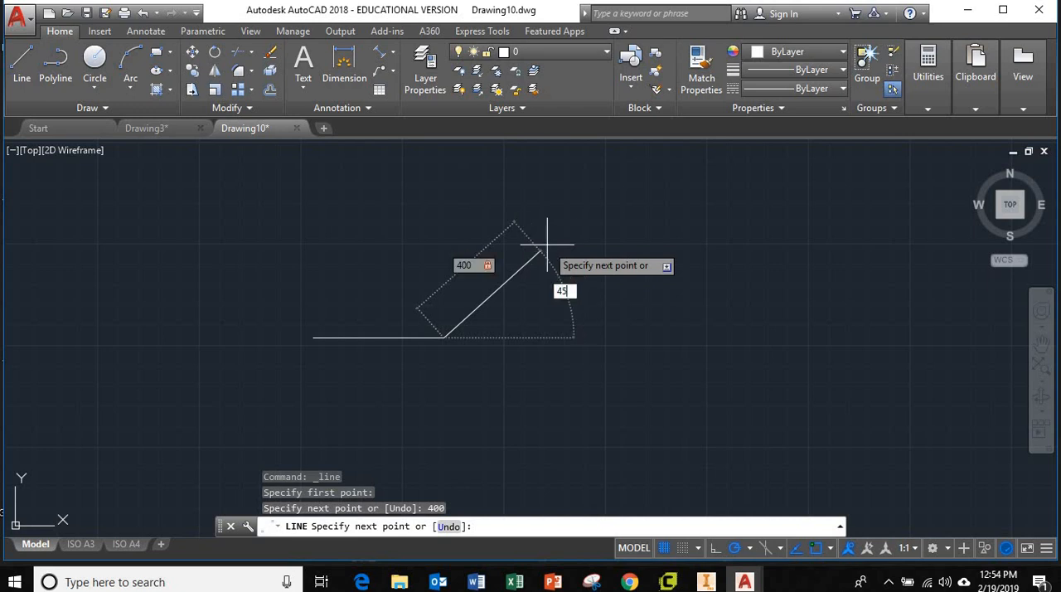
pyautogui.press('Return')
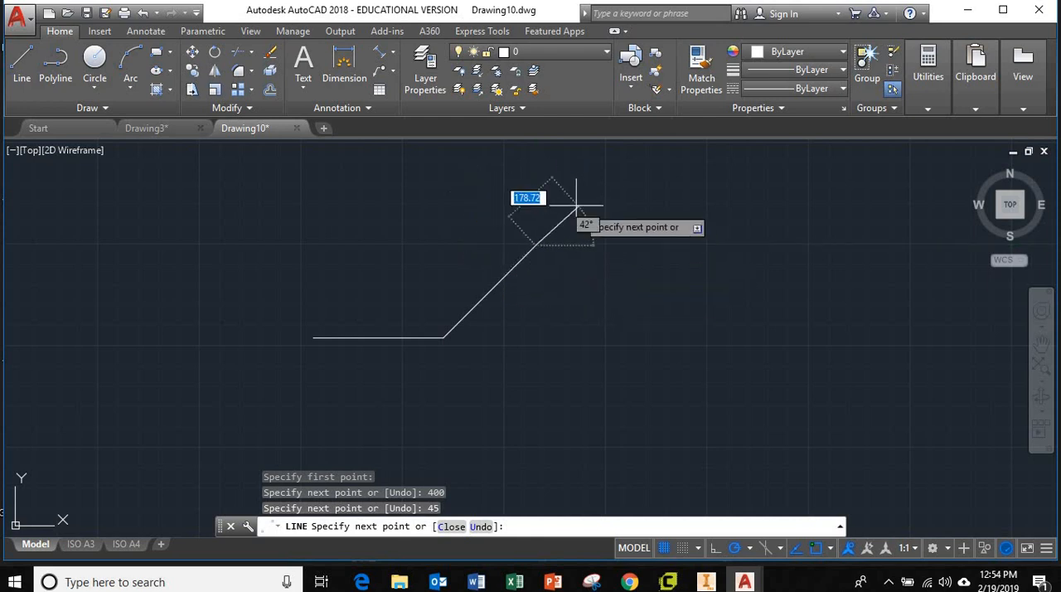
# Step: Add three freehand zigzag segments leading back to the left, the middle one about 248 long, and end the line chain
pyautogui.click(456, 176)
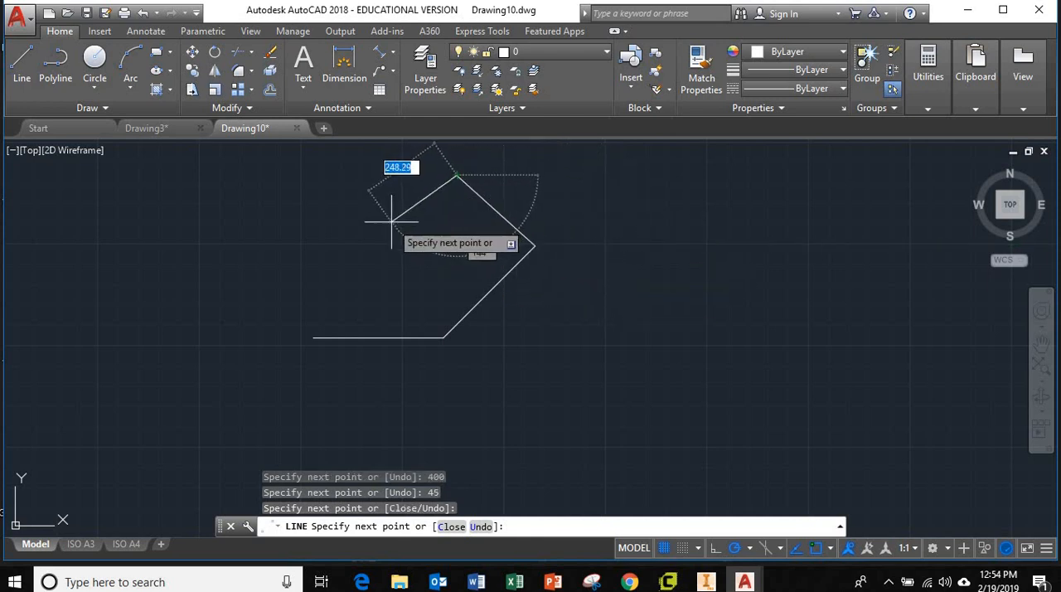
pyautogui.click(391, 221)
pyautogui.click(355, 171)
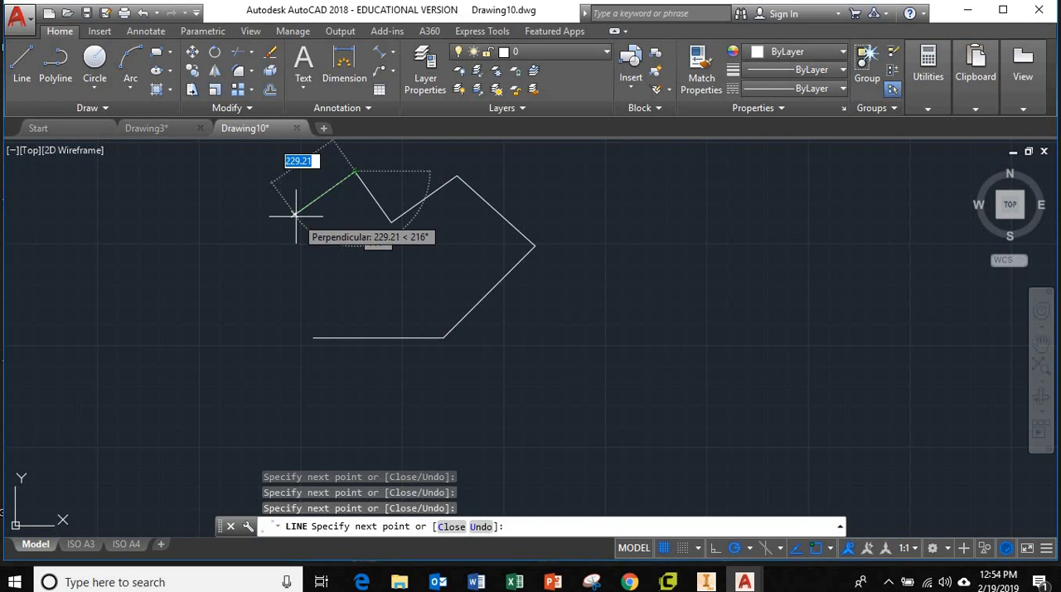
pyautogui.press('Escape')
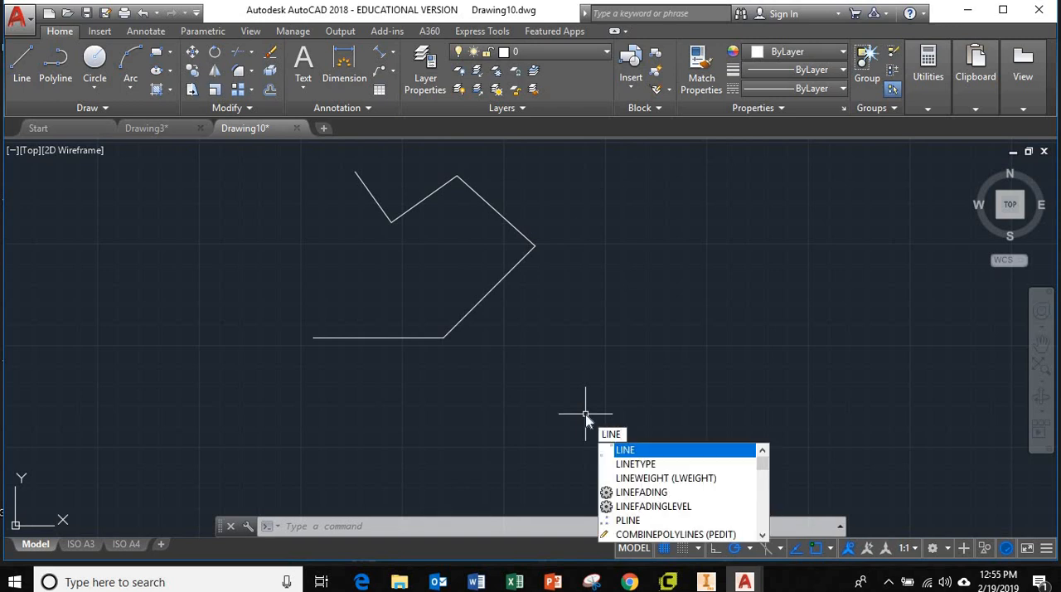
# Step: Draw a separate line about 690 long, rising to the right, below and to the right of the open outline
pyautogui.press('Return')
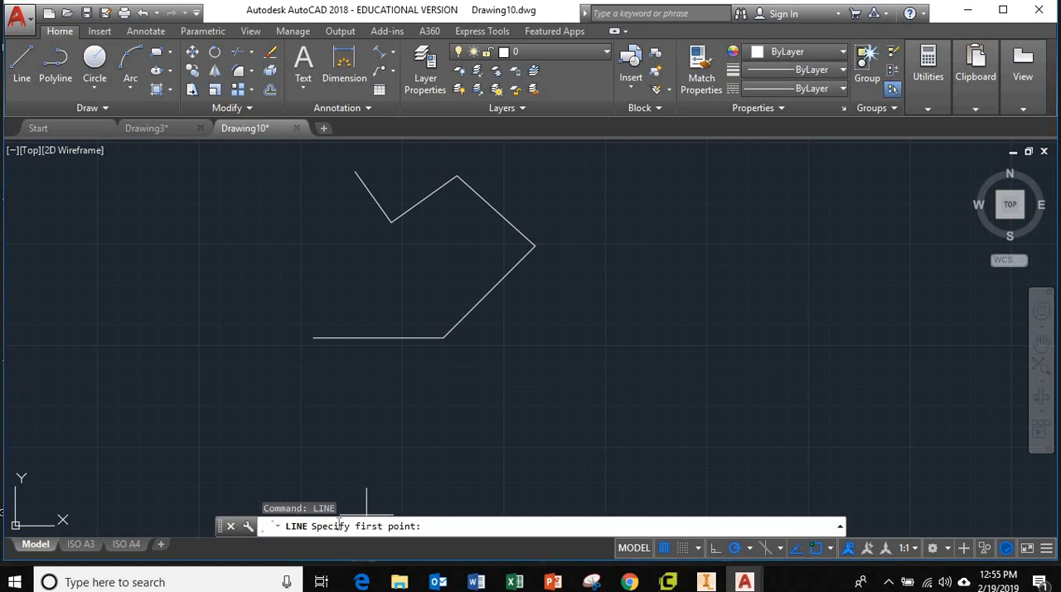
pyautogui.click(468, 427)
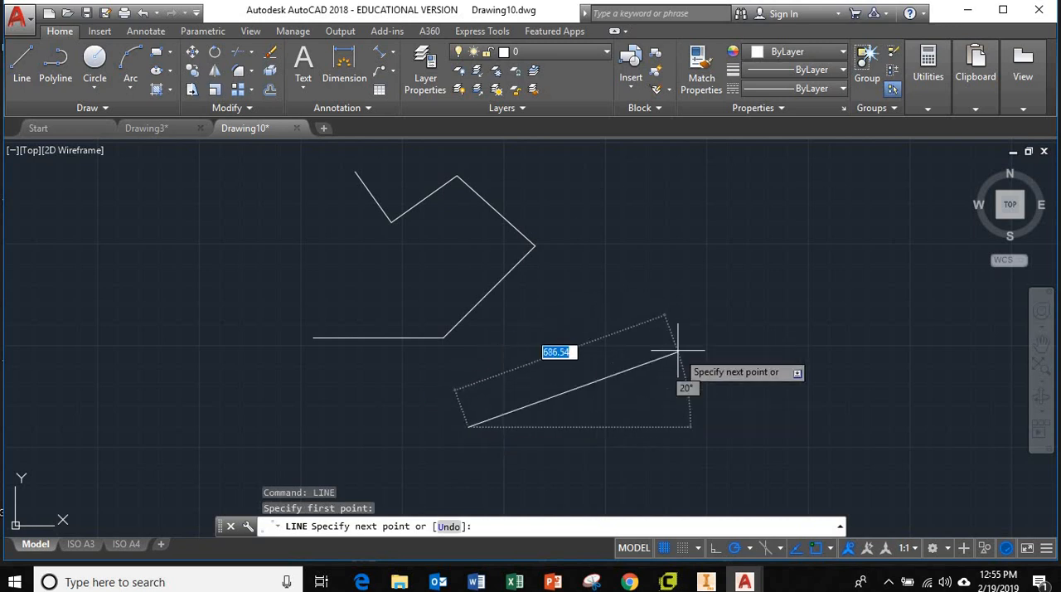
pyautogui.click(671, 331)
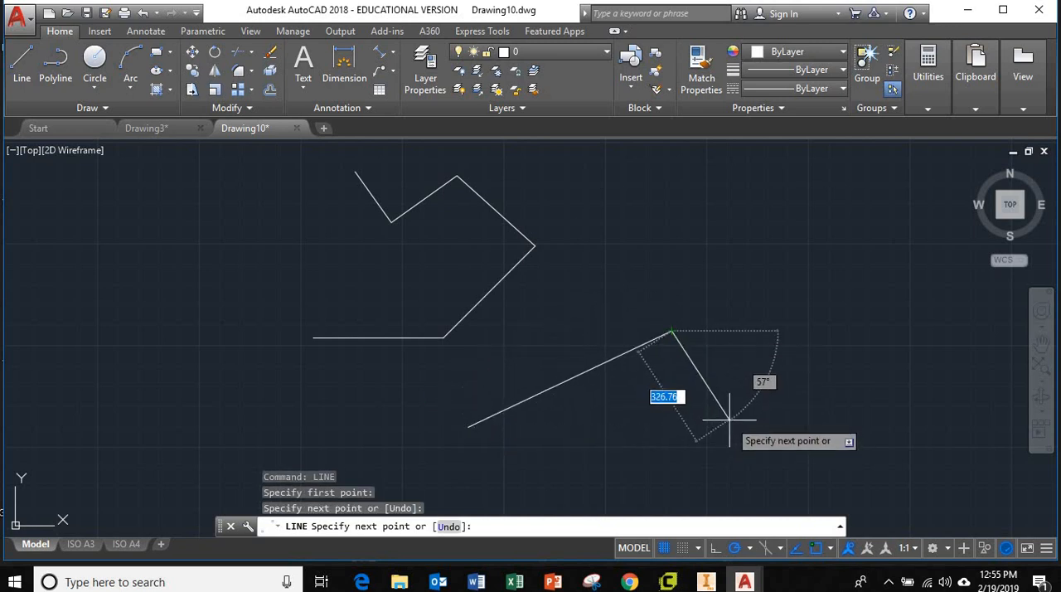
pyautogui.press('Escape')
pyautogui.press('Escape')
pyautogui.press('Escape')
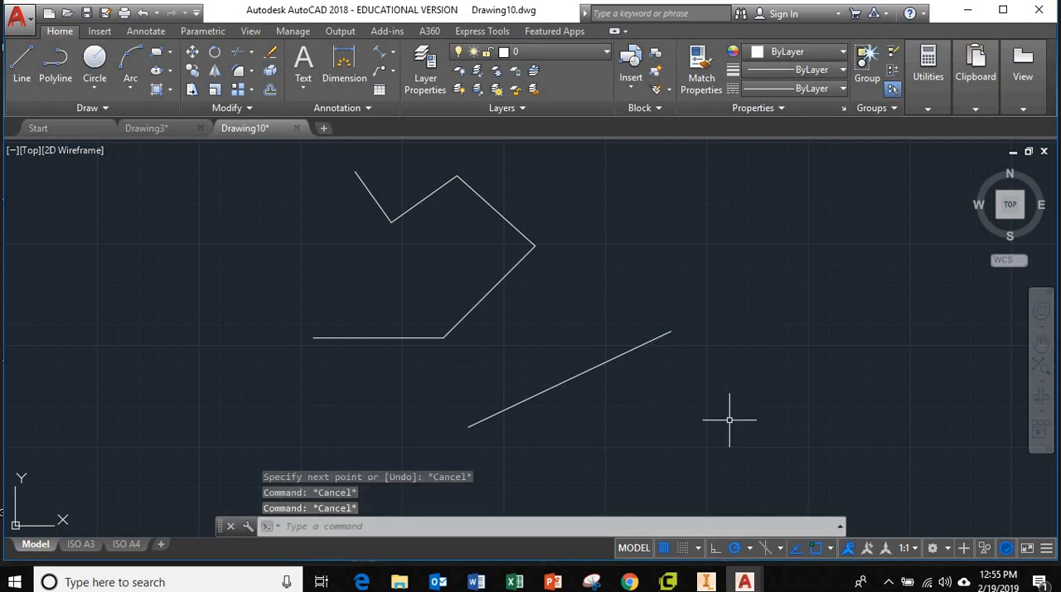
# Step: Close the open outline with a line from its free upper-left endpoint to the left endpoint of the horizontal segment
pyautogui.write('l')
pyautogui.press('Return')
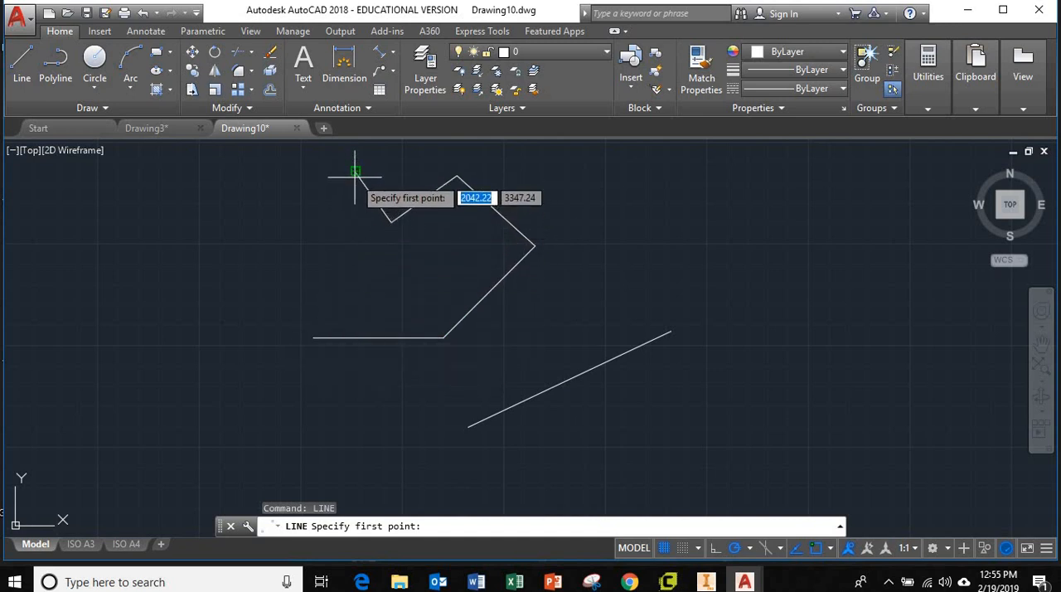
pyautogui.scroll(2, 355, 171)
pyautogui.moveTo(356, 169)
pyautogui.mouseDown(button='middle')
pyautogui.moveTo(362, 222)
pyautogui.moveTo(397, 220)
pyautogui.mouseUp(button='middle')
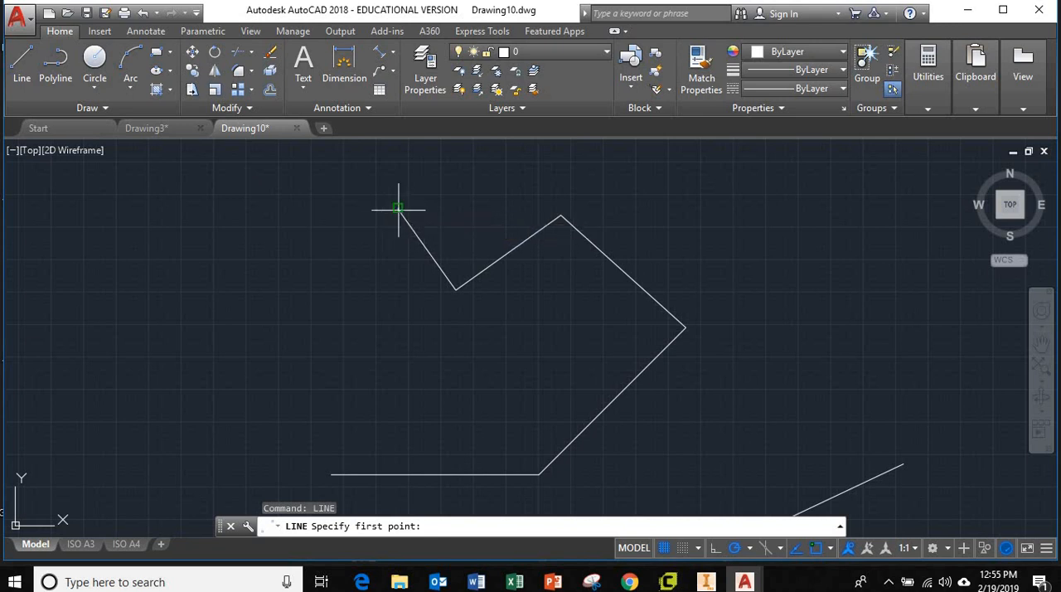
pyautogui.click(402, 209)
pyautogui.moveTo(355, 332); pyautogui.dragTo(426, 232, button='middle')
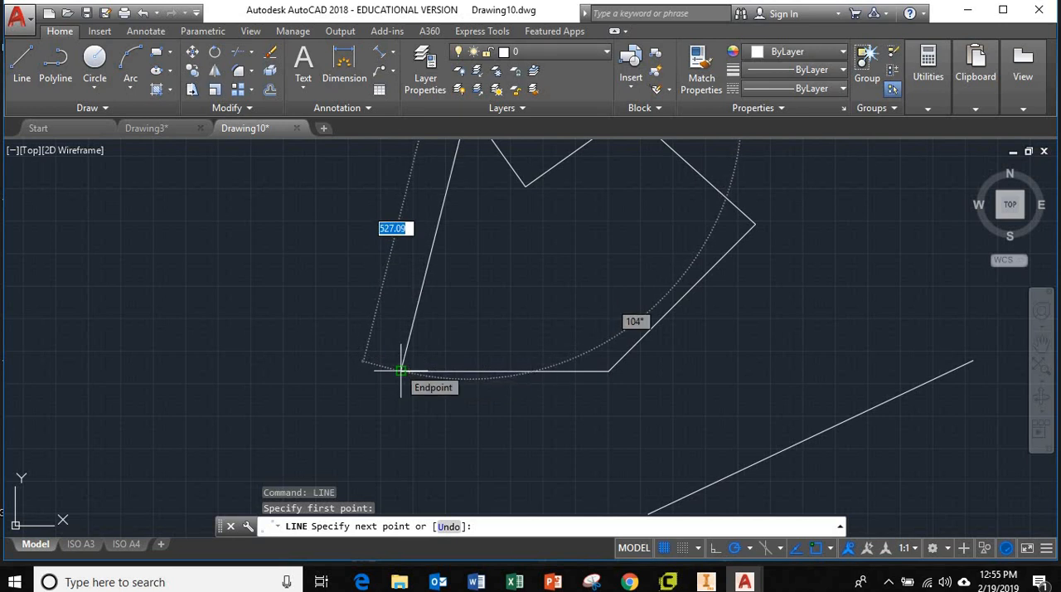
pyautogui.click(400, 371)
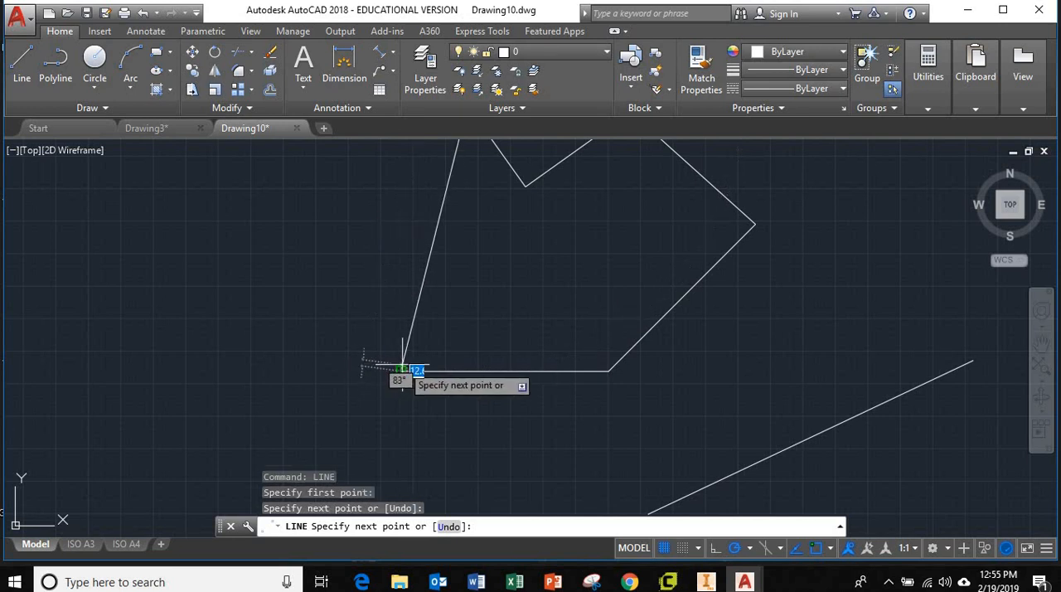
pyautogui.press('Escape')
pyautogui.press('Escape')
pyautogui.scroll(4, 668, 359)
pyautogui.scroll(-6, 668, 357)
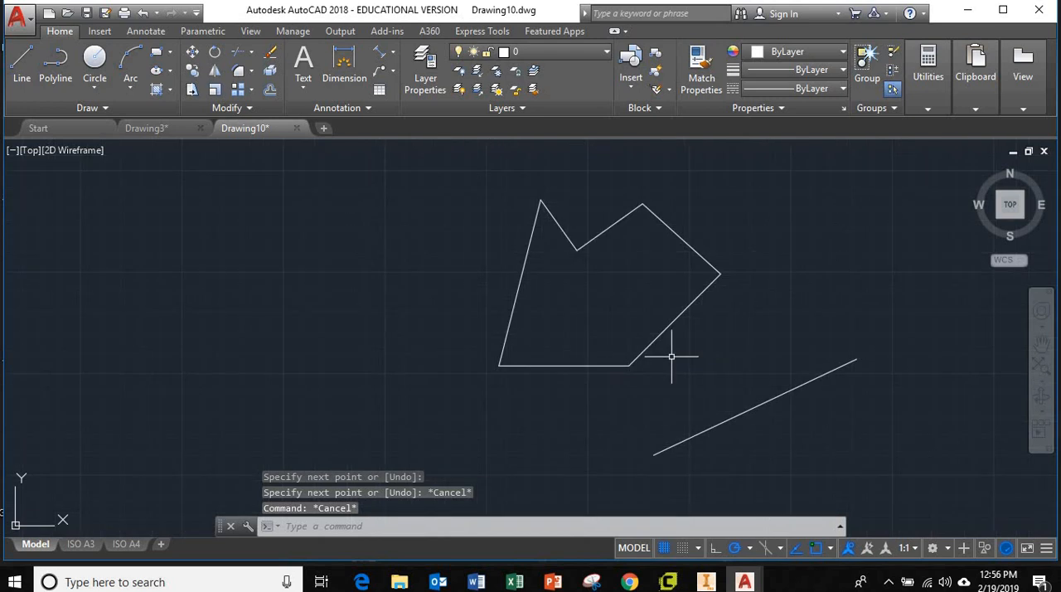
# Step: Draw a freehand line from the midpoint of the outline's lower horizontal side, rising to the right to a point inside the outline
pyautogui.moveTo(675, 356); pyautogui.dragTo(542, 364, button='middle')
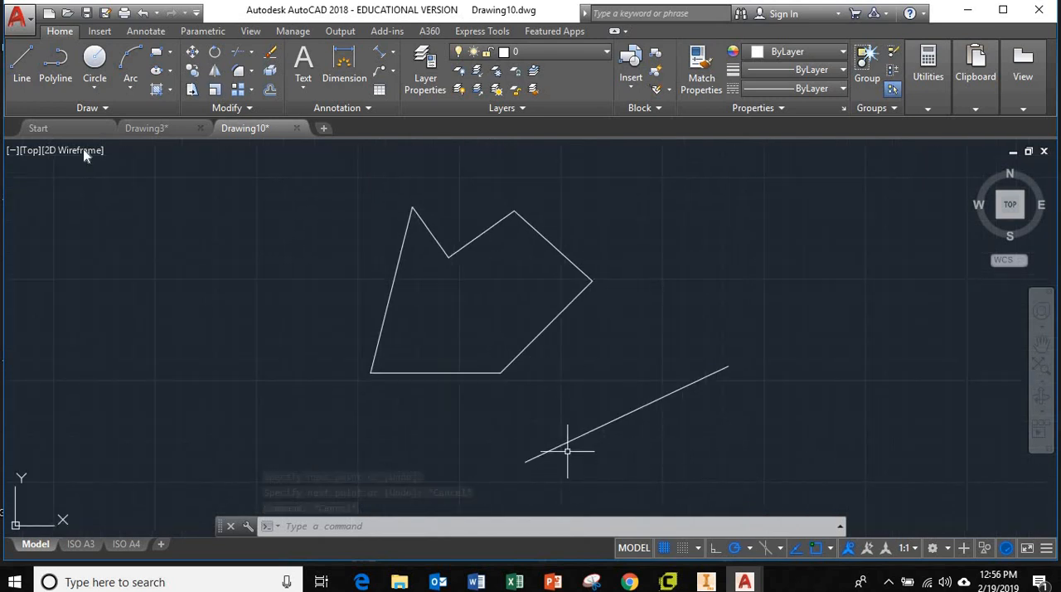
pyautogui.click(22, 73)
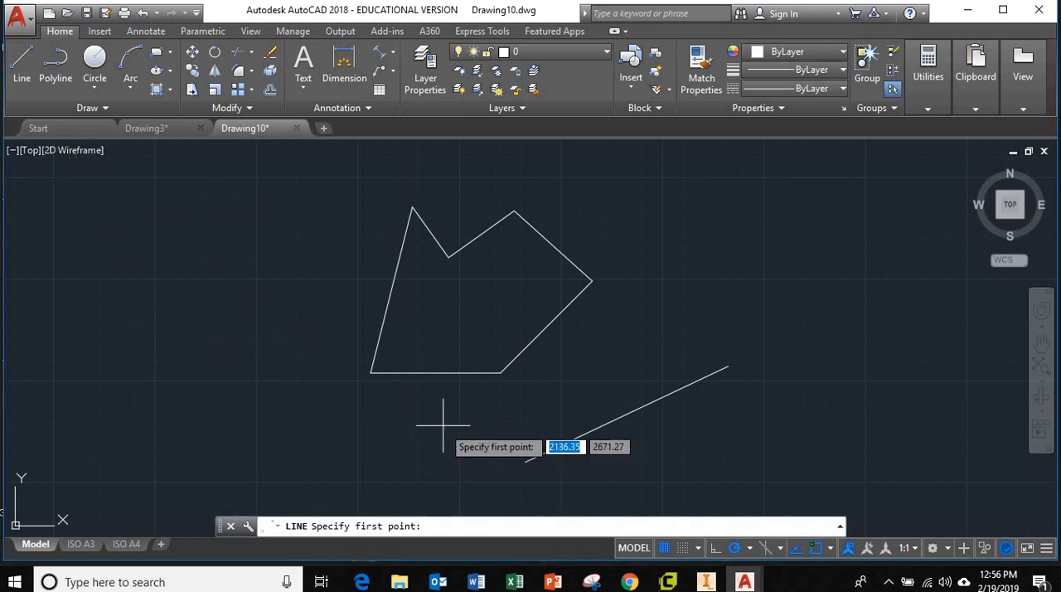
pyautogui.click(436, 373)
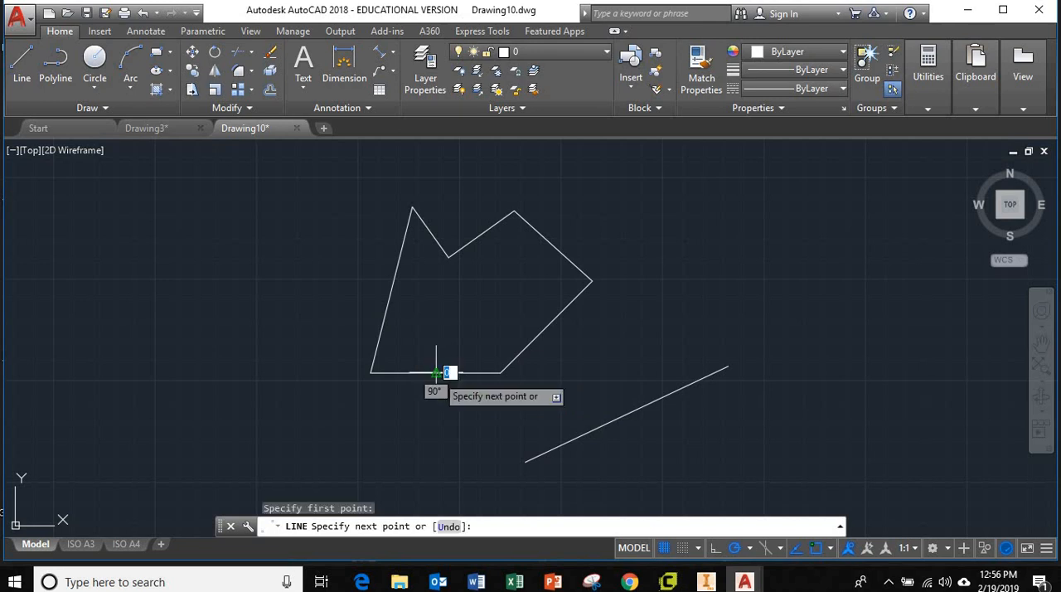
pyautogui.click(507, 290)
pyautogui.press('Escape')
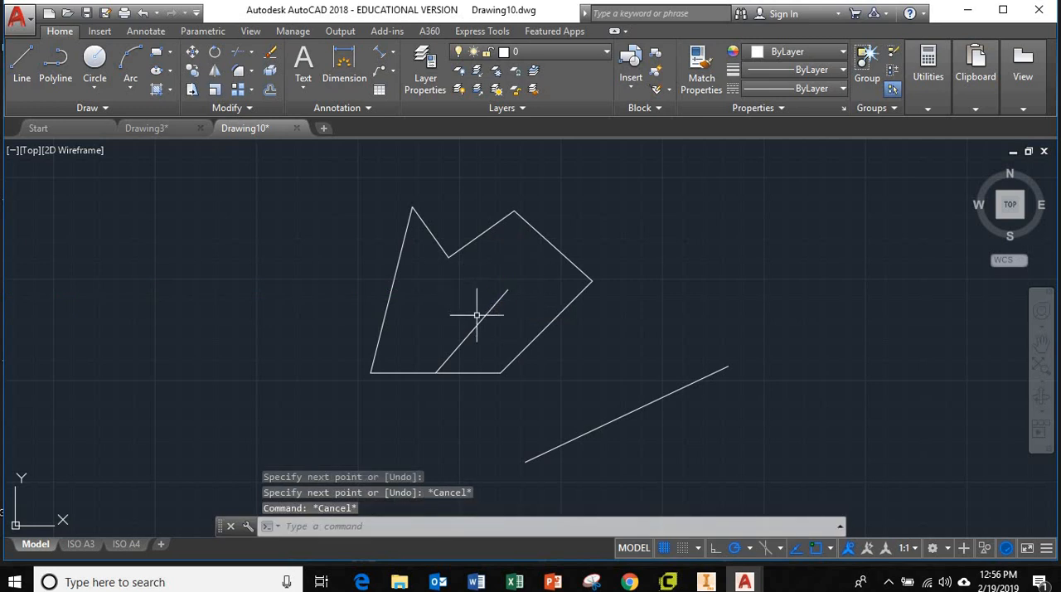
# Step: Delete the line inside the outline and the separate sloping line below and to the right of it
pyautogui.click(480, 313)
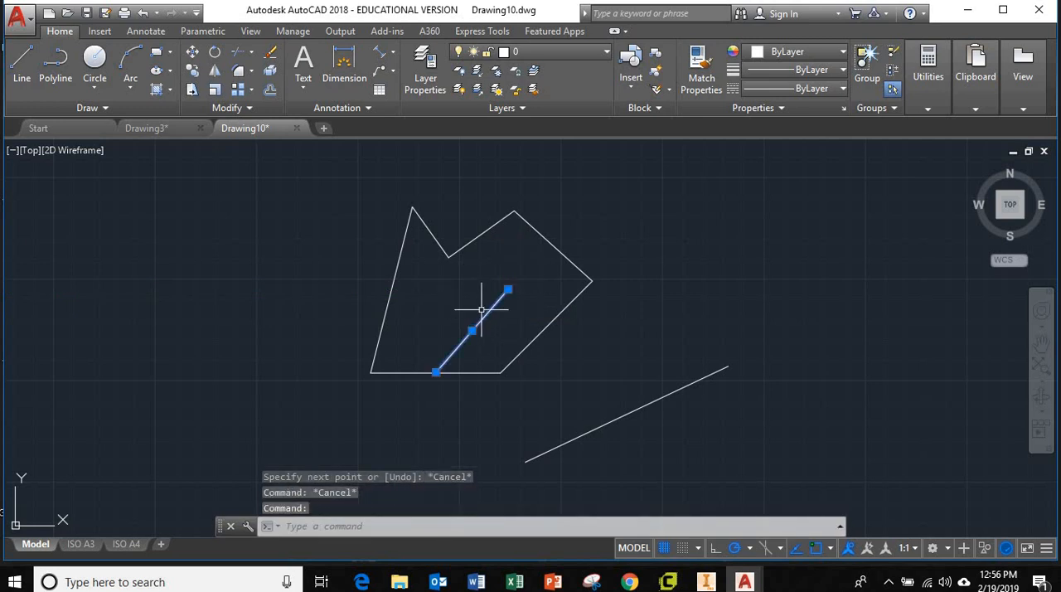
pyautogui.press('Delete')
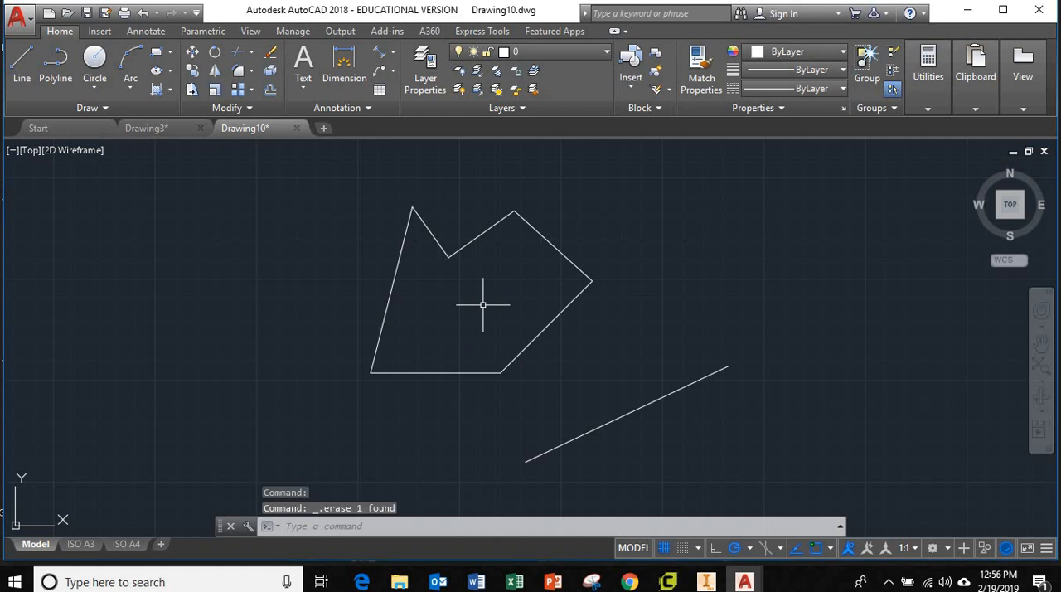
pyautogui.click(615, 419)
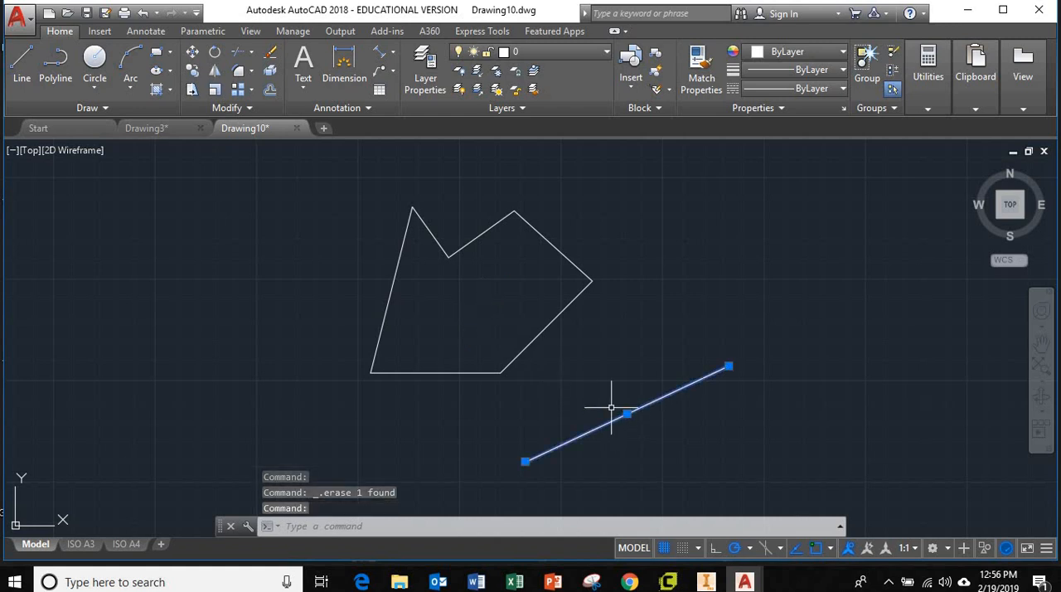
pyautogui.press('Delete')
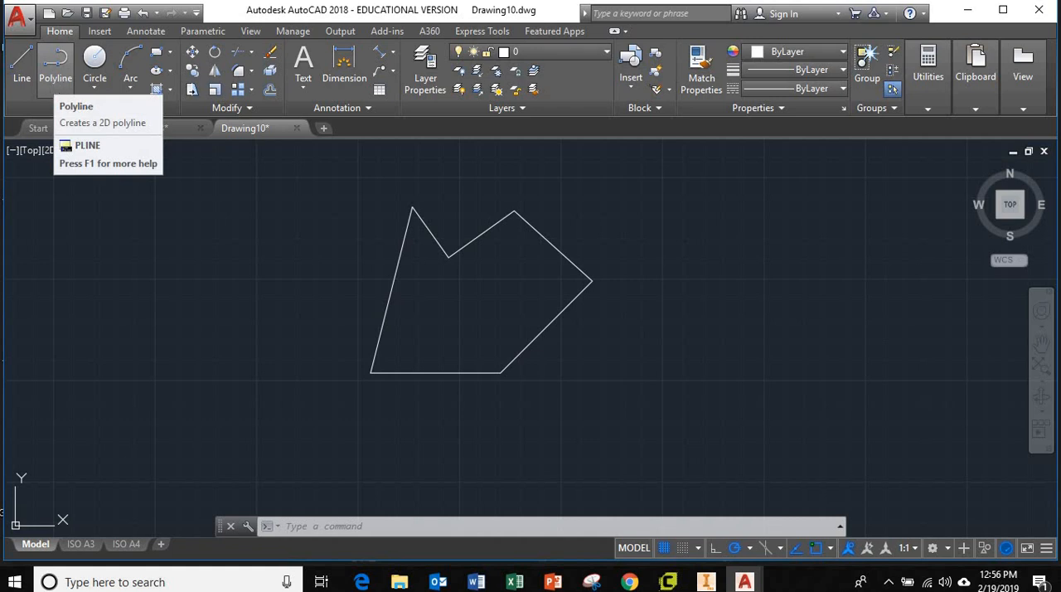
# Step: Draw a closed four-sided polyline left of the outline, with its second side about 300 long and its closing side about 488 long
pyautogui.click(55, 61)
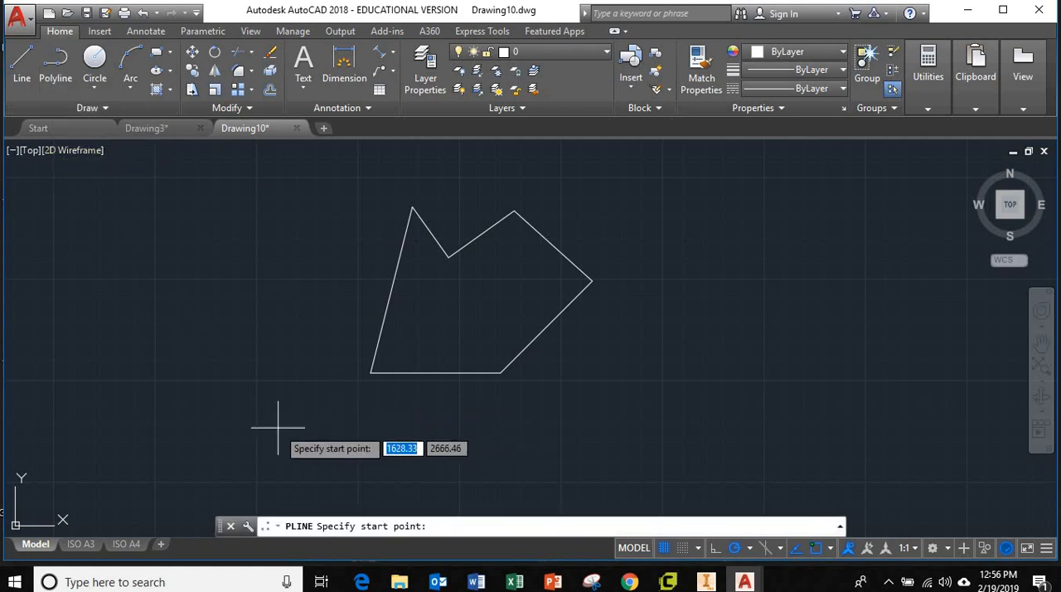
pyautogui.click(184, 406)
pyautogui.click(302, 335)
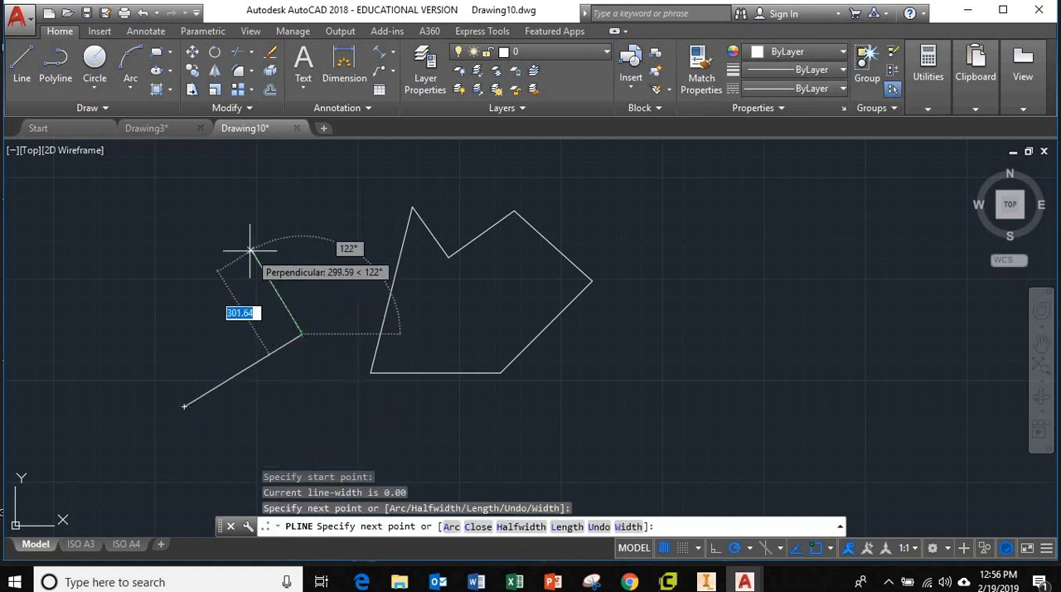
pyautogui.click(252, 250)
pyautogui.click(116, 263)
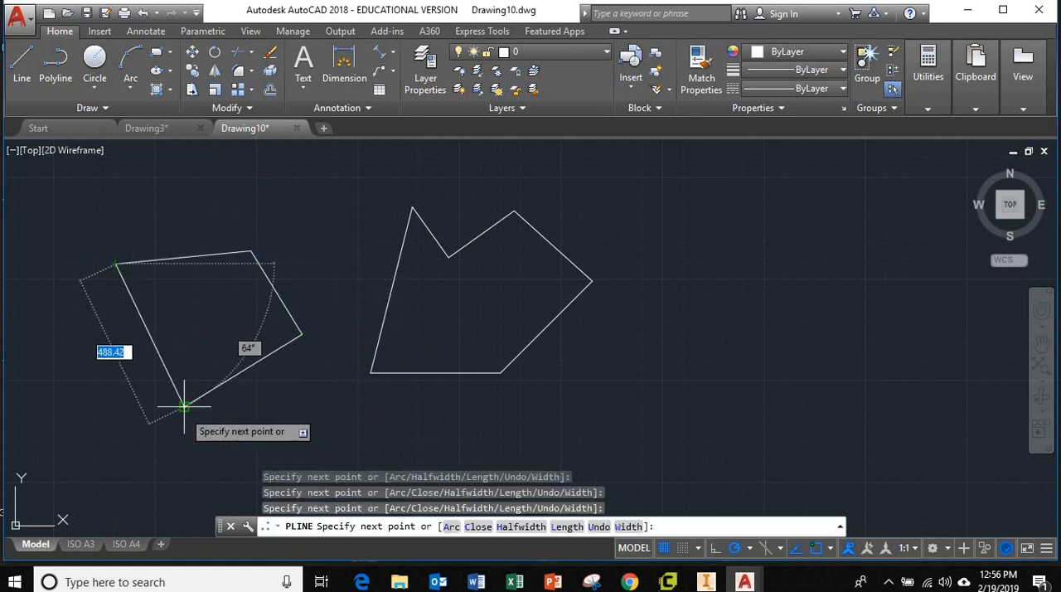
pyautogui.click(184, 407)
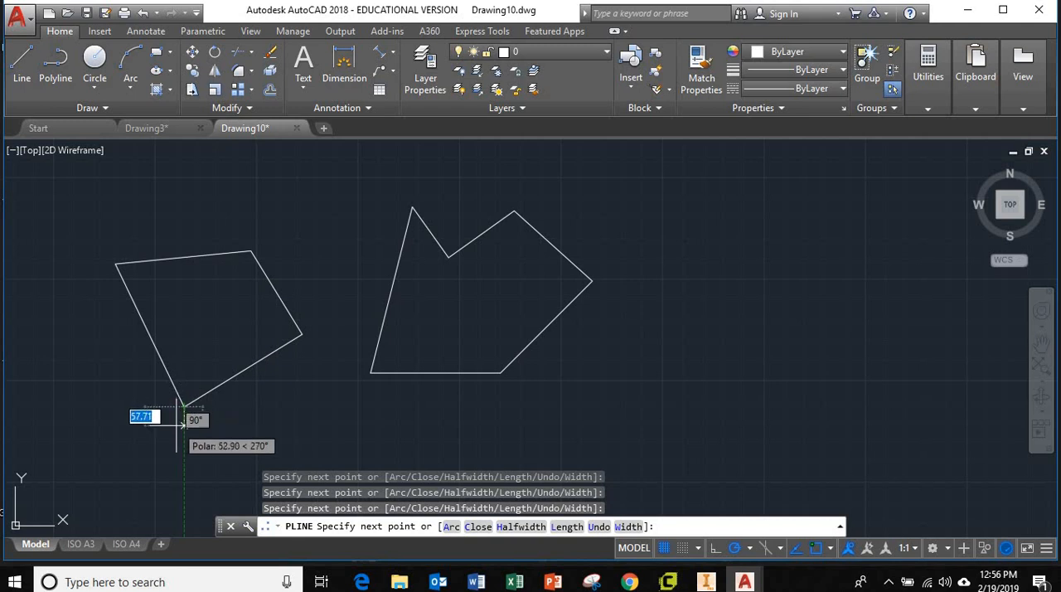
pyautogui.press('Escape')
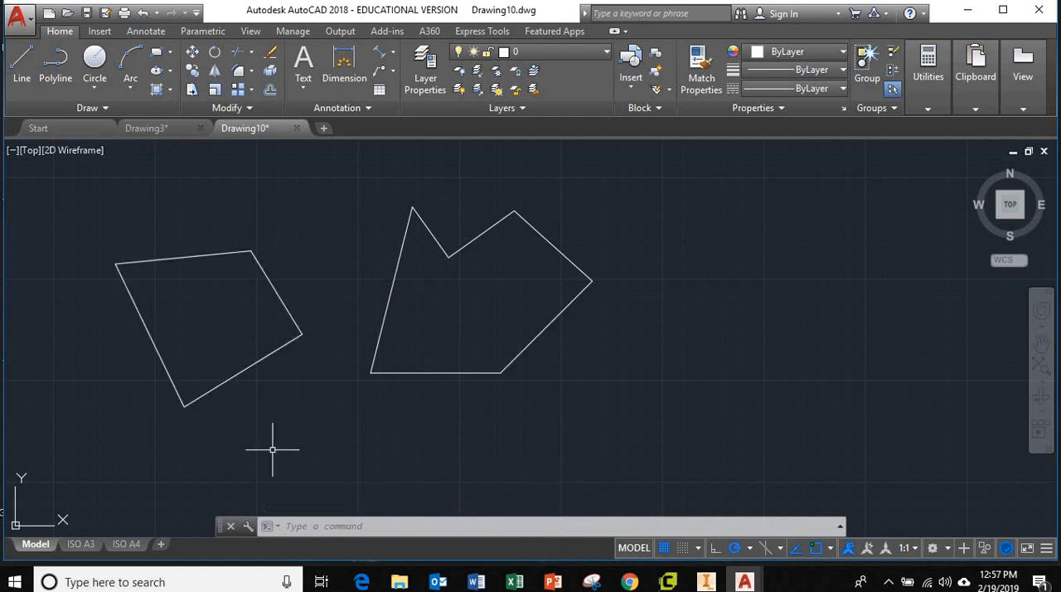
# Step: Select the outline's horizontal line, its 45° line and the four-sided polyline in turn to compare how lines and polylines select
pyautogui.click(460, 373)
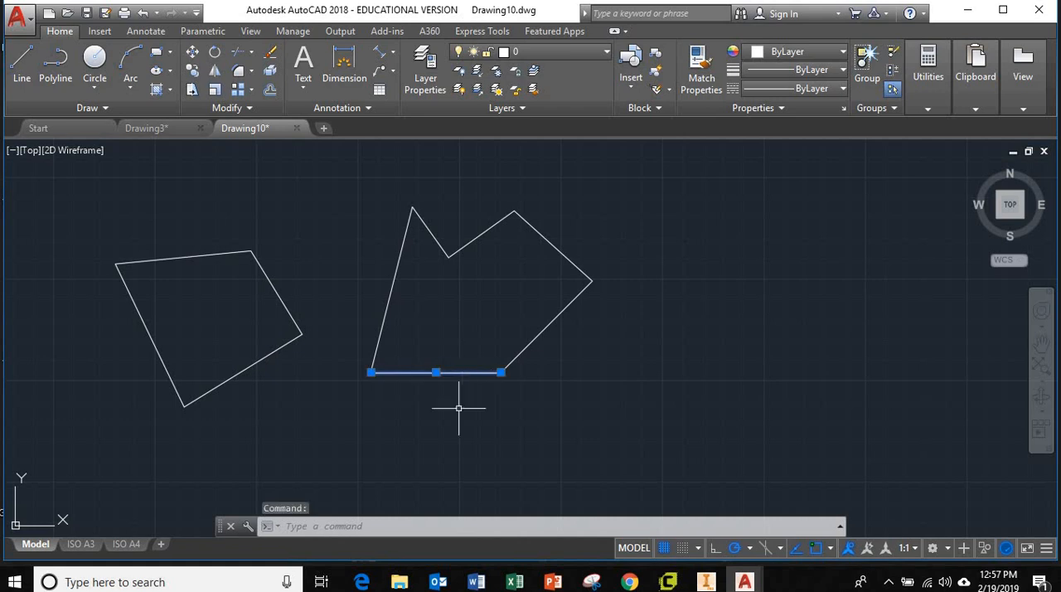
pyautogui.click(580, 404)
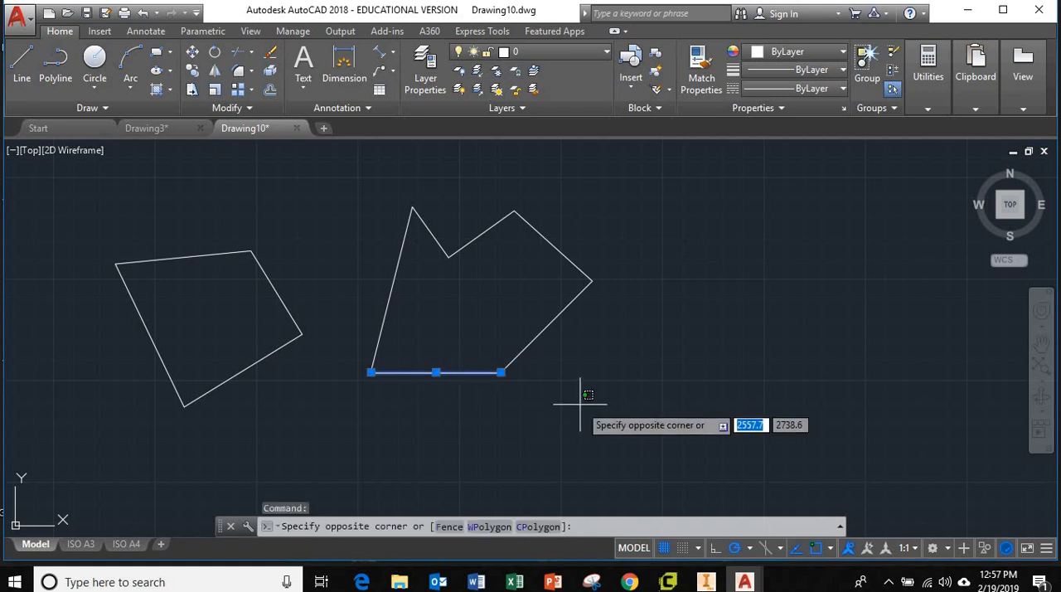
pyautogui.press('Escape')
pyautogui.press('Escape')
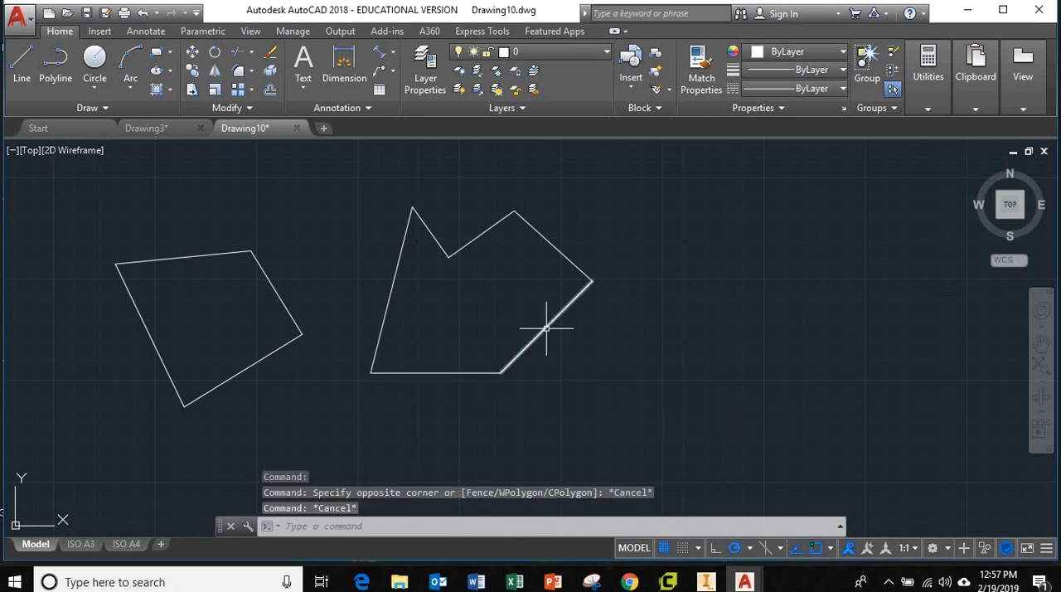
pyautogui.click(545, 327)
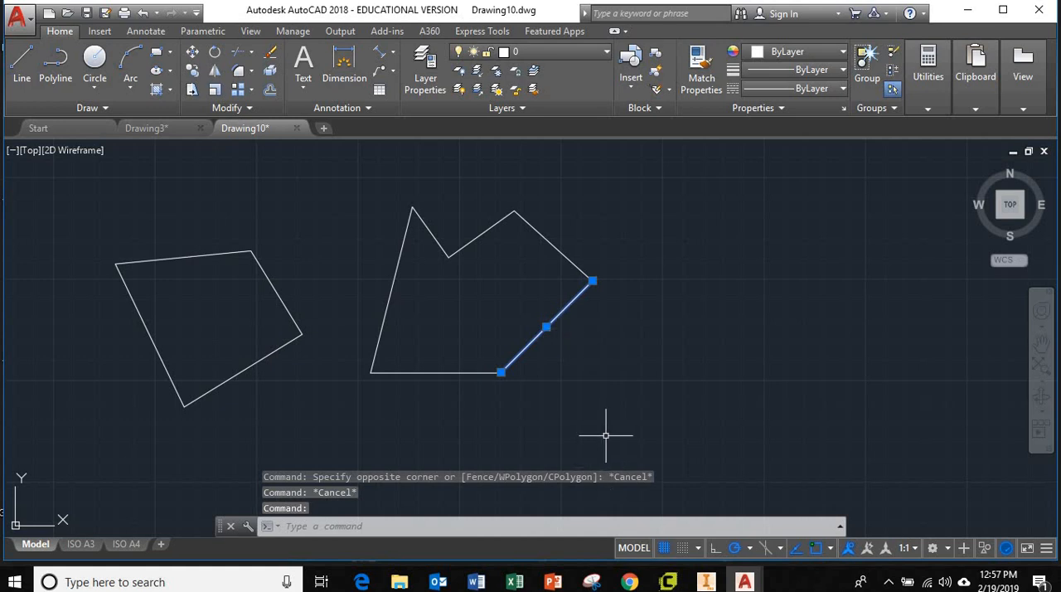
pyautogui.press('Escape')
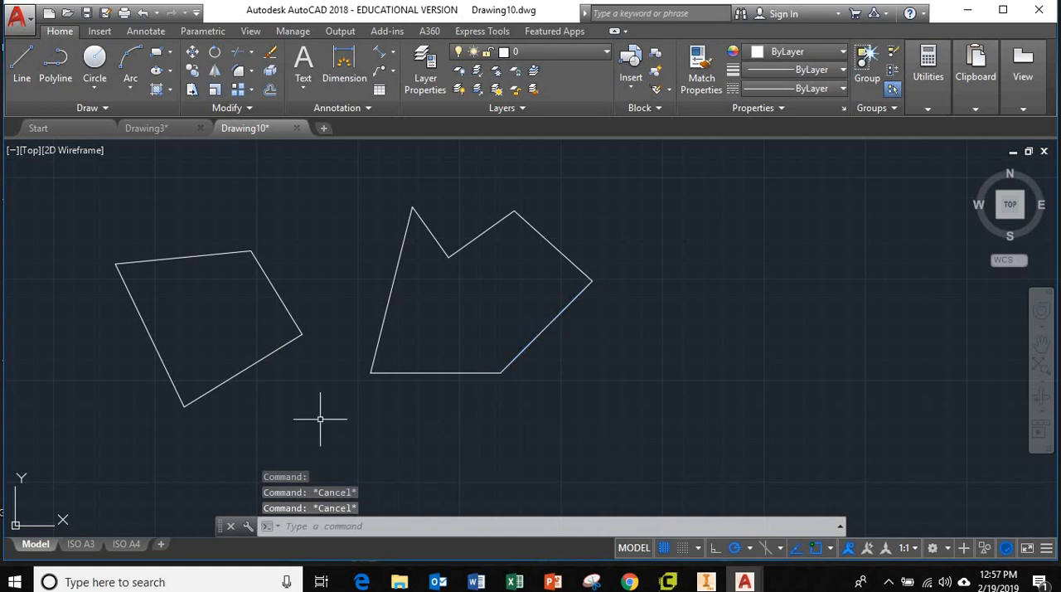
pyautogui.click(266, 356)
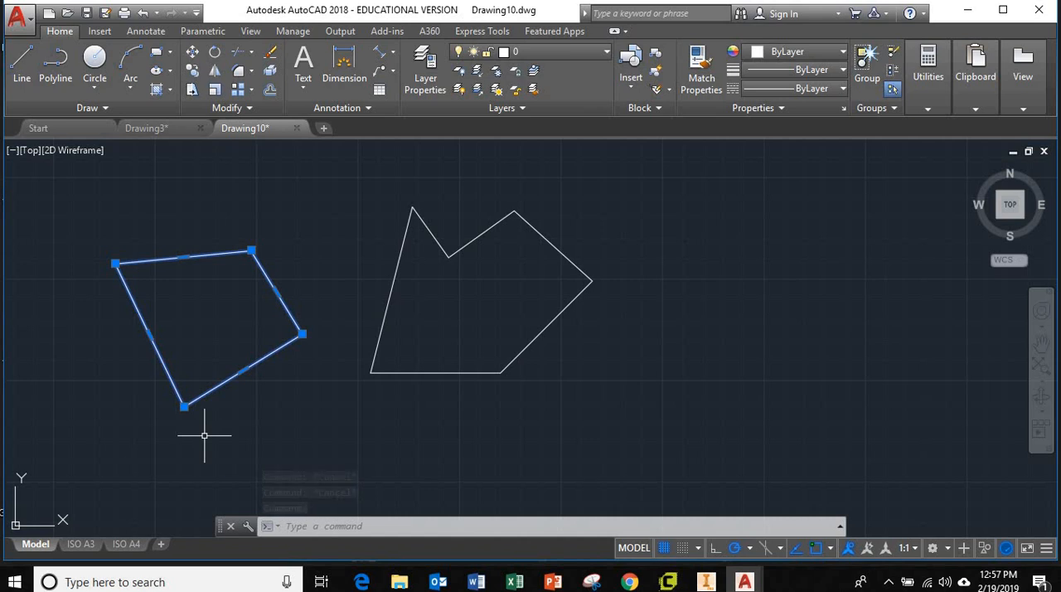
pyautogui.press('Escape')
pyautogui.press('Escape')
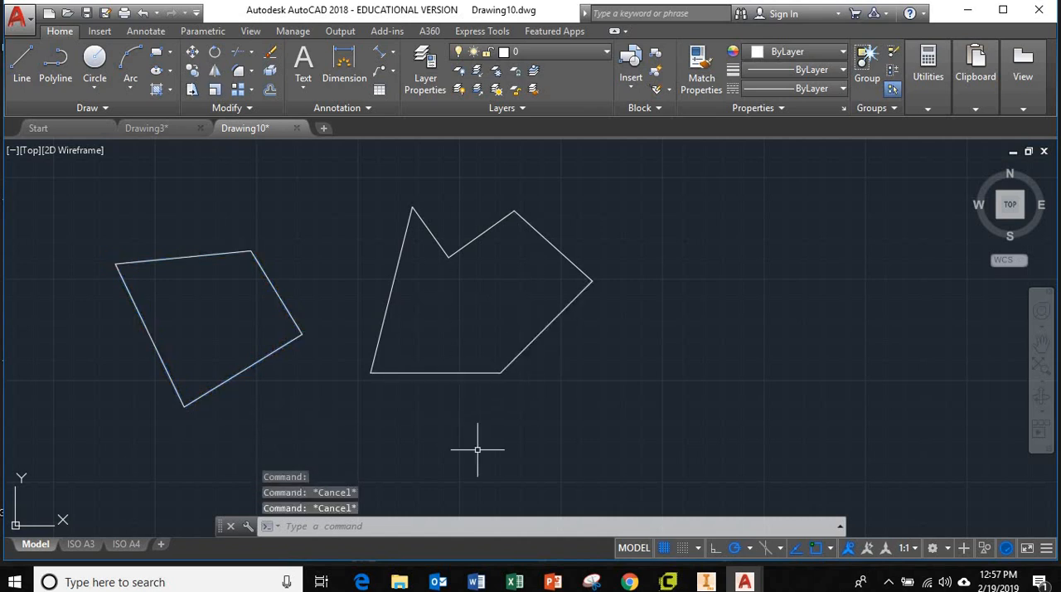
# Step: Stretch the right endpoint of the outline's horizontal line about 184 to the right, making the line about 584 long
pyautogui.click(478, 374)
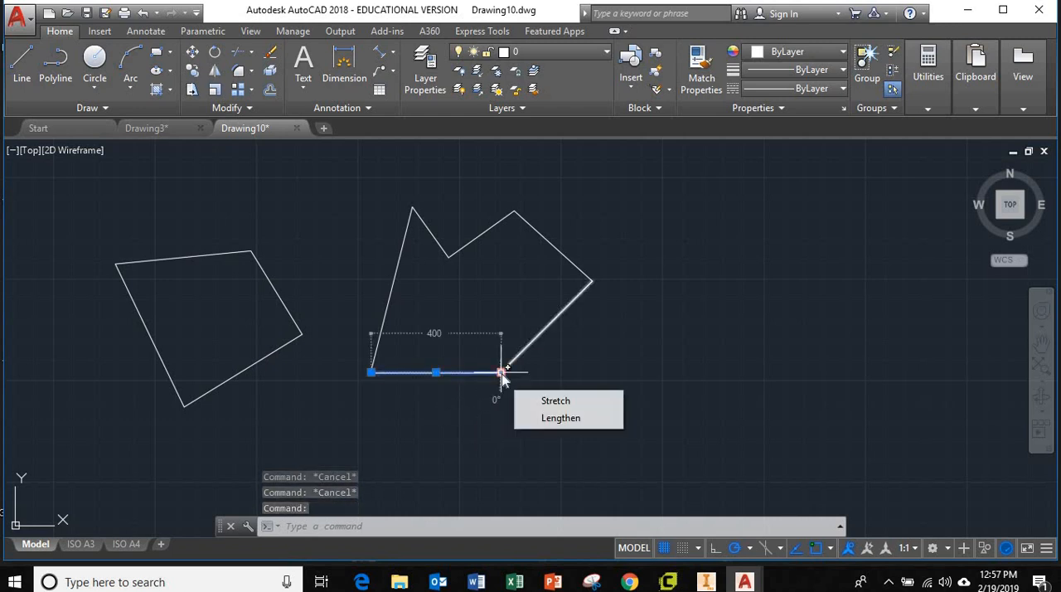
pyautogui.click(500, 372)
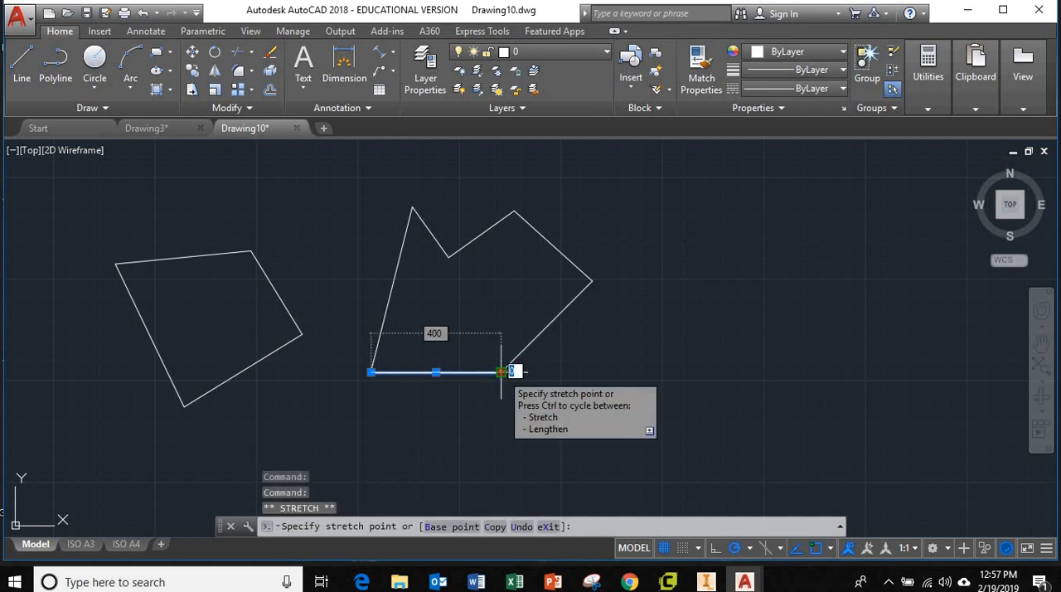
pyautogui.click(561, 372)
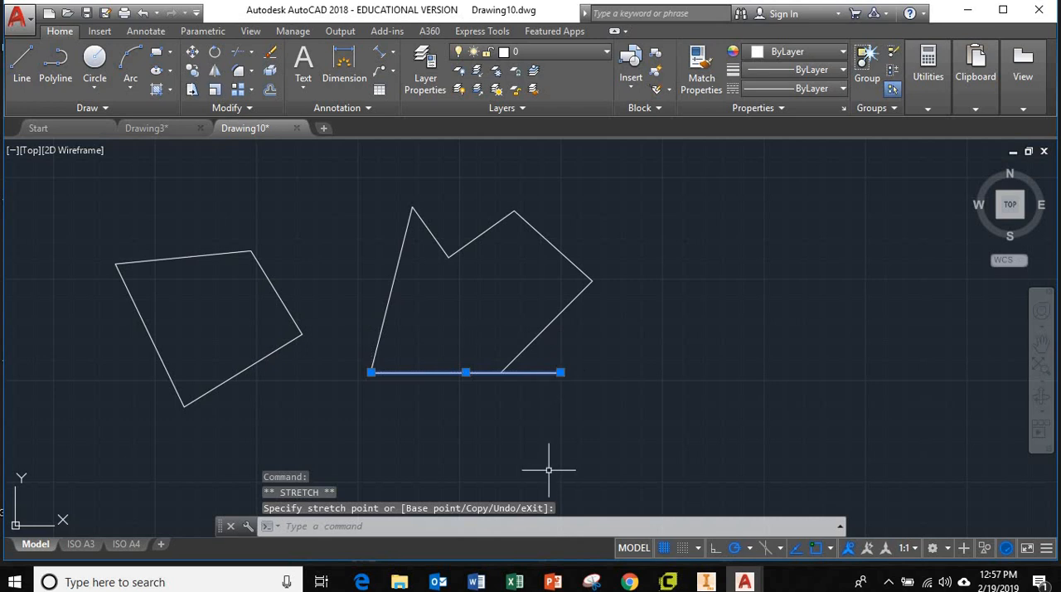
pyautogui.press('Escape')
pyautogui.press('Escape')
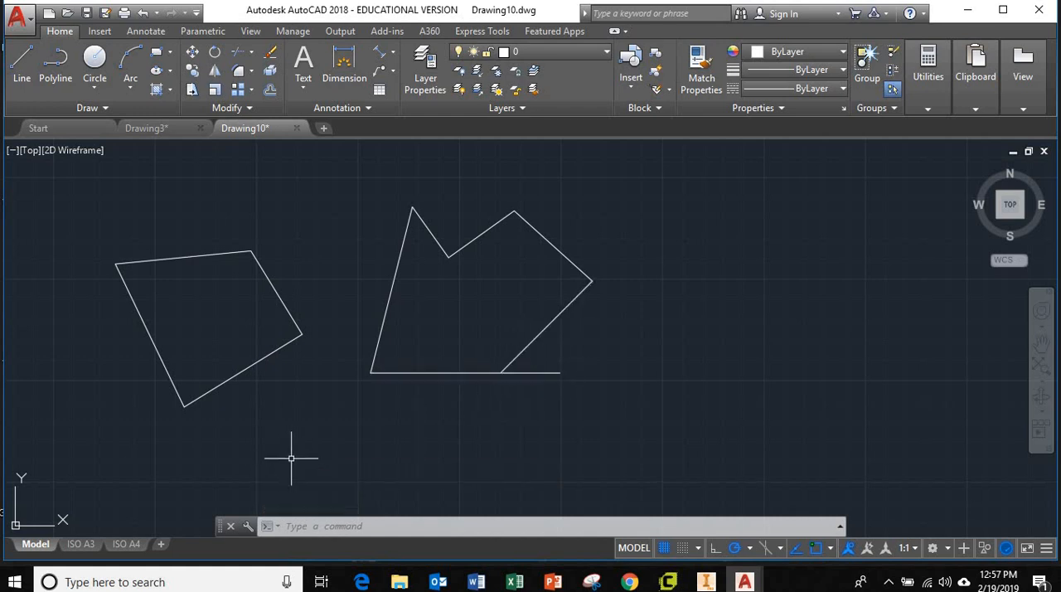
# Step: Stretch the lowest vertex of the four-sided polyline down and to the right
pyautogui.click(176, 392)
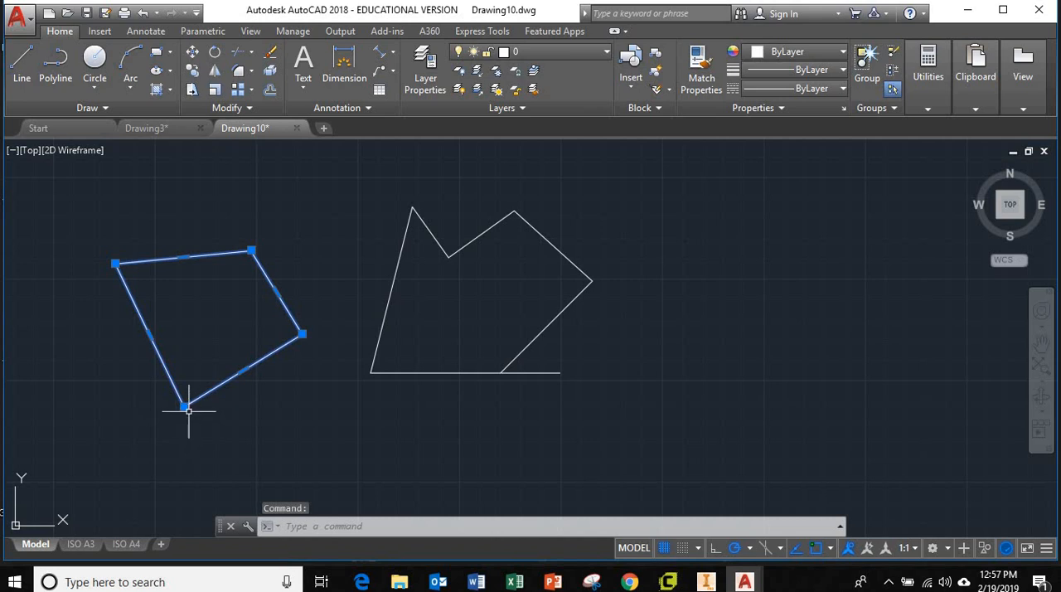
pyautogui.click(183, 406)
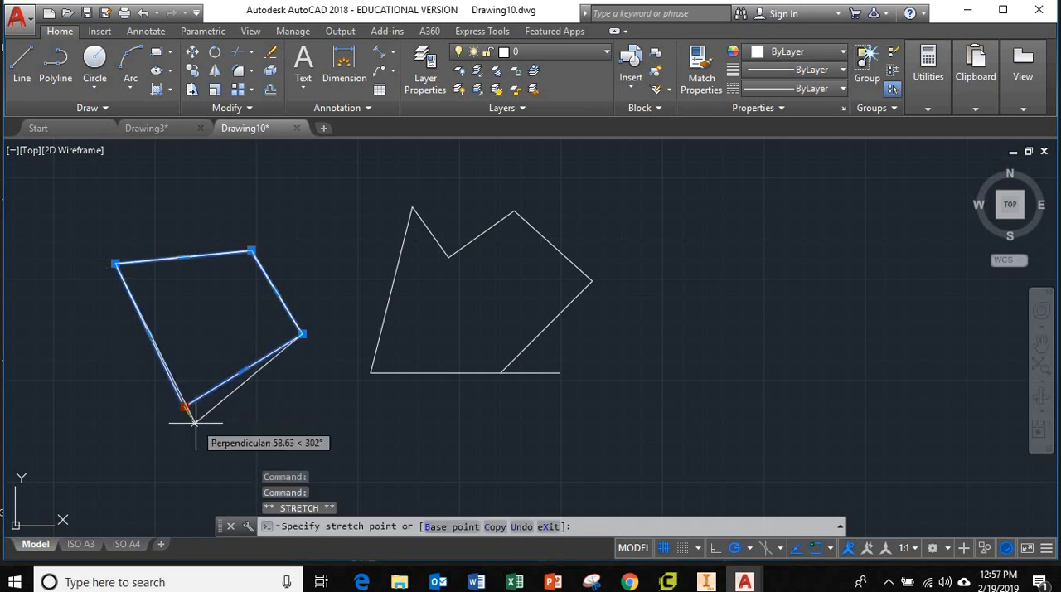
pyautogui.click(246, 431)
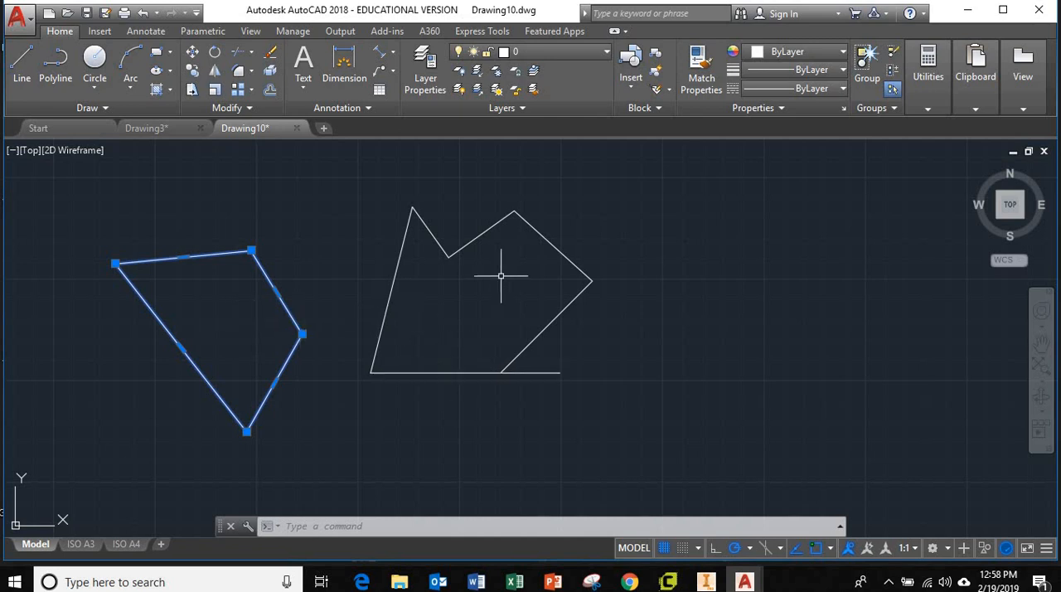
# Step: Compare selecting the two upper-left lines of the outline individually with selecting the four-sided polyline as one object
pyautogui.click(396, 268)
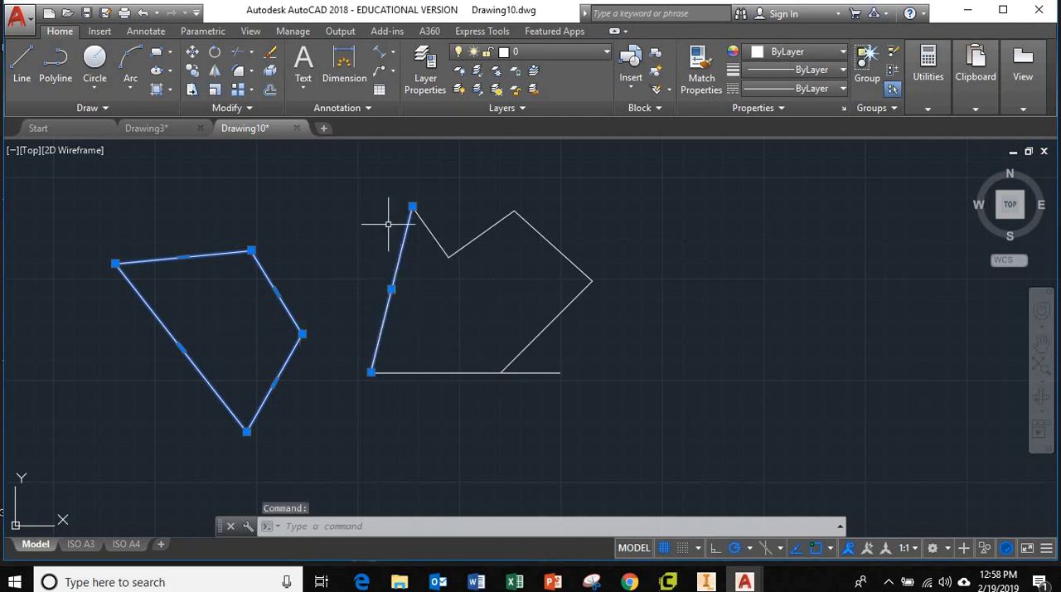
pyautogui.click(427, 227)
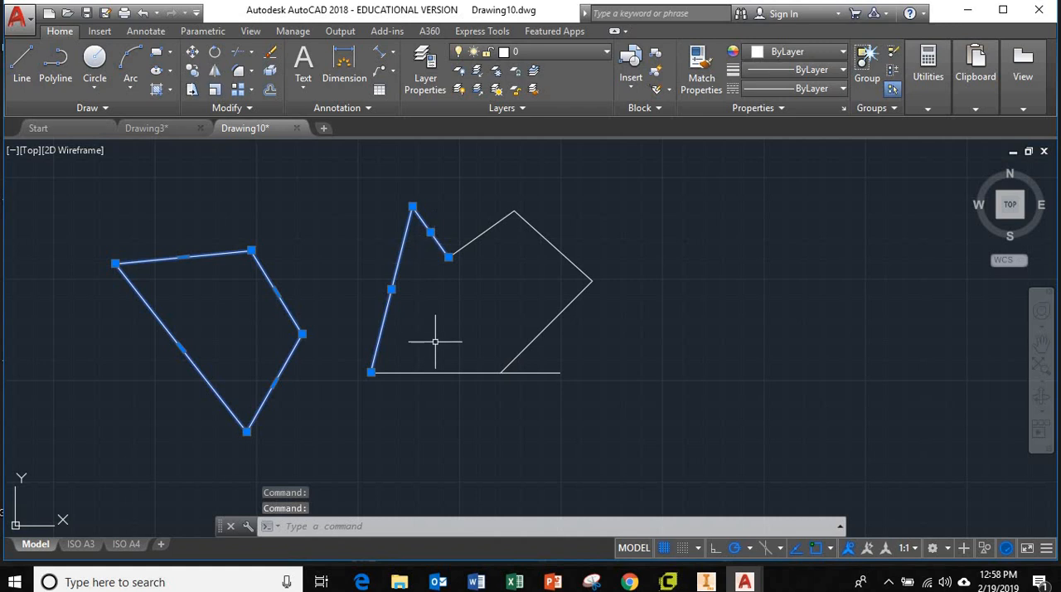
pyautogui.press('Escape')
pyautogui.press('Escape')
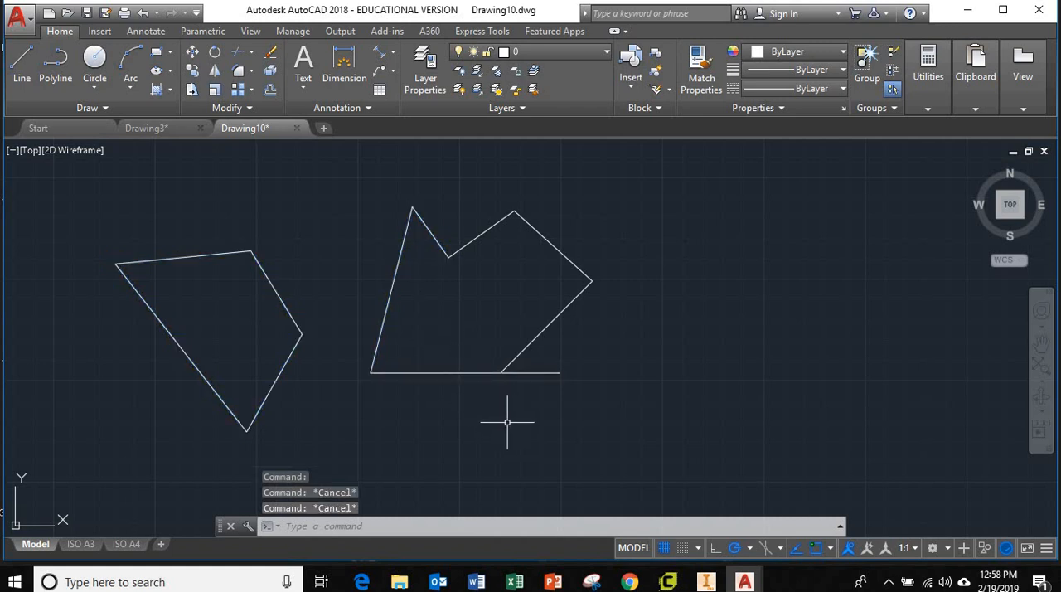
pyautogui.click(477, 420)
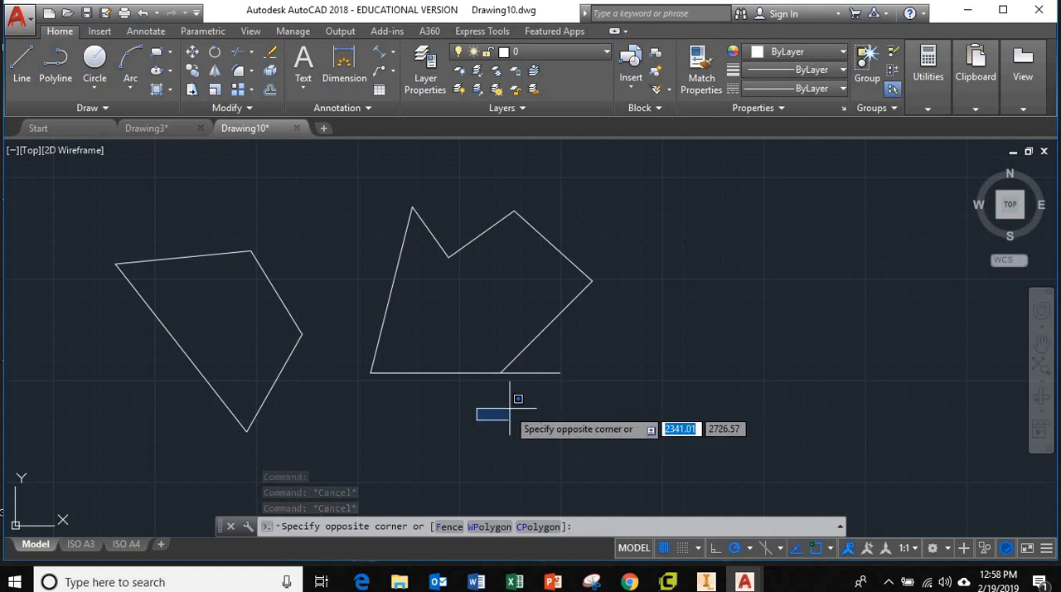
pyautogui.click(509, 408)
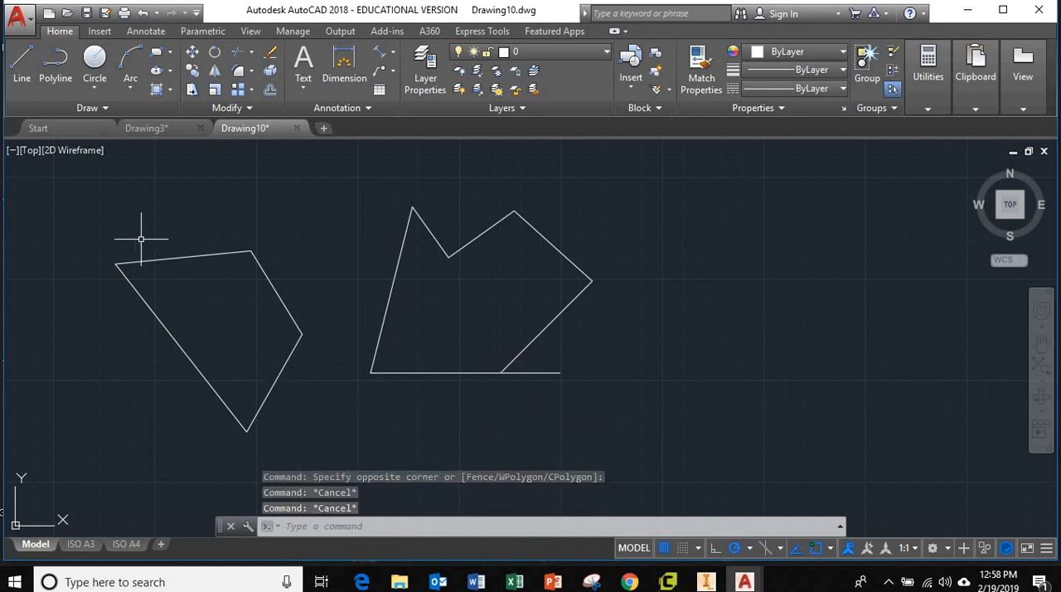
pyautogui.click(275, 380)
pyautogui.moveTo(274, 382)
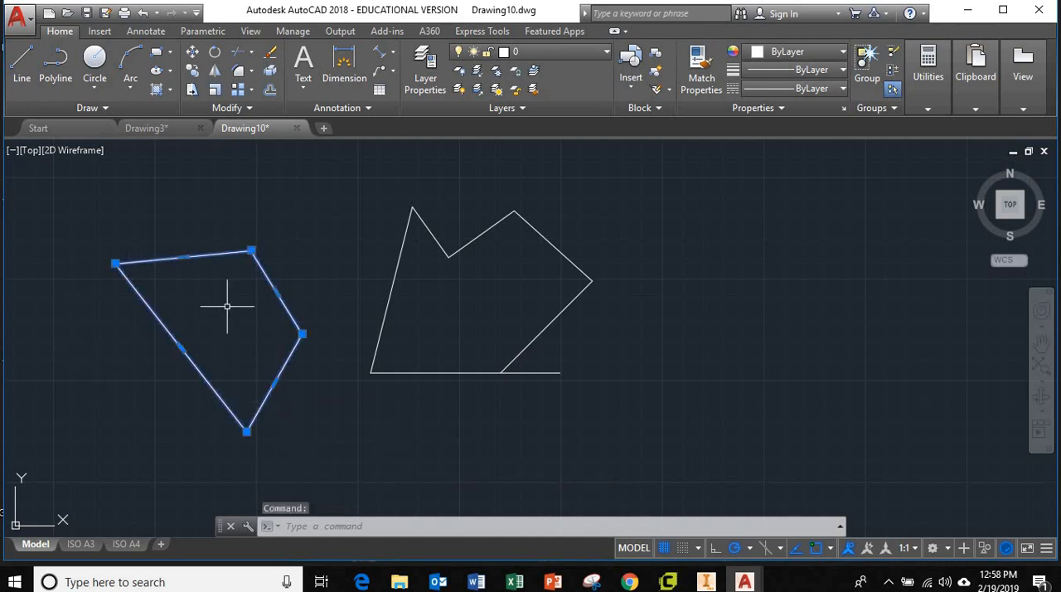
# Step: Draw a small closed triangular polyline in the empty area to the right of the outline
pyautogui.click(60, 61)
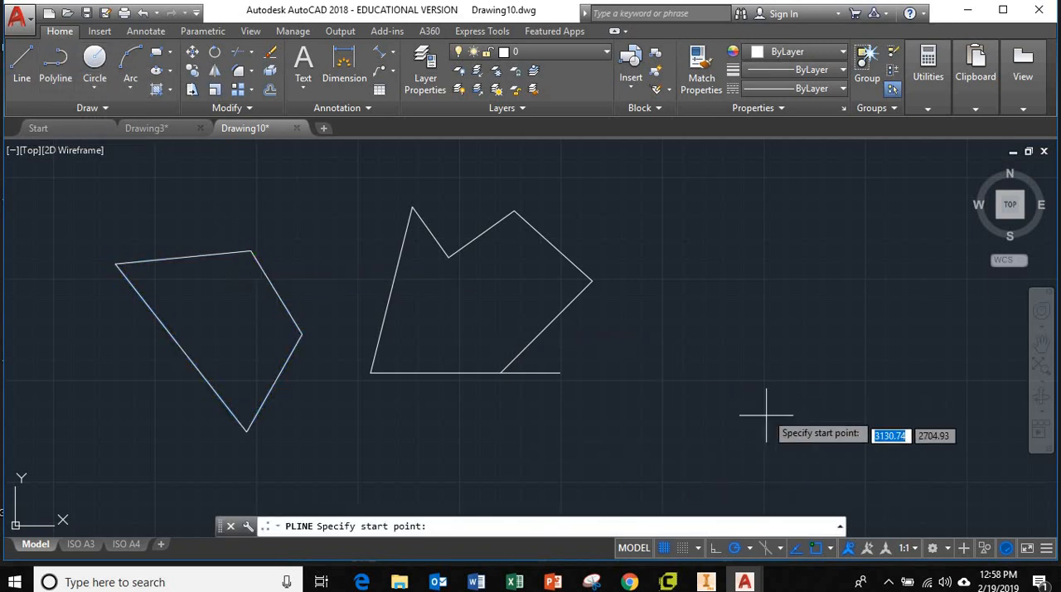
pyautogui.click(751, 354)
pyautogui.click(794, 276)
pyautogui.click(844, 317)
pyautogui.click(751, 354)
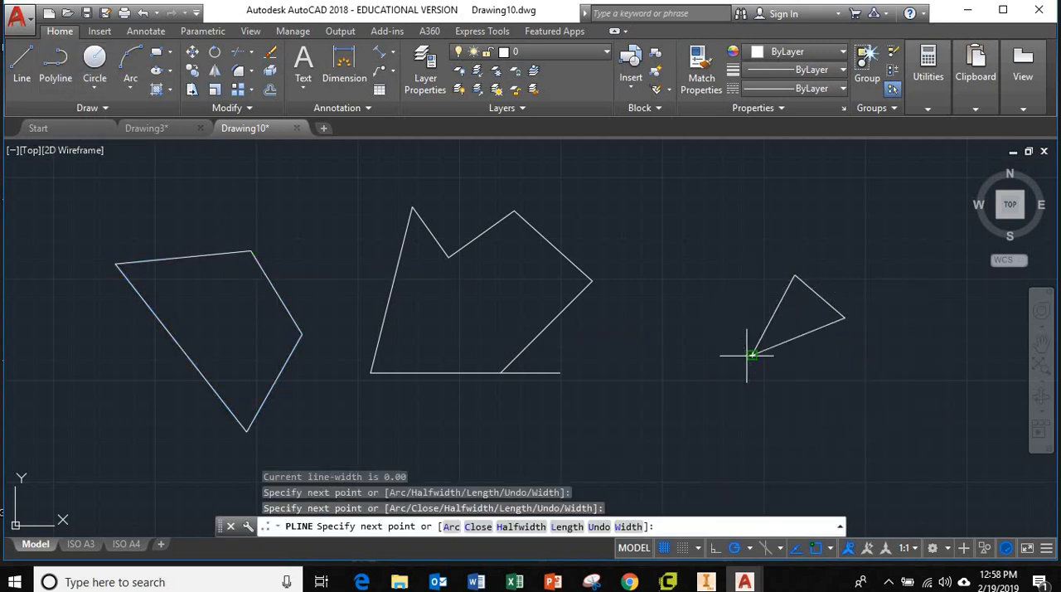
# Step: Finish the small triangular polyline, check that it selects as one object, and clear the selection
pyautogui.press('Escape')
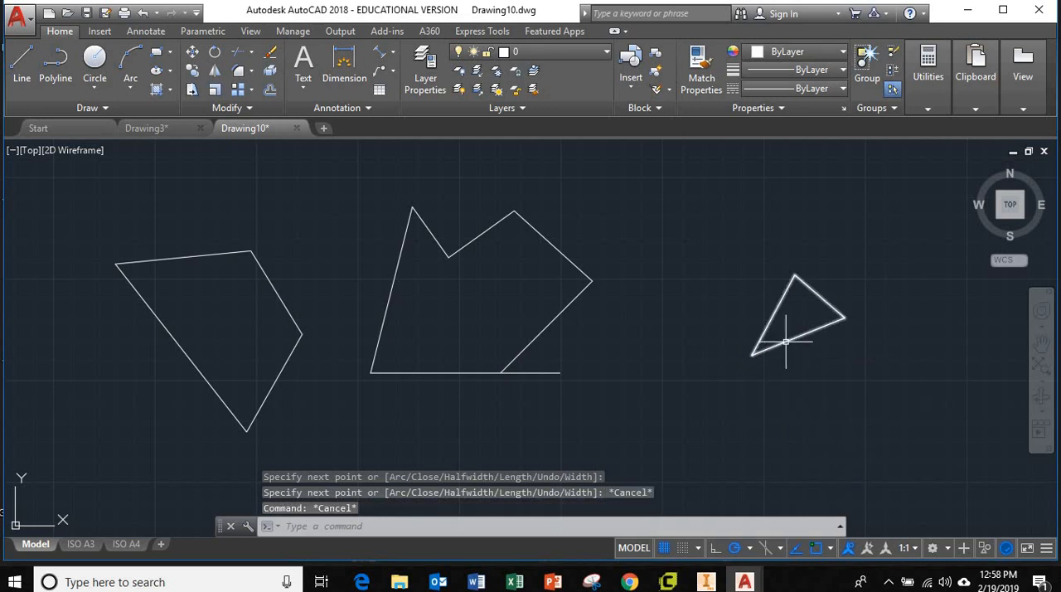
pyautogui.click(783, 350)
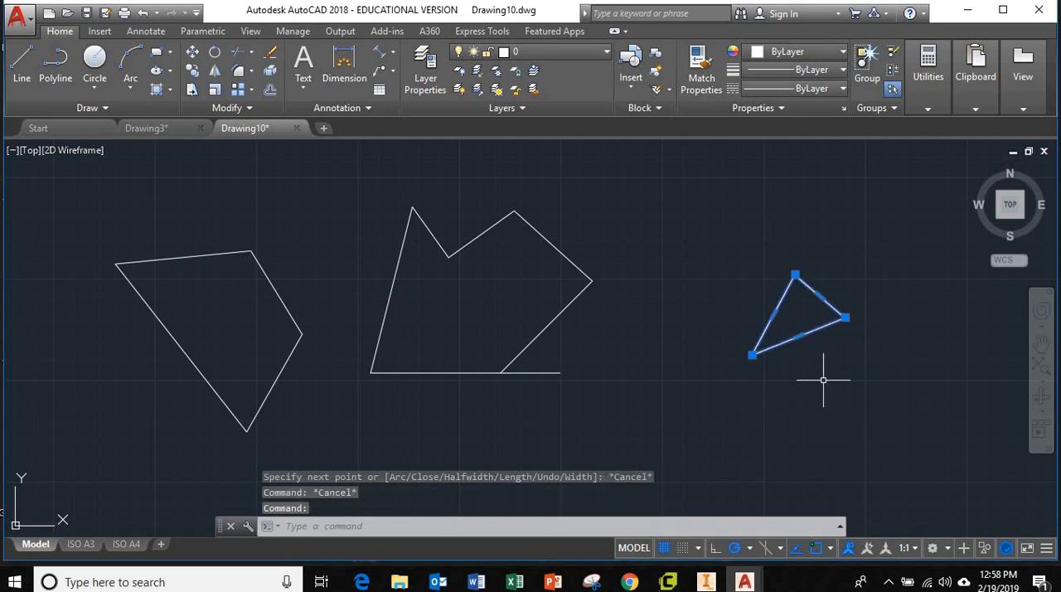
pyautogui.press('Escape')
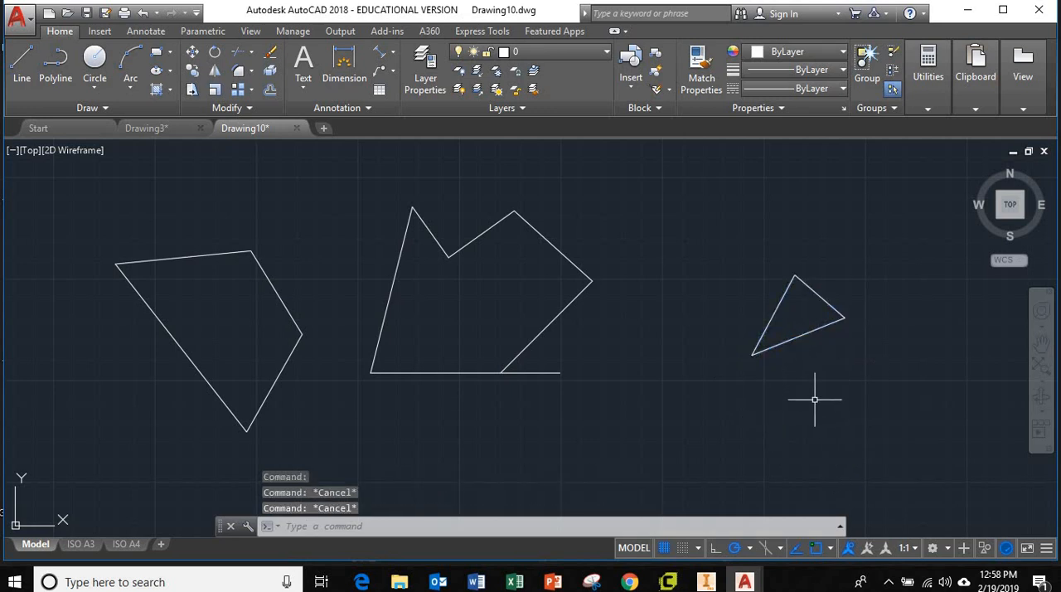
# Step: Explode the small triangular polyline to the right of the outline into separate lines
pyautogui.write('EXP')
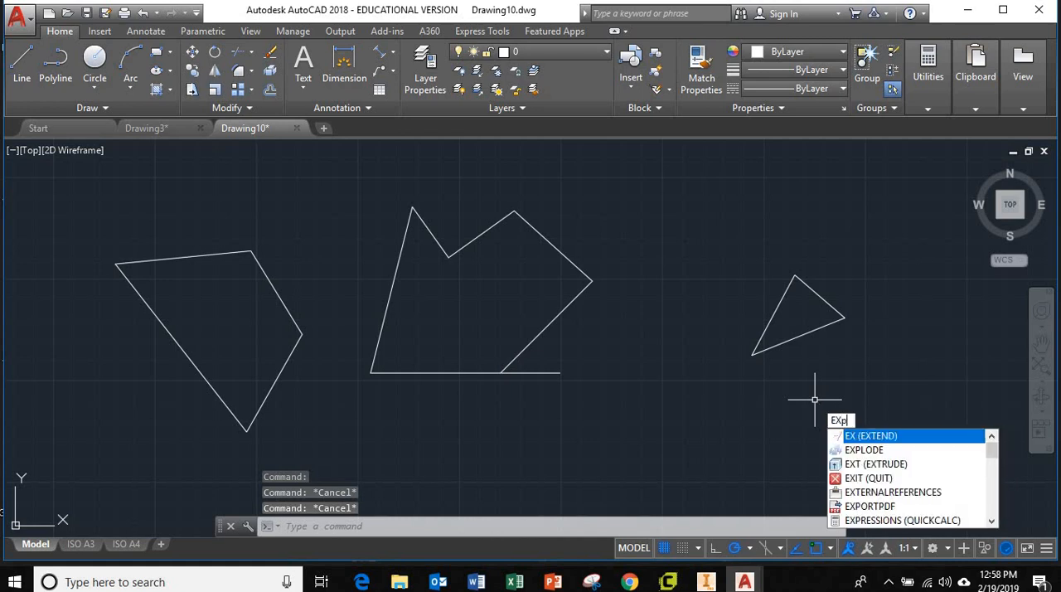
pyautogui.write('LODE')
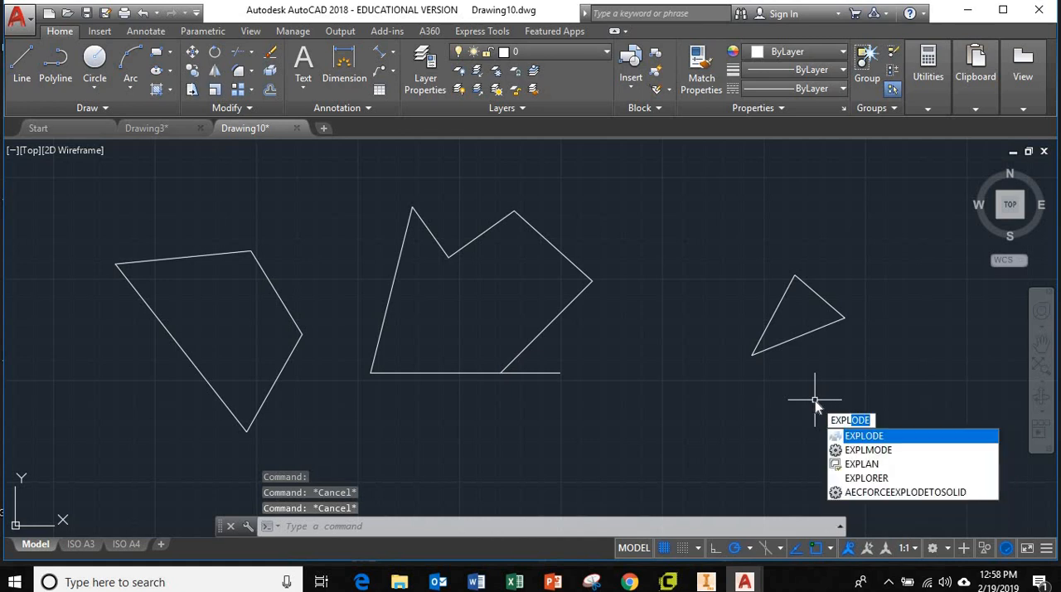
pyautogui.press('Return')
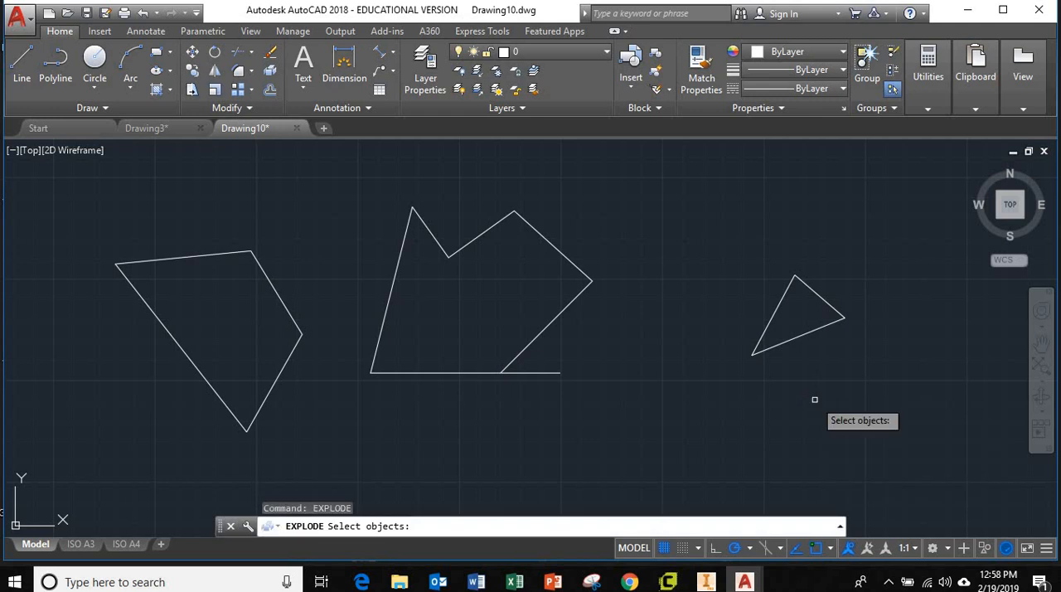
pyautogui.click(816, 329)
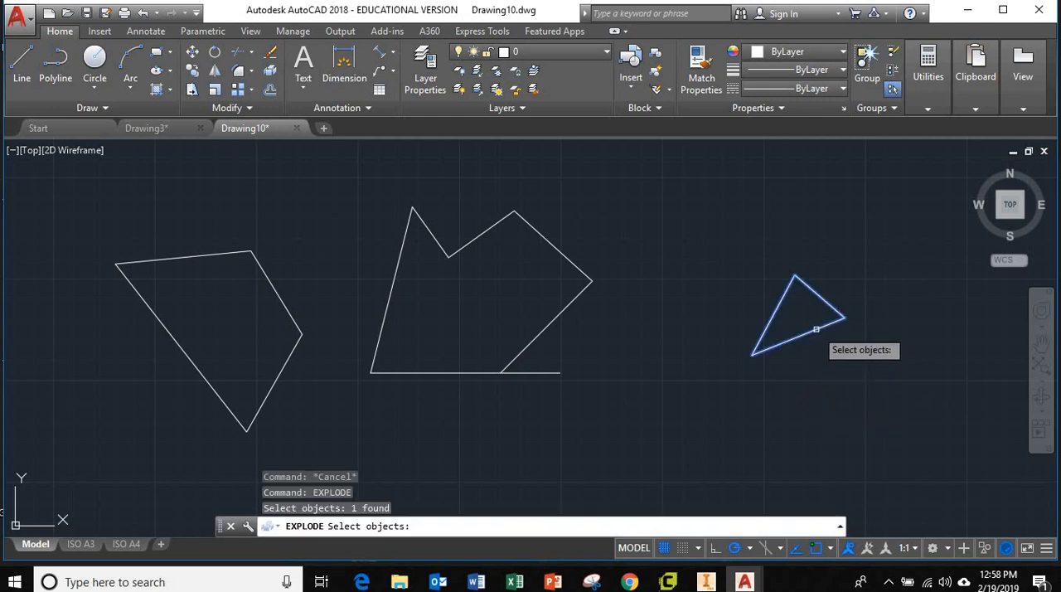
pyautogui.press('Return')
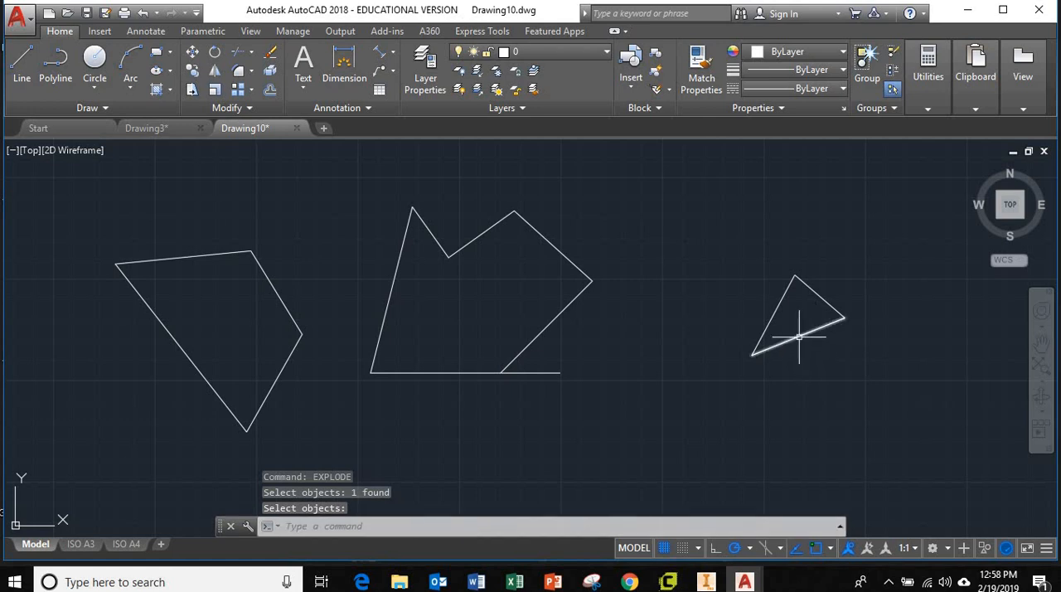
# Step: Select sides of the exploded triangle individually to check that they are separate lines, and clear the selection
pyautogui.click(797, 336)
pyautogui.click(777, 307)
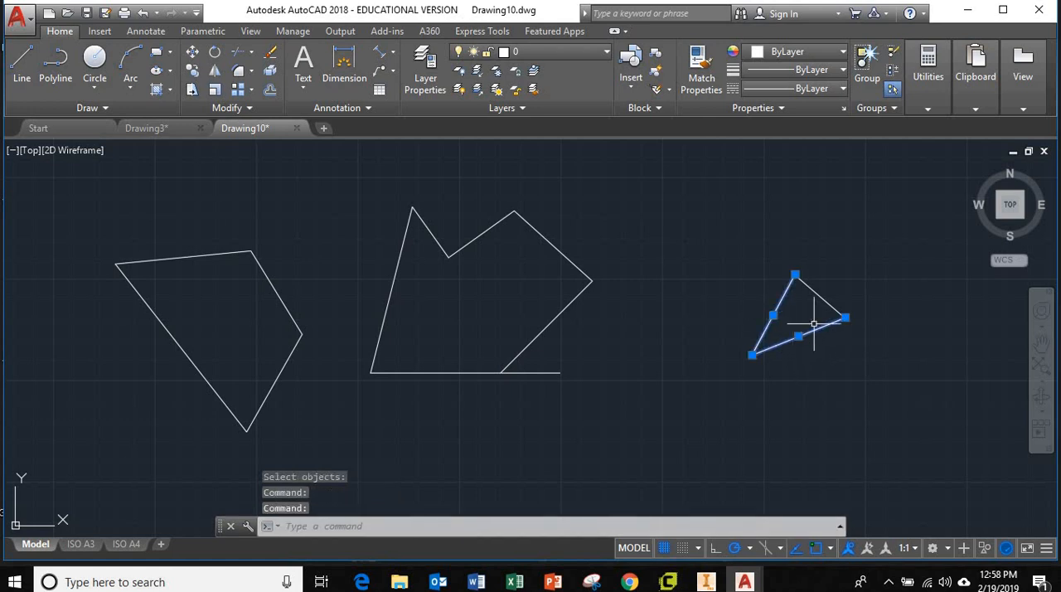
pyautogui.press('Escape')
pyautogui.press('Escape')
pyautogui.click(776, 315)
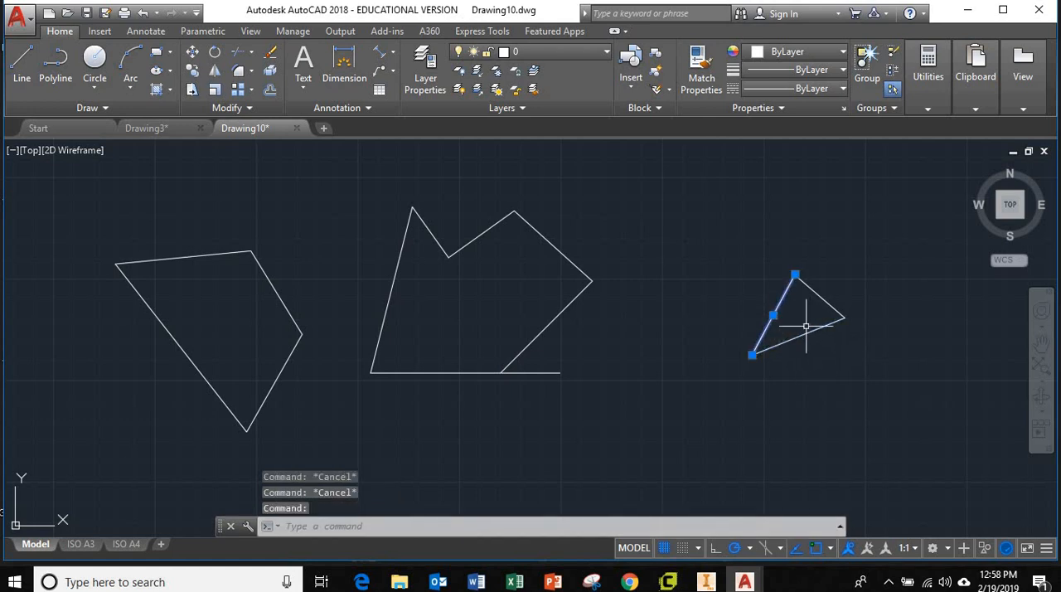
pyautogui.press('Escape')
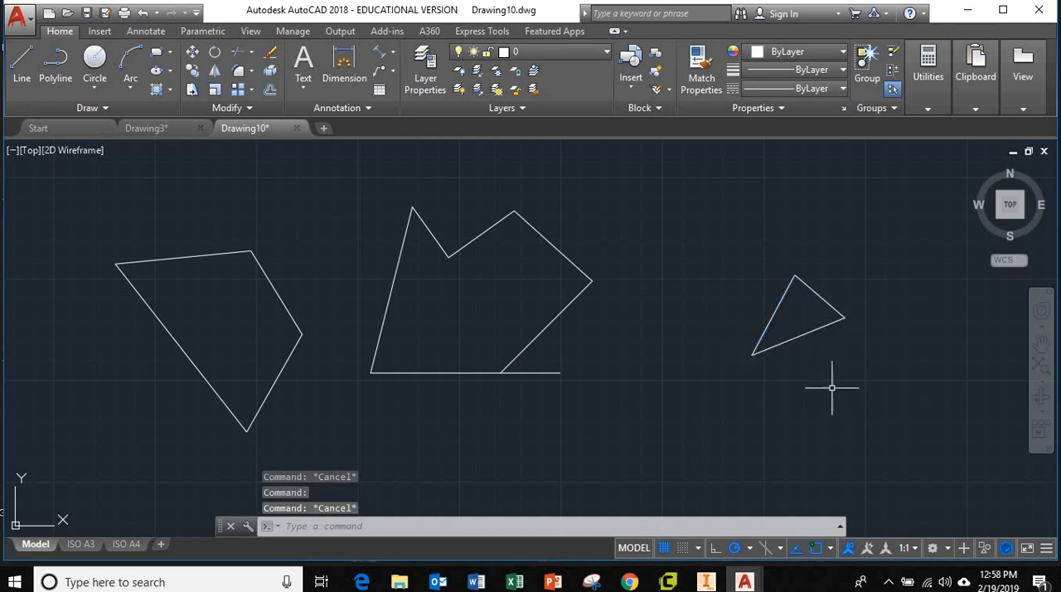
pyautogui.click(796, 391)
pyautogui.press('Escape')
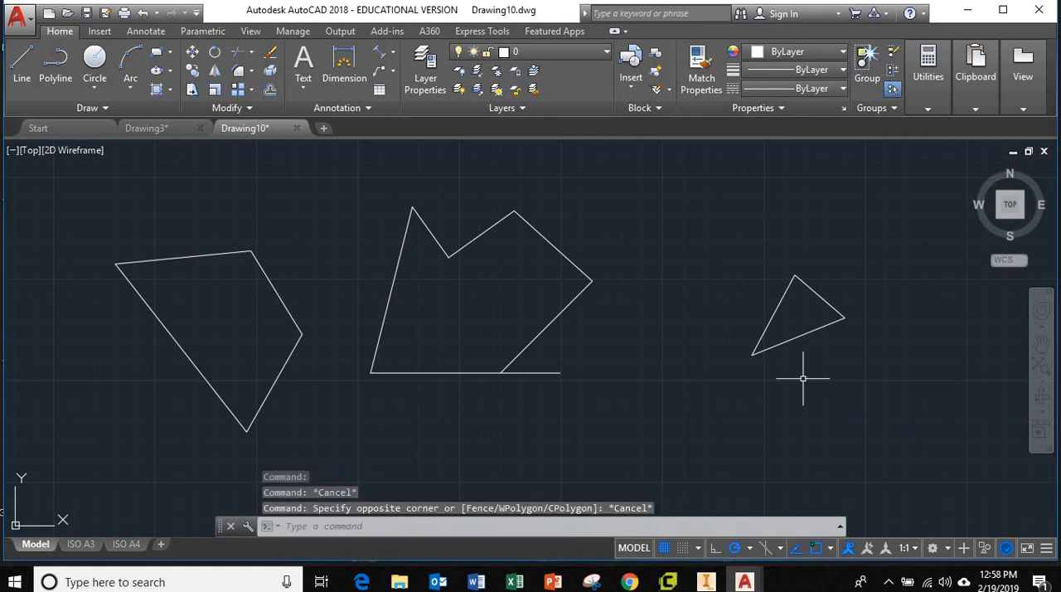
pyautogui.press('Escape')
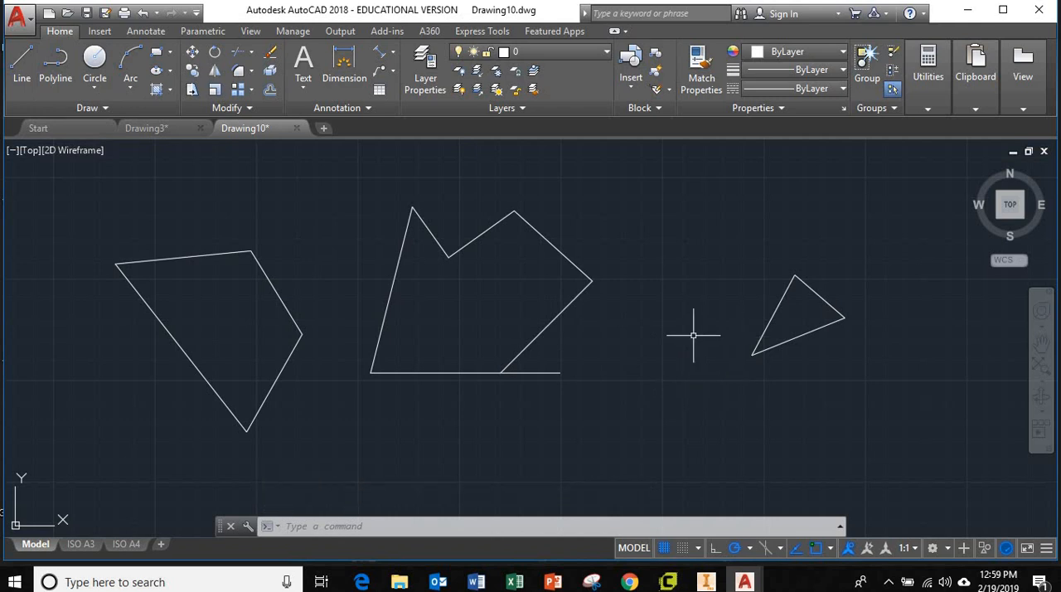
# Step: Draw a small closed triangle of three separate lines below and to the right of the outline
pyautogui.click(23, 66)
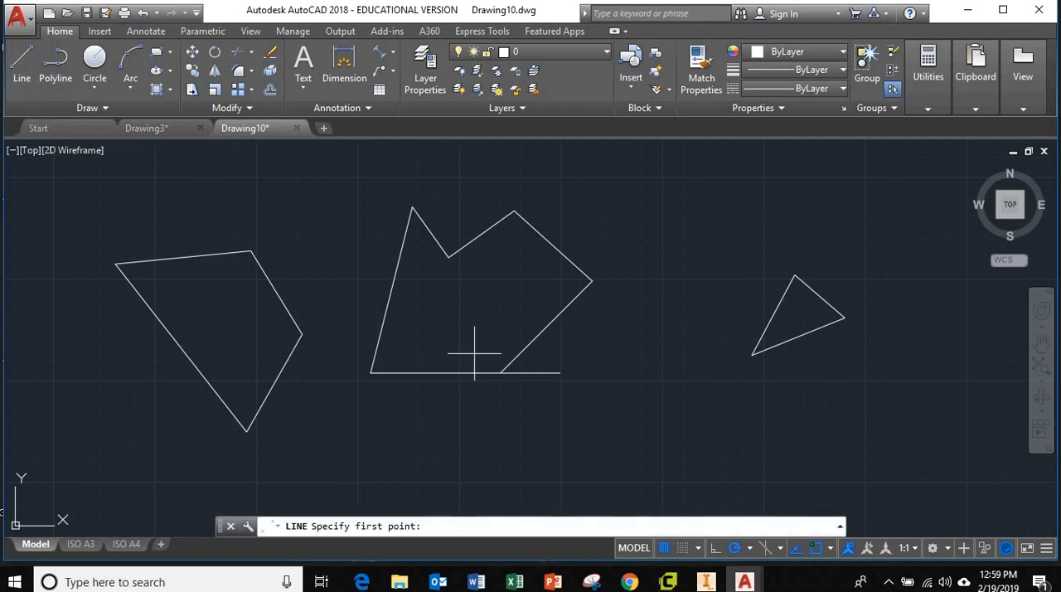
pyautogui.click(611, 465)
pyautogui.click(649, 386)
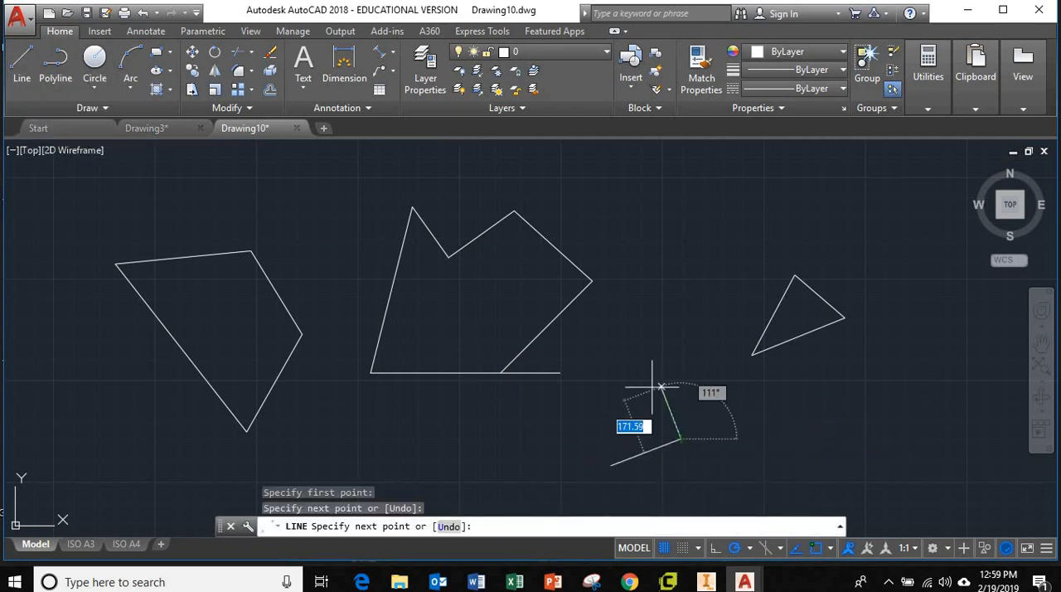
pyautogui.click(680, 438)
pyautogui.click(611, 464)
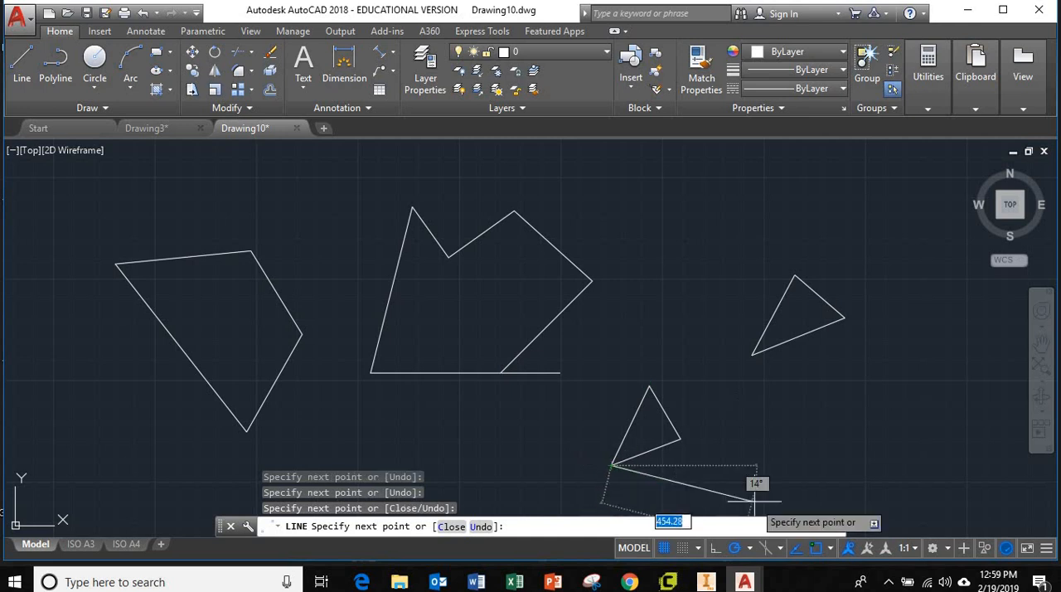
pyautogui.press('Escape')
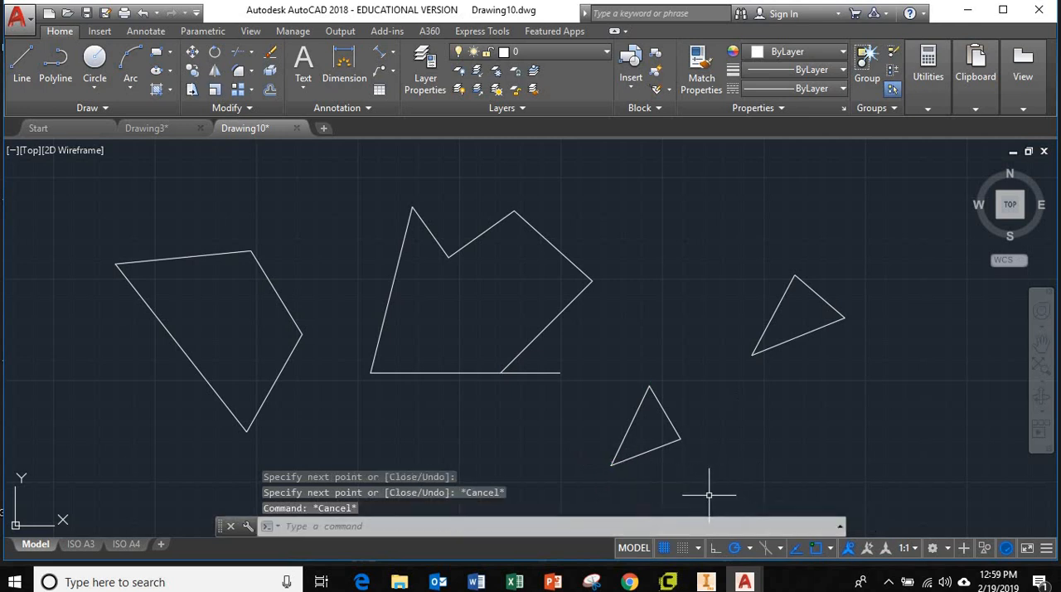
# Step: Select two sides of the new lower triangle one by one to check that they are separate, and clear the selection
pyautogui.click(661, 447)
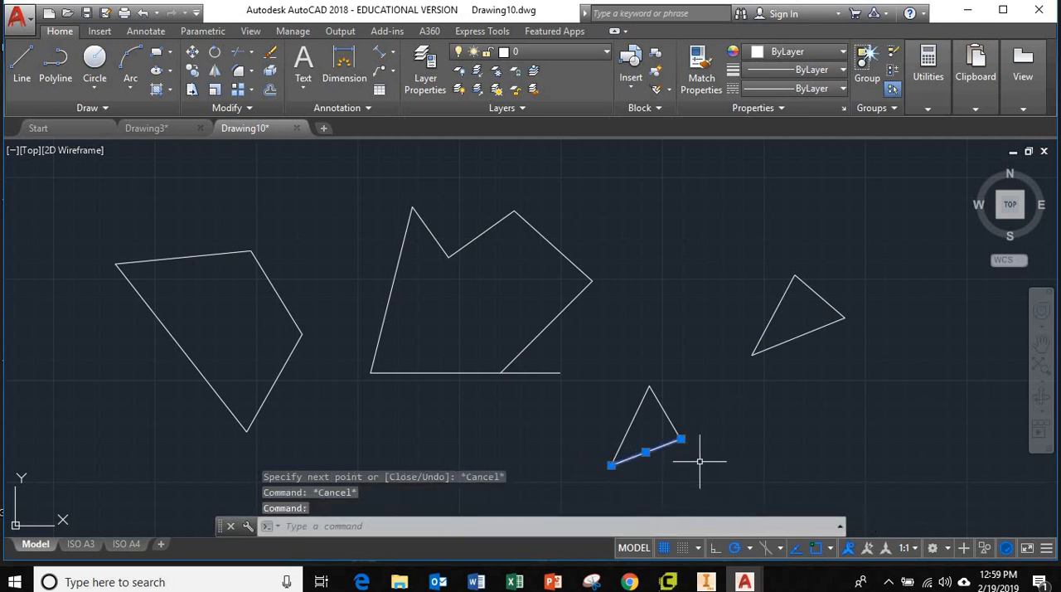
pyautogui.click(669, 423)
pyautogui.press('Escape')
pyautogui.press('Escape')
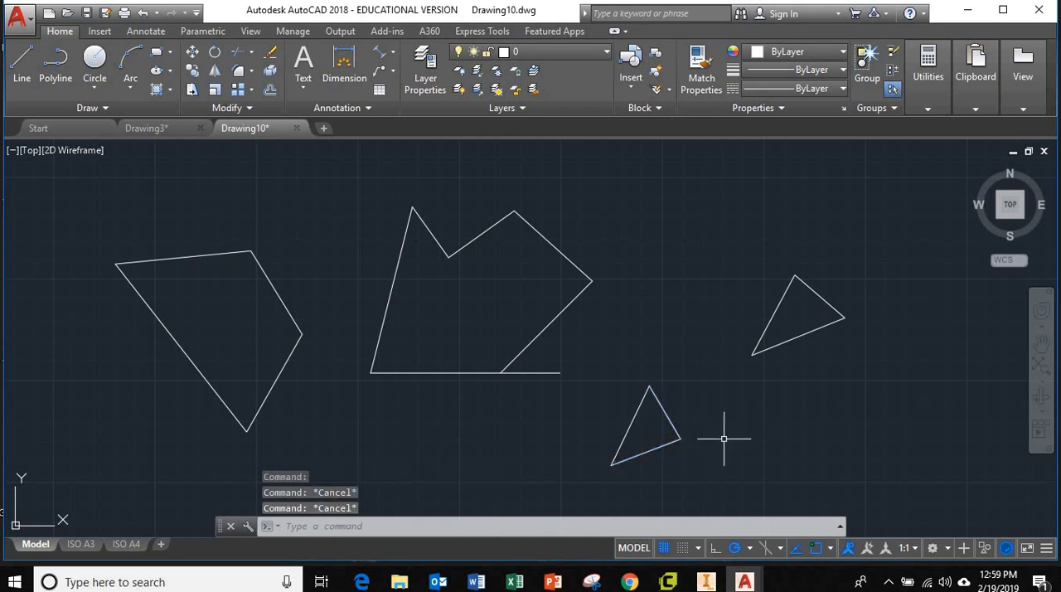
pyautogui.click(750, 457)
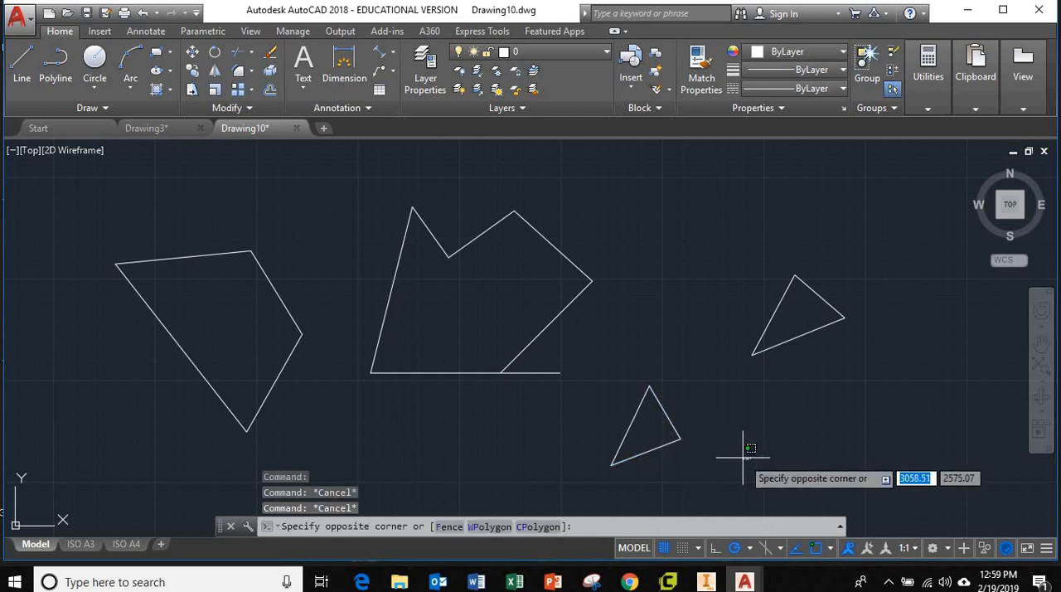
pyautogui.press('Escape')
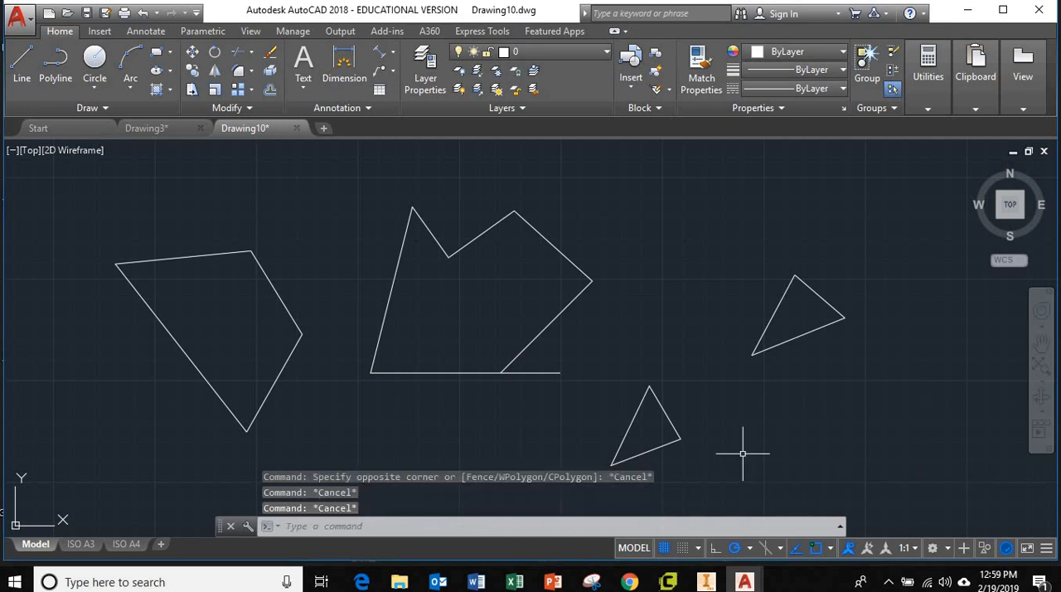
# Step: Join the three lines of the lower triangle into one polyline
pyautogui.write('j')
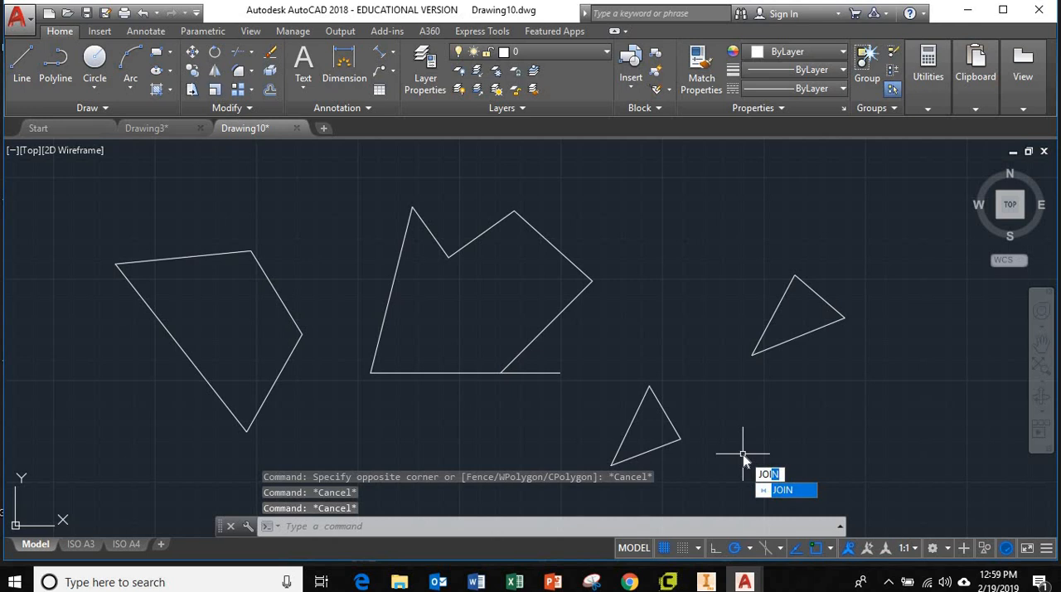
pyautogui.write('oi')
pyautogui.press('Return')
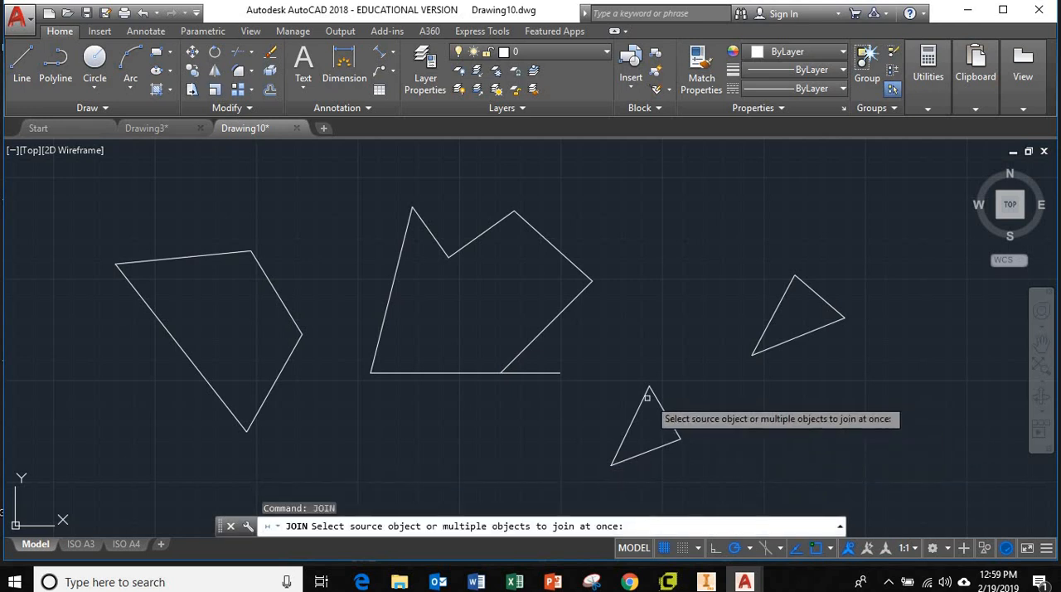
pyautogui.click(712, 469)
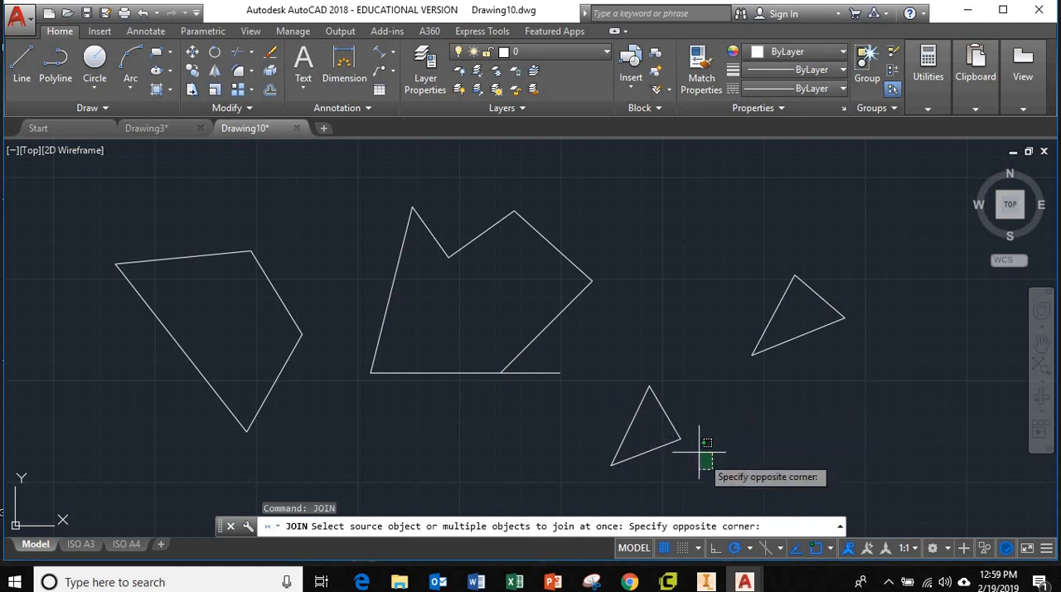
pyautogui.click(617, 391)
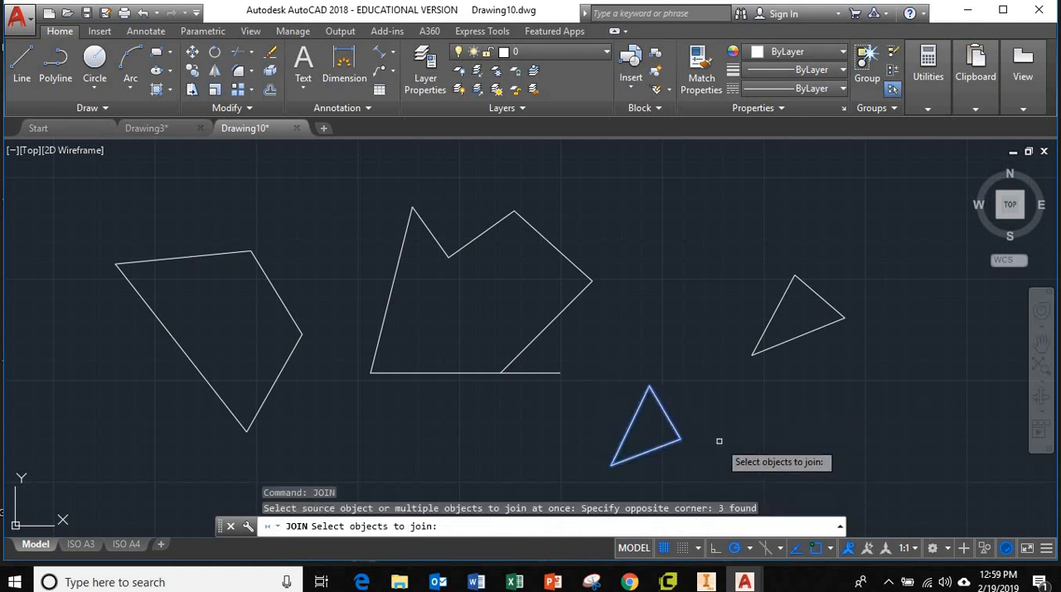
pyautogui.press('Return')
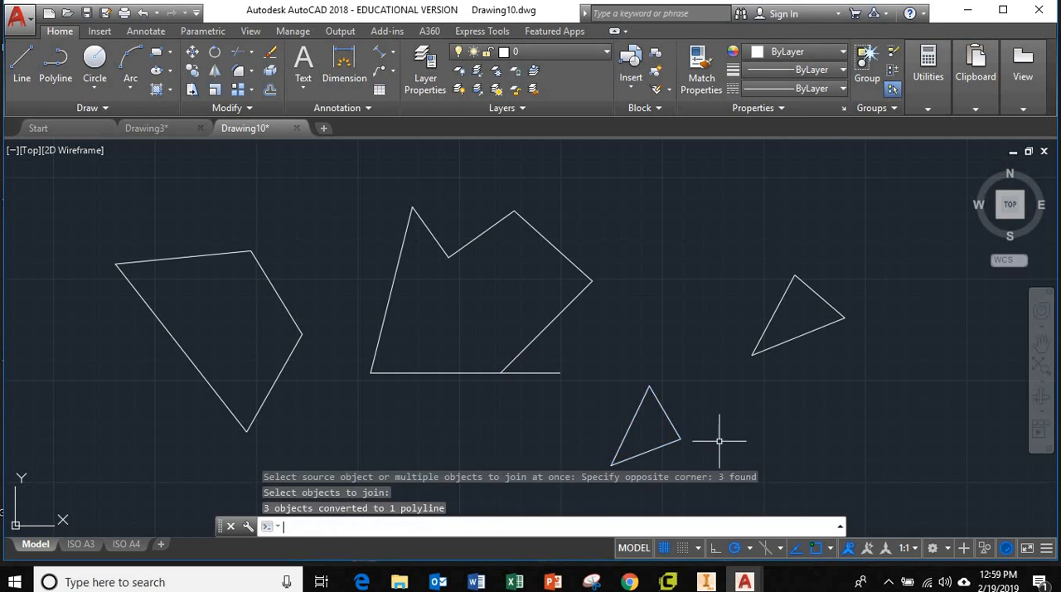
# Step: Stretch the joined triangle's lower-left vertex straight up, and shift its lower edge down and to the left
pyautogui.click(663, 447)
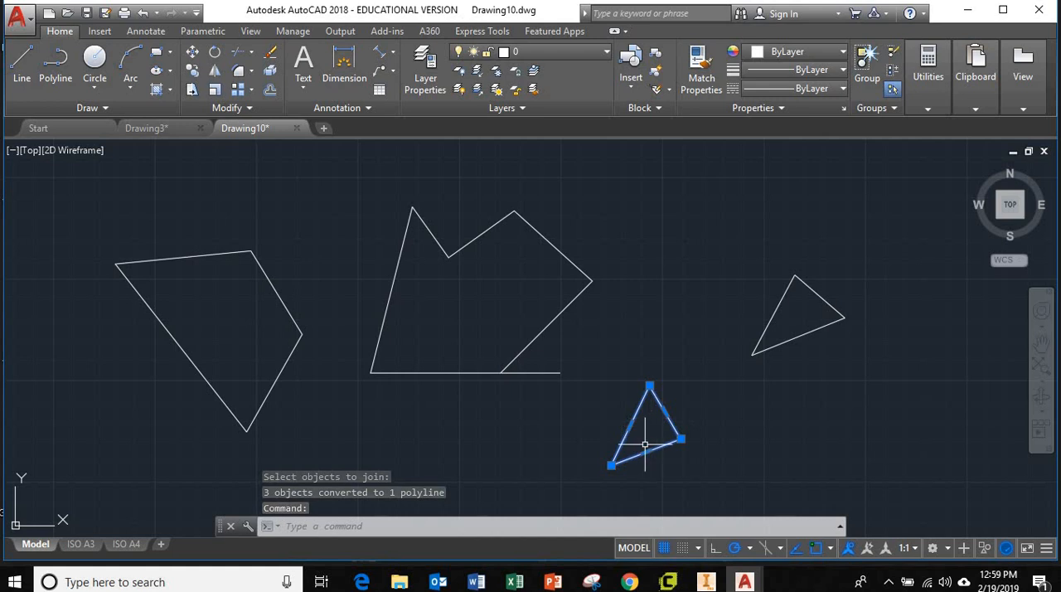
pyautogui.click(610, 465)
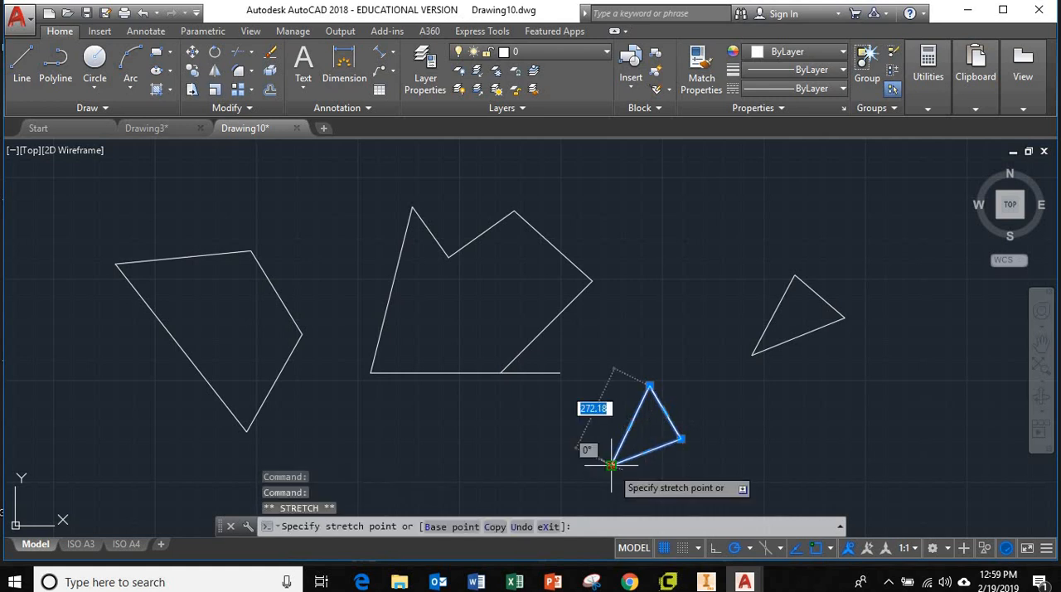
pyautogui.click(611, 411)
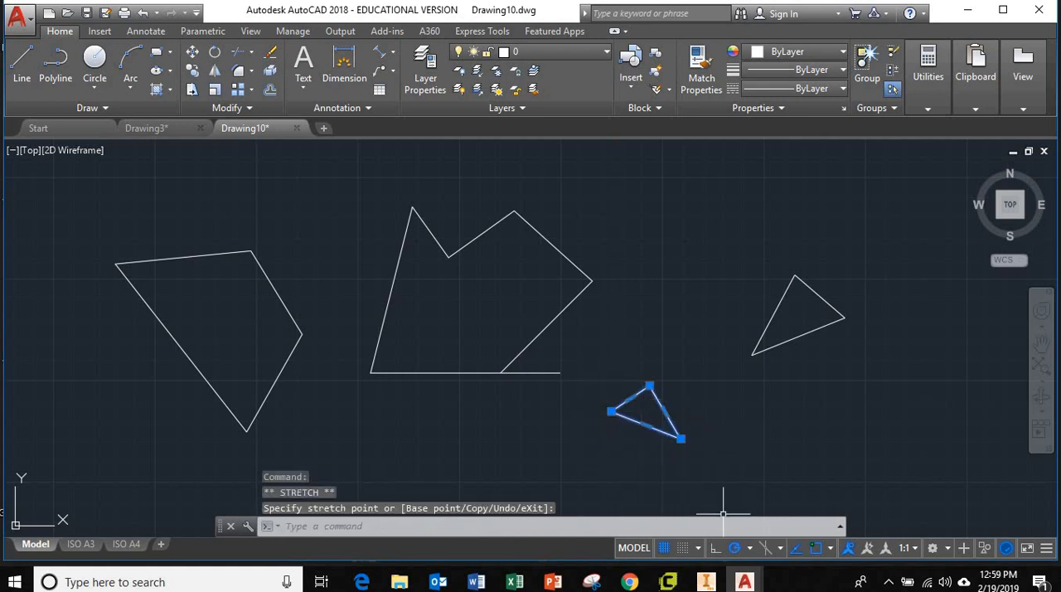
pyautogui.click(646, 426)
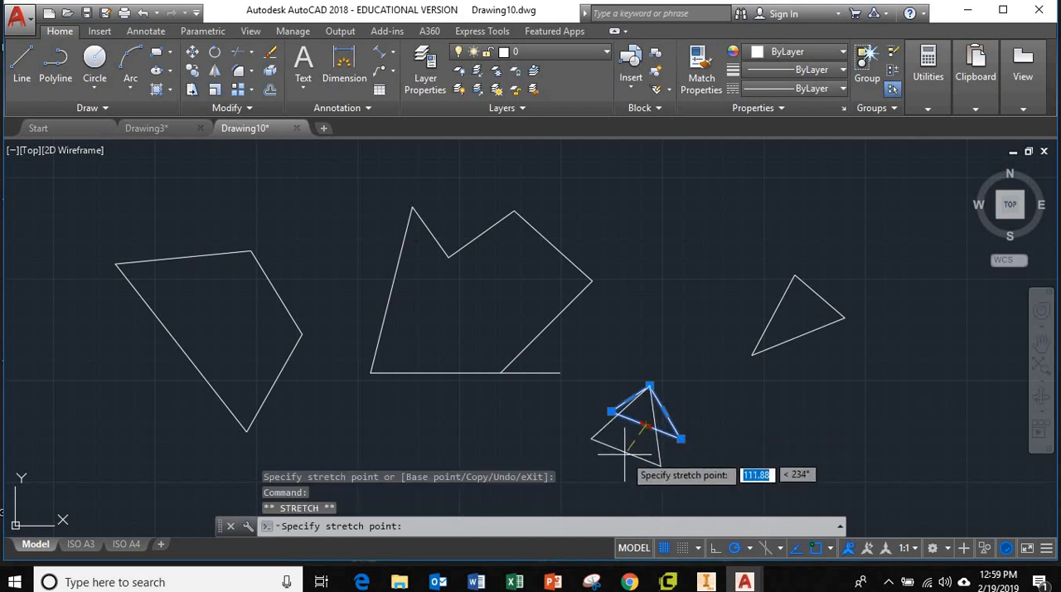
pyautogui.click(613, 466)
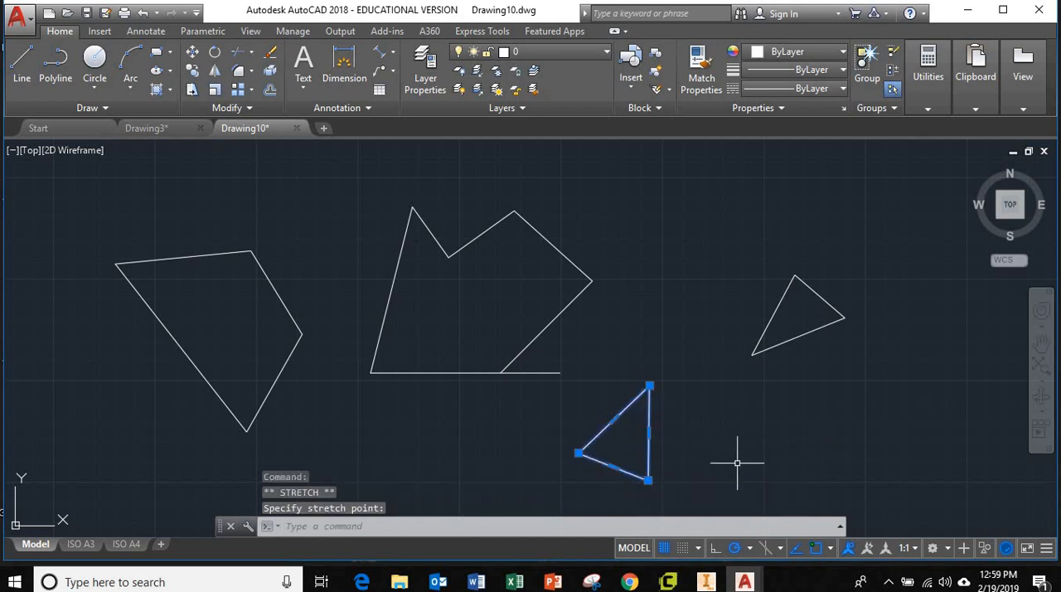
pyautogui.press('Escape')
pyautogui.press('Escape')
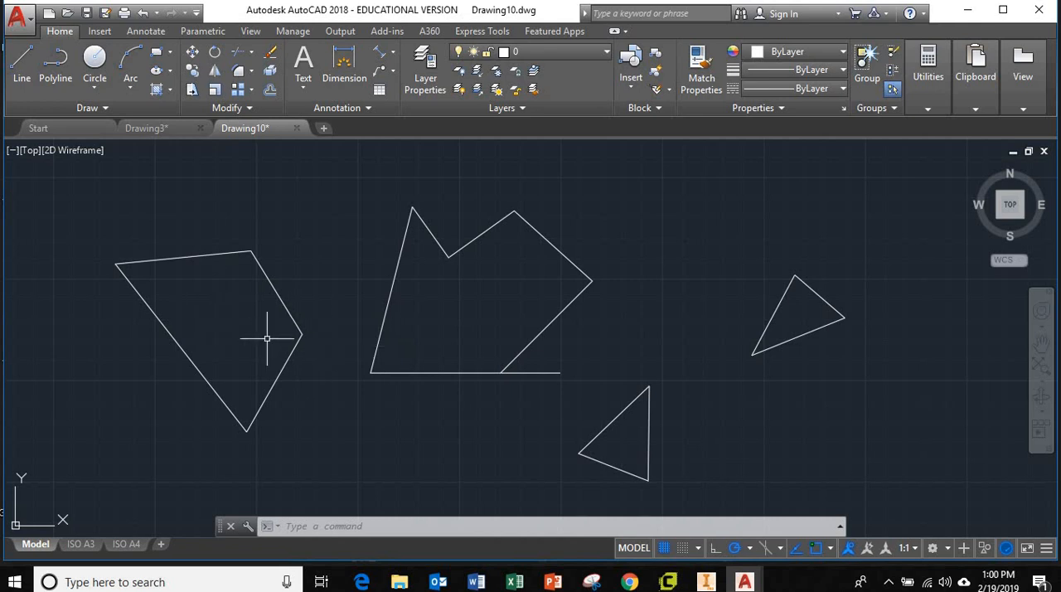
# Step: Practise zooming in and out on the drawn shapes, centred on the four-sided polyline
pyautogui.scroll(3, 266, 339)
pyautogui.scroll(-5, 267, 338)
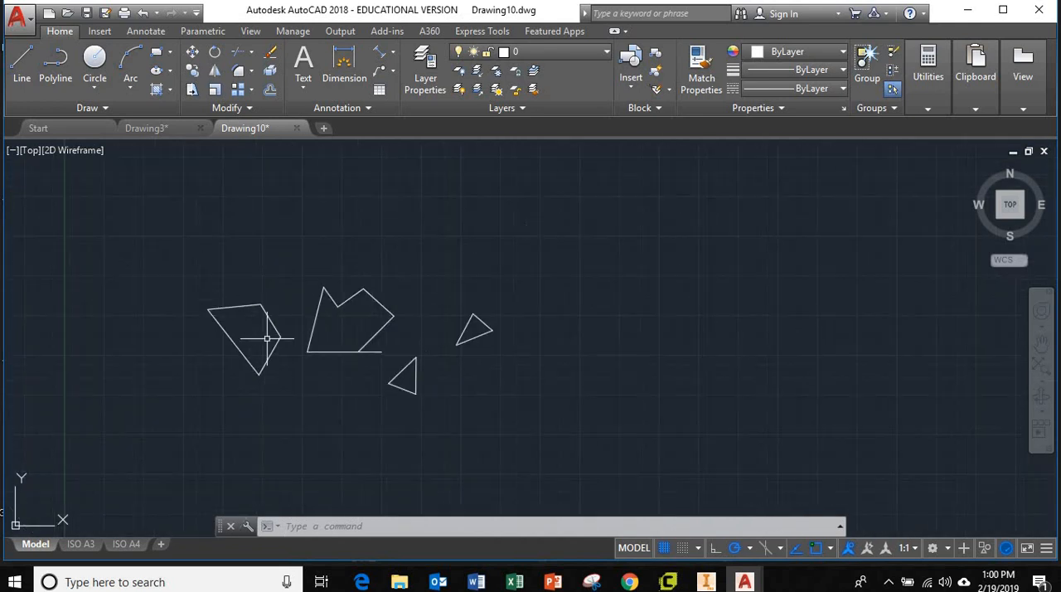
pyautogui.scroll(5, 267, 339)
pyautogui.scroll(-3, 267, 338)
pyautogui.scroll(3, 267, 338)
pyautogui.scroll(-3, 267, 339)
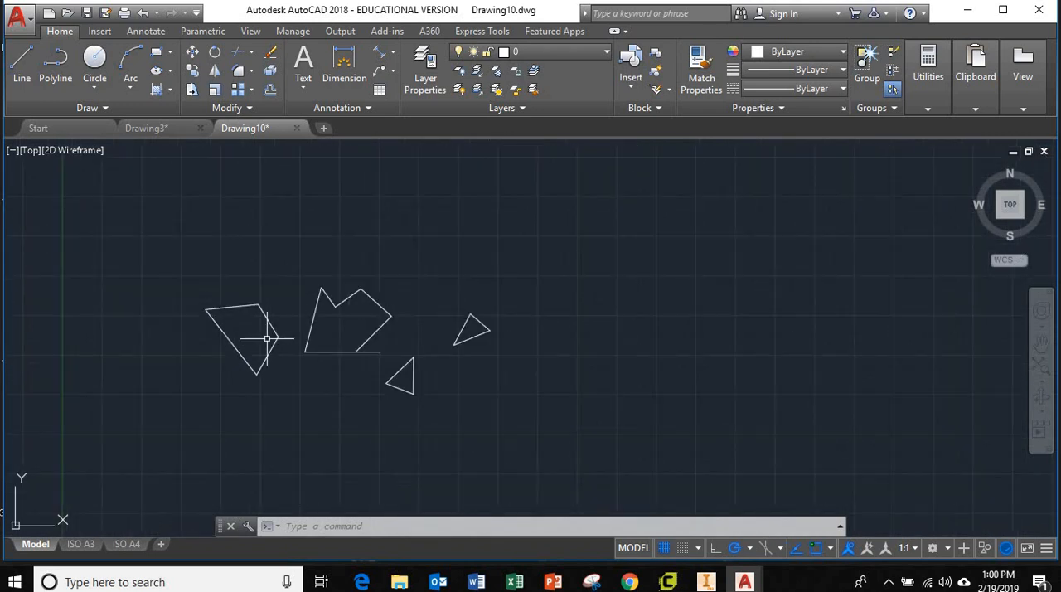
pyautogui.scroll(5, 267, 339)
pyautogui.scroll(-3, 267, 338)
pyautogui.scroll(-2, 267, 339)
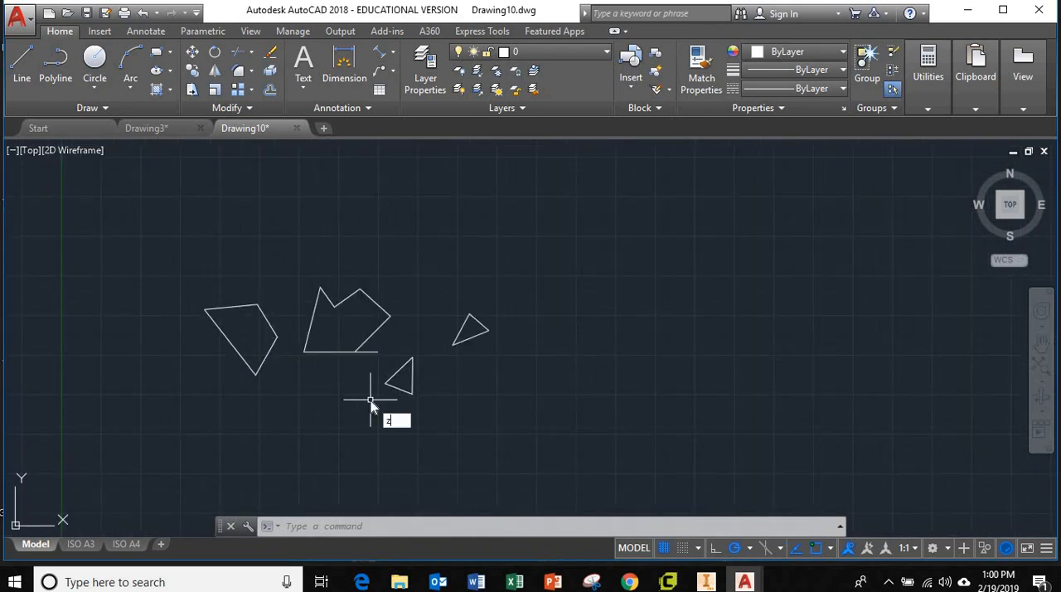
# Step: Zoom with a window around the four-sided polyline, and return to a view of all the drawn shapes
pyautogui.press('Return')
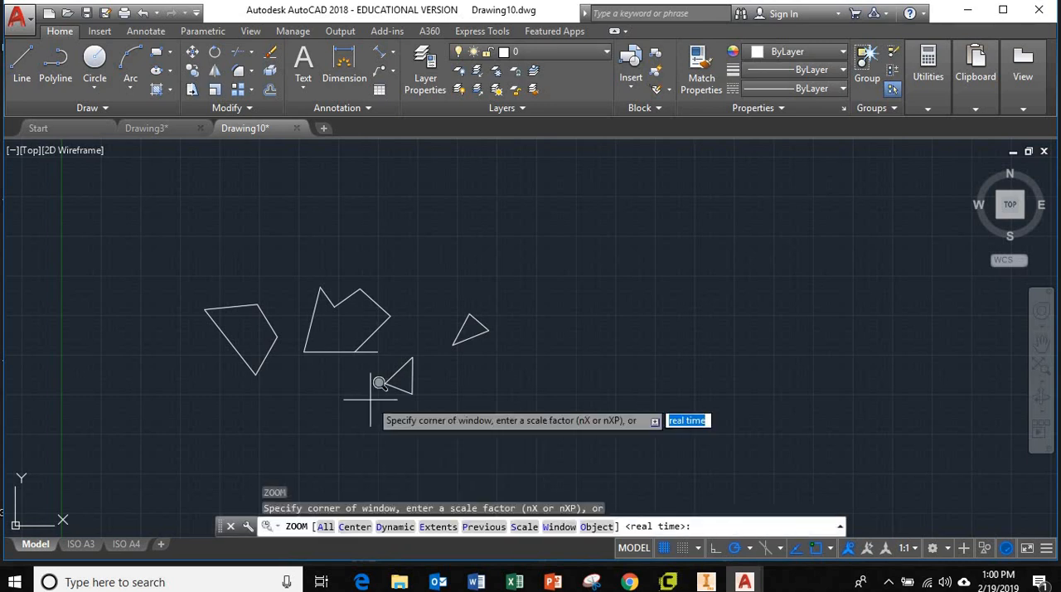
pyautogui.click(196, 291)
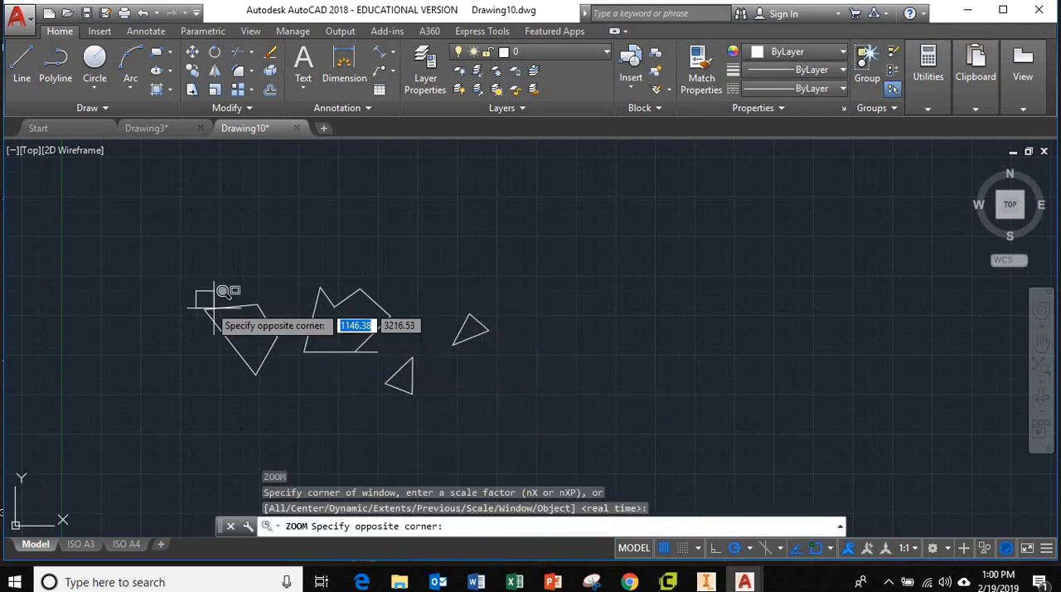
pyautogui.click(288, 383)
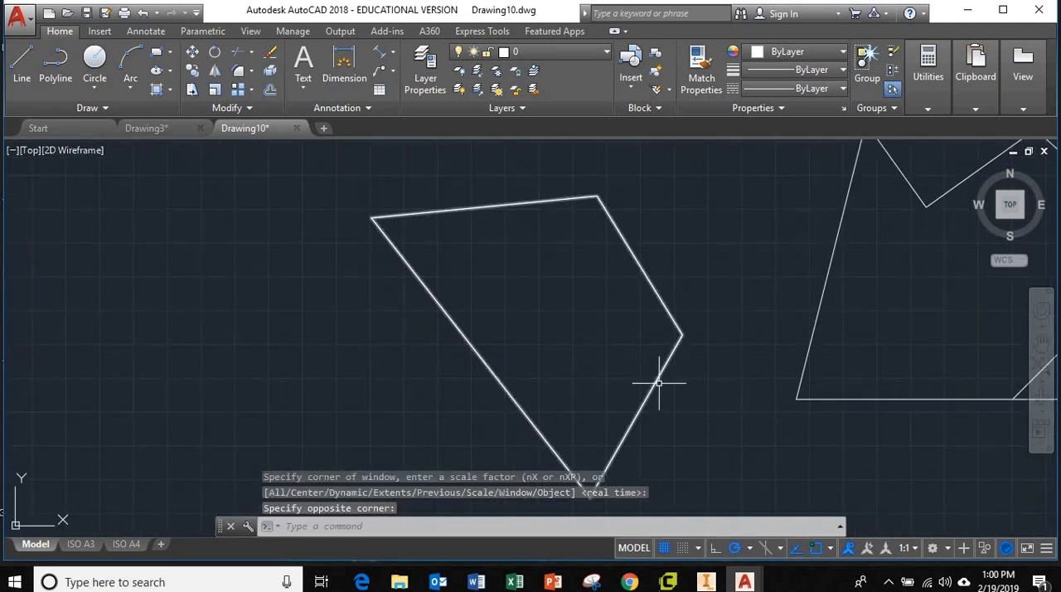
pyautogui.scroll(3, 681, 388)
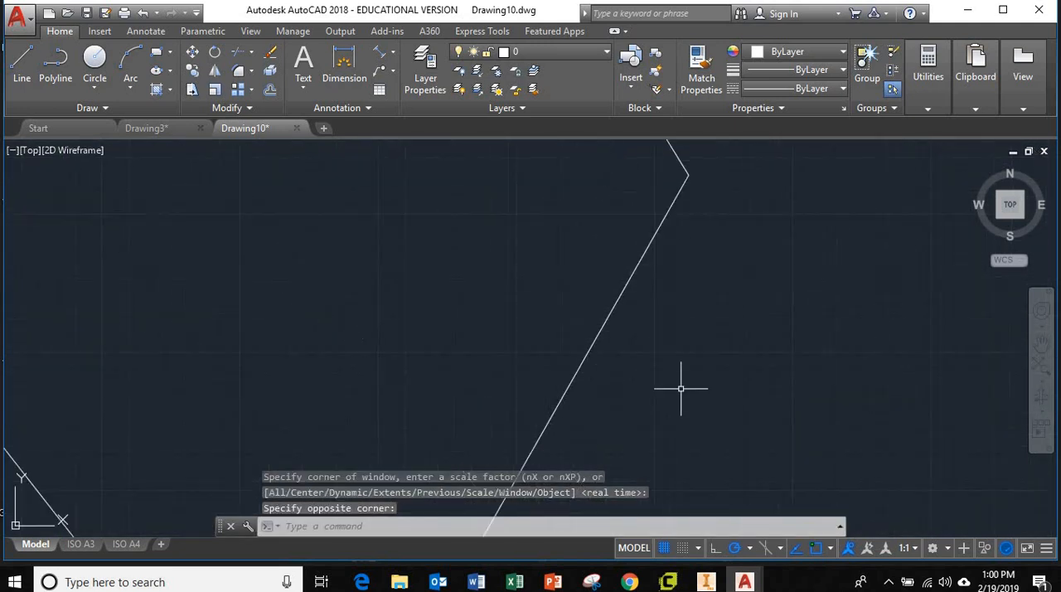
pyautogui.scroll(-8, 681, 388)
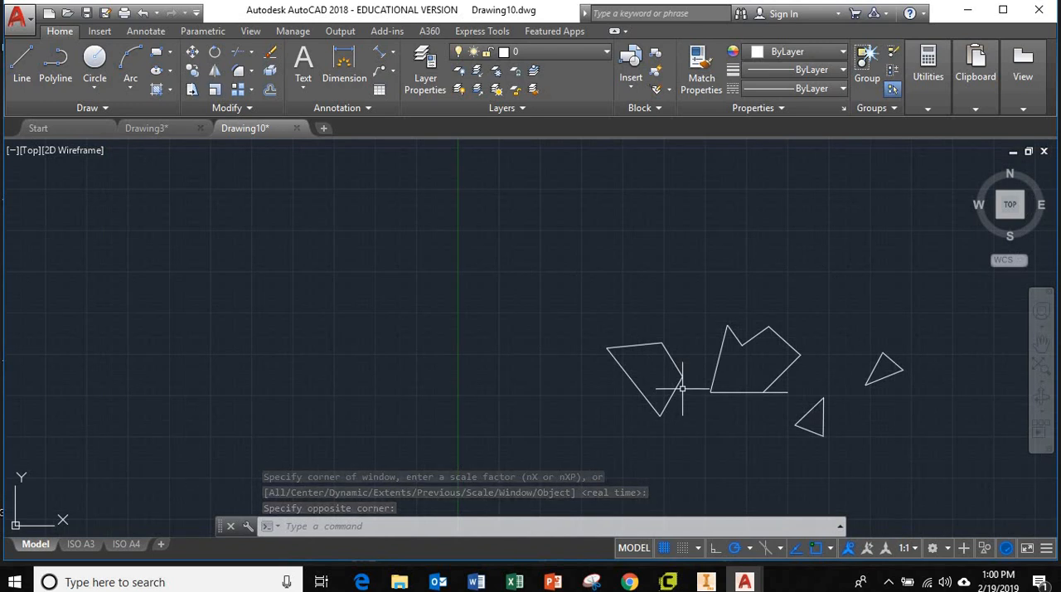
pyautogui.scroll(4, 846, 424)
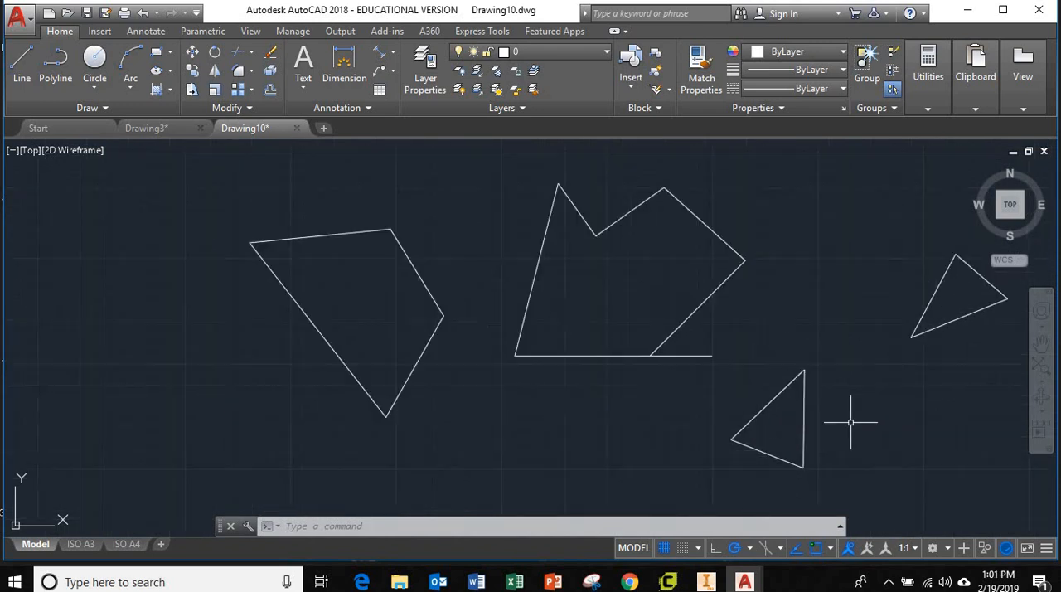
pyautogui.scroll(2, 853, 426)
pyautogui.scroll(-2, 849, 429)
# Step: Offset the lower side of the upper-right triangle by 70 outward, below the triangle, using the Through option
pyautogui.moveTo(848, 431)
pyautogui.mouseDown(button='middle')
pyautogui.moveTo(744, 397)
pyautogui.moveTo(702, 412)
pyautogui.moveTo(655, 396)
pyautogui.mouseUp(button='middle')
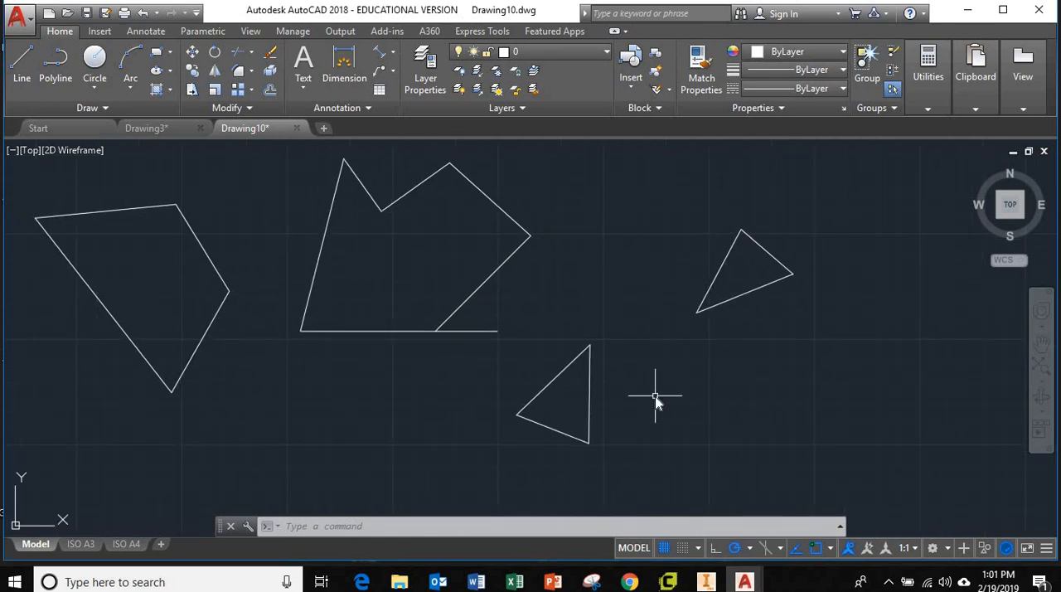
pyautogui.write('f')
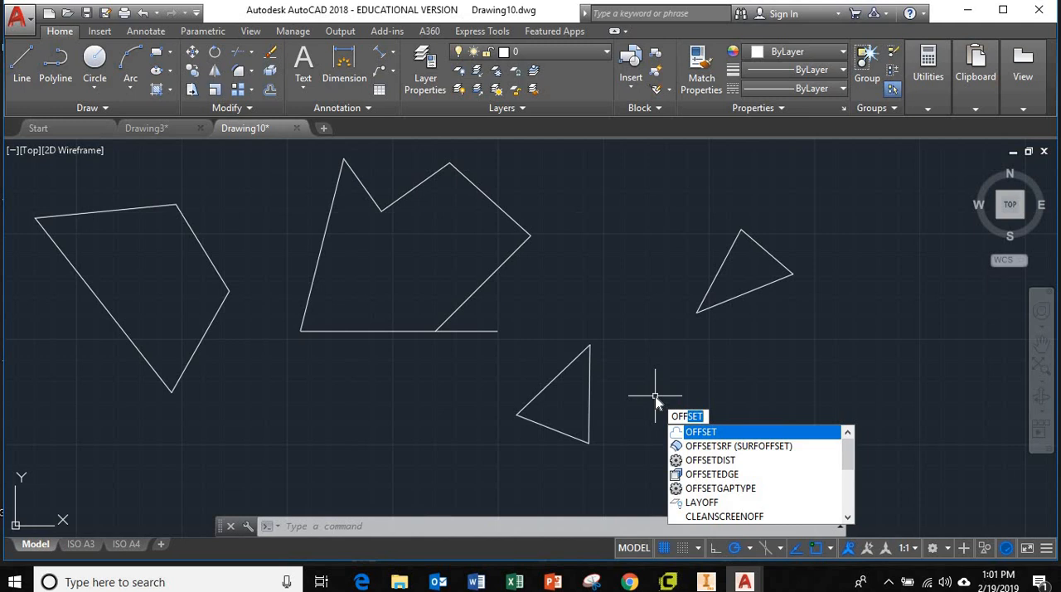
pyautogui.press('Return')
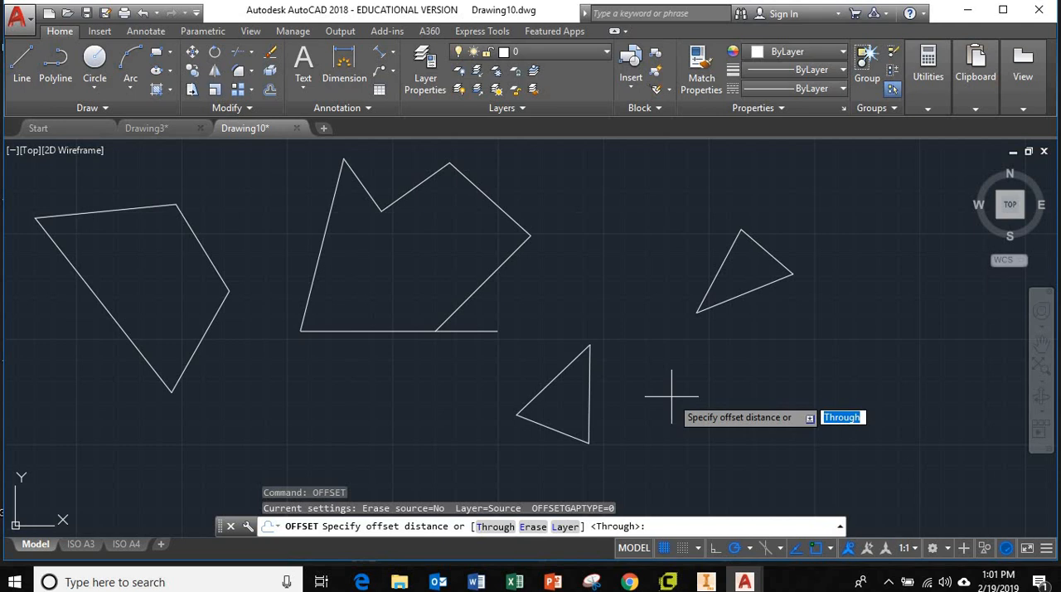
pyautogui.press('Return')
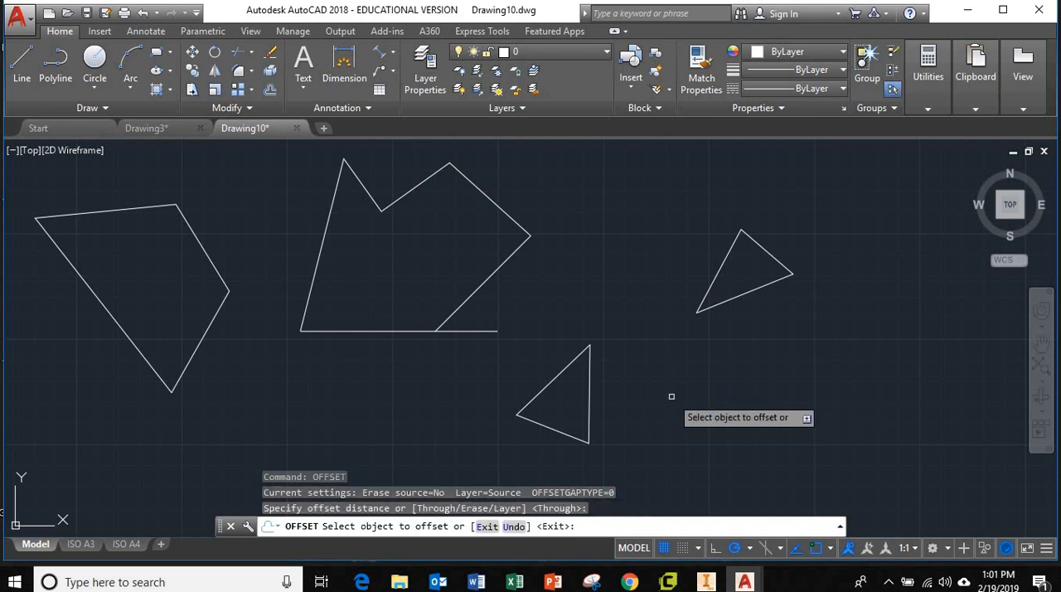
pyautogui.click(752, 290)
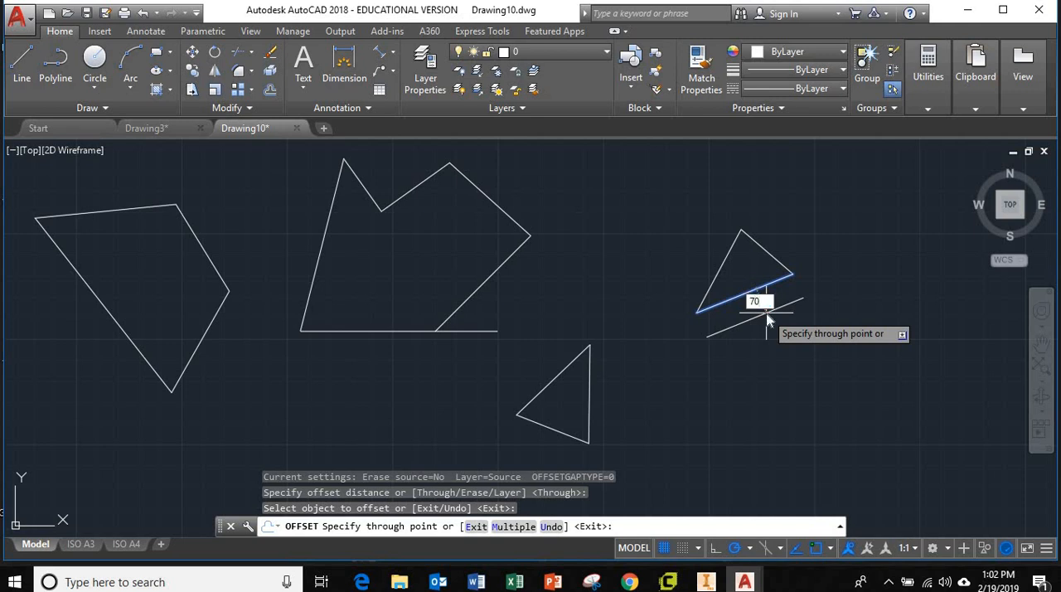
pyautogui.press('Return')
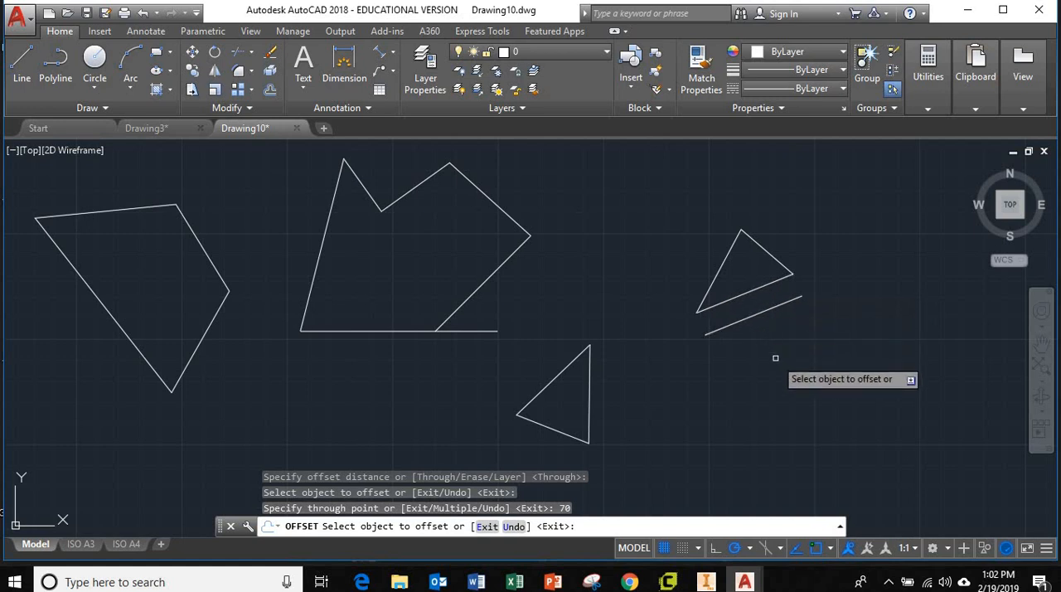
pyautogui.press('Escape')
pyautogui.press('Escape')
pyautogui.press('Escape')
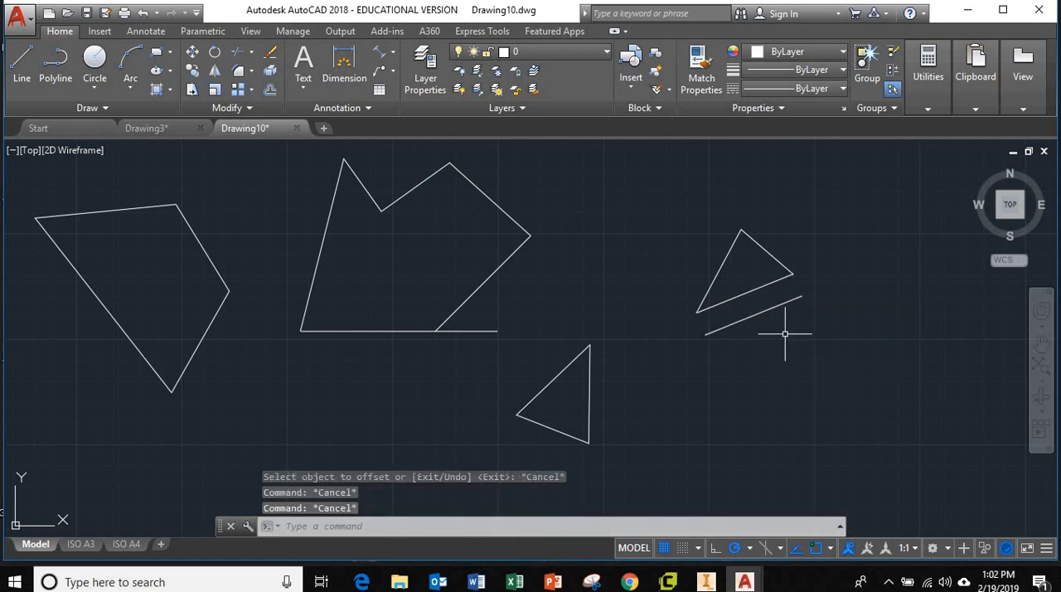
# Step: Select the lower and left sides of the upper-right triangle to check that they are separate lines, and clear the selection
pyautogui.click(753, 290)
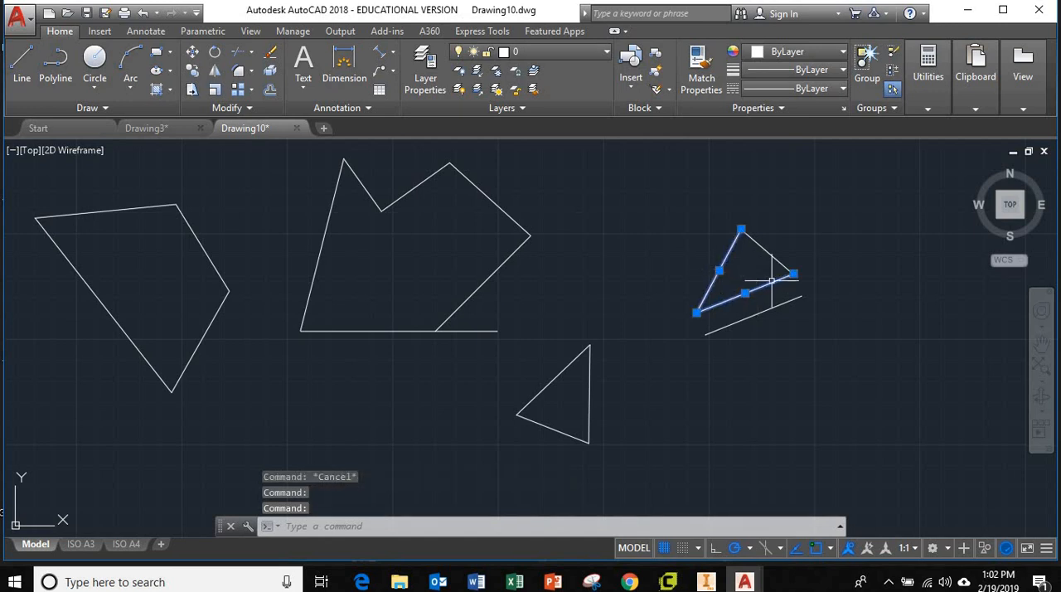
pyautogui.press('Escape')
pyautogui.press('Escape')
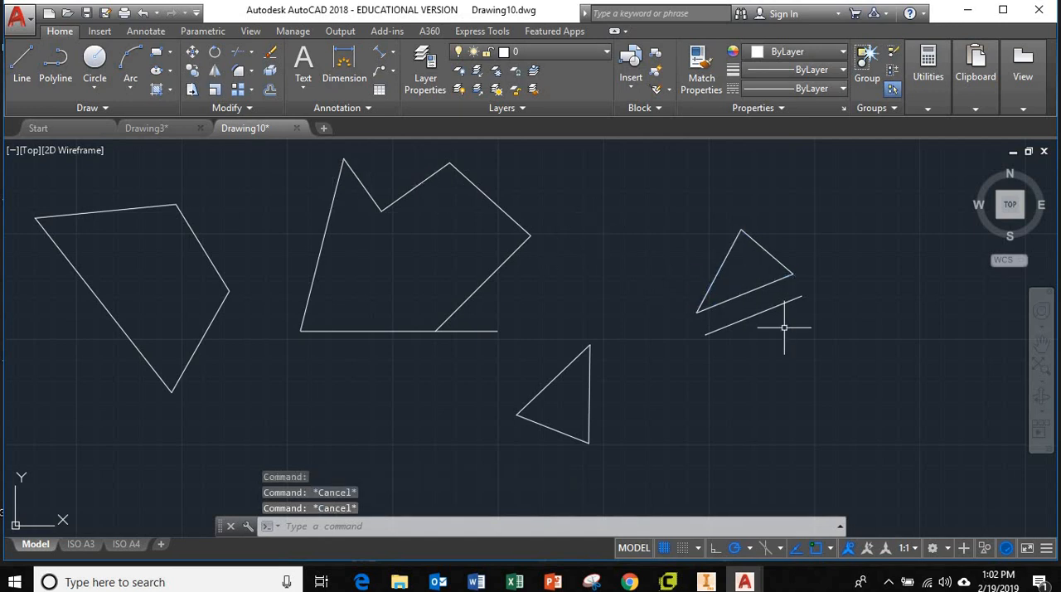
# Step: Draw a four-line rectangle about 486 high in the empty area below and to the right of the existing shapes
pyautogui.scroll(-5, 763, 342)
pyautogui.moveTo(749, 363); pyautogui.dragTo(508, 252, button='middle')
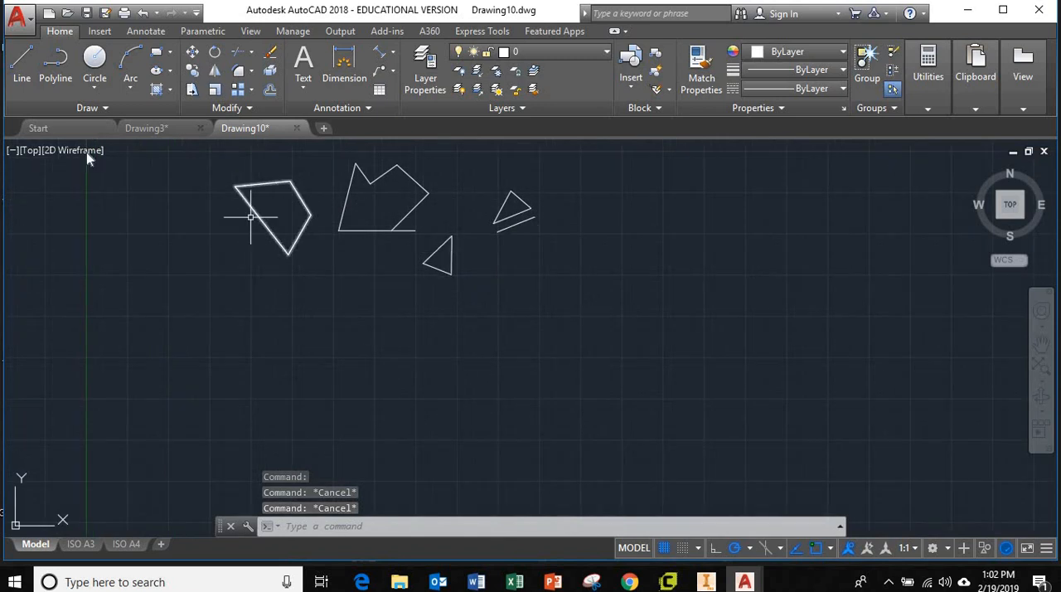
pyautogui.click(22, 65)
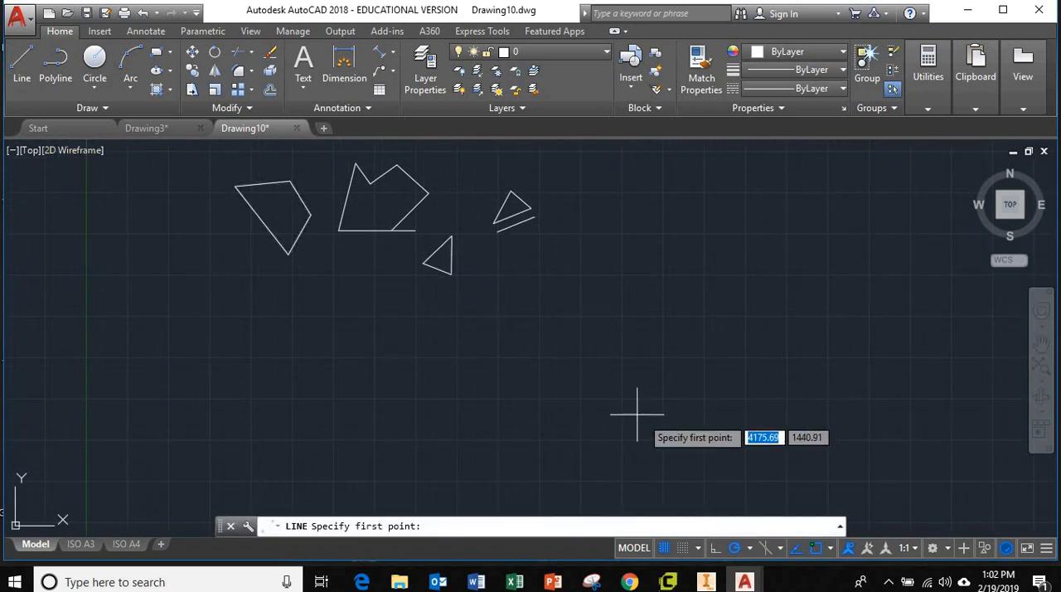
pyautogui.click(550, 359)
pyautogui.click(642, 359)
pyautogui.click(642, 295)
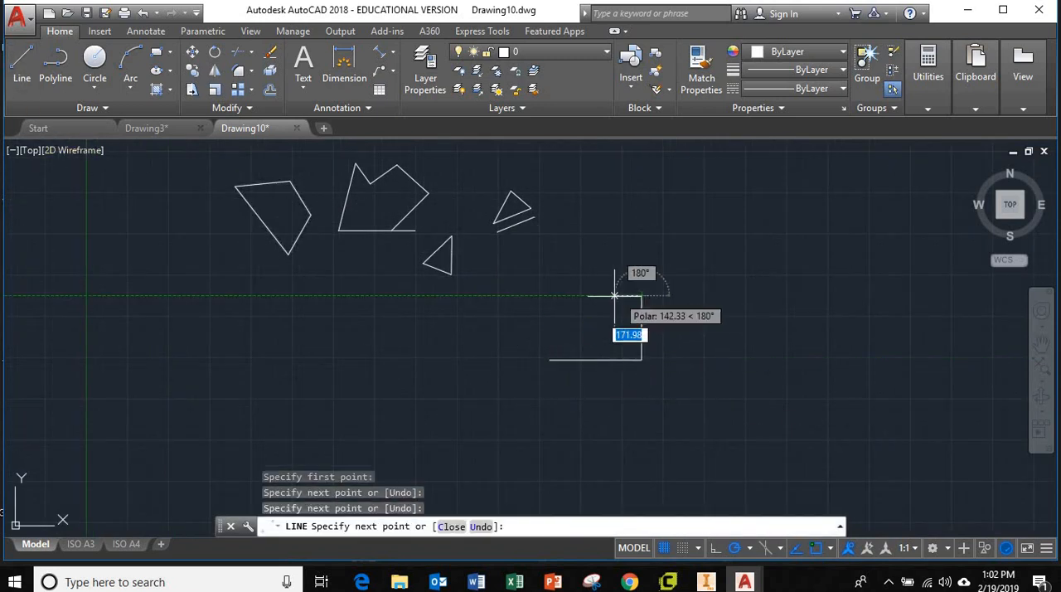
pyautogui.click(553, 295)
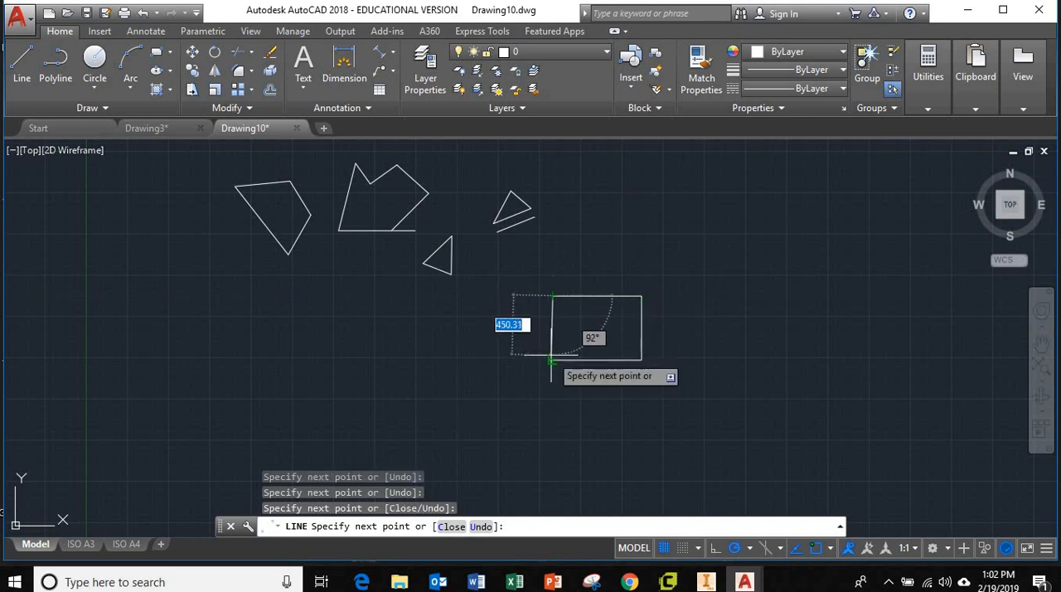
pyautogui.click(552, 359)
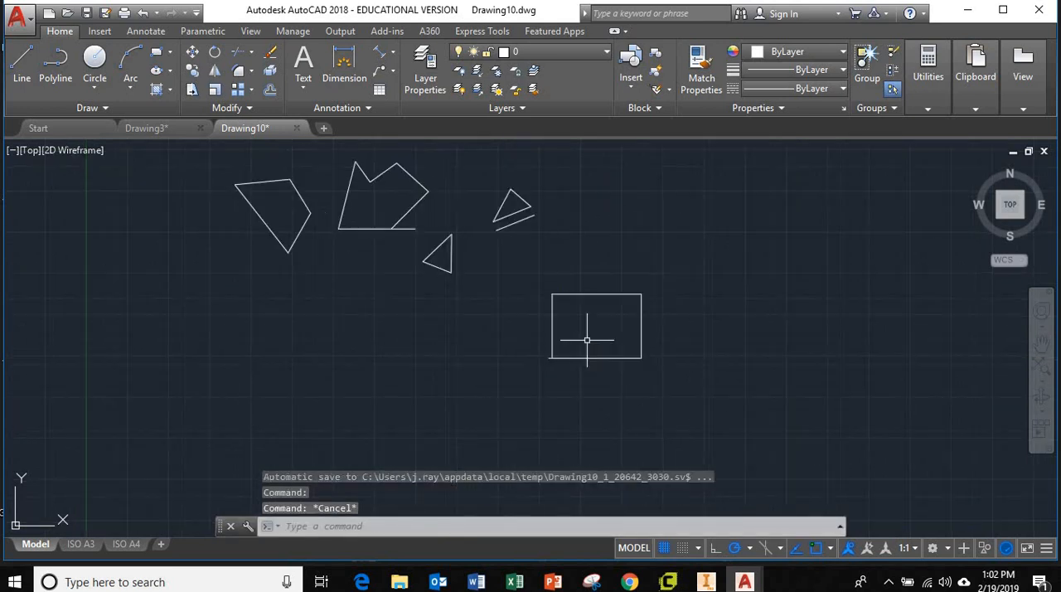
# Step: Stretch the lower endpoint of the rectangle's left side onto the left end of its bottom line, and clear the selection
pyautogui.scroll(8, 554, 356)
pyautogui.scroll(-6, 508, 371)
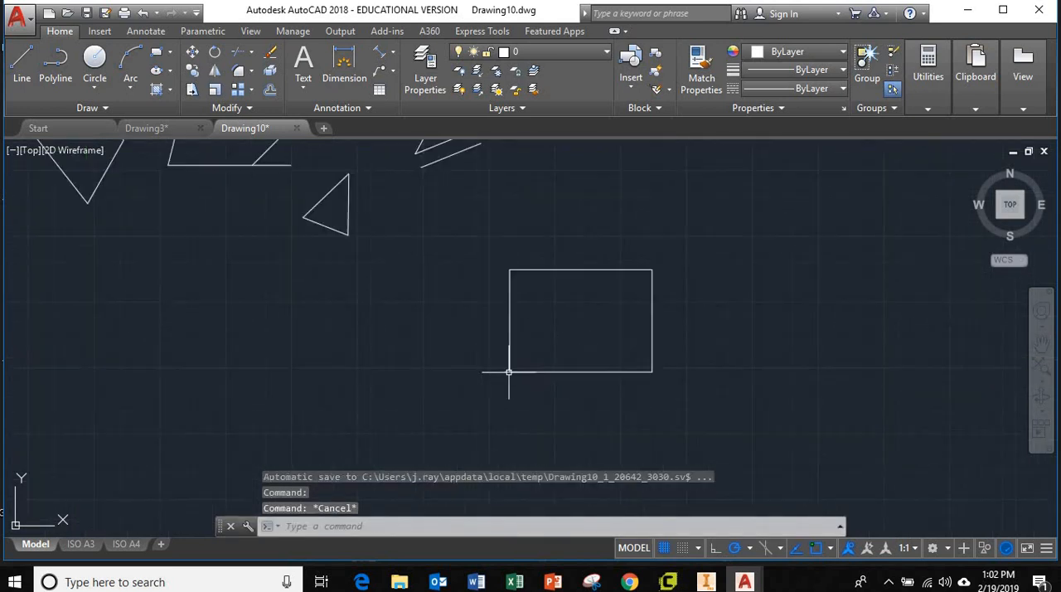
pyautogui.scroll(4, 508, 371)
pyautogui.scroll(4, 505, 370)
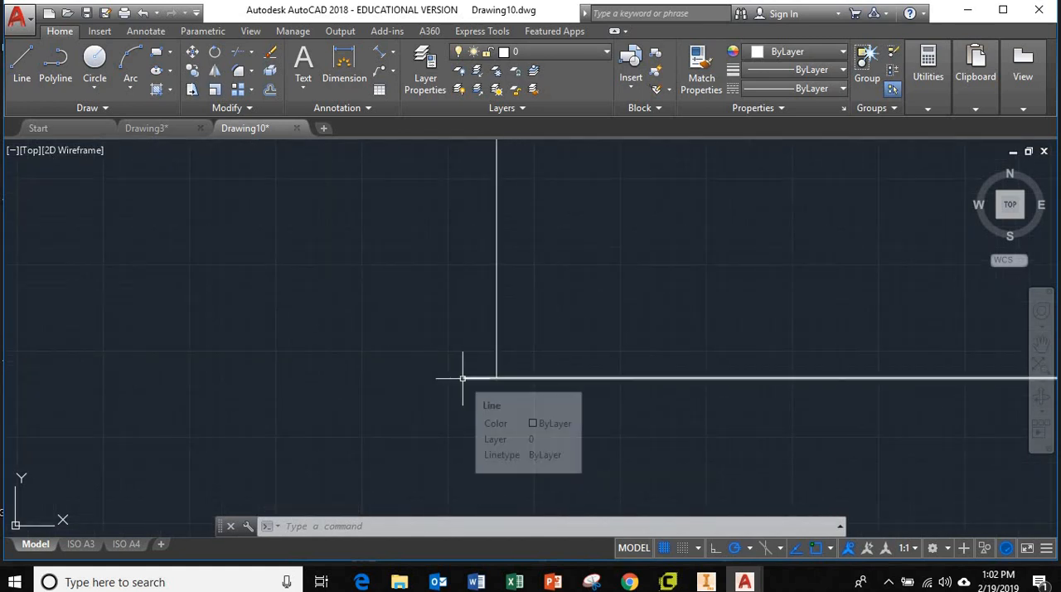
pyautogui.scroll(3, 466, 377)
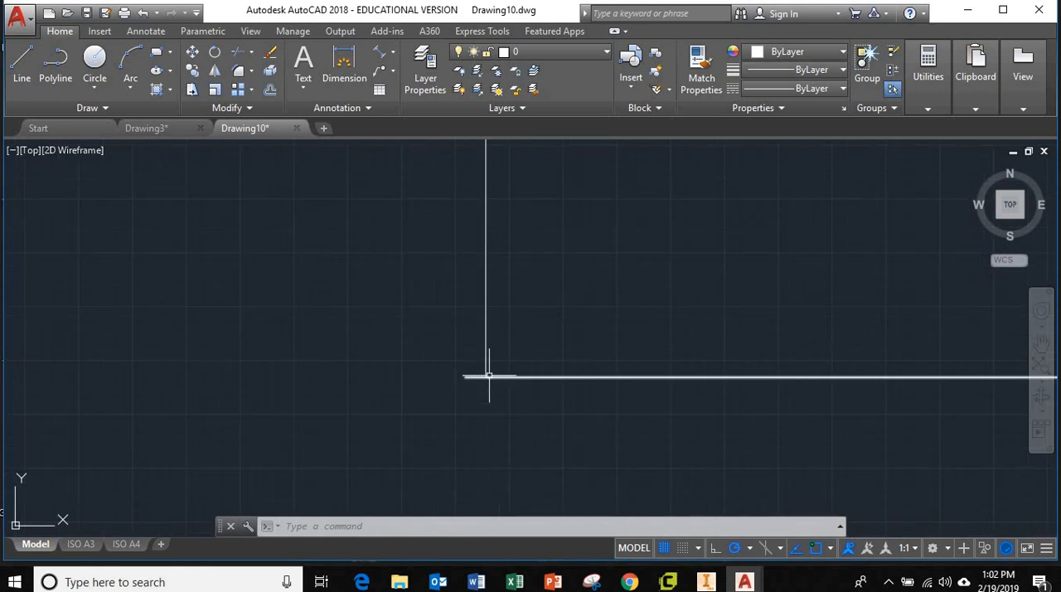
pyautogui.click(486, 362)
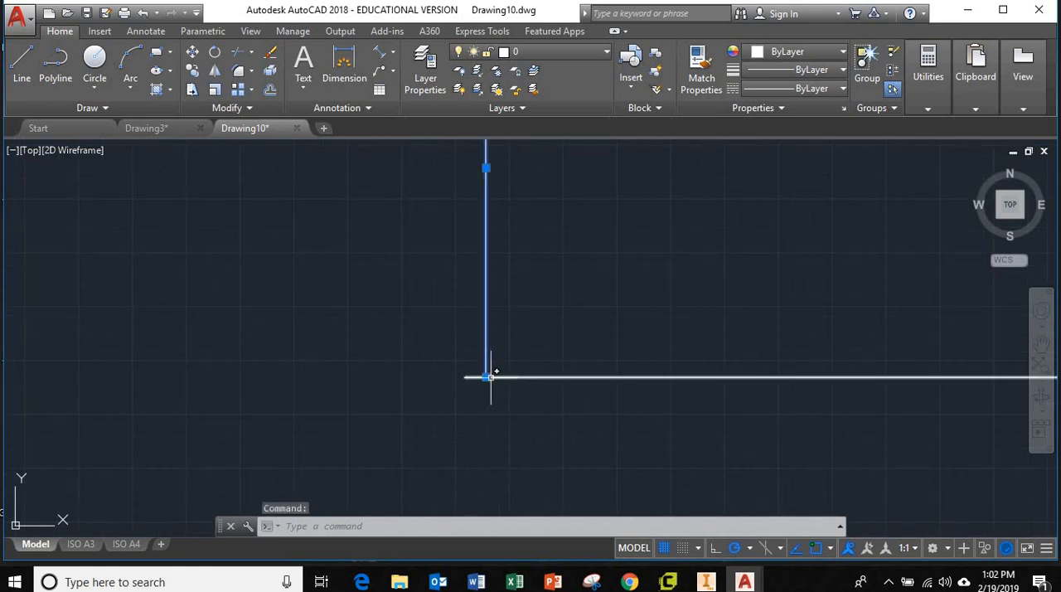
pyautogui.click(485, 378)
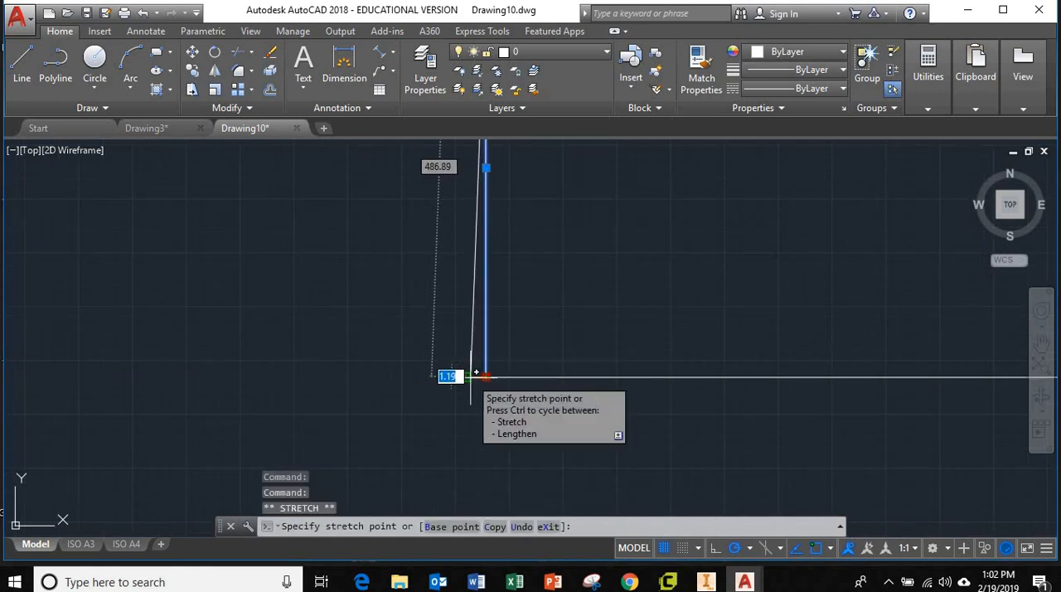
pyautogui.click(466, 377)
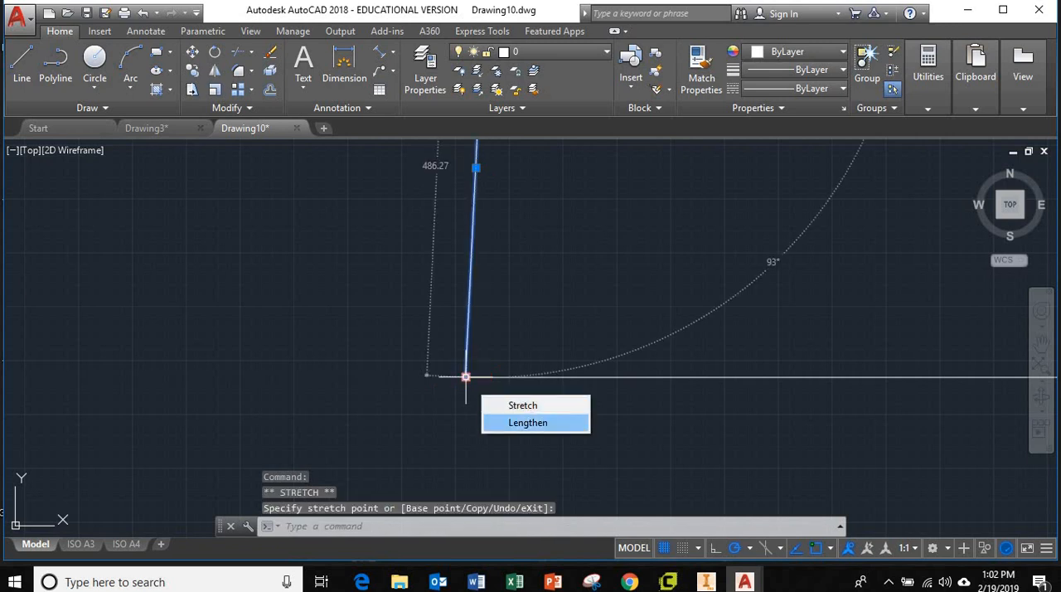
pyautogui.scroll(1, 763, 431)
pyautogui.scroll(-3, 764, 431)
pyautogui.press('Escape')
pyautogui.press('Escape')
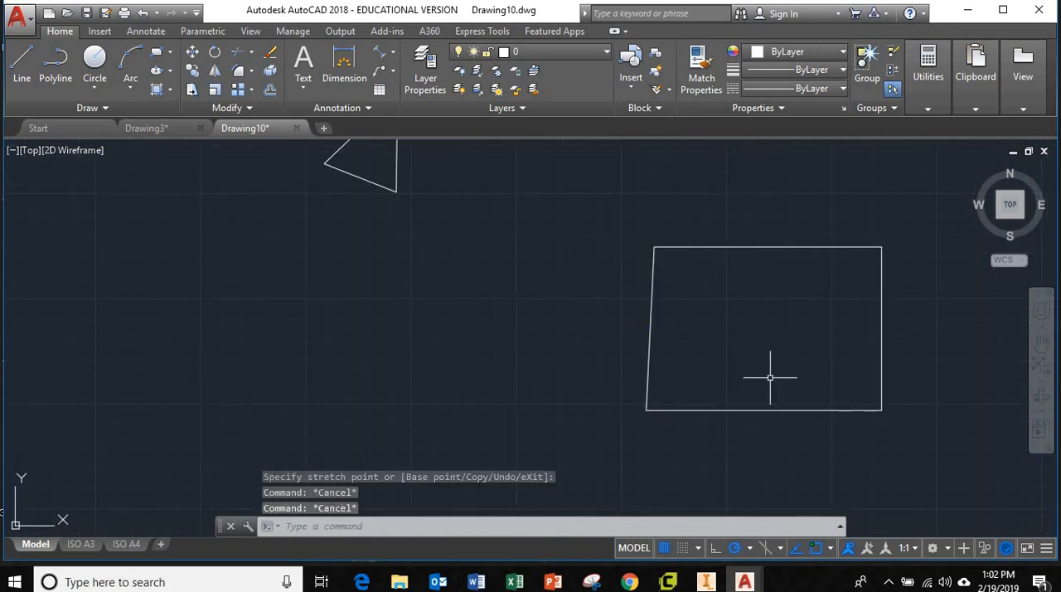
# Step: Select the left and top sides of the new four-sided shape to check that they are separate, and clear the selection
pyautogui.click(649, 344)
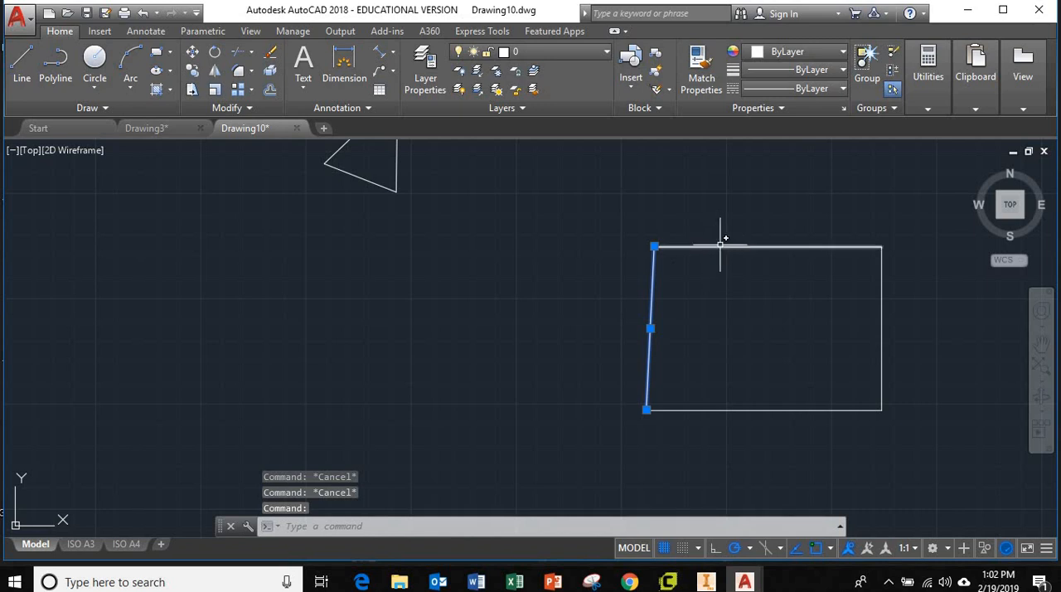
pyautogui.click(716, 246)
pyautogui.press('Escape')
pyautogui.press('Escape')
# Step: Offset the left and top sides of the four-line rectangle outward by 50
pyautogui.moveTo(763, 315)
pyautogui.mouseDown(button='middle')
pyautogui.moveTo(741, 336)
pyautogui.moveTo(652, 330)
pyautogui.mouseUp(button='middle')
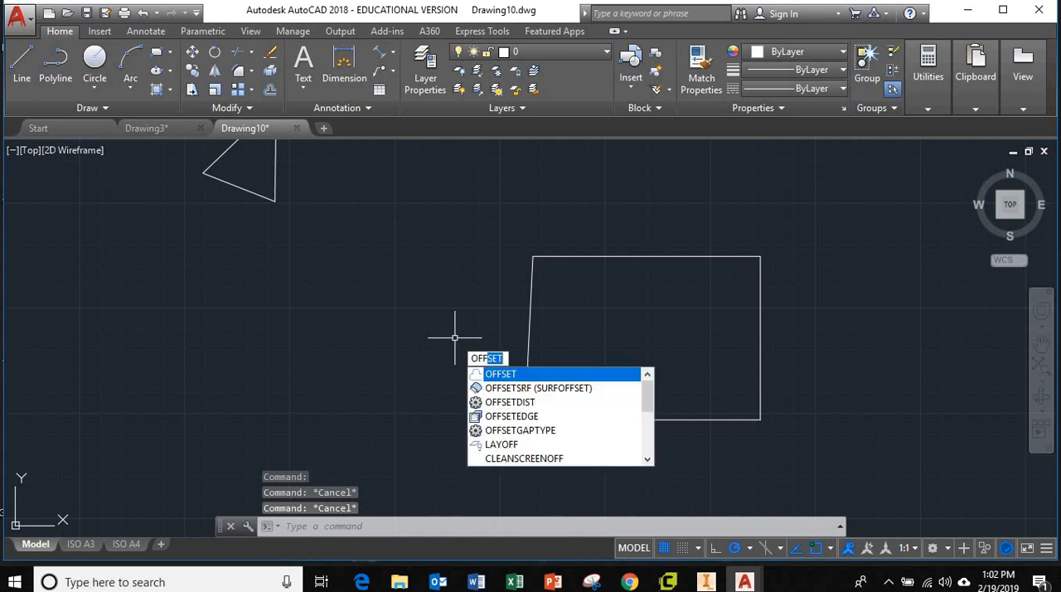
pyautogui.press('Return')
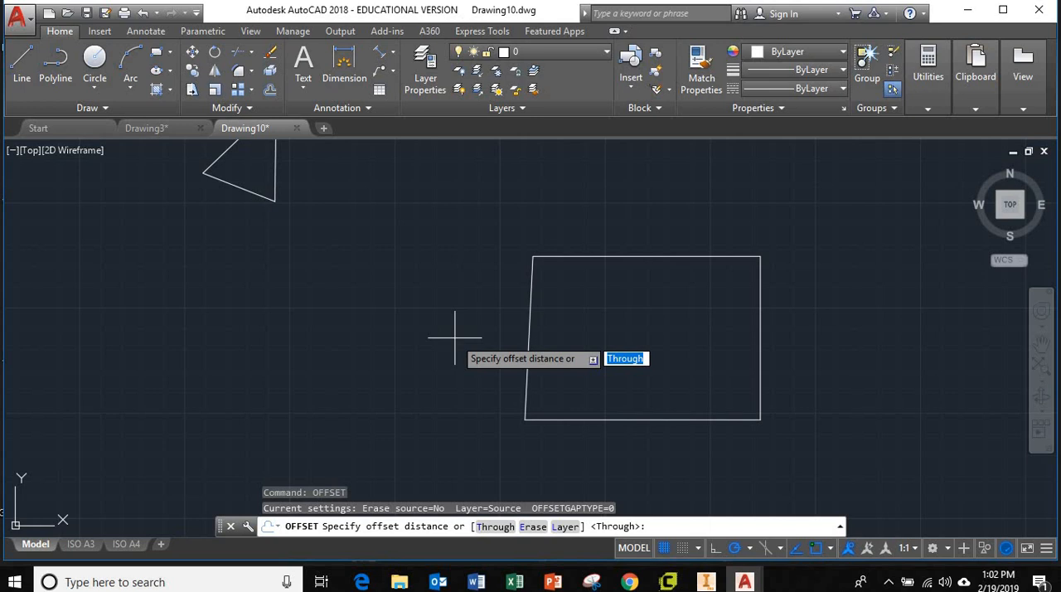
pyautogui.write('50')
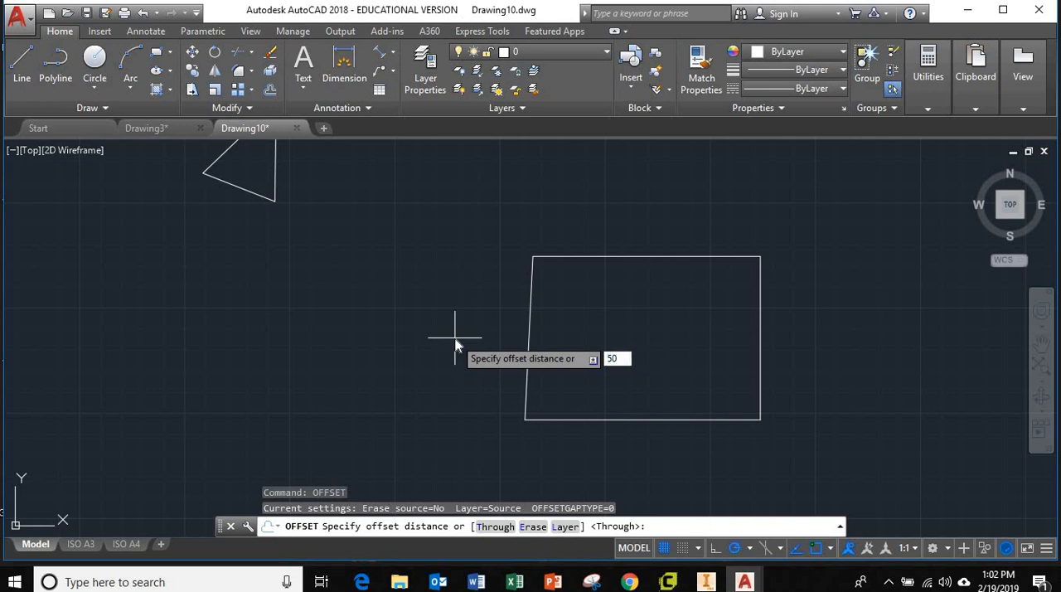
pyautogui.press('Return')
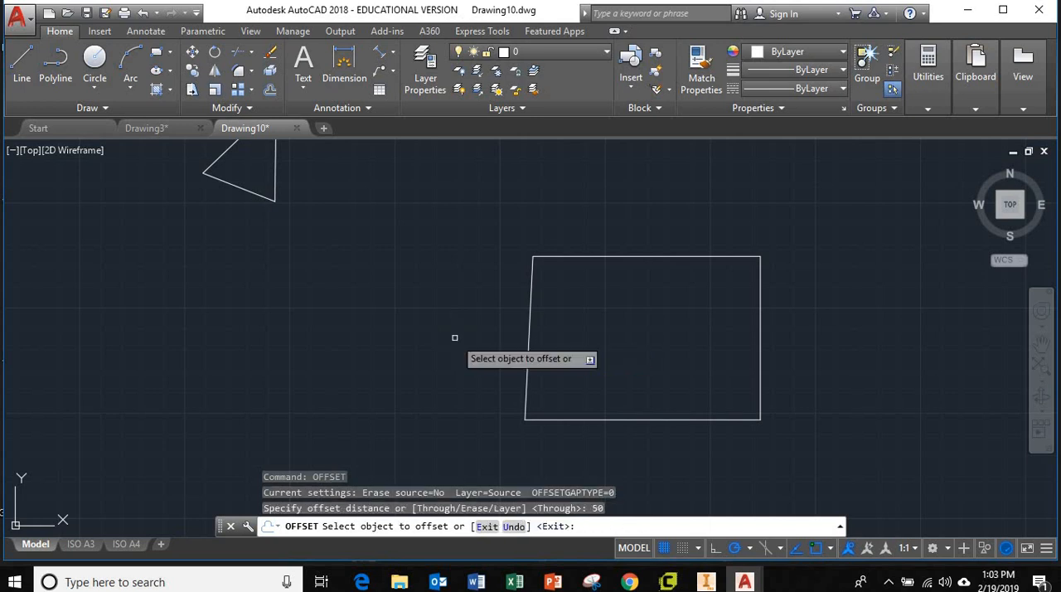
pyautogui.click(528, 332)
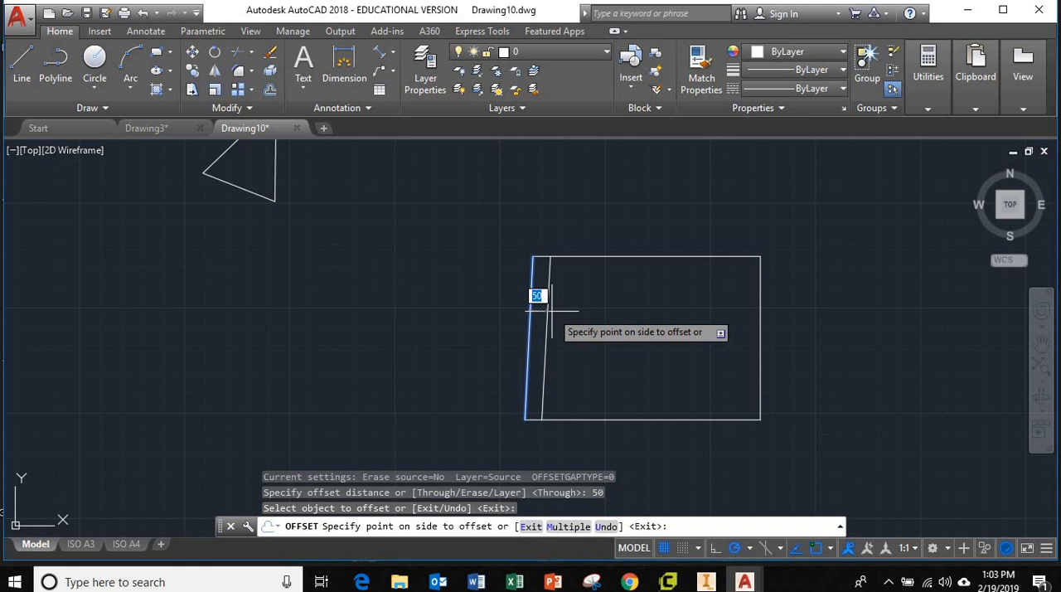
pyautogui.click(498, 308)
pyautogui.click(603, 257)
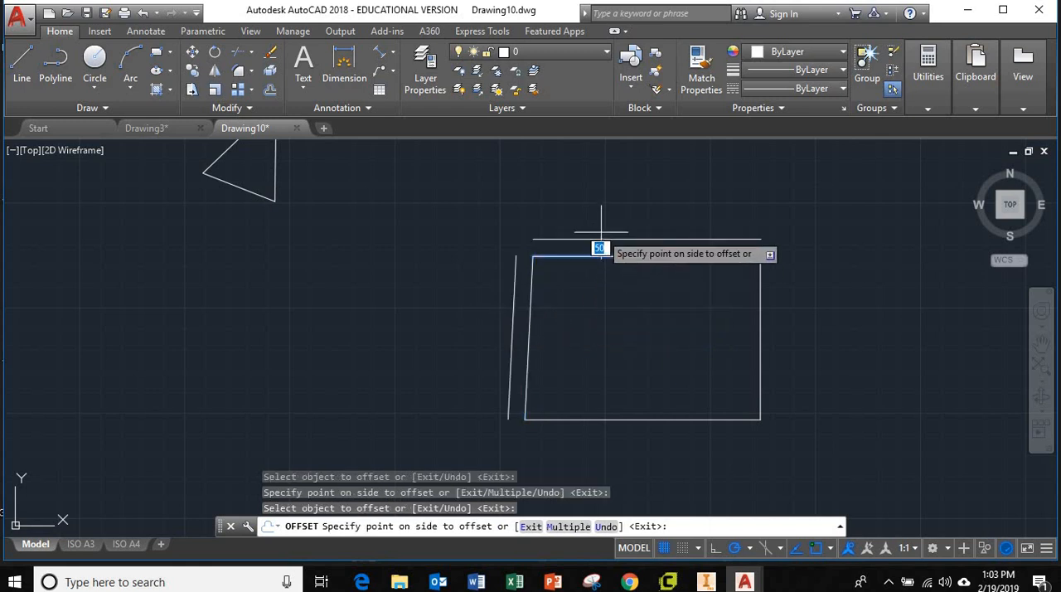
pyautogui.click(599, 219)
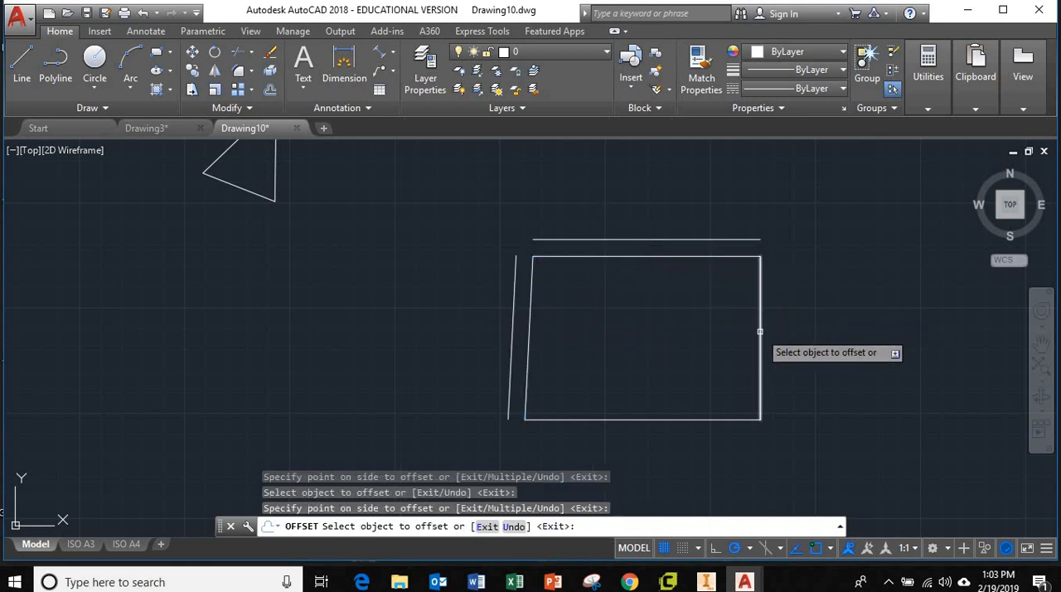
# Step: Offset the rectangle's right and bottom sides outward by the same 50 distance, and end the Offset command
pyautogui.click(762, 330)
pyautogui.click(785, 332)
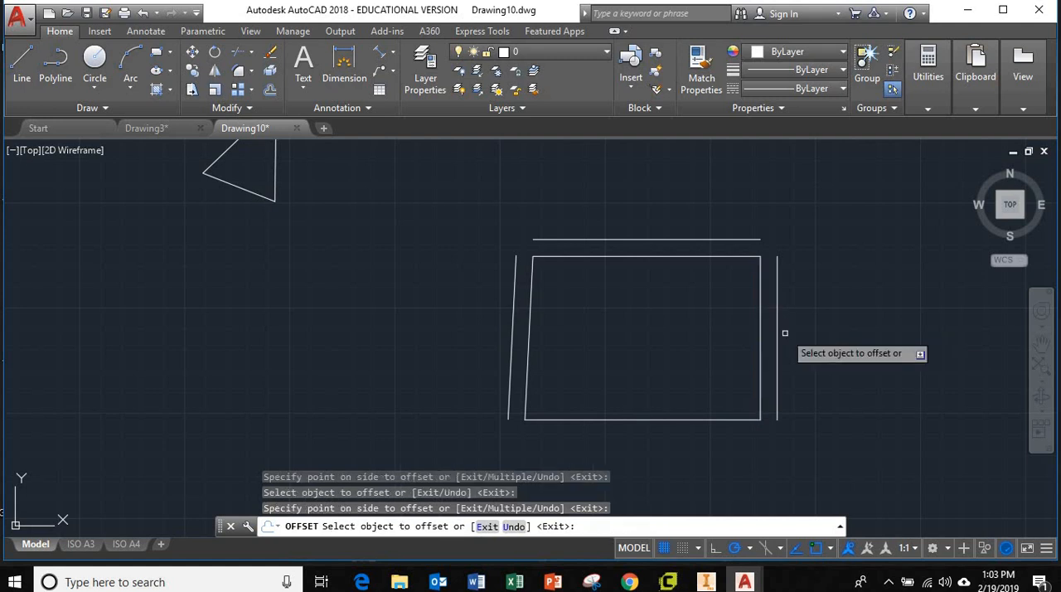
pyautogui.click(702, 419)
pyautogui.click(701, 434)
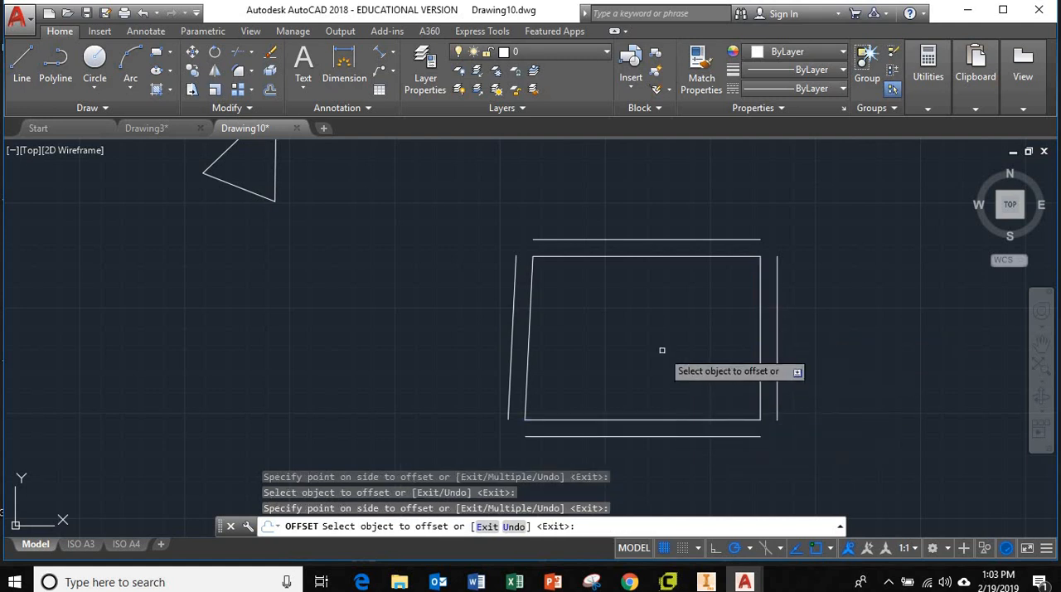
pyautogui.press('Escape')
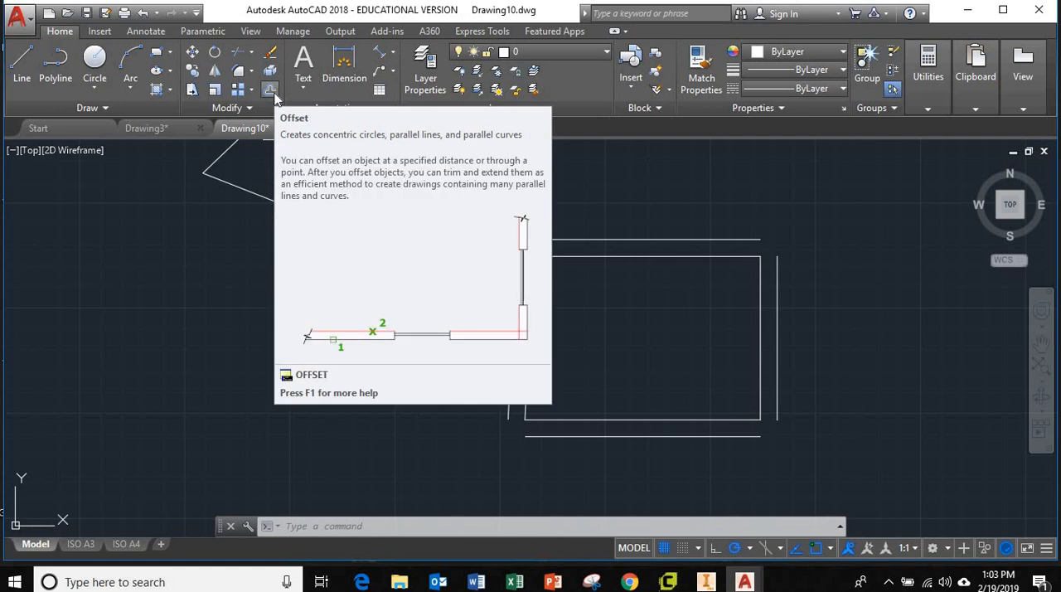
# Step: Offset the line above the rectangle upward by 50 twice in succession to add two more parallel lines
pyautogui.click(272, 91)
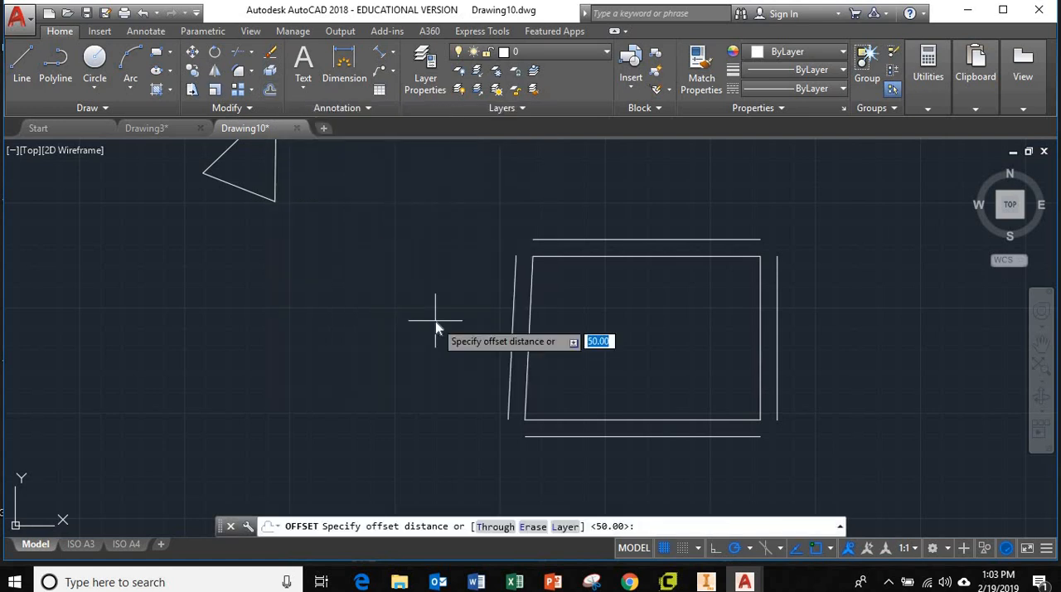
pyautogui.press('Return')
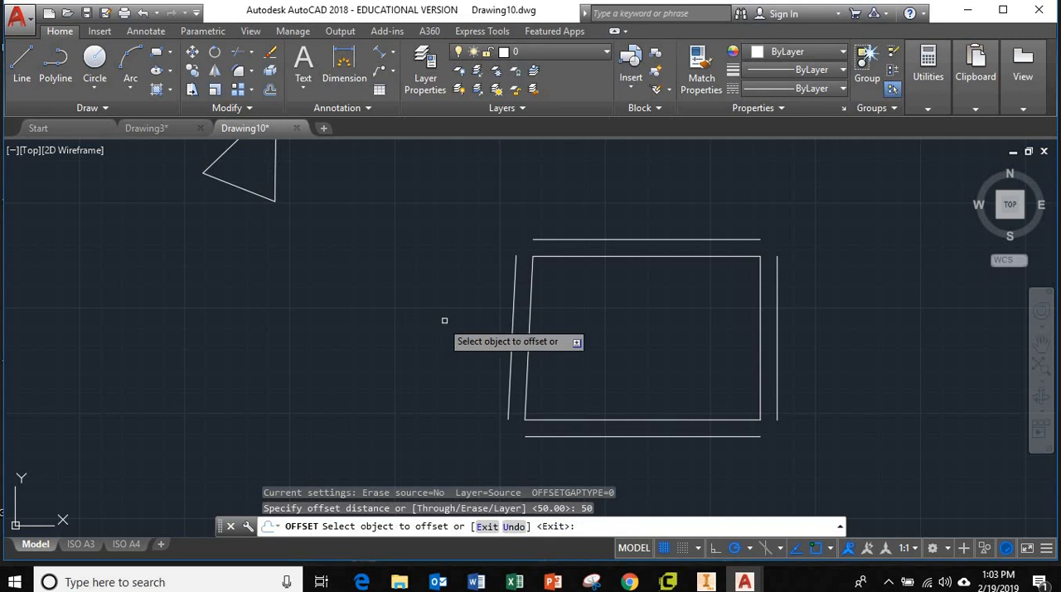
pyautogui.click(604, 239)
pyautogui.click(609, 222)
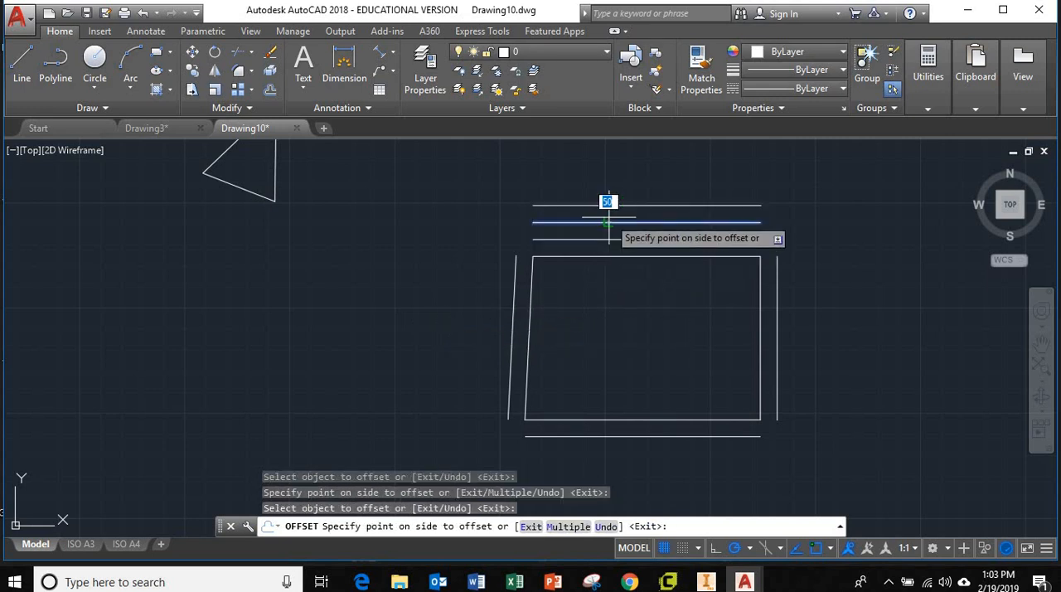
pyautogui.click(611, 204)
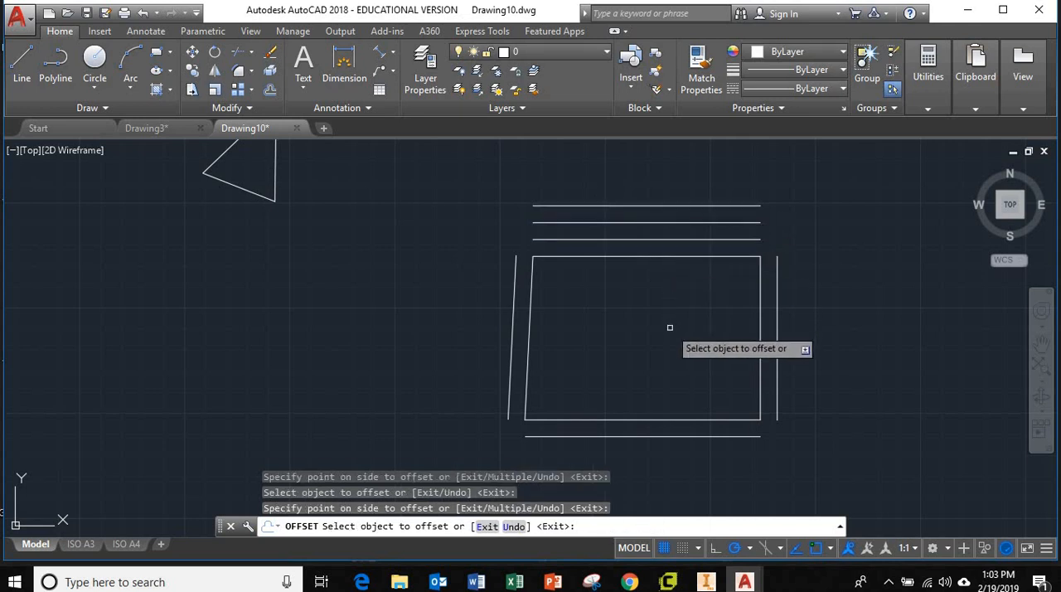
pyautogui.press('Escape')
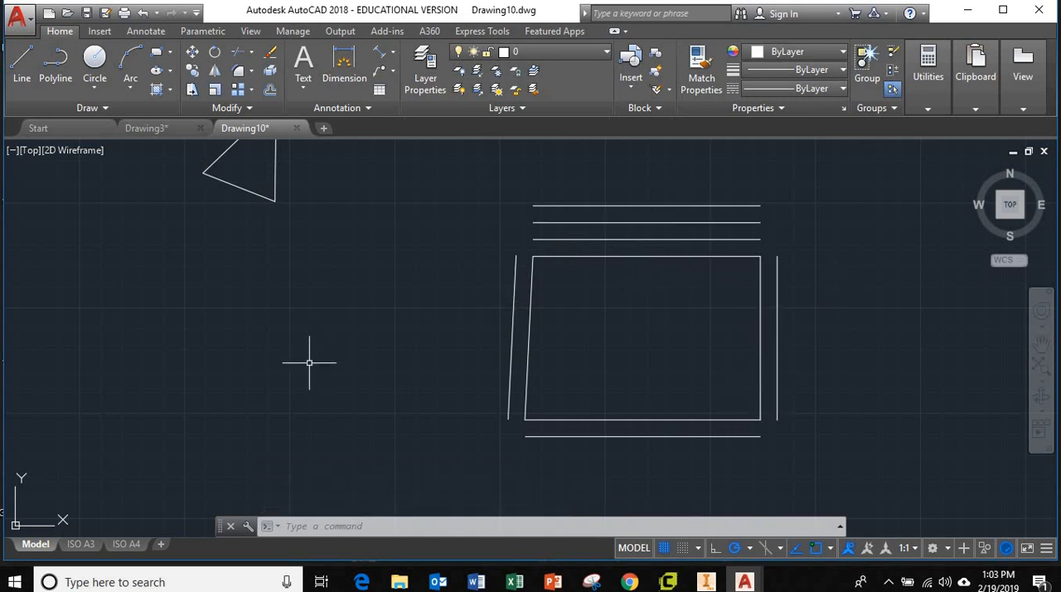
# Step: Draw a four-sided polyline in the empty area between the triangle and the rectangle, with a slanted right side about 343 long
pyautogui.click(55, 60)
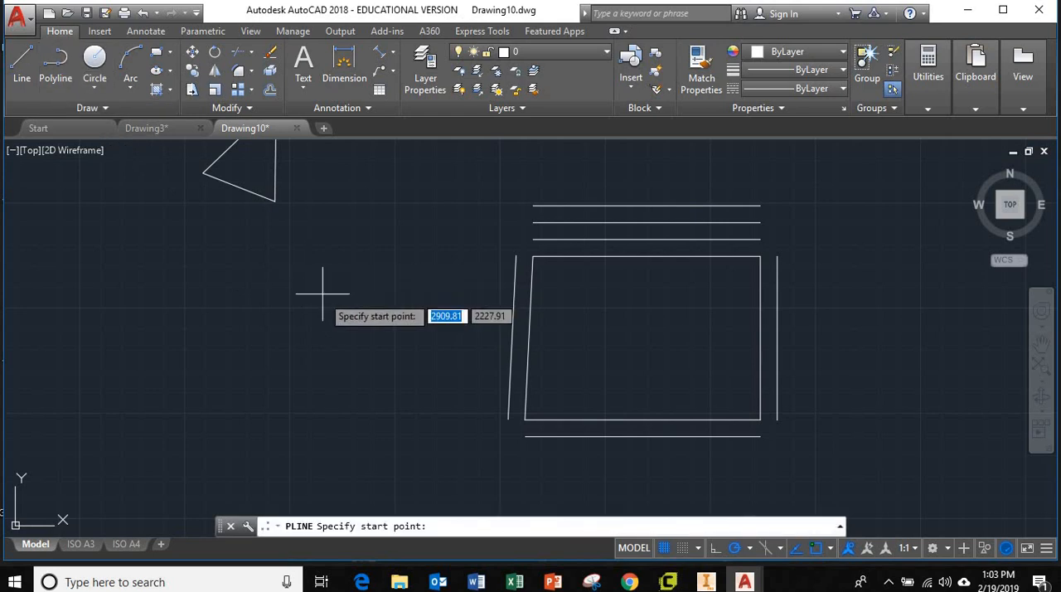
pyautogui.click(189, 250)
pyautogui.click(337, 251)
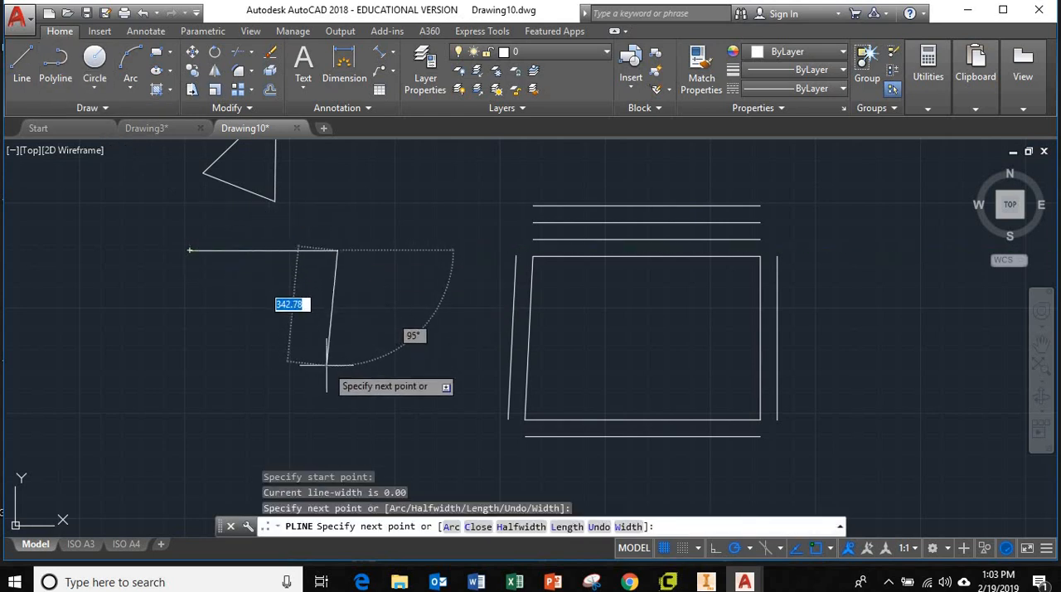
pyautogui.click(327, 366)
pyautogui.click(192, 365)
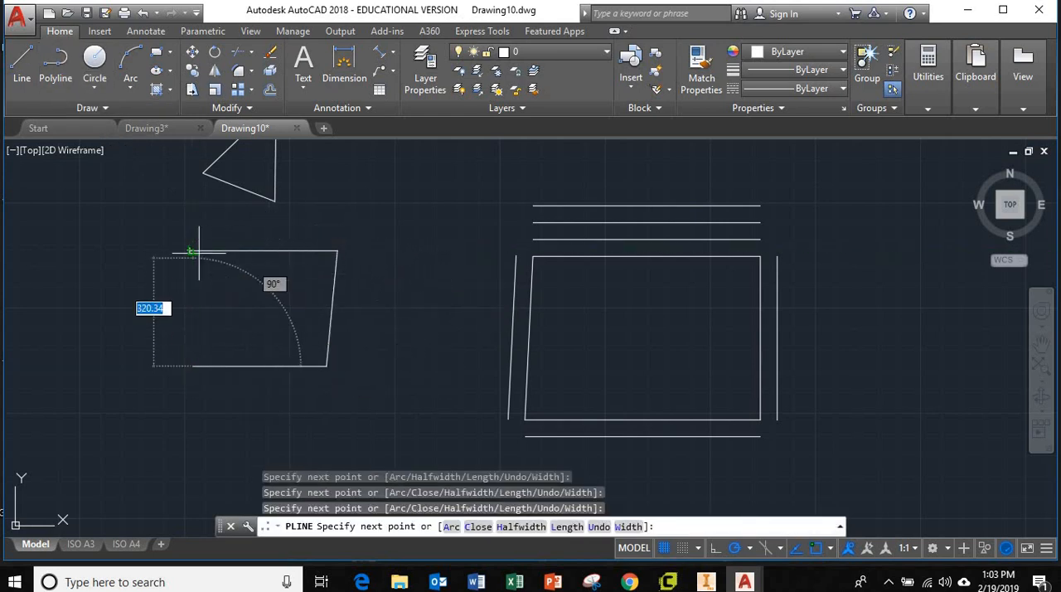
pyautogui.click(190, 250)
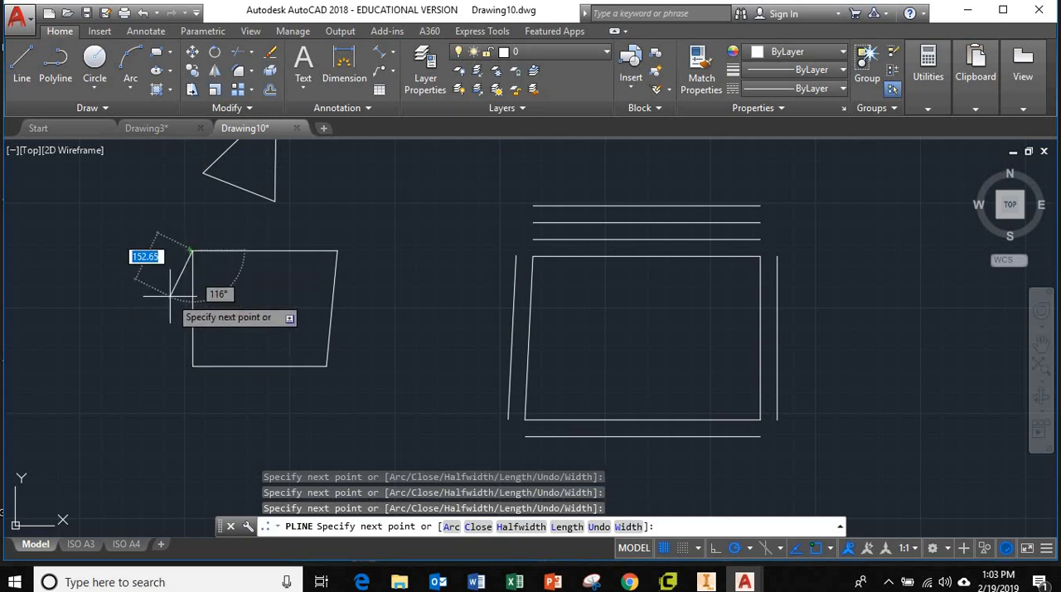
pyautogui.press('Escape')
# Step: Stretch the polyline's last vertex onto its start point at the upper-left corner, and clear the selection
pyautogui.scroll(8, 190, 248)
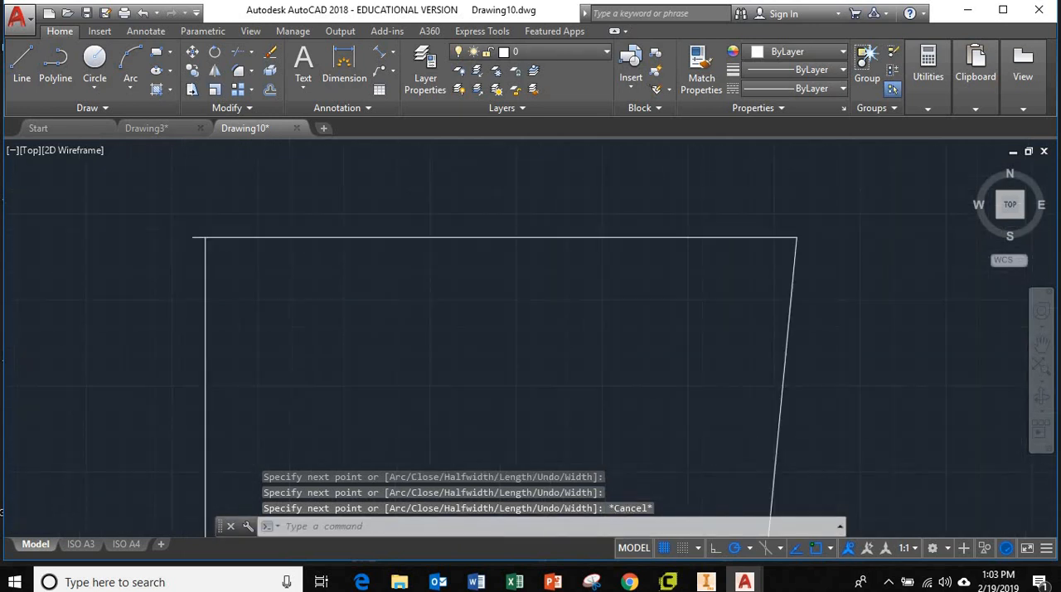
pyautogui.click(194, 224)
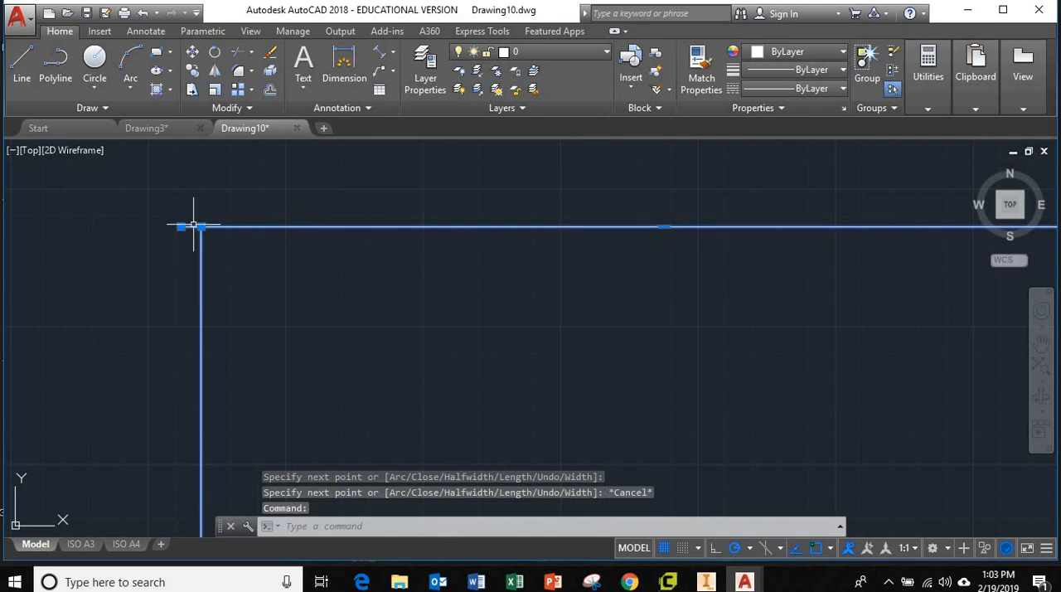
pyautogui.click(200, 225)
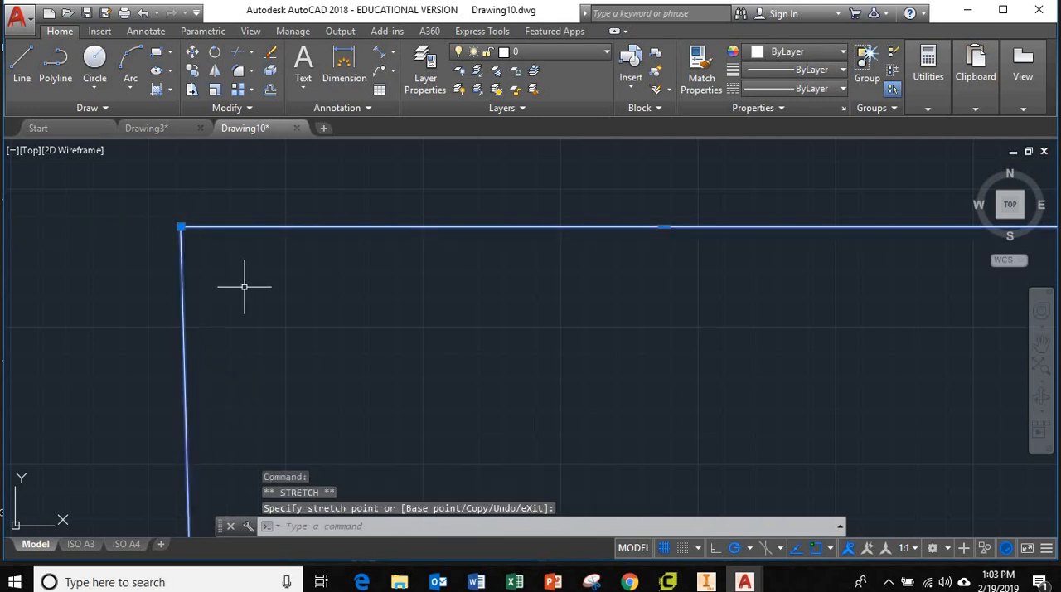
pyautogui.scroll(-2, 244, 285)
pyautogui.scroll(-6, 346, 310)
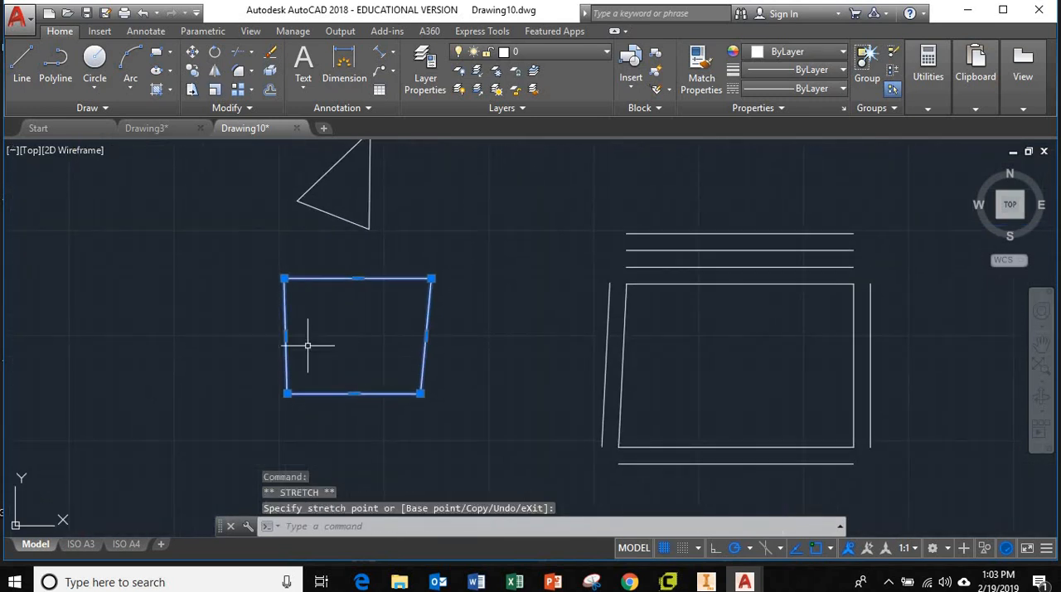
pyautogui.scroll(4, 360, 323)
pyautogui.scroll(-4, 367, 334)
pyautogui.press('Escape')
pyautogui.press('Escape')
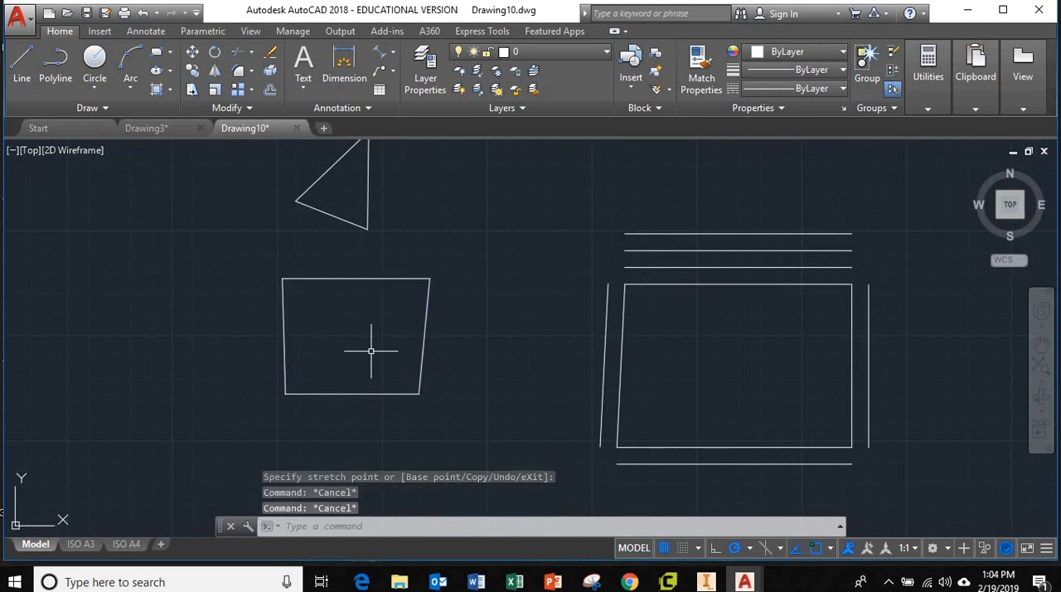
# Step: Offset the four-sided polyline by 40, once to the inside and once to the outside
pyautogui.write('off')
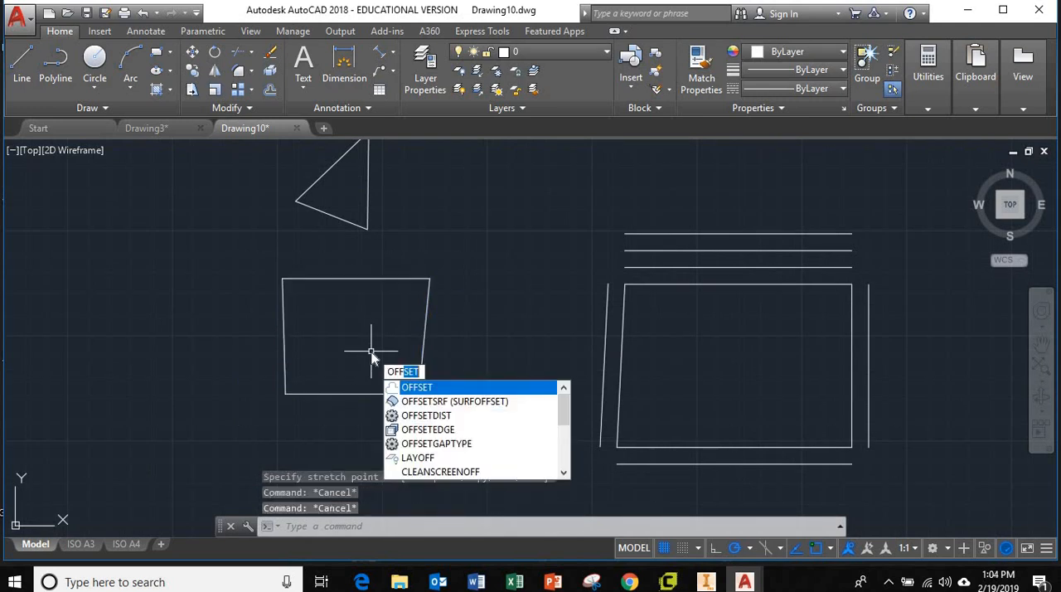
pyautogui.press('Return')
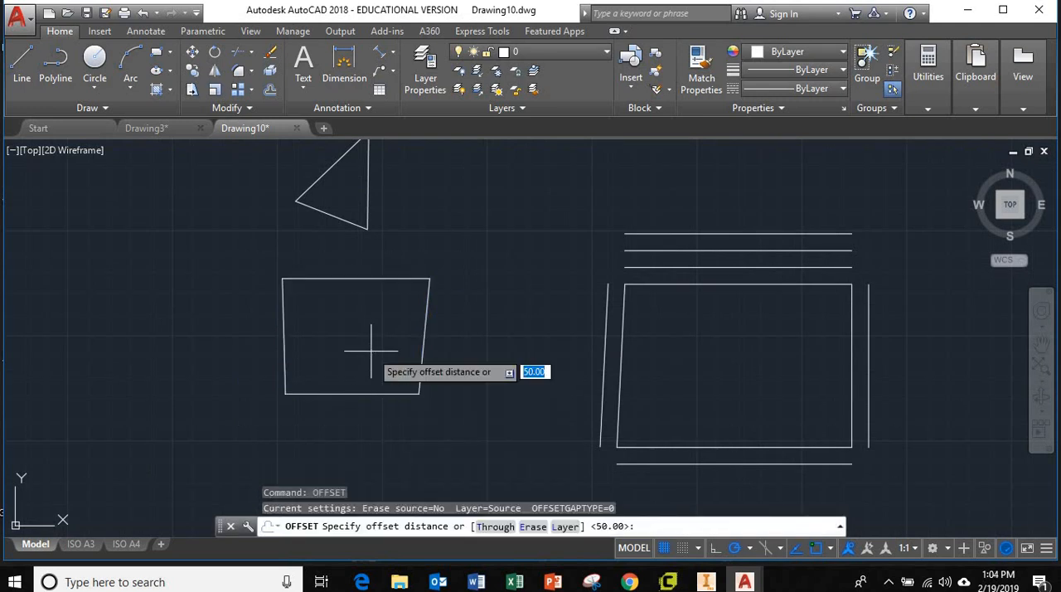
pyautogui.press('Return')
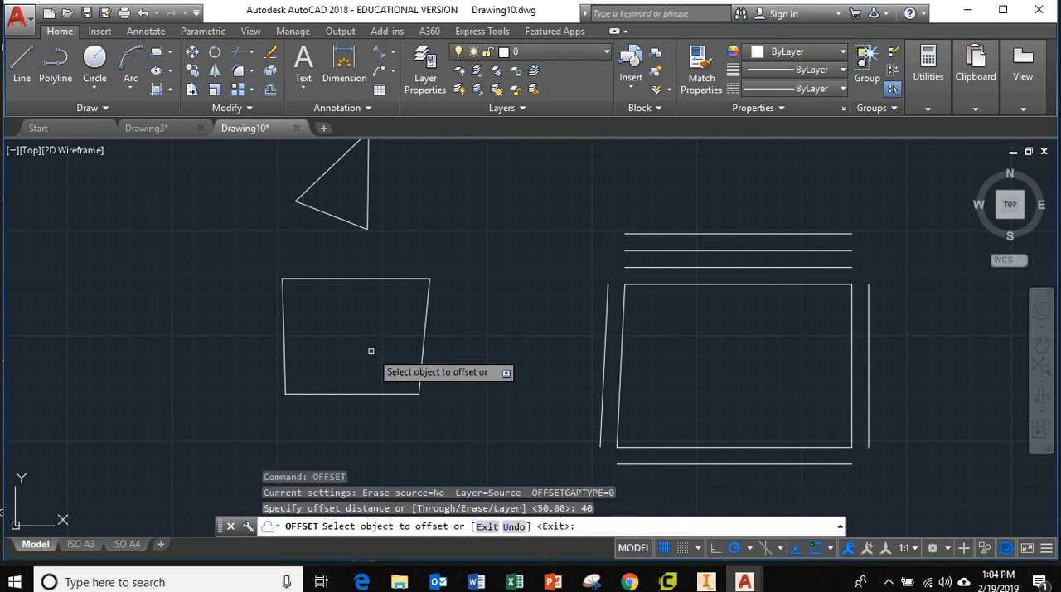
pyautogui.click(423, 337)
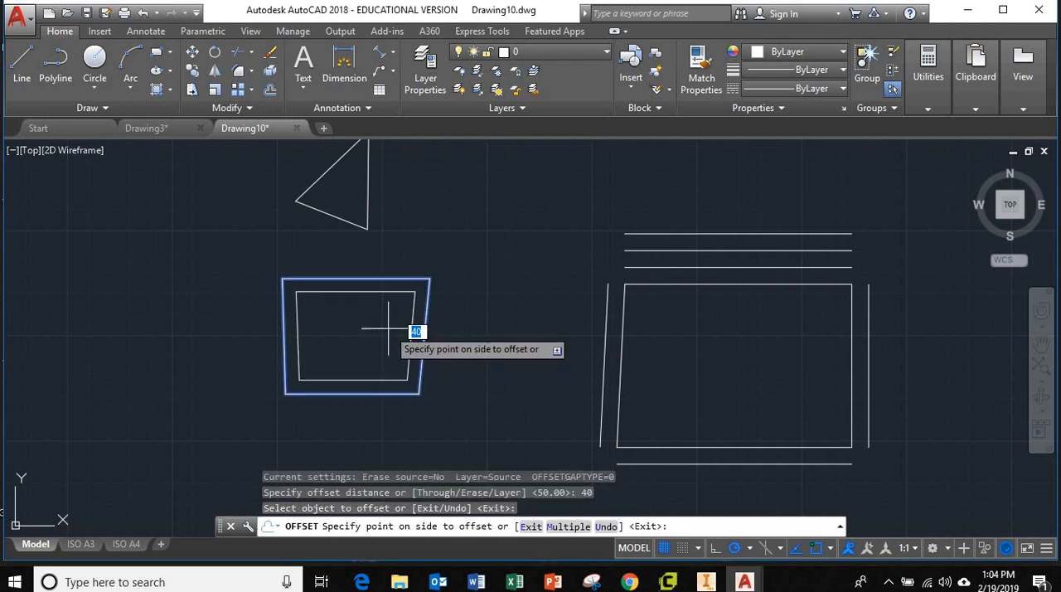
pyautogui.click(388, 329)
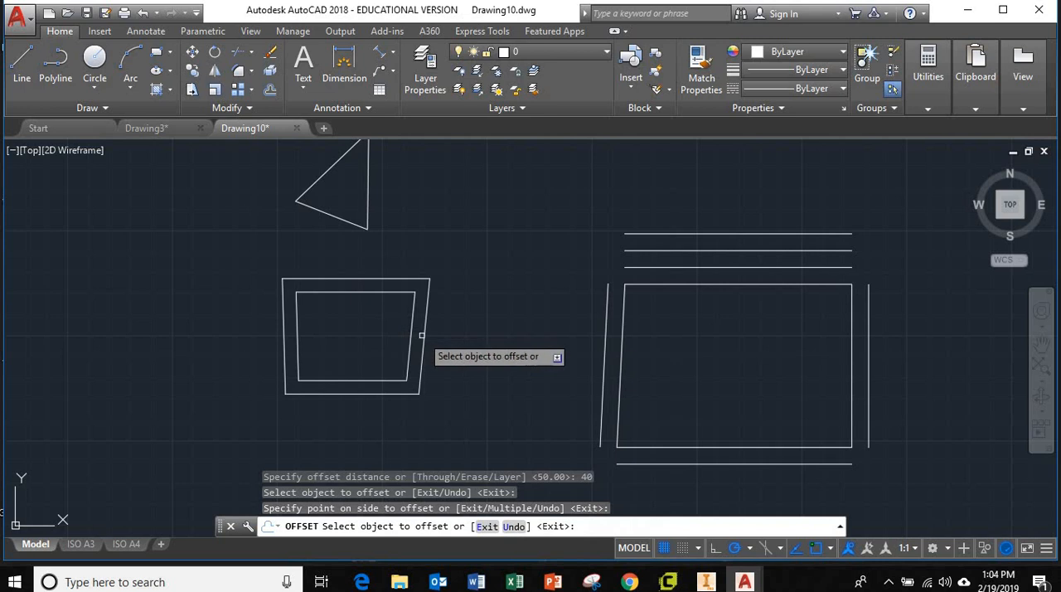
pyautogui.click(424, 335)
pyautogui.click(490, 403)
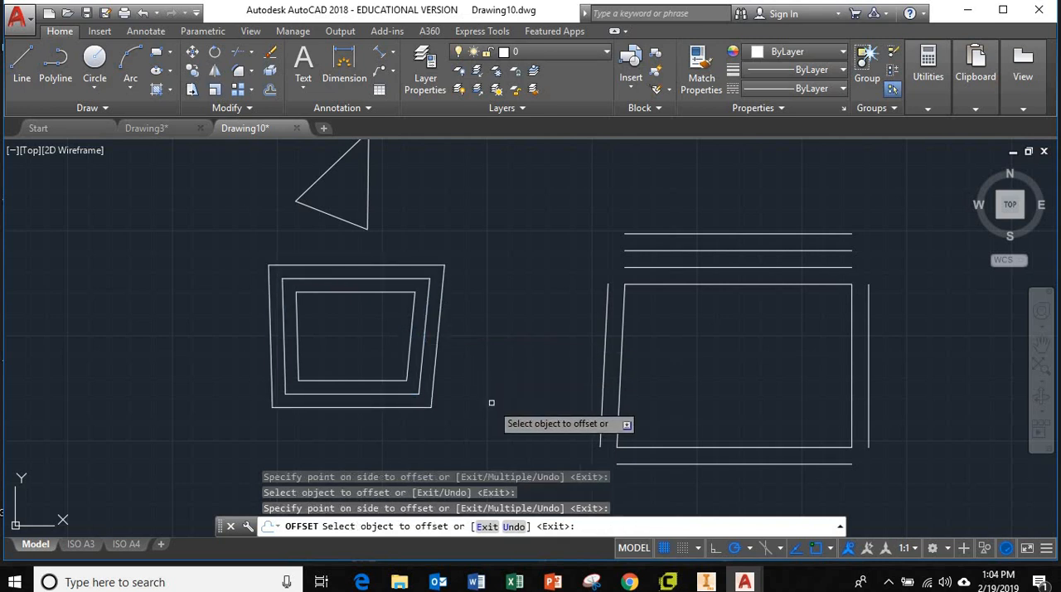
pyautogui.press('Escape')
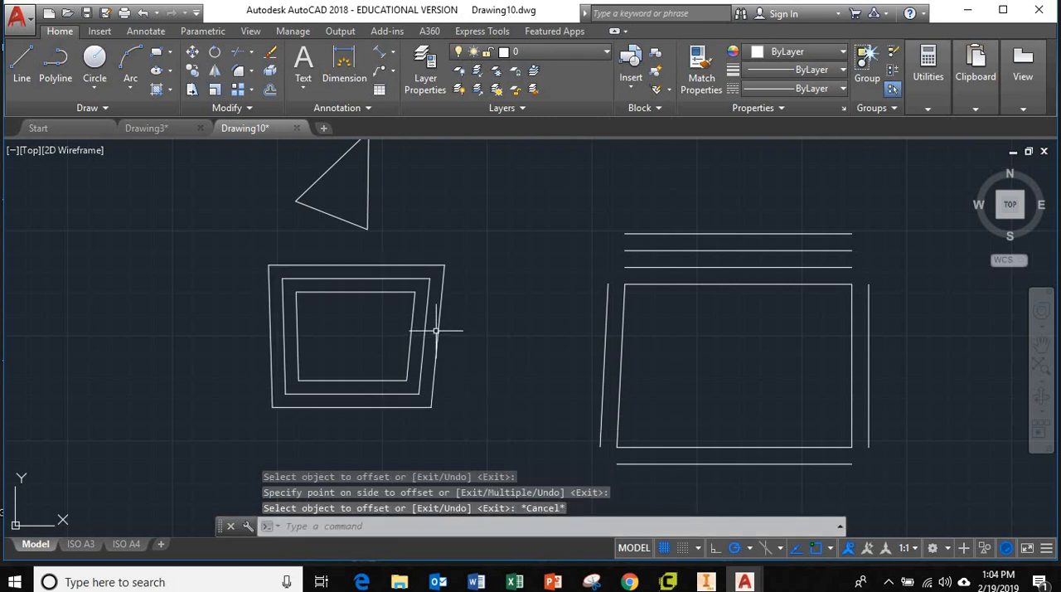
# Step: Explode the outermost of the three nested polylines into separate lines
pyautogui.write('e')
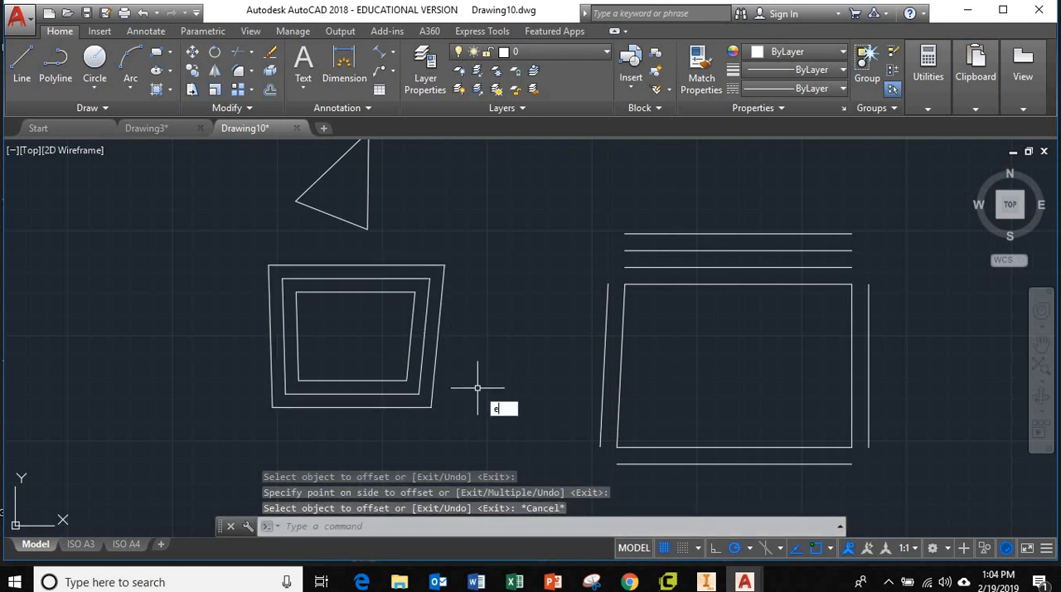
pyautogui.write('xpl')
pyautogui.press('Return')
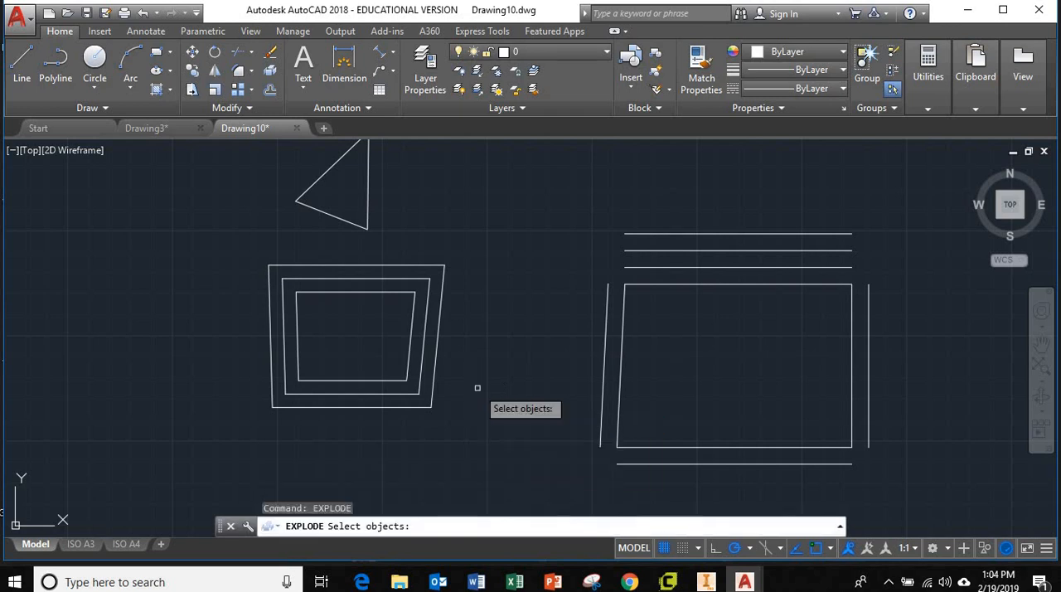
pyautogui.click(431, 387)
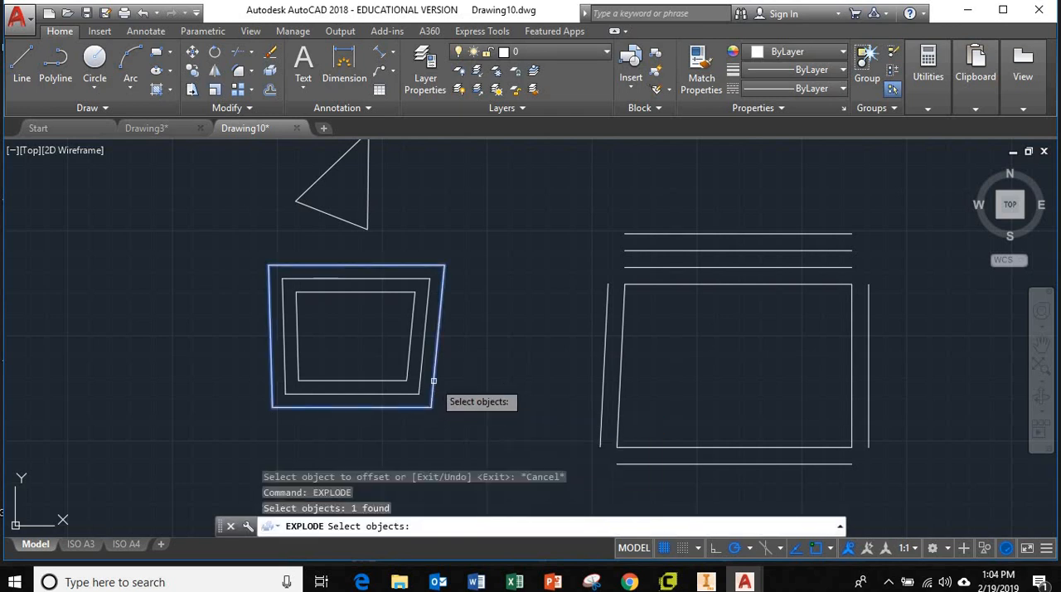
pyautogui.press('Return')
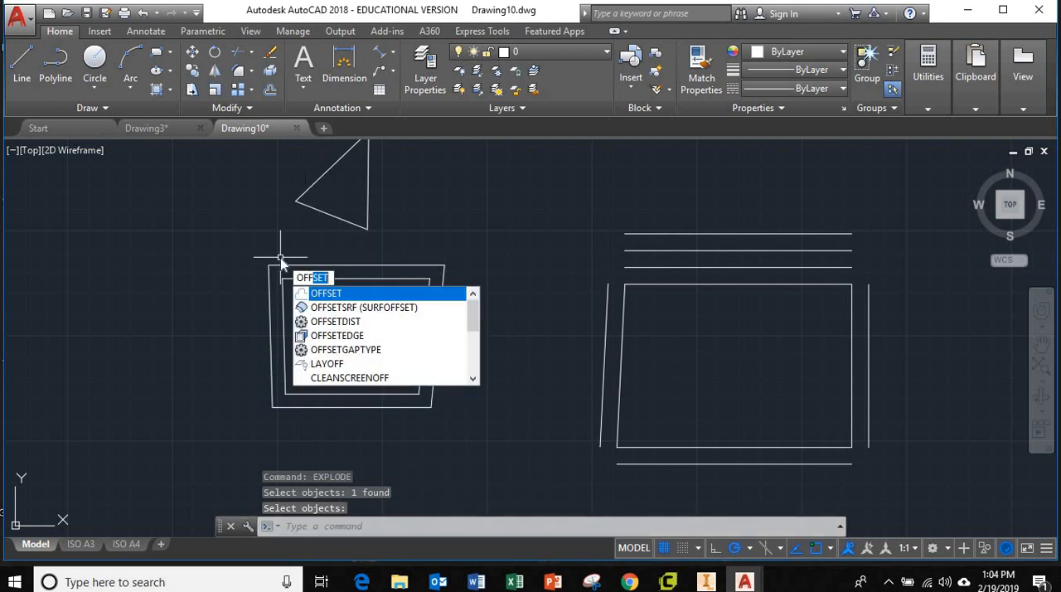
# Step: Offset the left line of the exploded outer shape by 40 to the outside and end the Offset command
pyautogui.press('Return')
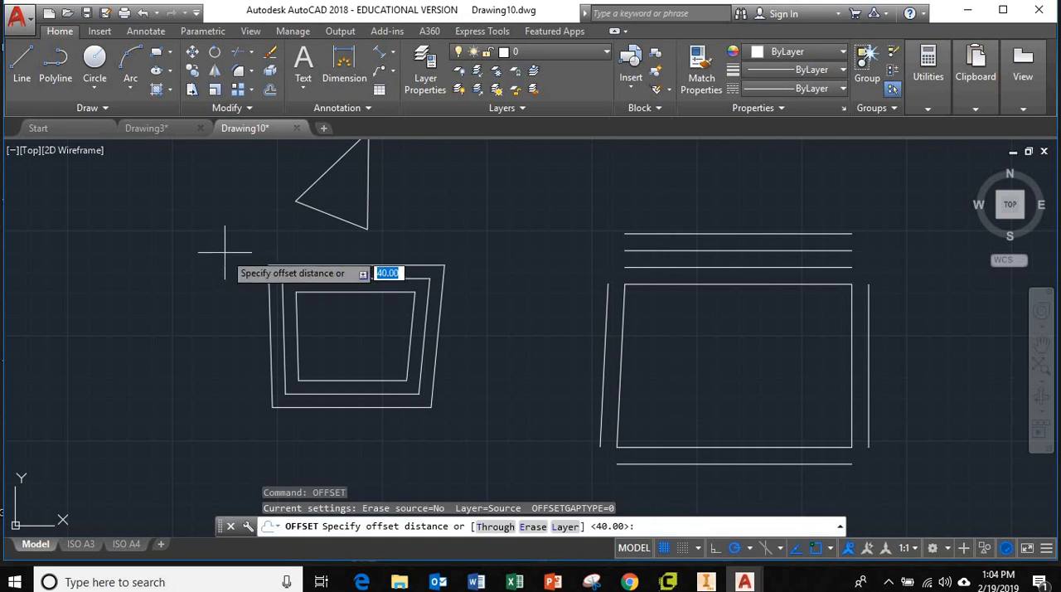
pyautogui.write('40')
pyautogui.press('Return')
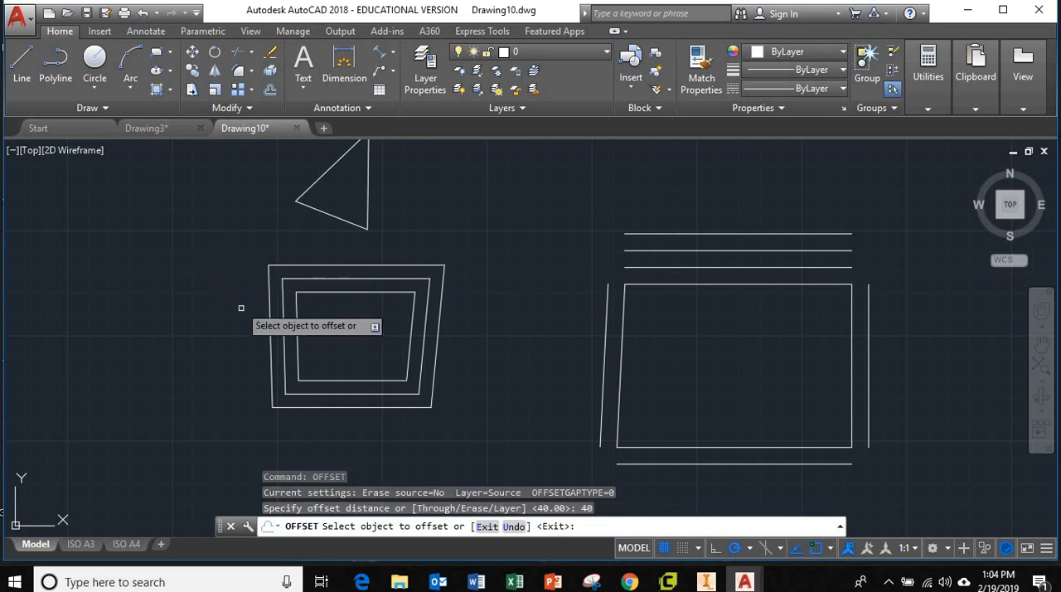
pyautogui.click(268, 330)
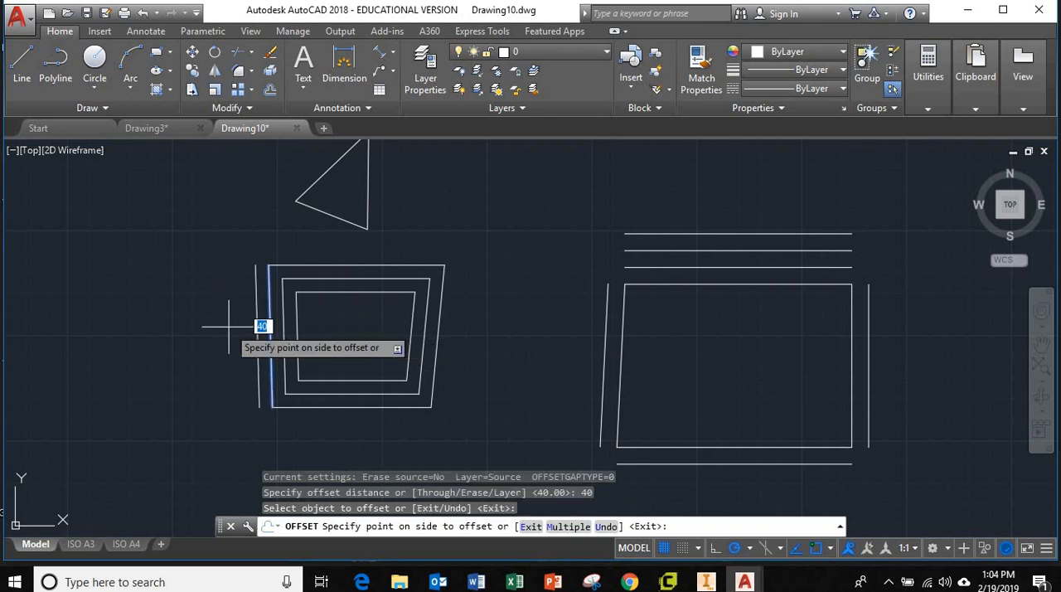
pyautogui.click(236, 318)
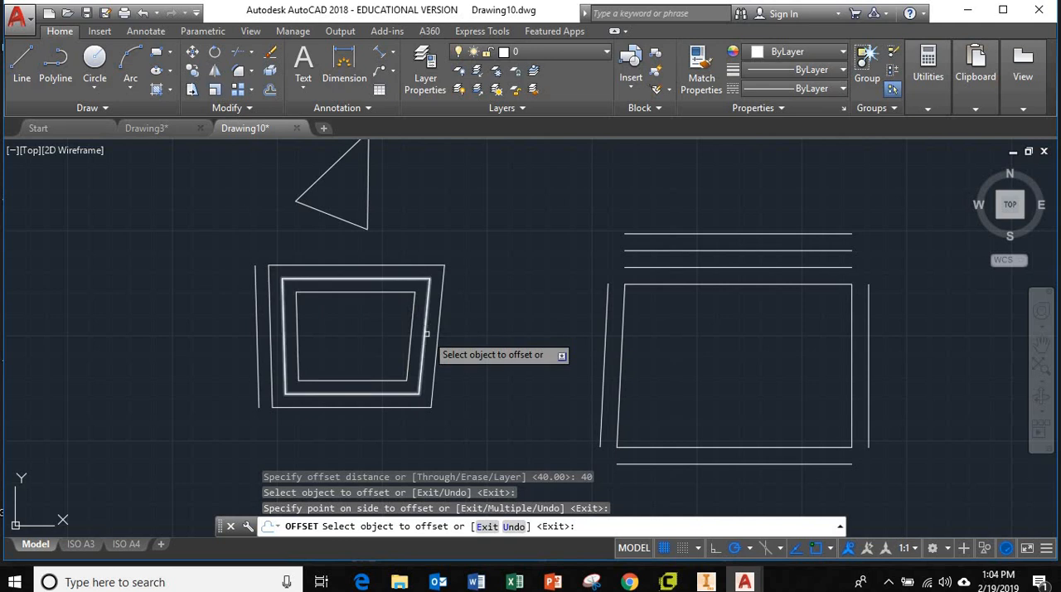
pyautogui.moveTo(506, 330); pyautogui.dragTo(511, 365, button='middle')
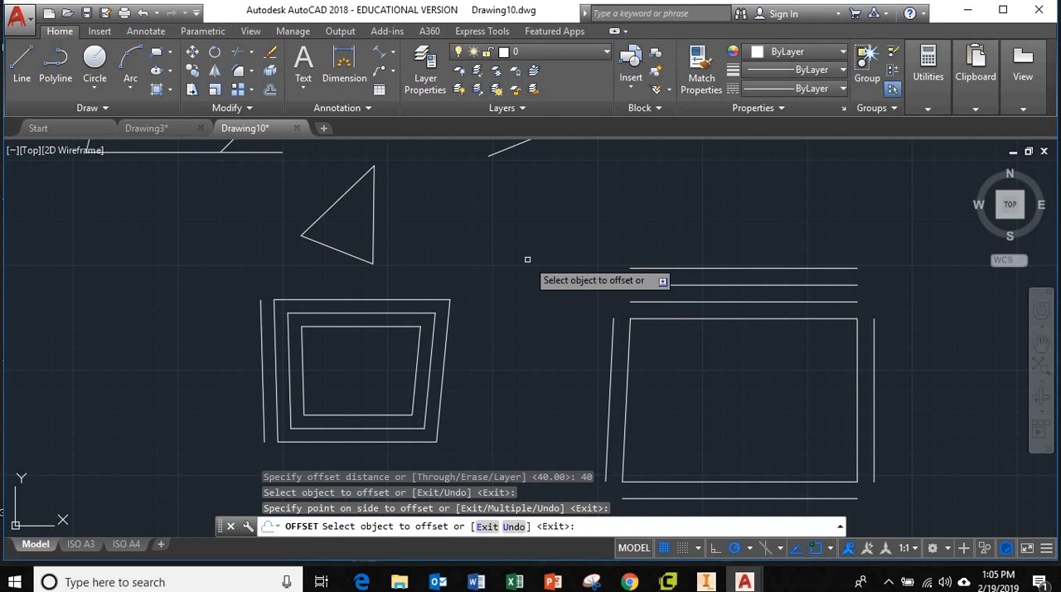
pyautogui.press('Escape')
pyautogui.press('Escape')
pyautogui.press('Escape')
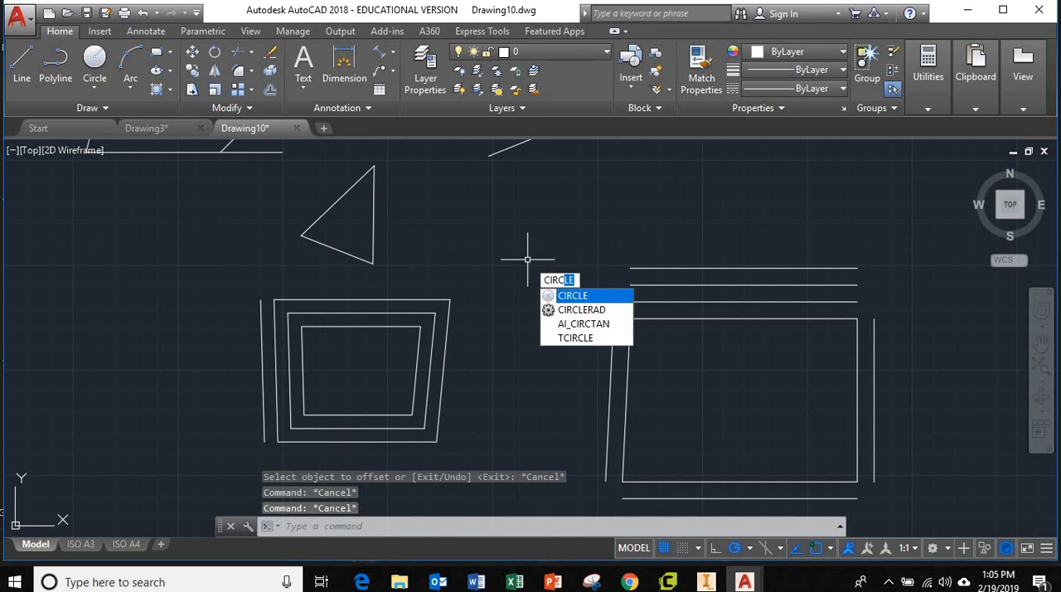
# Step: Draw a circle with a radius of 150 in the empty area just right of the triangle
pyautogui.press('Return')
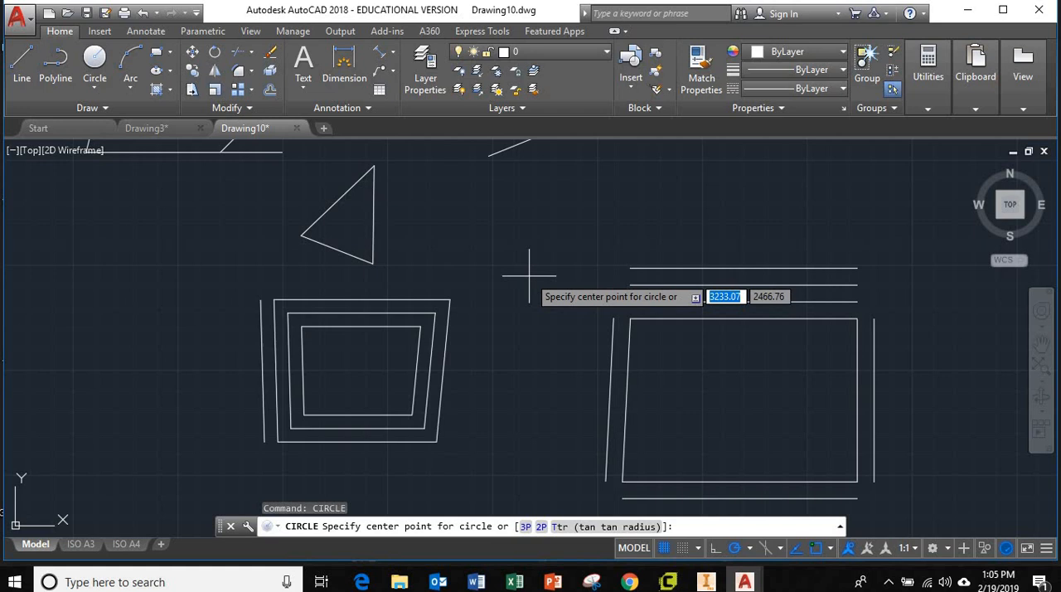
pyautogui.click(498, 241)
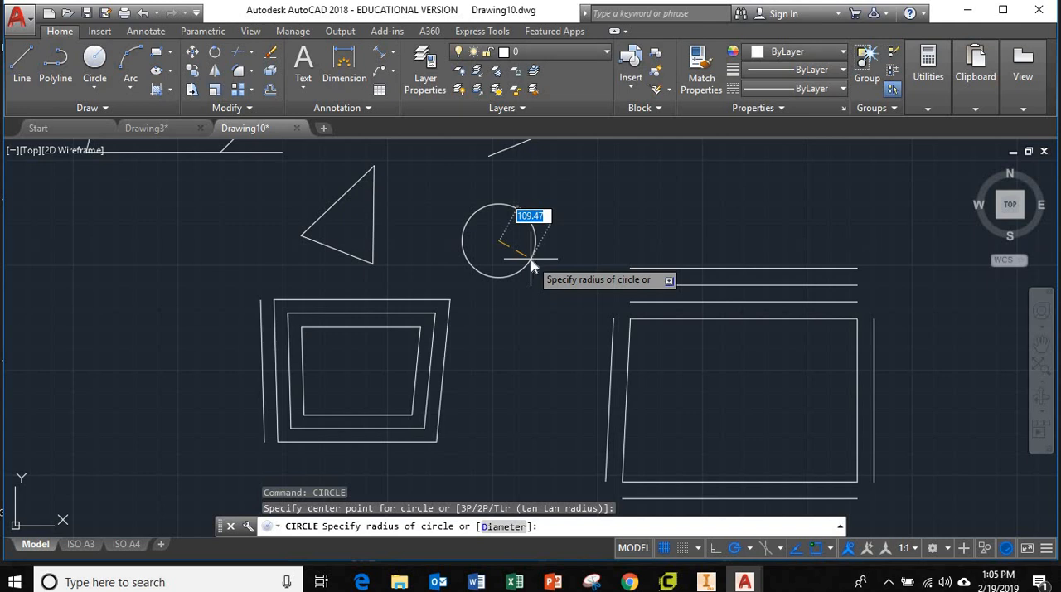
pyautogui.write('150')
pyautogui.press('Return')
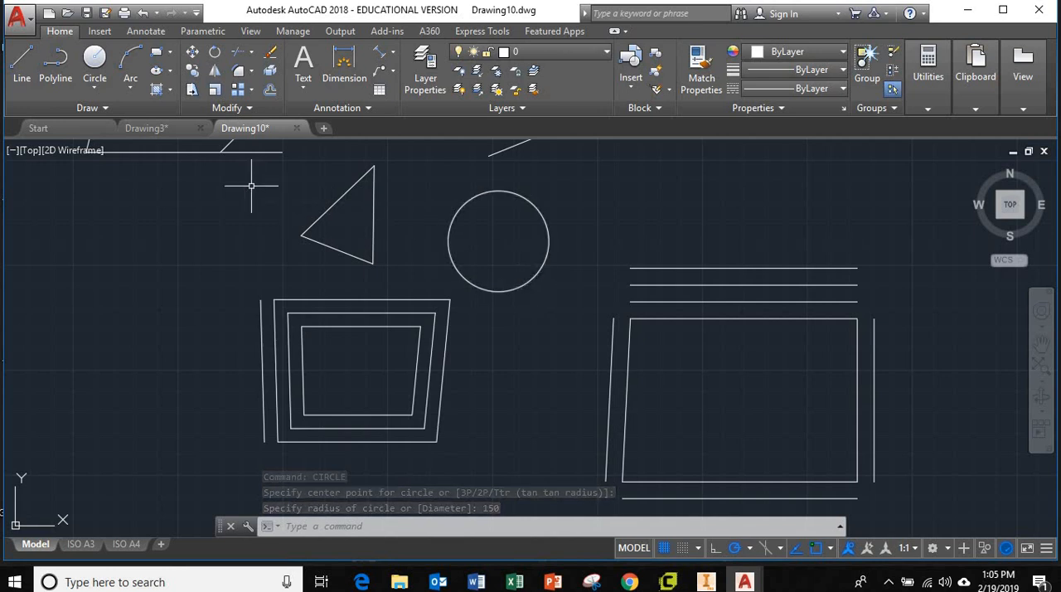
# Step: Draw a three-point arc bulging upward, above the parallel lines over the large four-sided shape
pyautogui.click(126, 63)
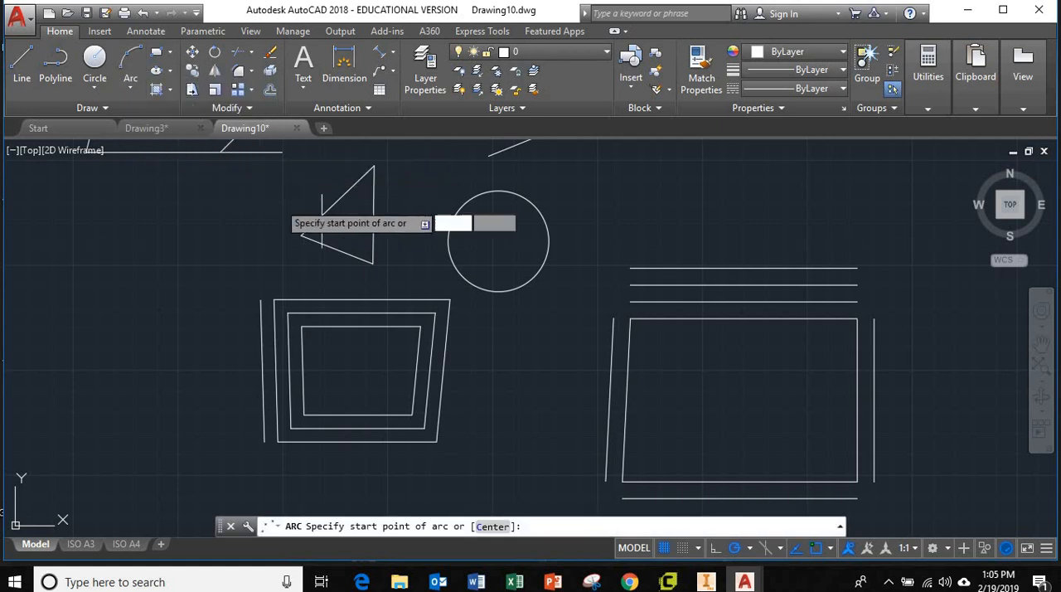
pyautogui.click(598, 234)
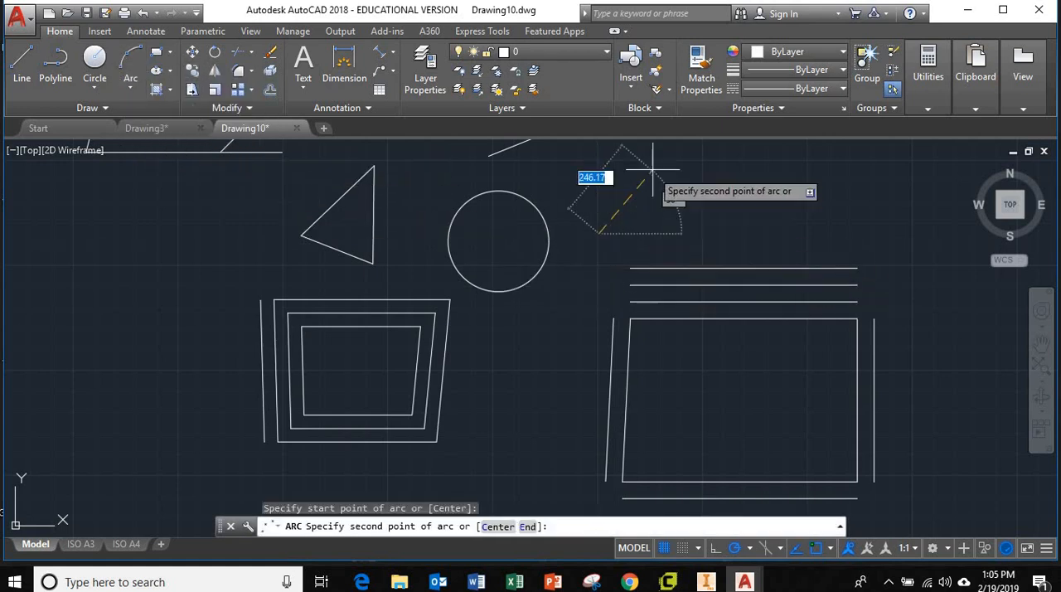
pyautogui.click(676, 161)
pyautogui.click(769, 192)
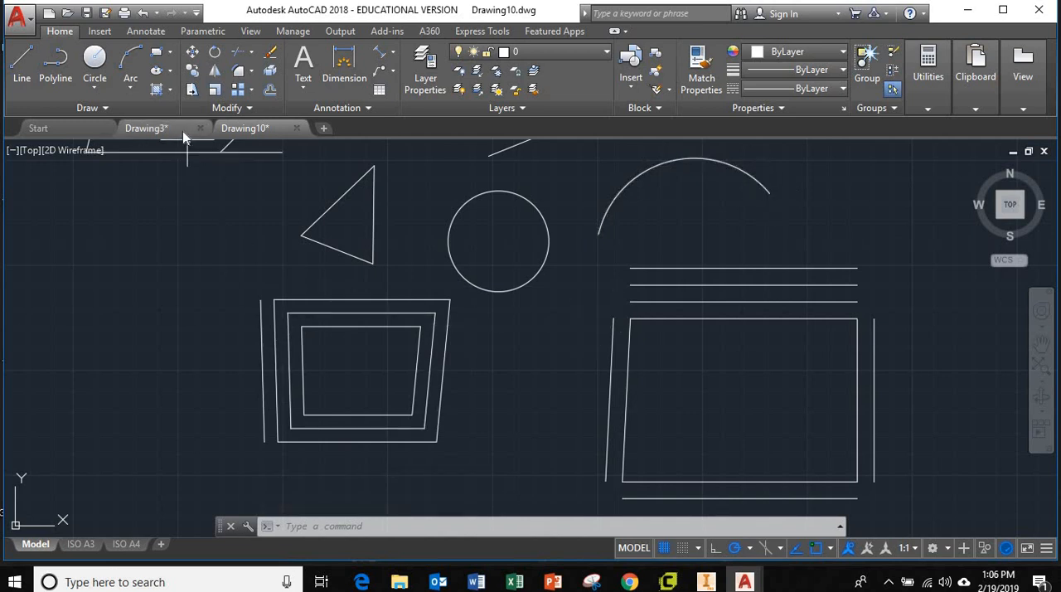
# Step: Draw a freehand rectangle, wider than tall, in the empty area left of the nested polylines
pyautogui.click(159, 56)
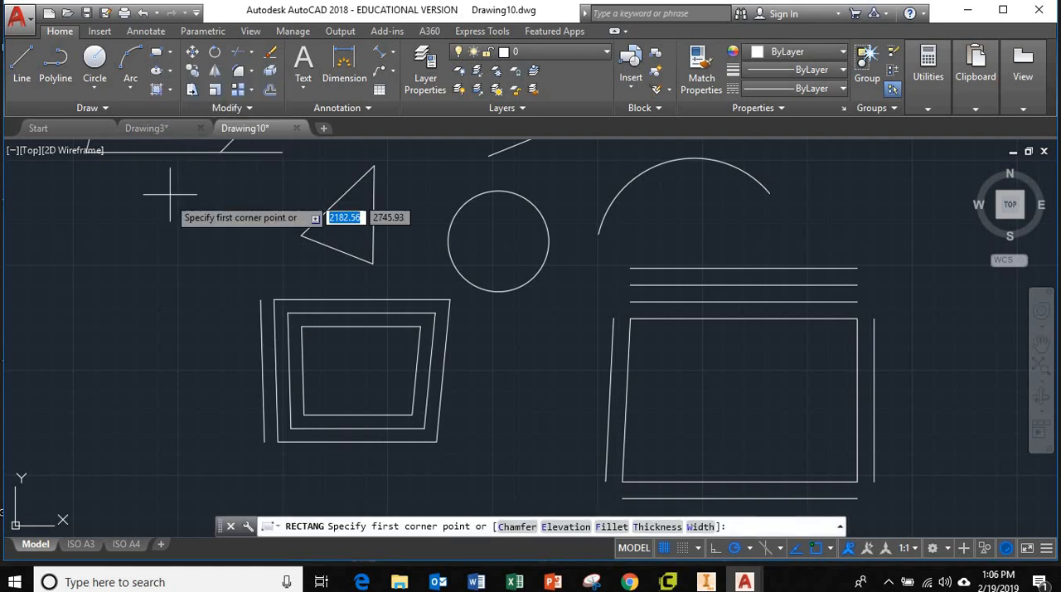
pyautogui.click(69, 352)
pyautogui.click(198, 257)
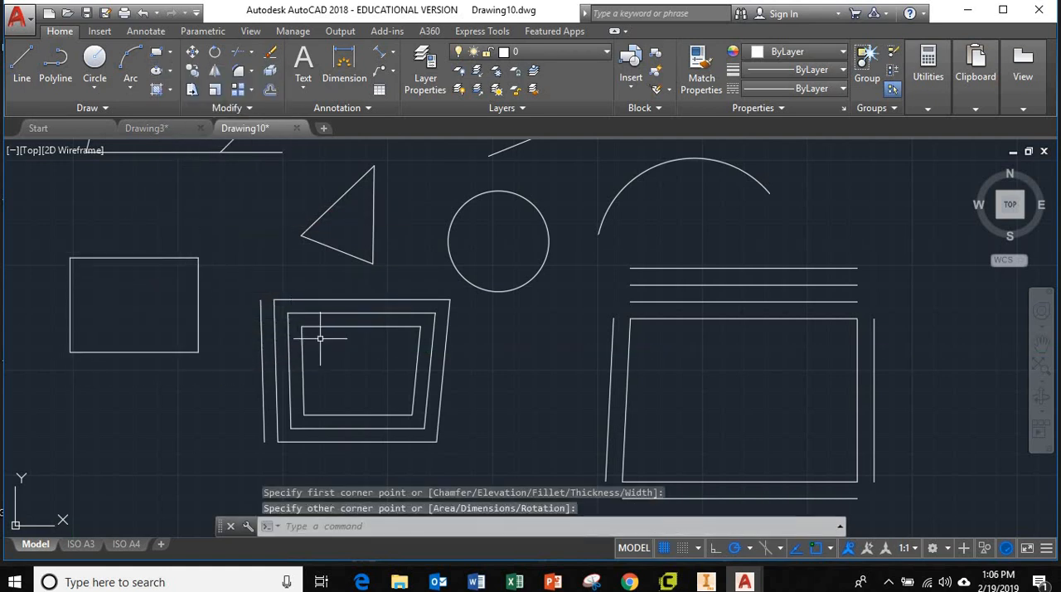
# Step: Draw a rectangle with length 400 and width 500 using the Dimensions option, below and left of the existing rectangle, extending upward from its first corner
pyautogui.scroll(-3, 393, 421)
pyautogui.scroll(-4, 395, 420)
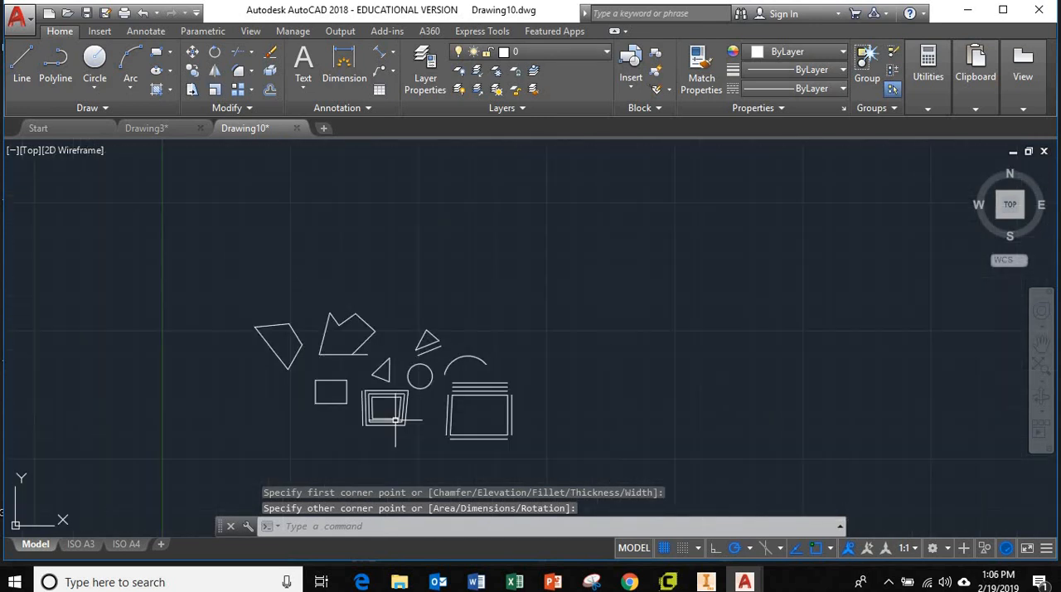
pyautogui.moveTo(395, 420); pyautogui.dragTo(490, 326, button='middle')
pyautogui.scroll(4, 426, 357)
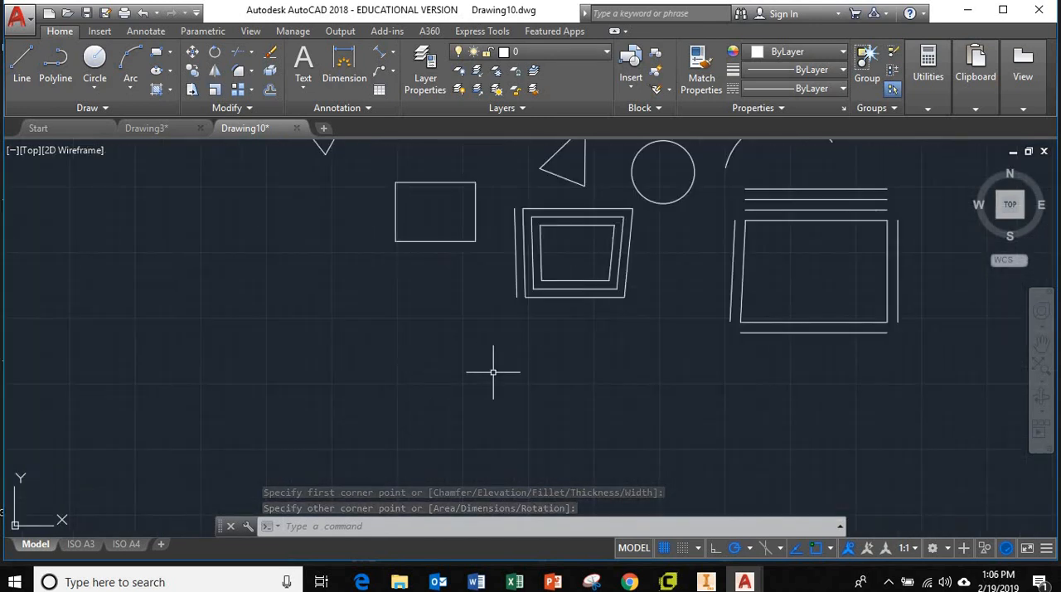
pyautogui.scroll(2, 458, 283)
pyautogui.scroll(-2, 457, 282)
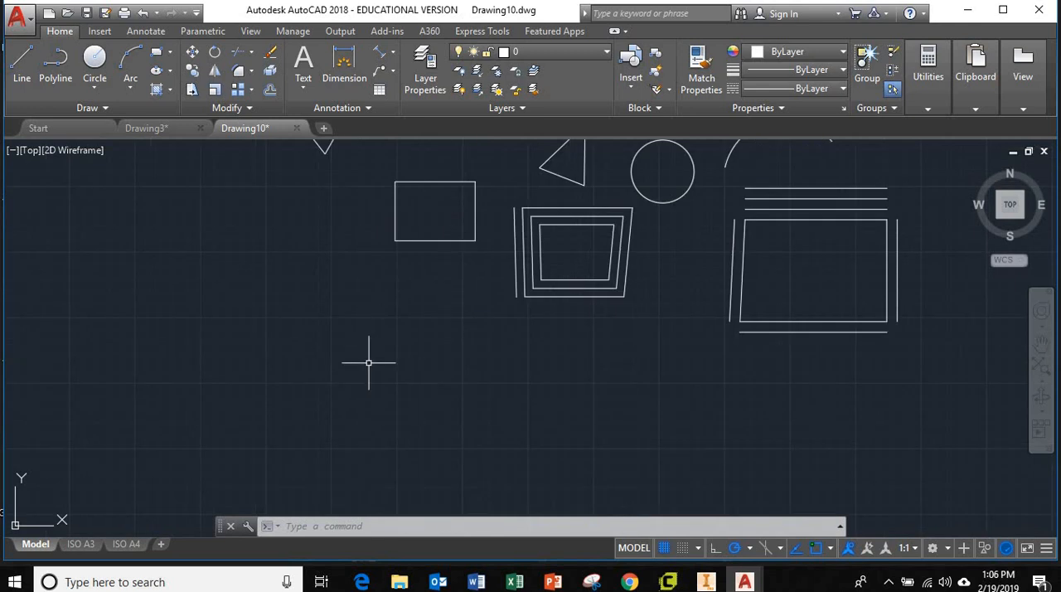
pyautogui.write('r')
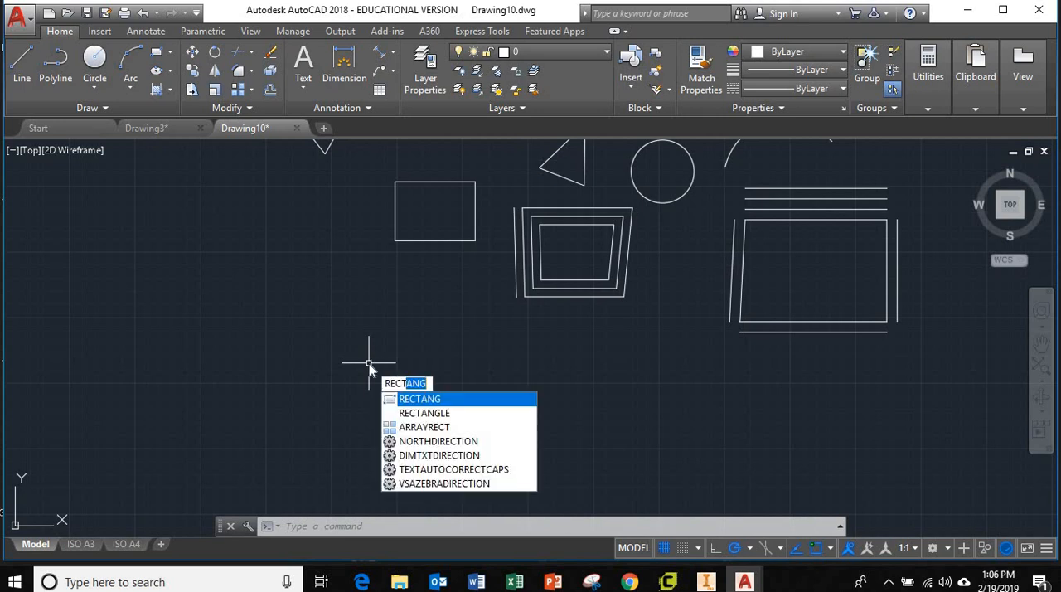
pyautogui.press('Return')
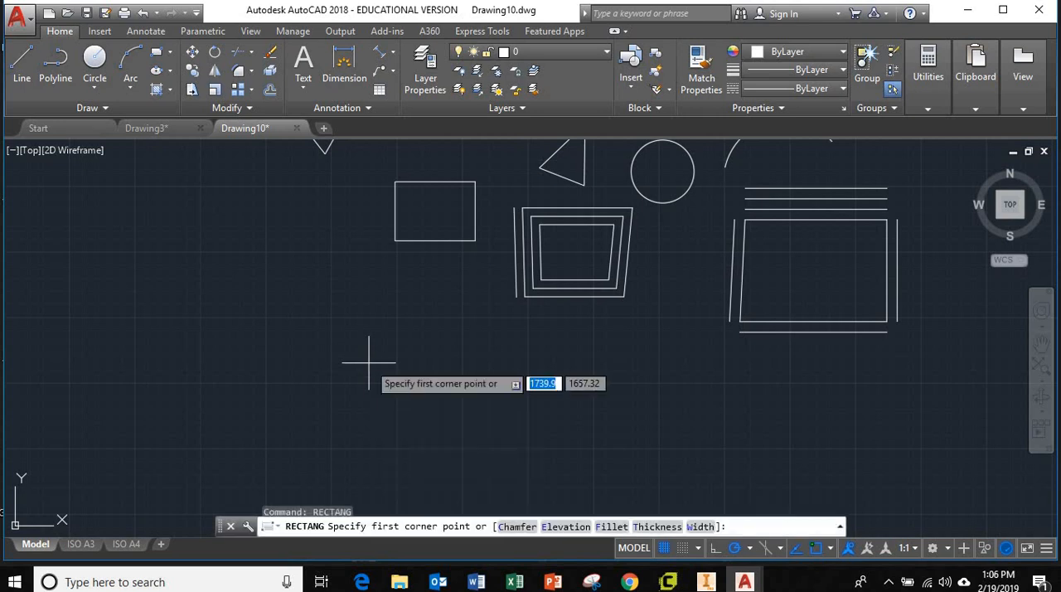
pyautogui.click(200, 409)
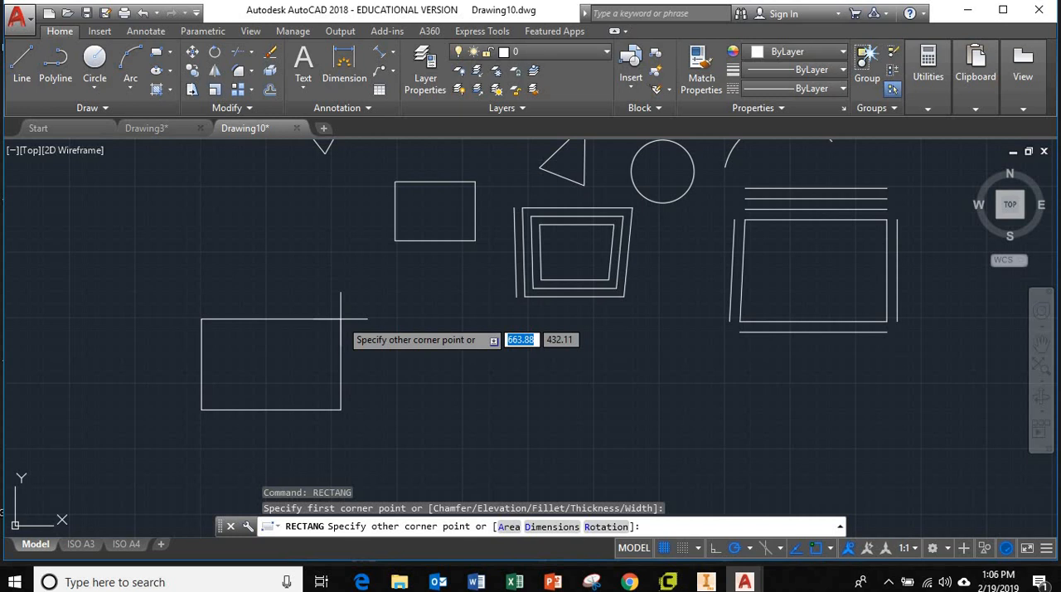
pyautogui.write('d')
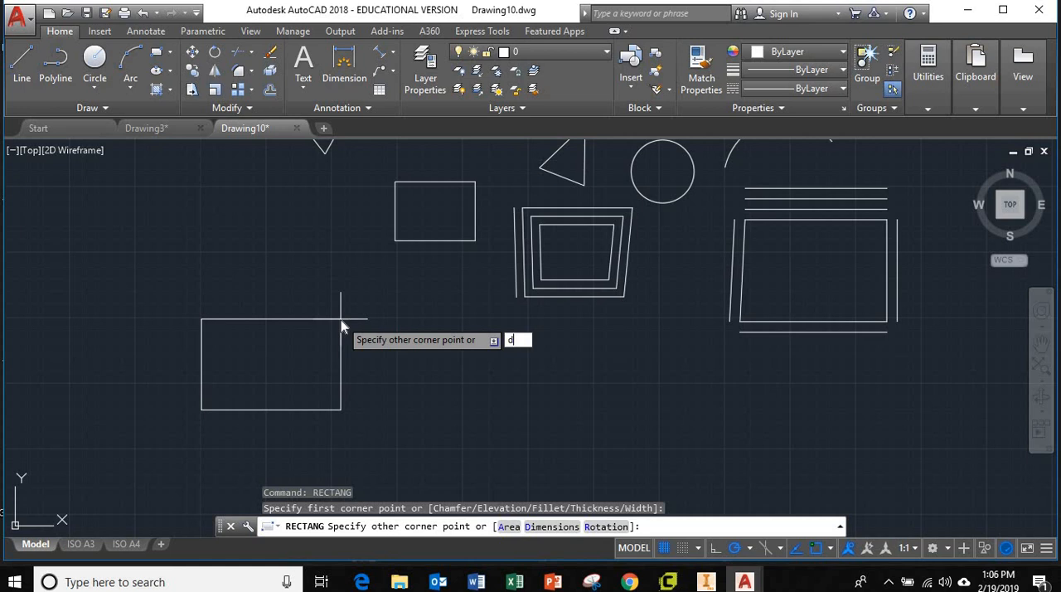
pyautogui.press('Return')
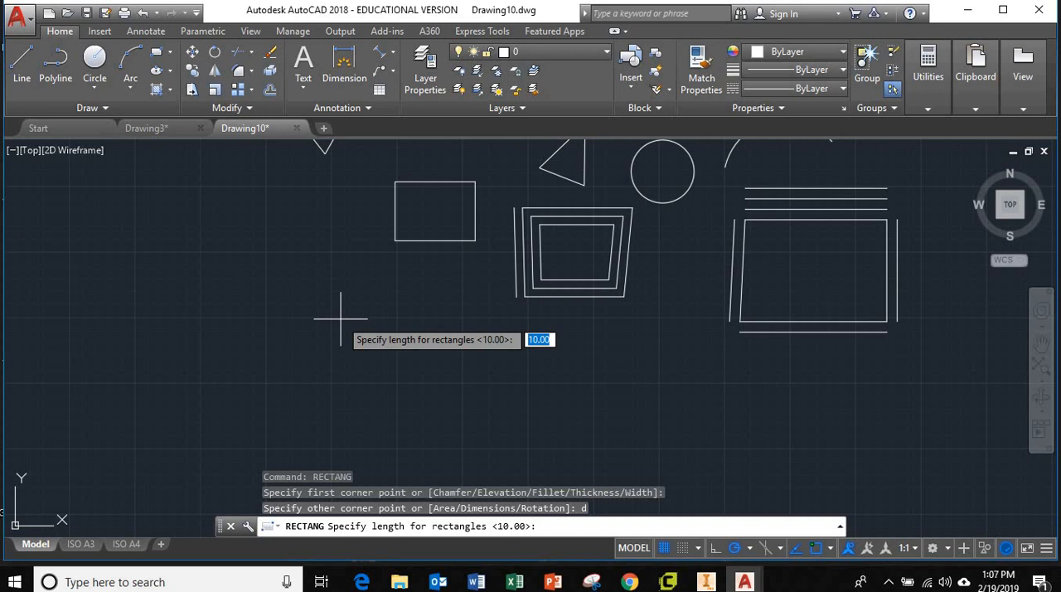
pyautogui.write('400')
pyautogui.press('Return')
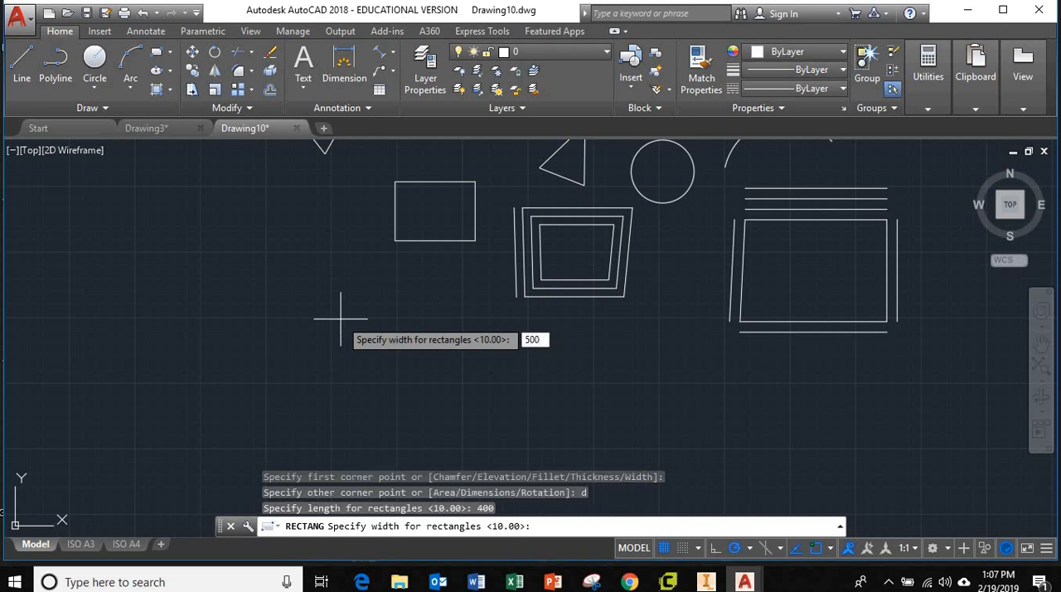
pyautogui.press('Return')
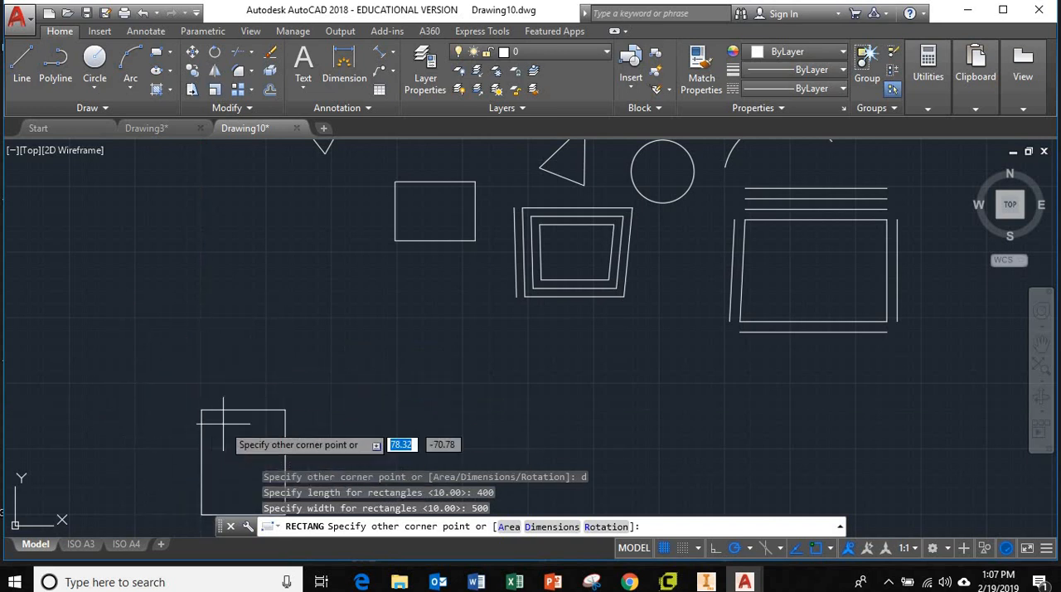
pyautogui.click(260, 368)
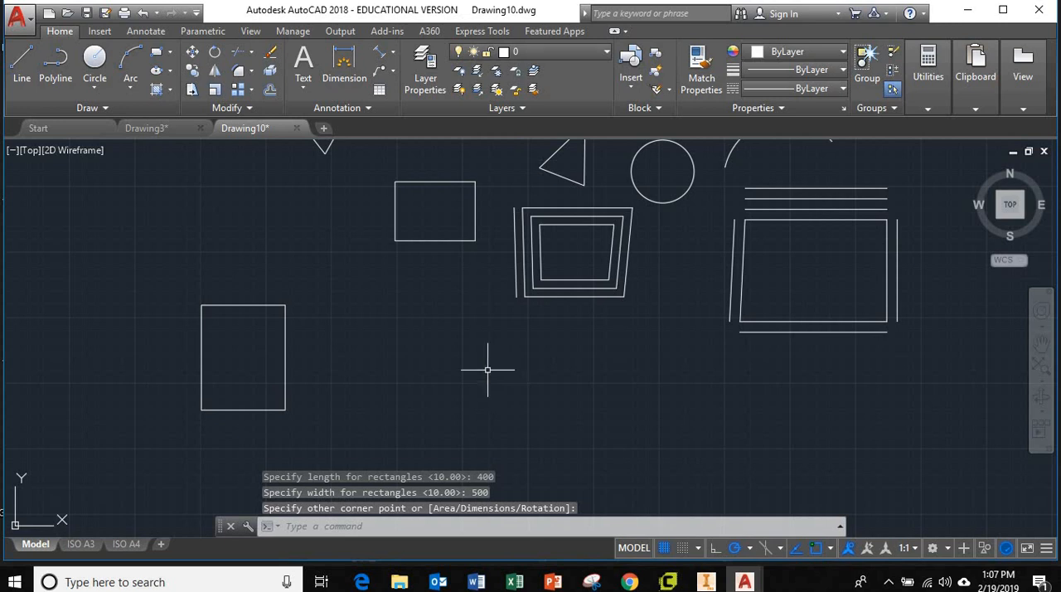
# Step: Draw a second dimensioned rectangle with length 100 and width 300, to the lower right of the 400 by 500 rectangle
pyautogui.click(158, 53)
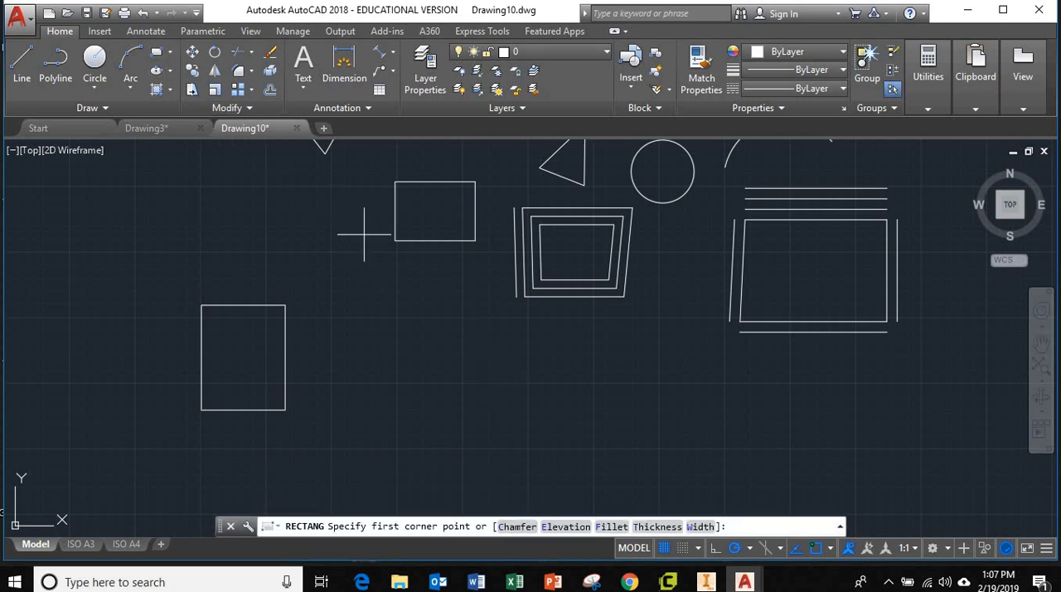
pyautogui.click(348, 442)
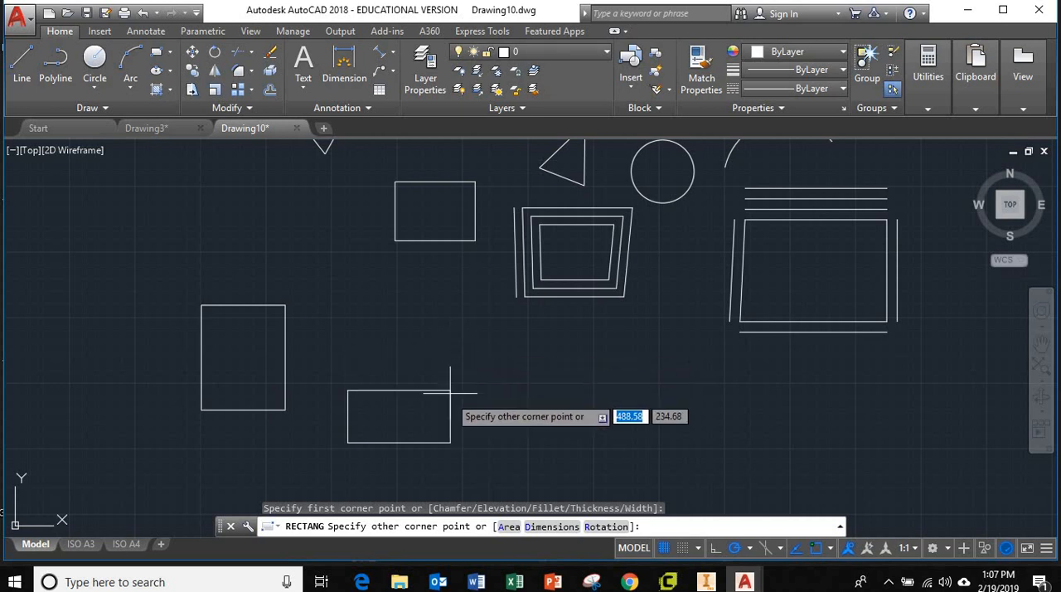
pyautogui.scroll(2, 405, 413)
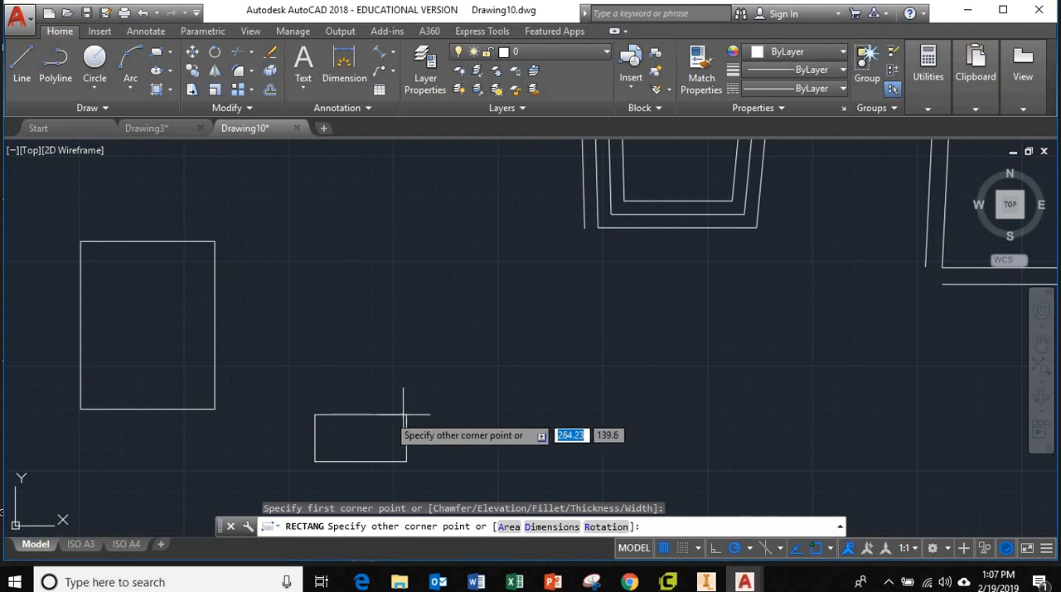
pyautogui.moveTo(404, 412); pyautogui.dragTo(514, 350, button='middle')
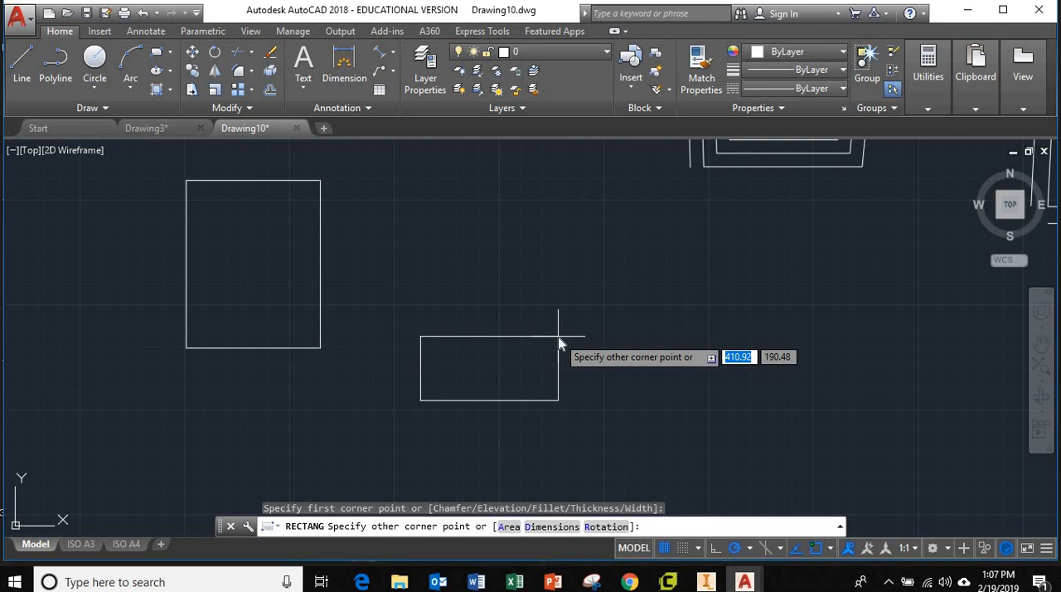
pyautogui.write('d')
pyautogui.press('Return')
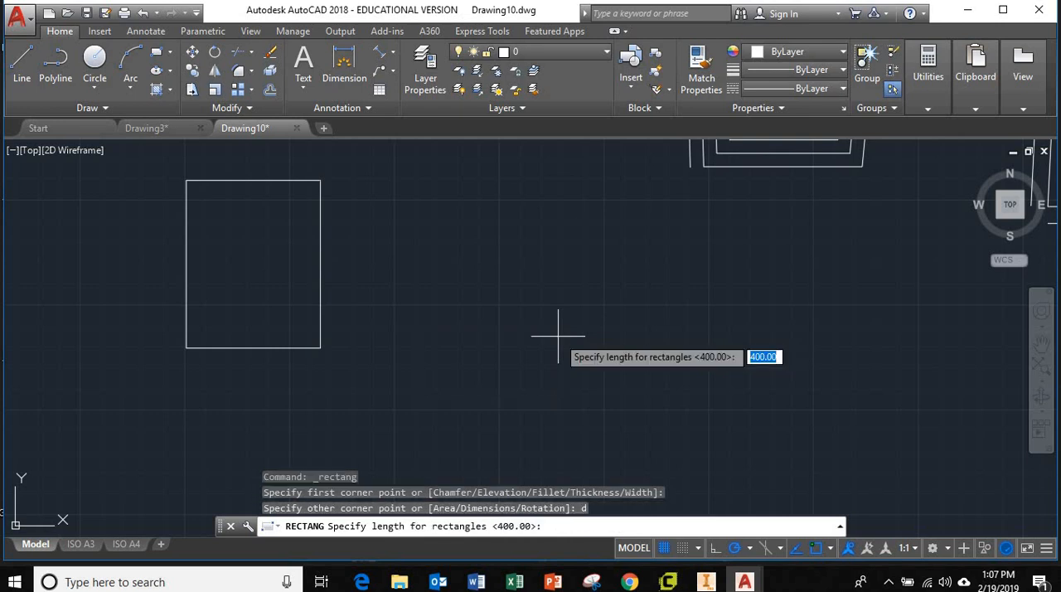
pyautogui.write('1')
pyautogui.press('Return')
pyautogui.write('300')
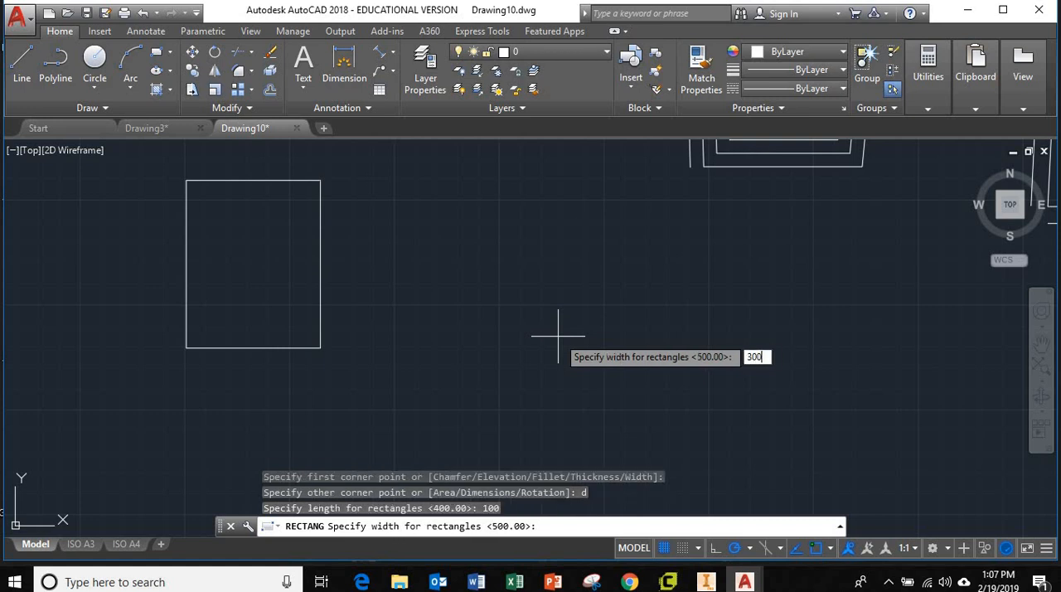
pyautogui.press('Return')
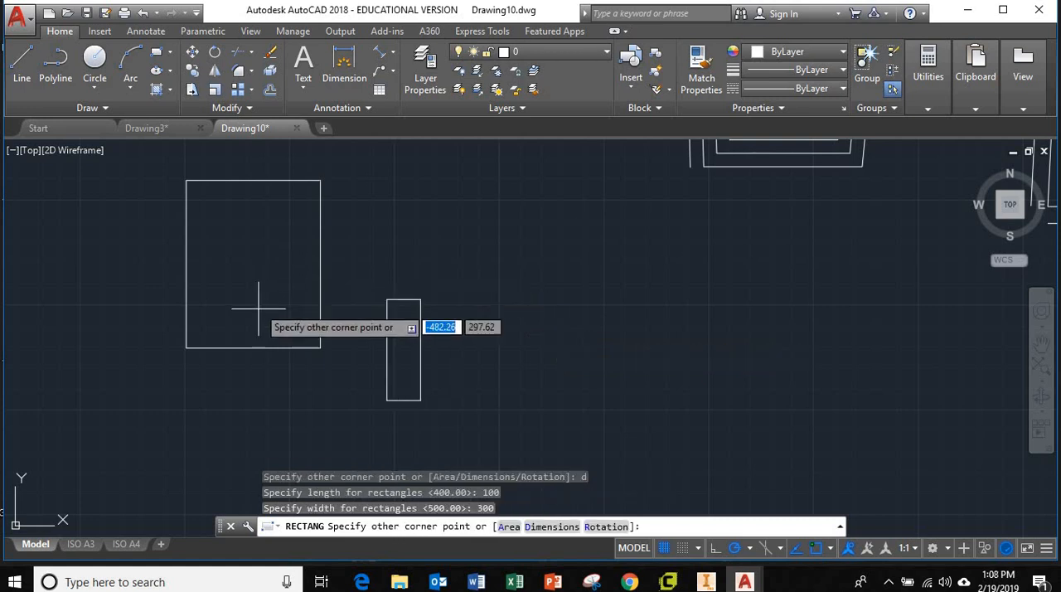
pyautogui.click(473, 340)
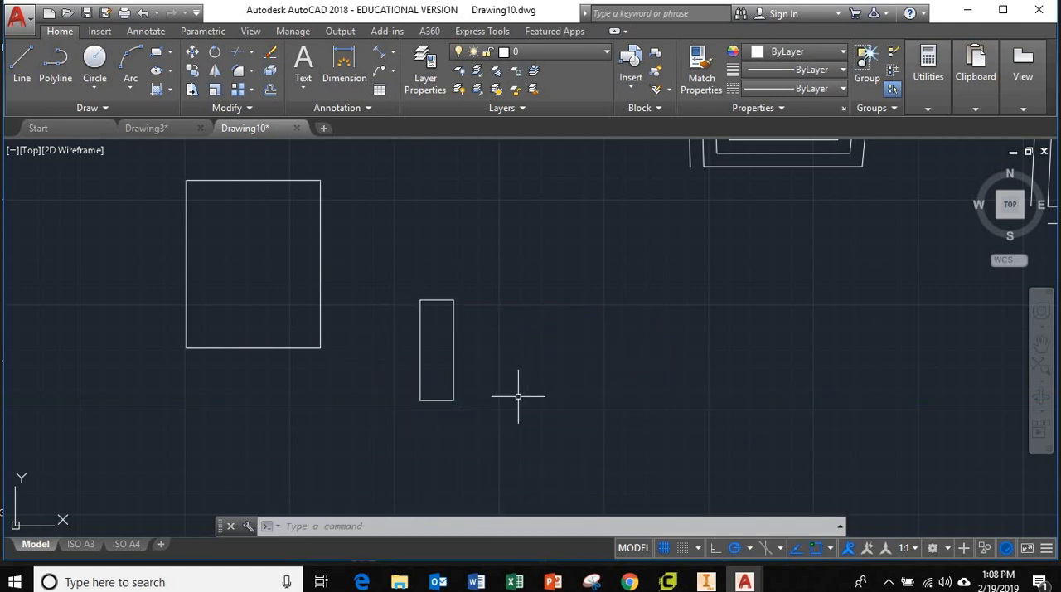
# Step: Draw a right-triangle polyline to the right of the 100 by 300 rectangle, with a vertical side about 245 long and a horizontal upper side
pyautogui.click(58, 65)
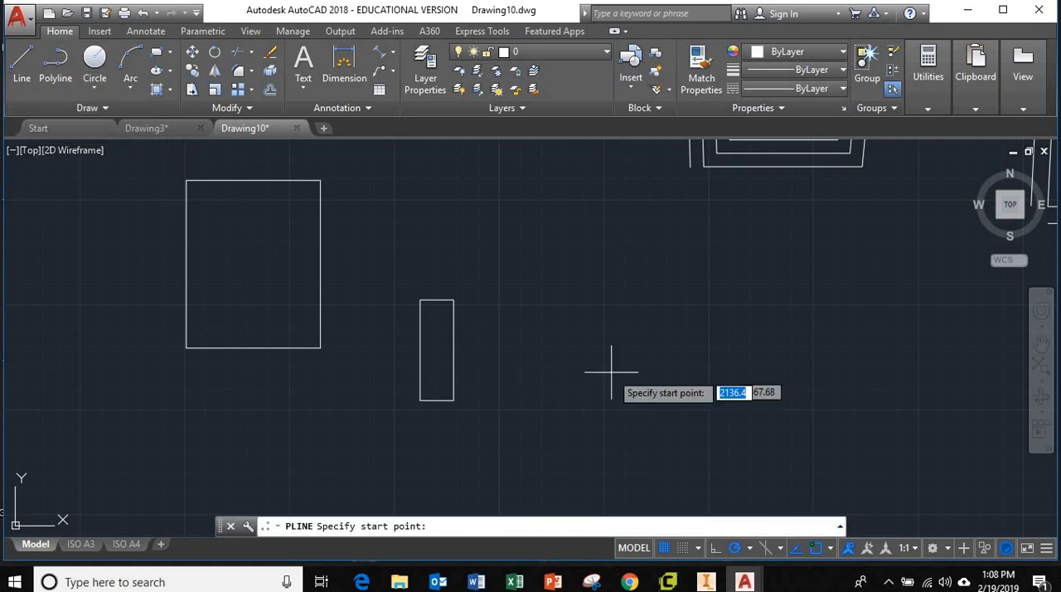
pyautogui.click(572, 354)
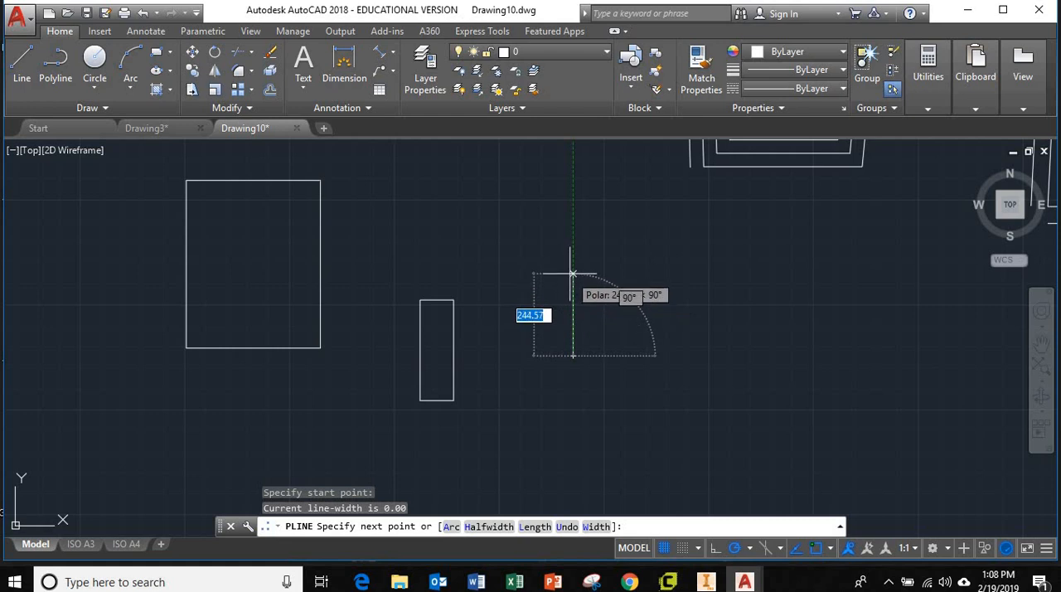
pyautogui.click(572, 273)
pyautogui.click(709, 273)
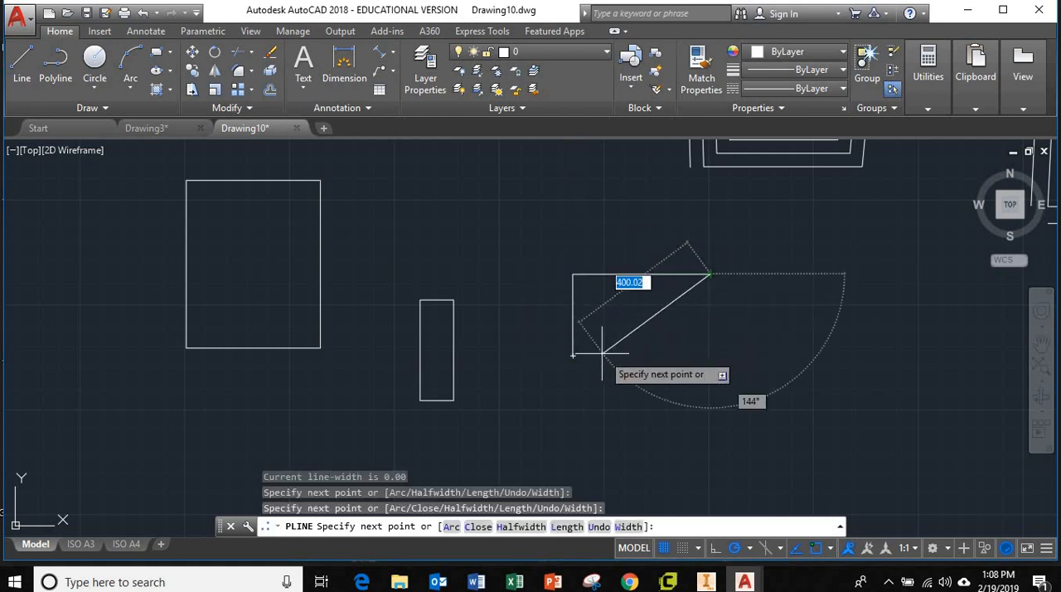
pyautogui.click(573, 355)
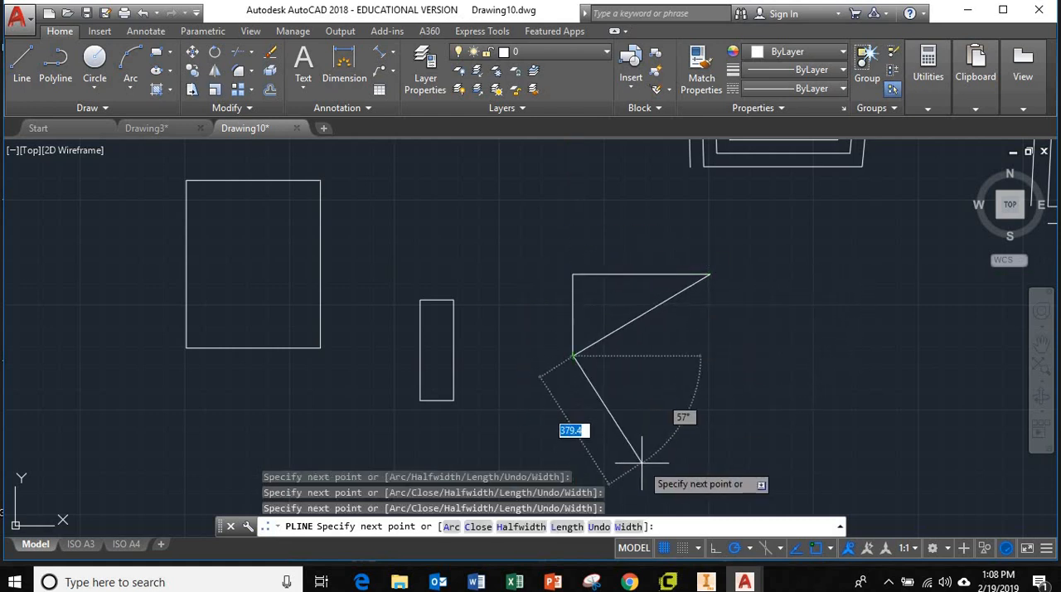
pyautogui.press('Escape')
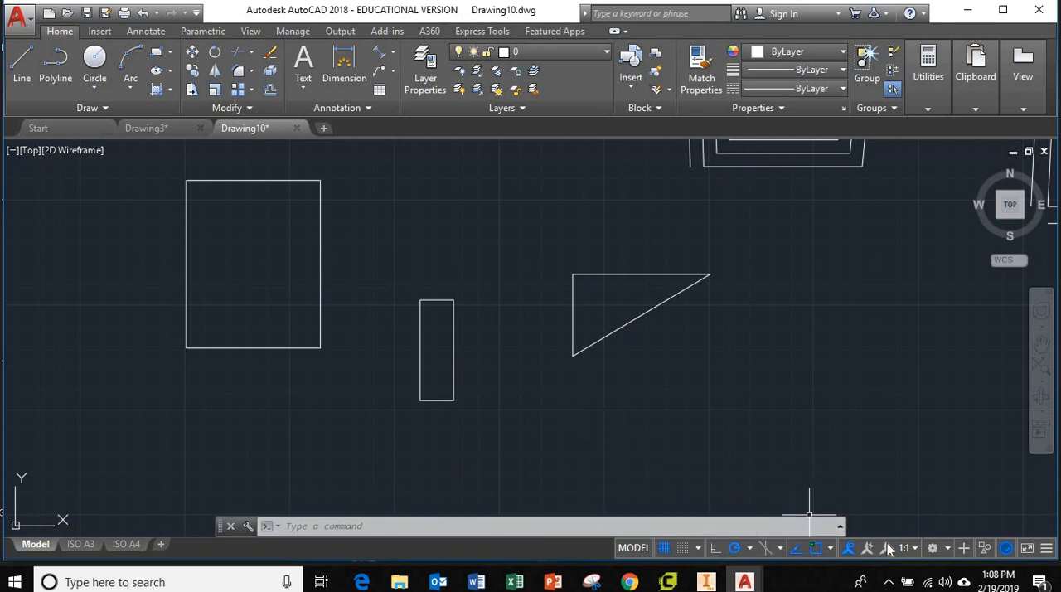
# Step: Toggle the drawing grid display off and back on
pyautogui.click(664, 548)
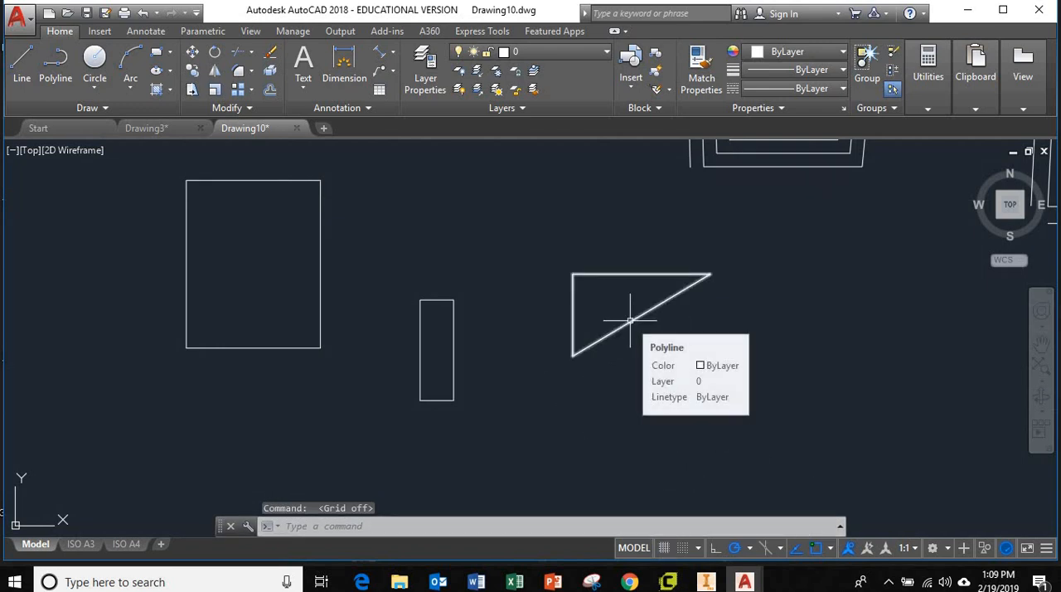
pyautogui.scroll(-5, 630, 320)
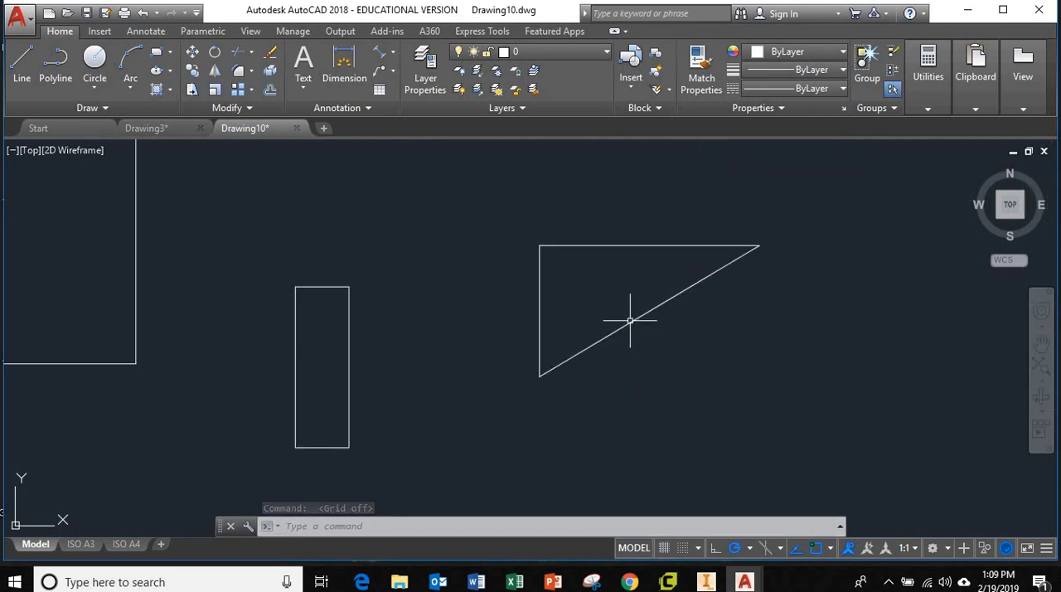
pyautogui.scroll(6, 630, 320)
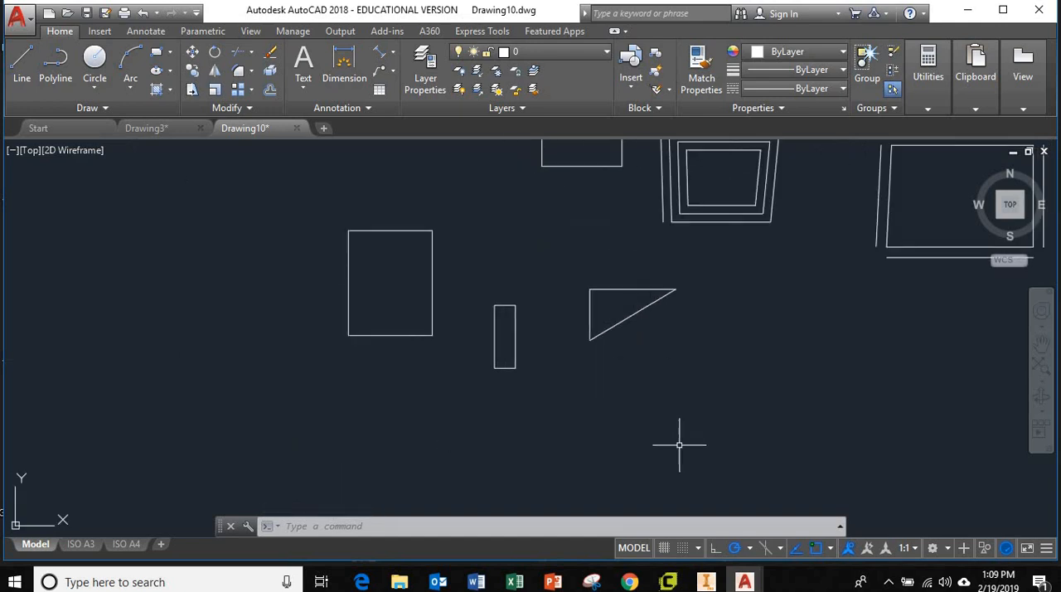
pyautogui.click(664, 549)
pyautogui.click(664, 549)
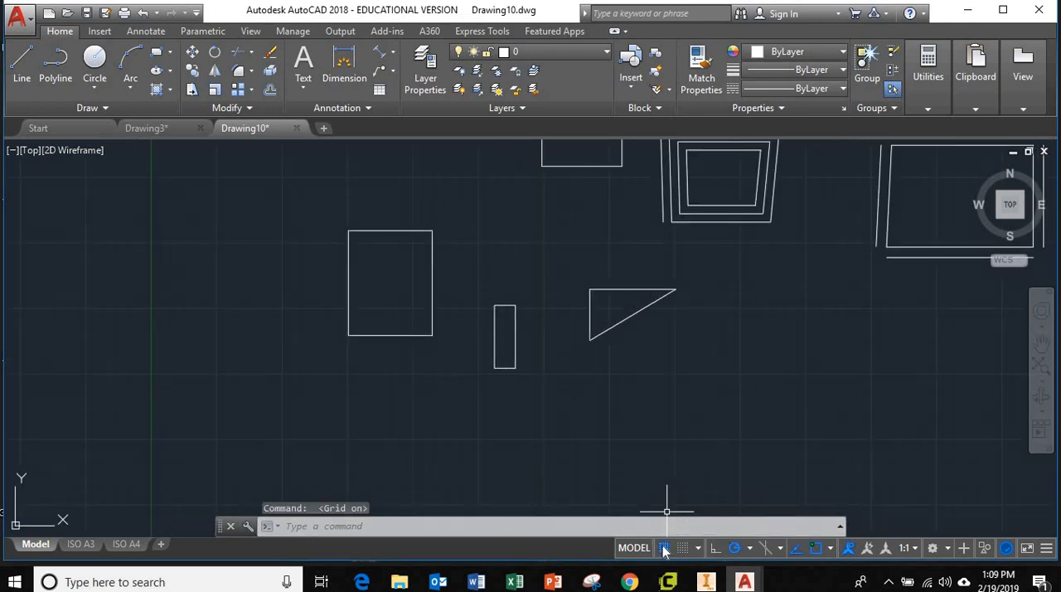
pyautogui.click(664, 549)
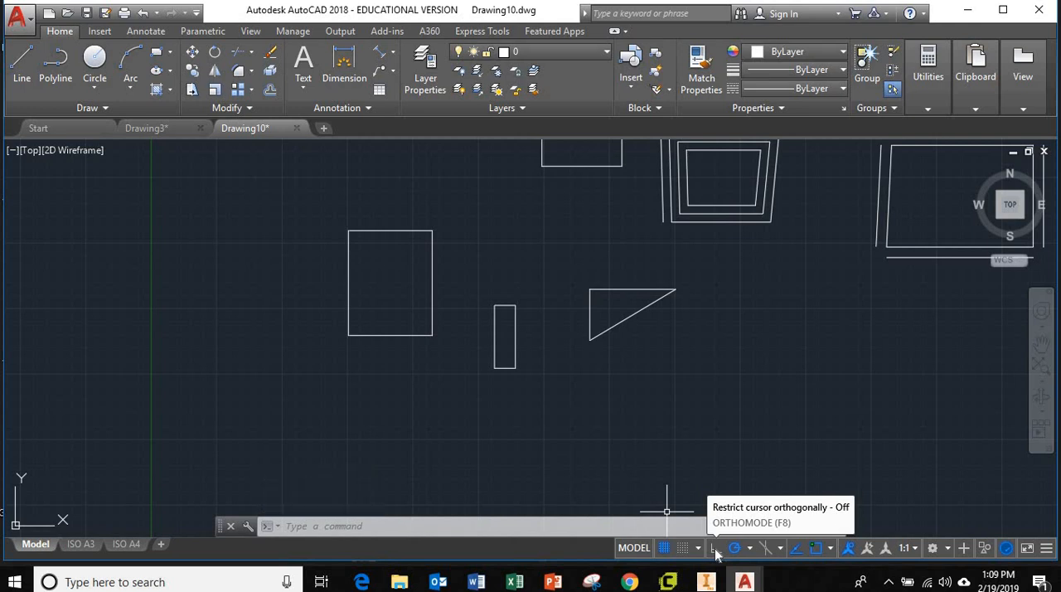
# Step: With Ortho mode turned on, draw a two-segment polyline below and right of the triangle, going straight up and about 306 to the left
pyautogui.click(54, 69)
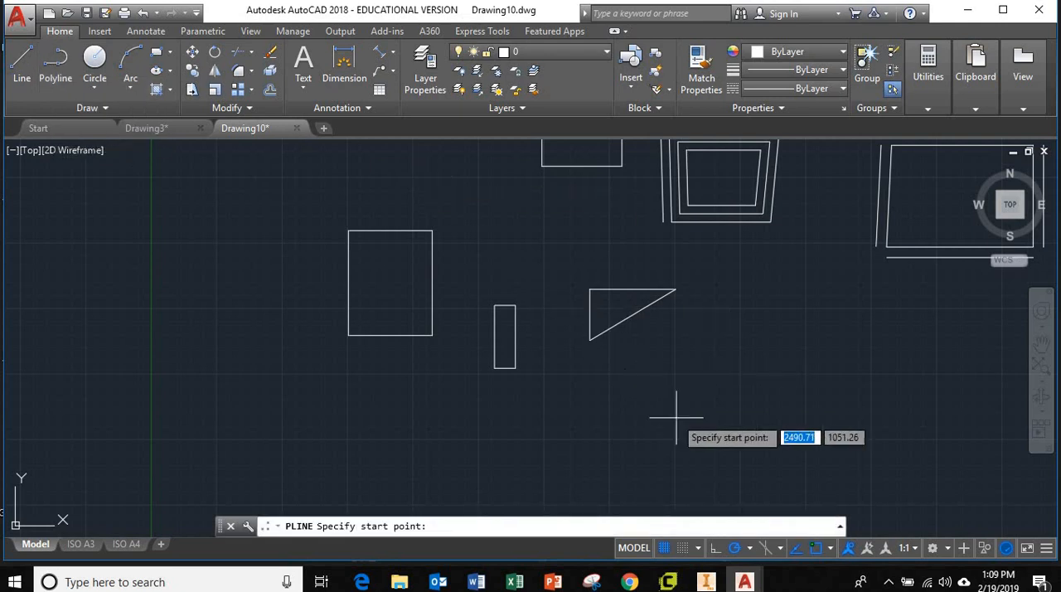
pyautogui.click(714, 550)
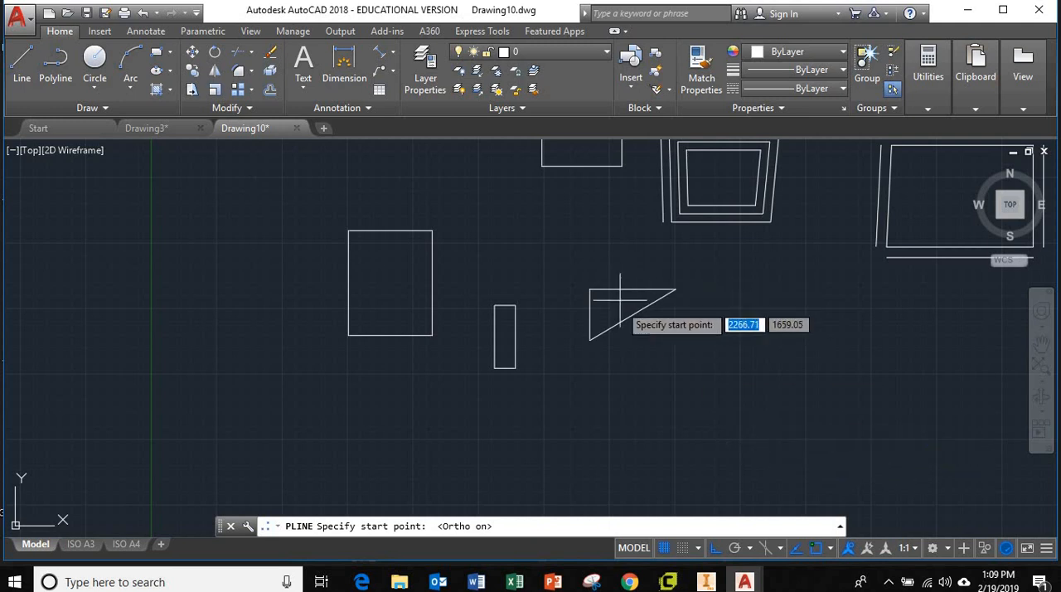
pyautogui.click(776, 441)
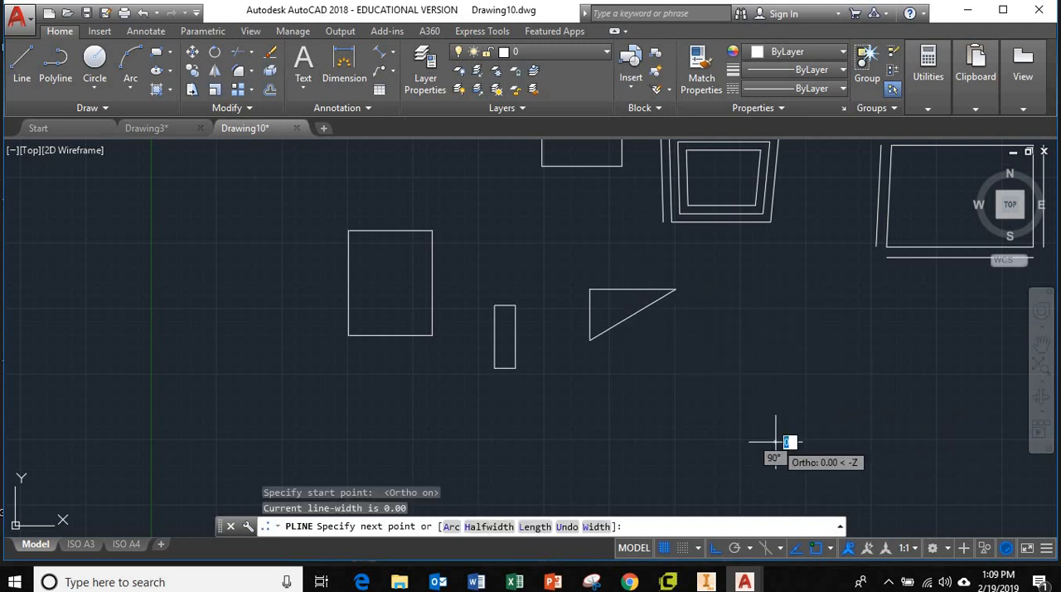
pyautogui.click(775, 365)
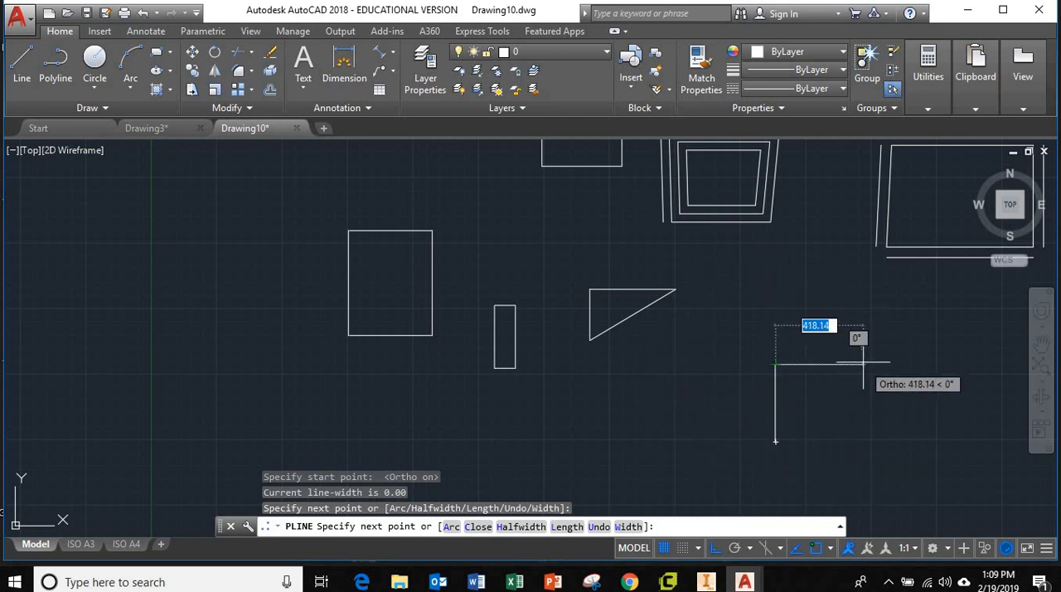
pyautogui.click(712, 362)
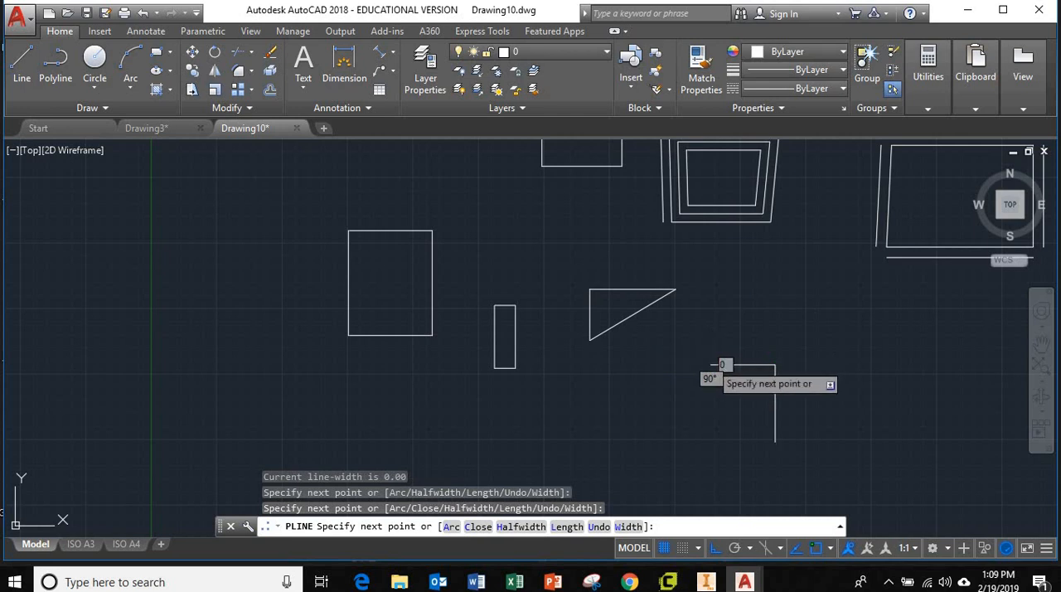
pyautogui.press('Escape')
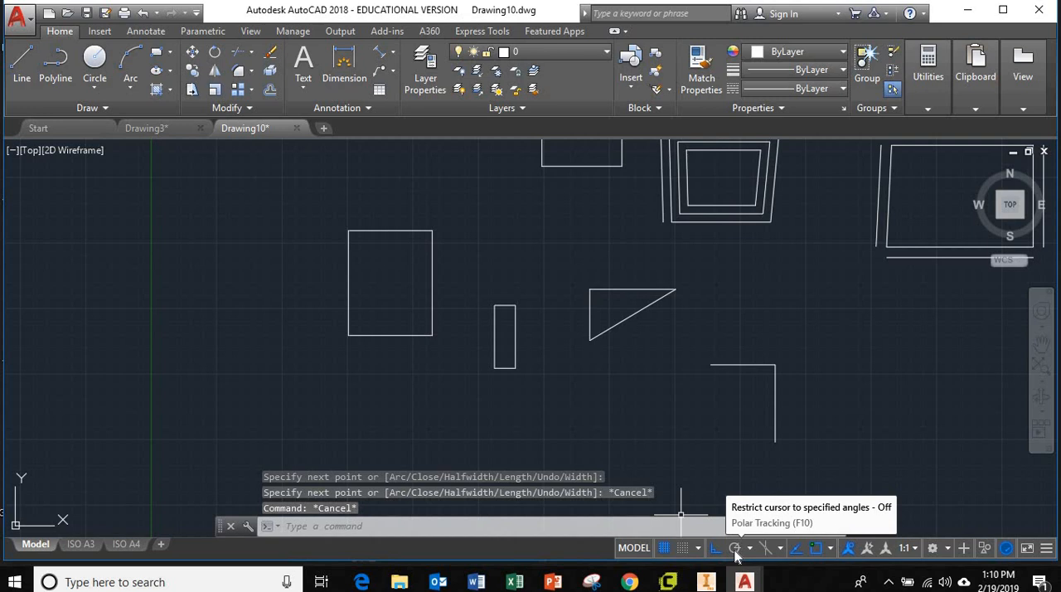
# Step: Turn on polar tracking and try out a polyline segment to the right of the L-shaped polyline
pyautogui.click(735, 550)
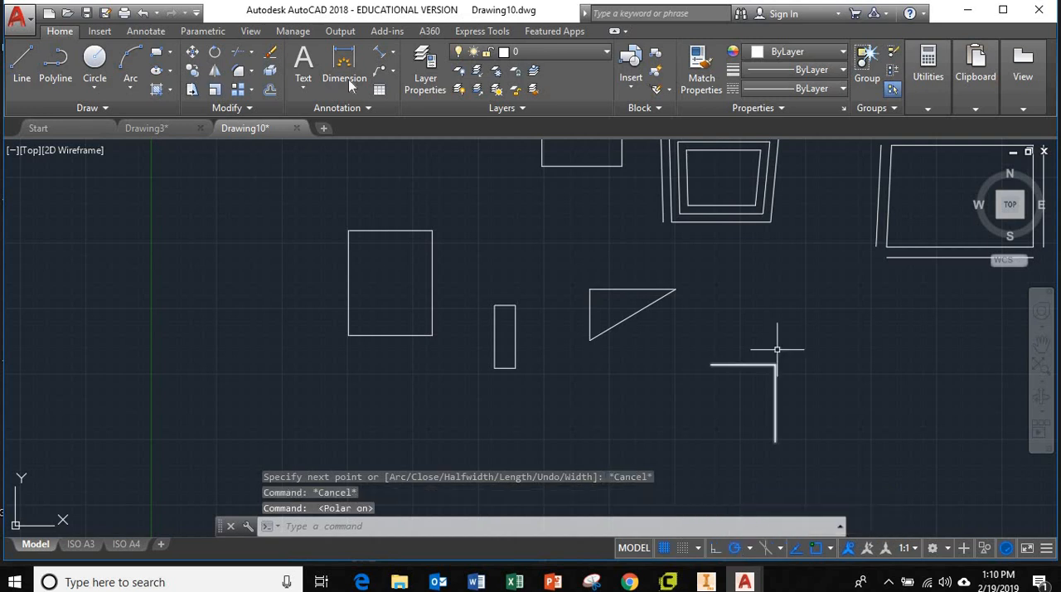
pyautogui.click(57, 65)
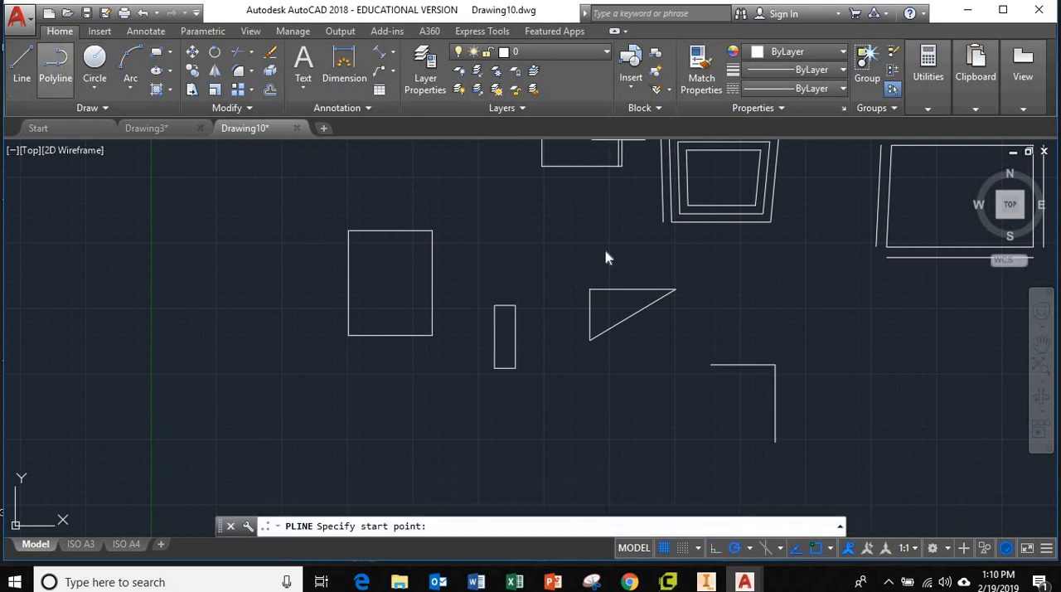
pyautogui.click(886, 422)
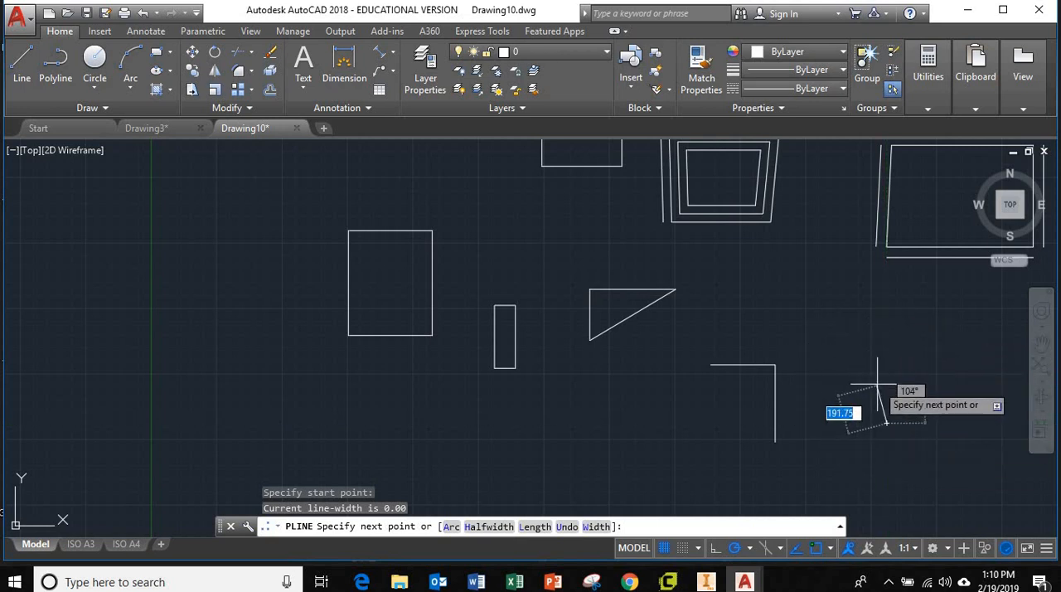
pyautogui.press('Escape')
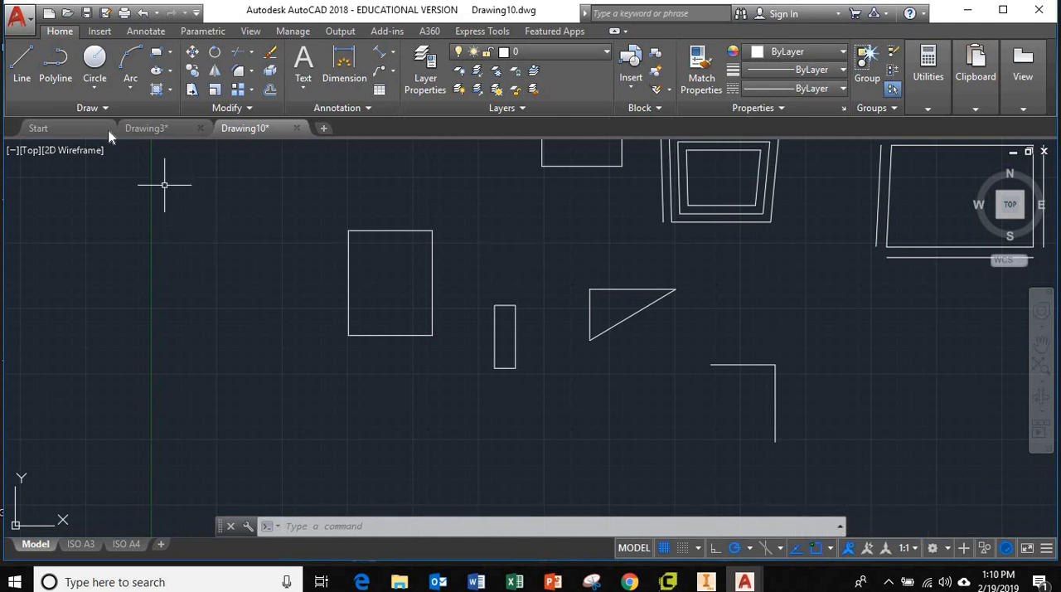
# Step: Start a polyline in the empty area below the triangle's sloping side, checking which object snap modes are enabled
pyautogui.scroll(4, 621, 318)
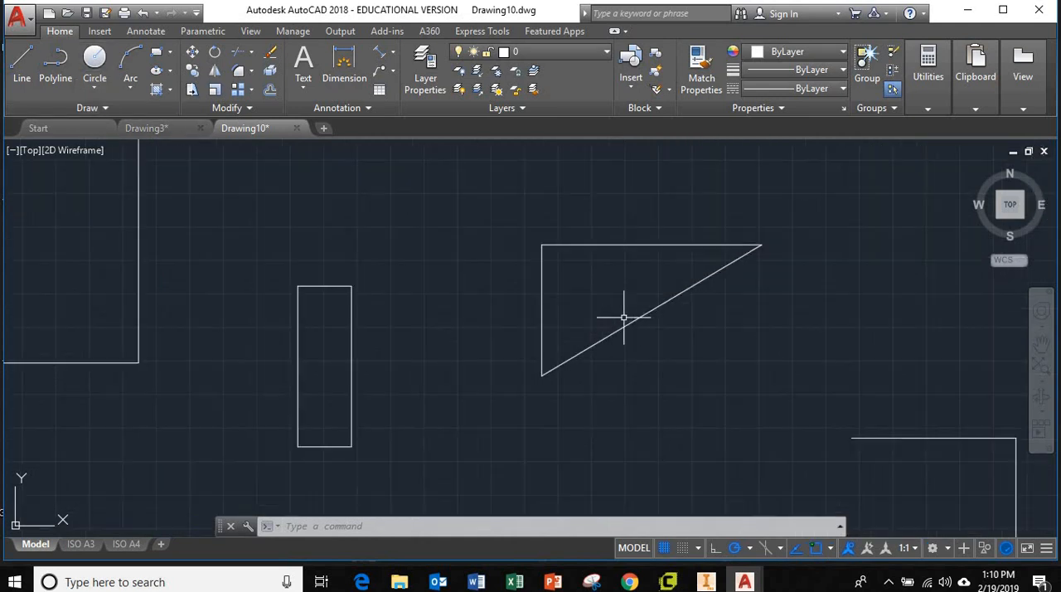
pyautogui.moveTo(644, 283); pyautogui.dragTo(522, 315, button='middle')
pyautogui.scroll(2, 518, 315)
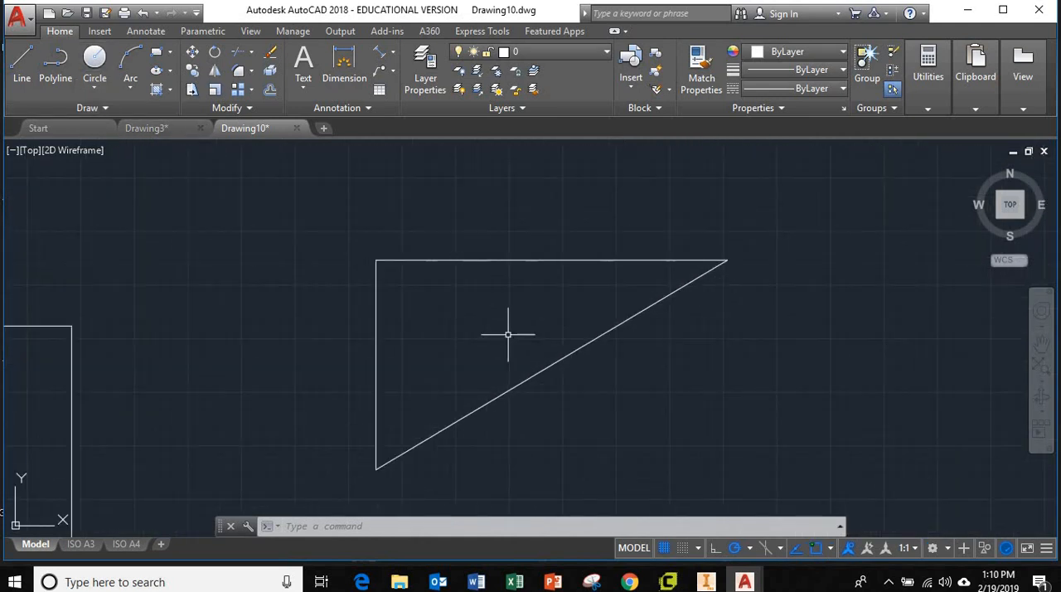
pyautogui.click(56, 62)
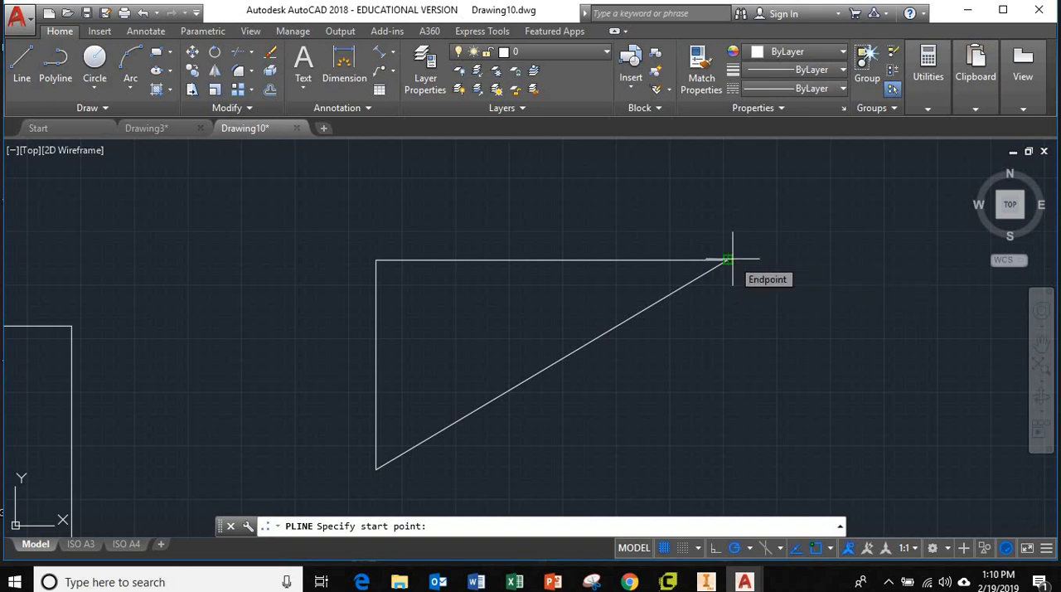
pyautogui.click(831, 548)
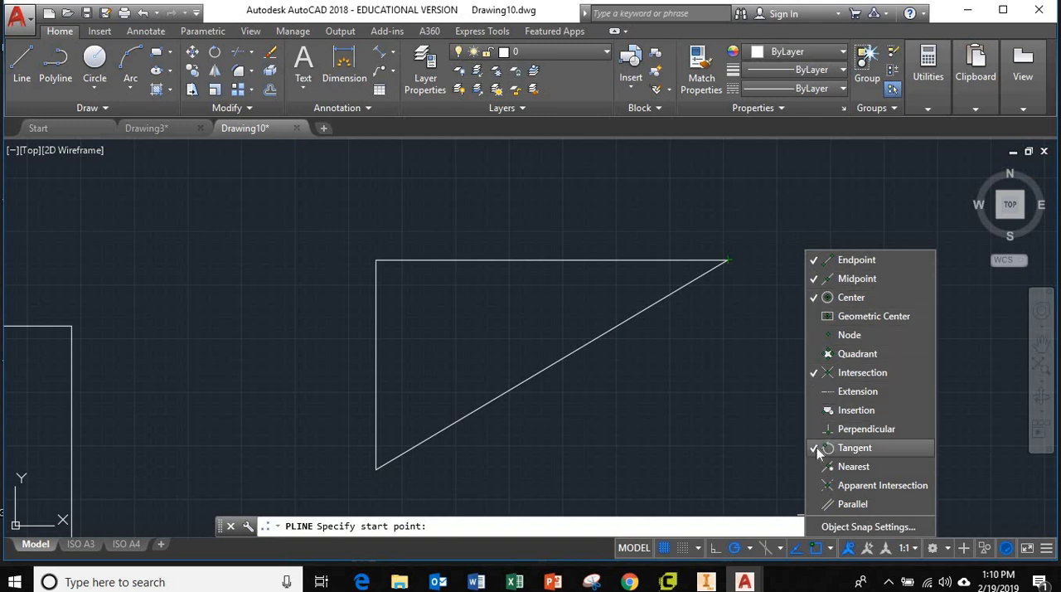
pyautogui.click(693, 432)
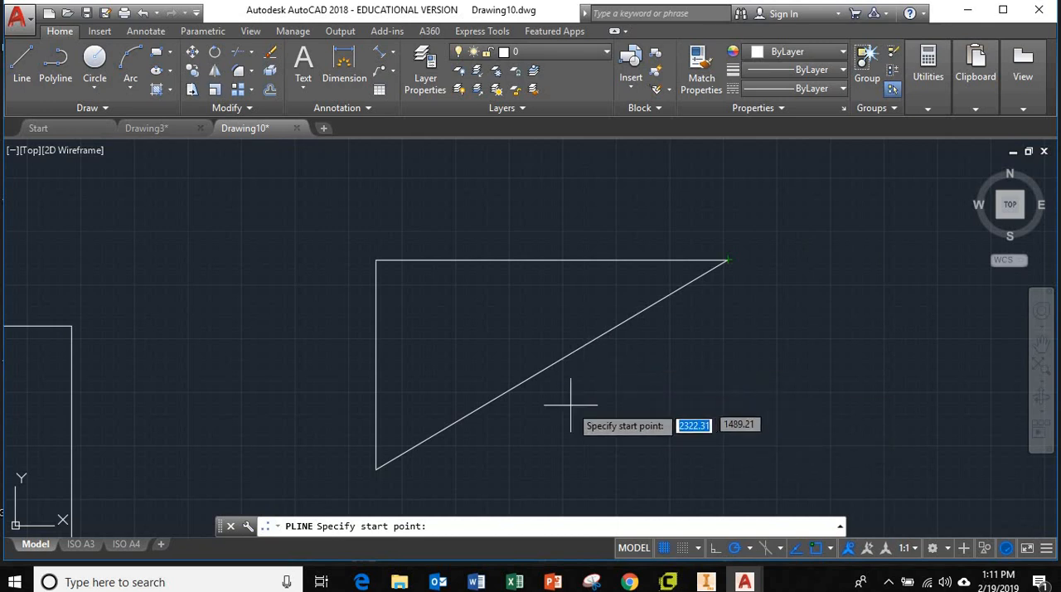
pyautogui.click(694, 387)
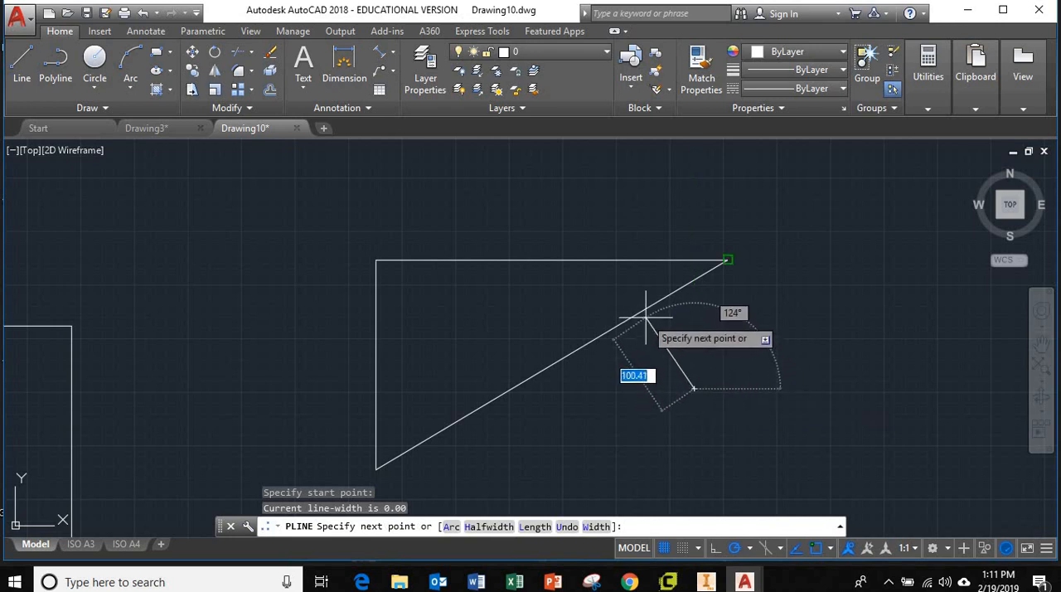
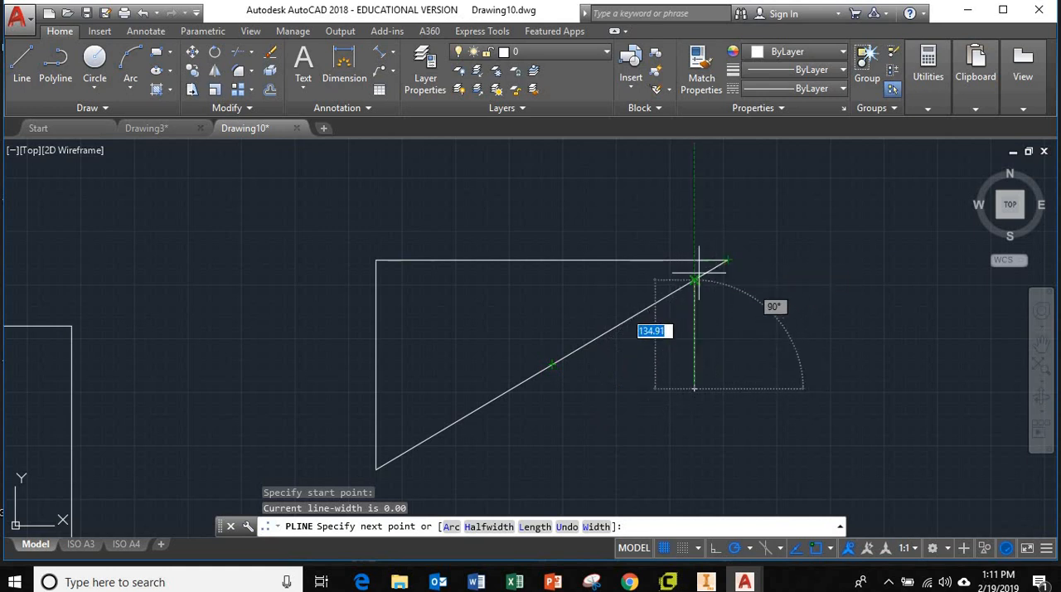
pyautogui.scroll(2, 644, 312)
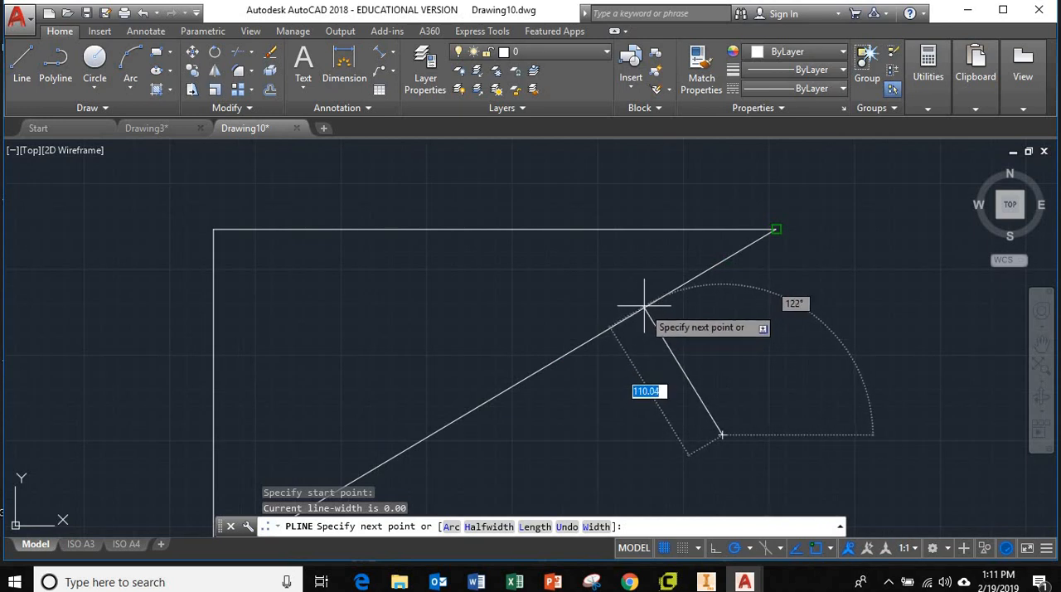
pyautogui.scroll(-3, 640, 309)
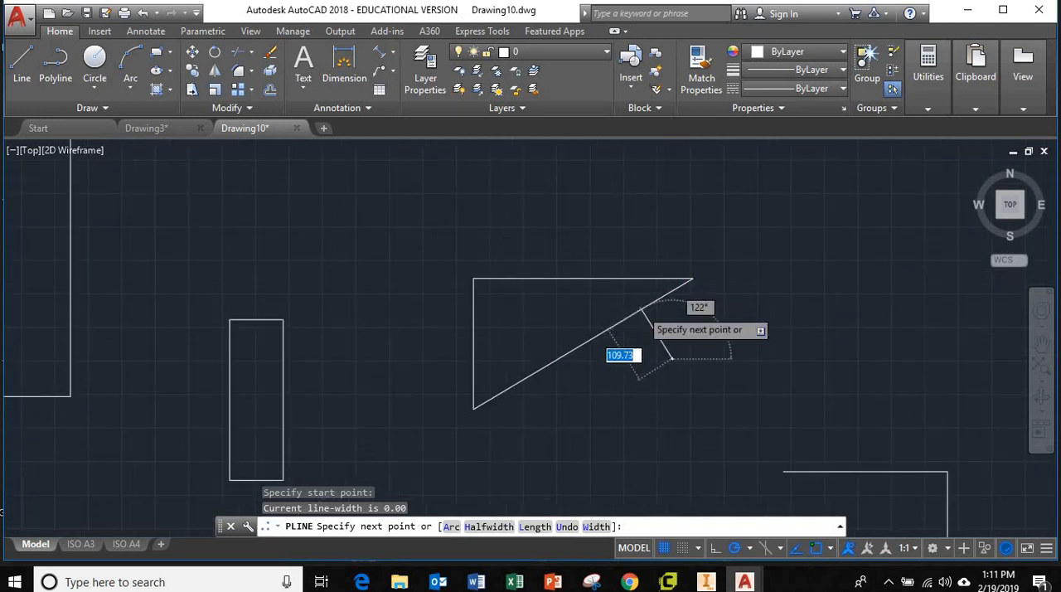
pyautogui.scroll(2, 640, 308)
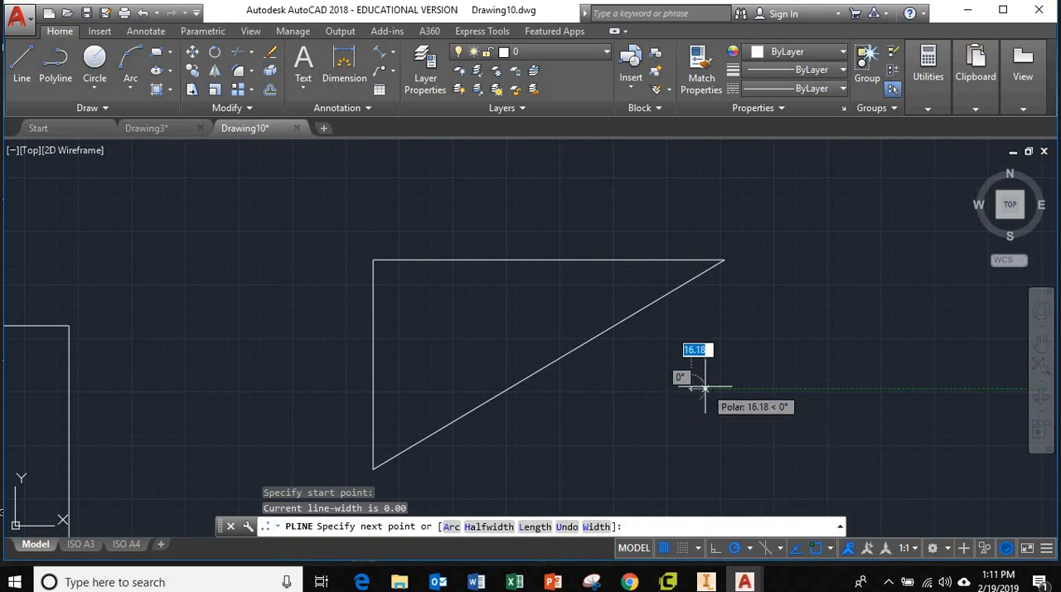
pyautogui.press('Escape')
# Step: Enable the Perpendicular object snap and draw a line from the empty area below the triangle's sloping side perpendicular to that side
pyautogui.click(830, 548)
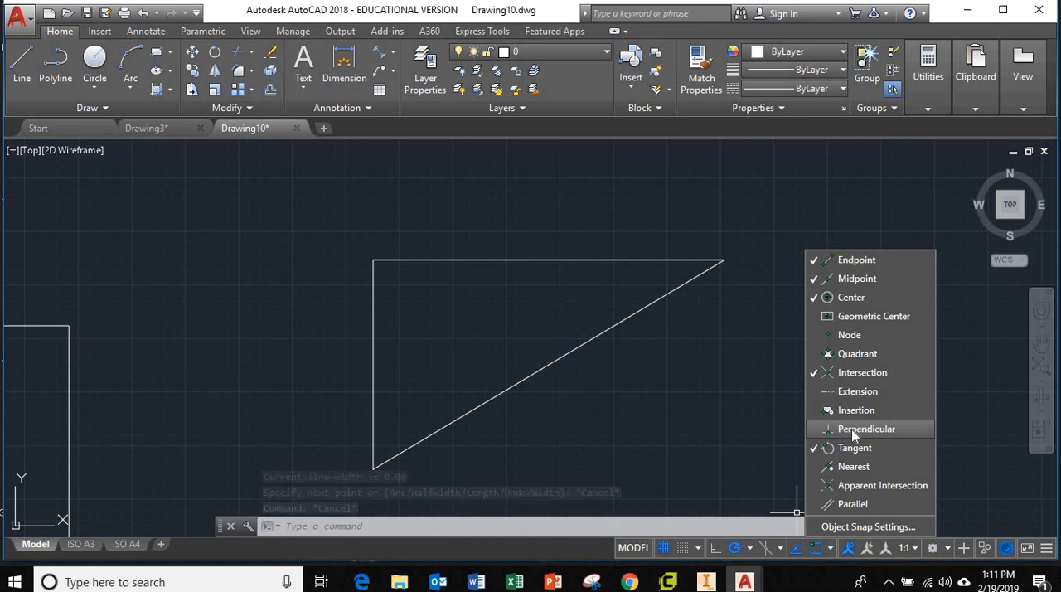
pyautogui.click(851, 430)
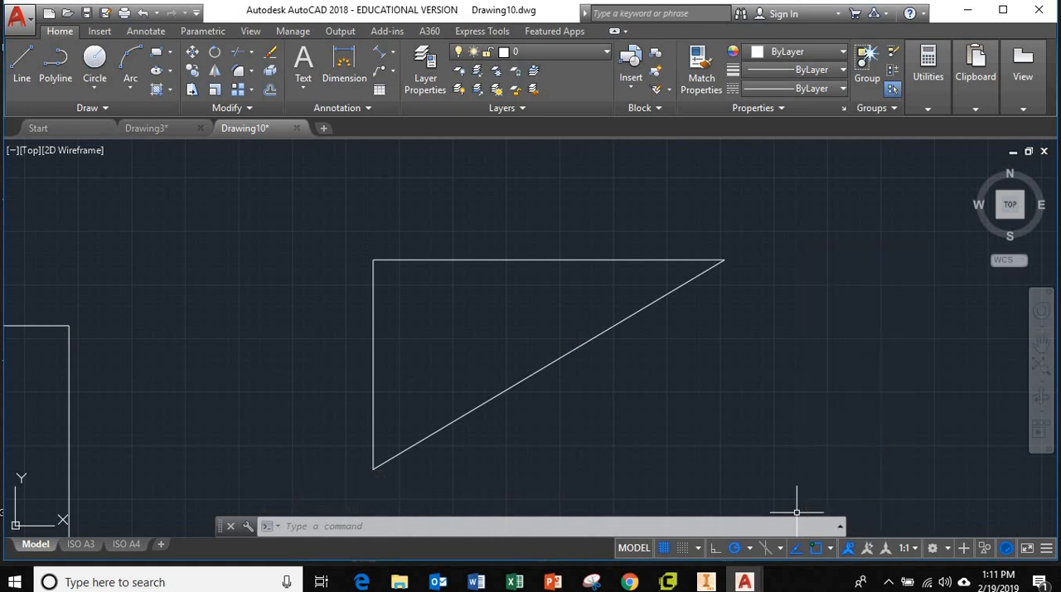
pyautogui.click(23, 66)
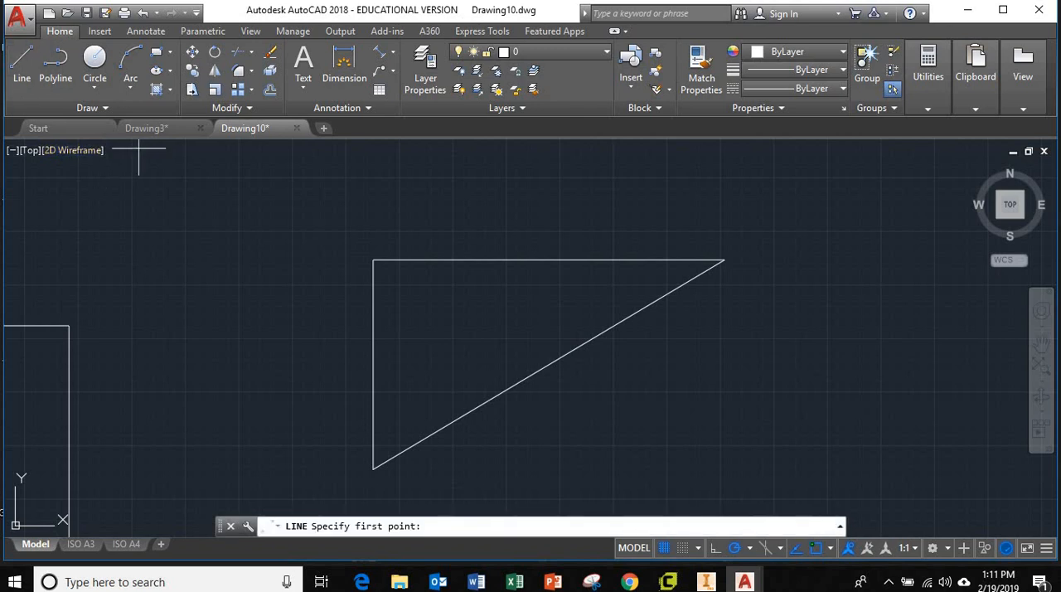
pyautogui.click(696, 387)
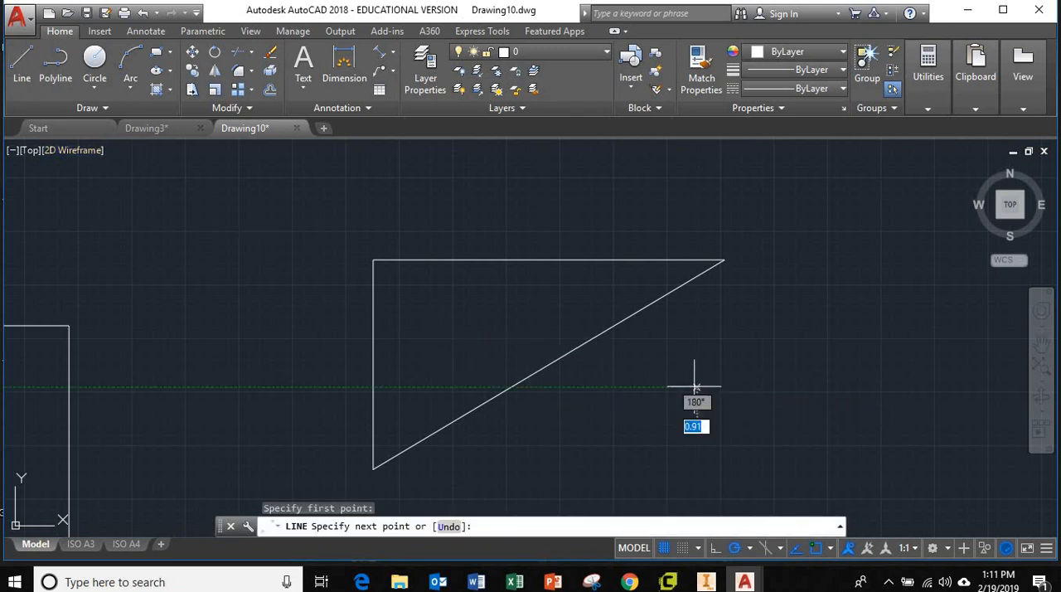
pyautogui.click(640, 315)
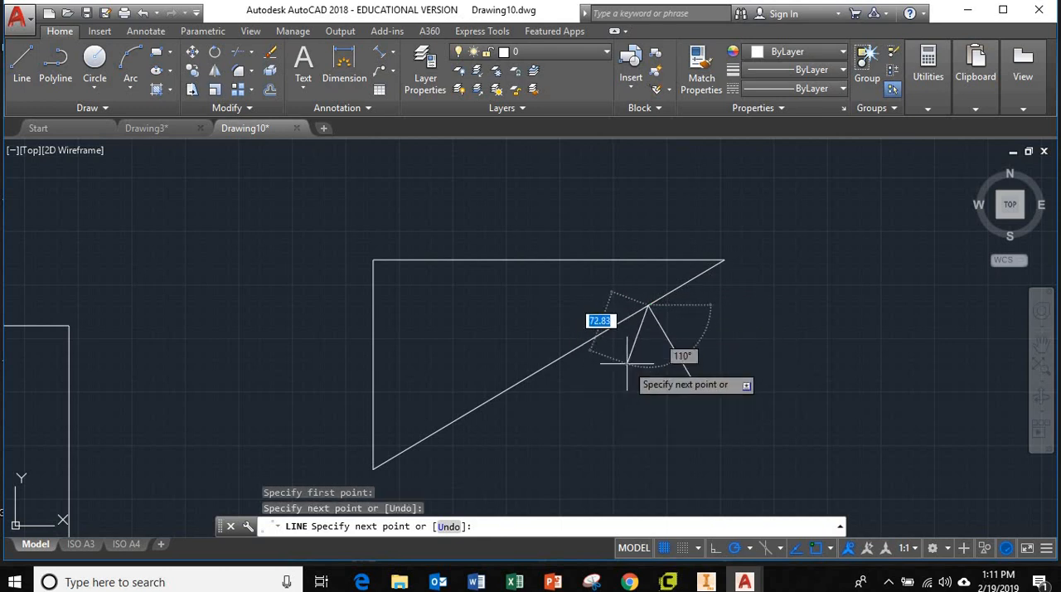
pyautogui.press('Escape')
pyautogui.scroll(5, 655, 311)
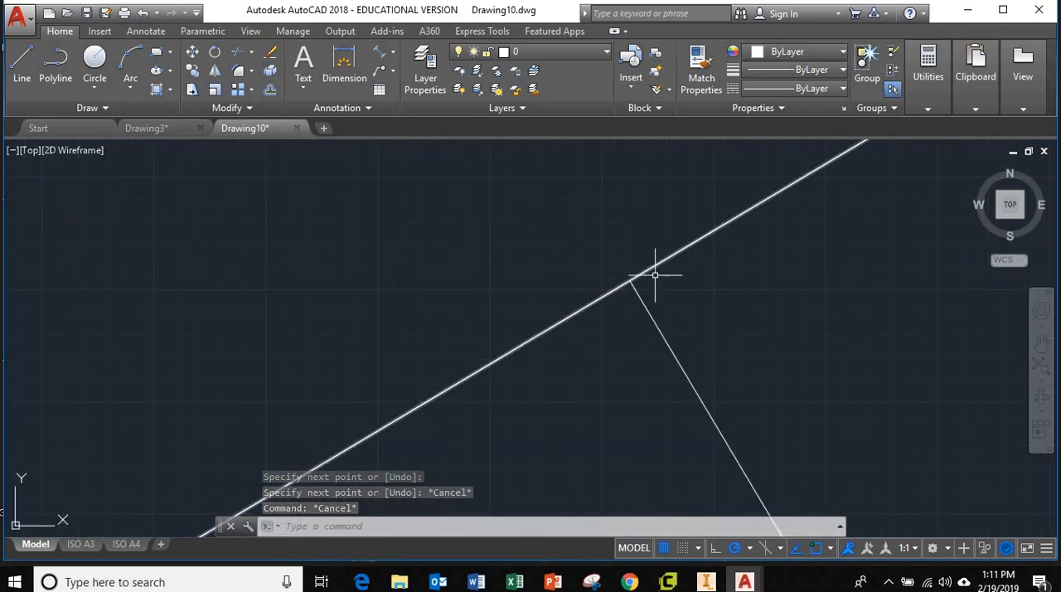
pyautogui.scroll(-4, 651, 304)
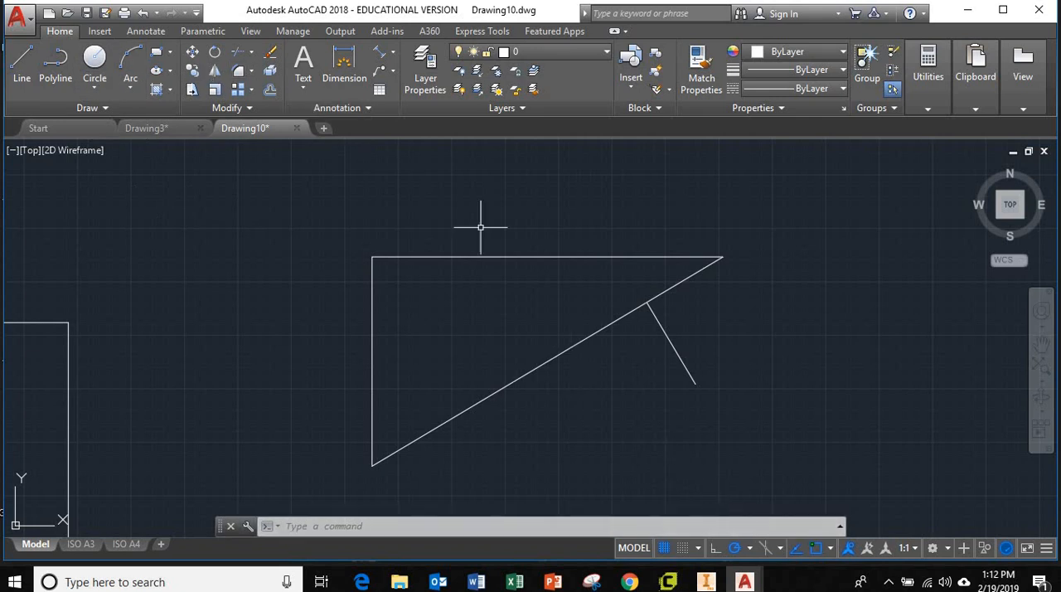
# Step: Check the object snap modes and draw a small circle in the empty area left of the triangle
pyautogui.click(830, 548)
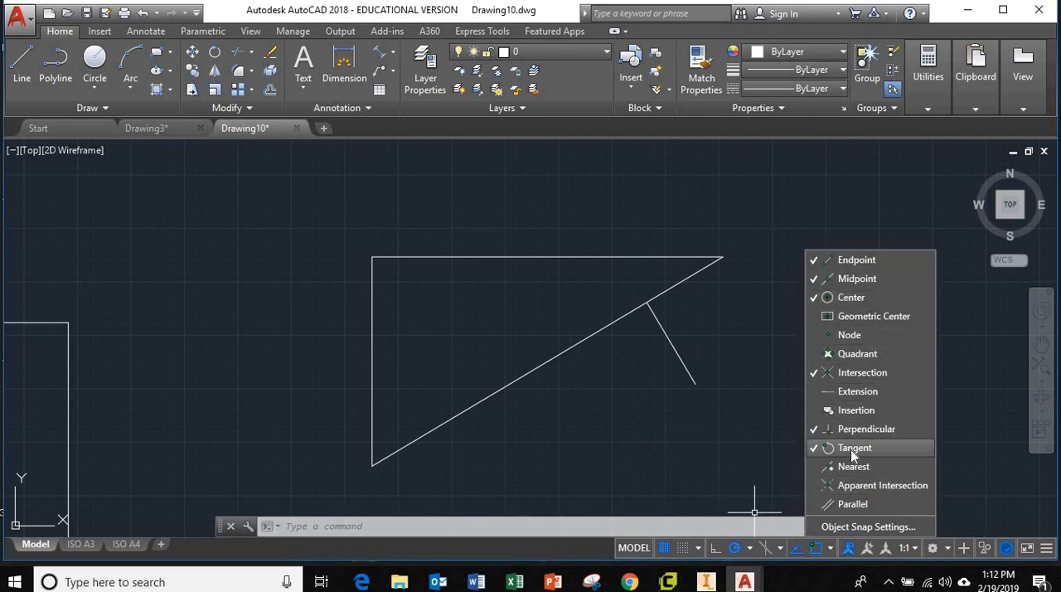
pyautogui.click(95, 59)
pyautogui.click(187, 315)
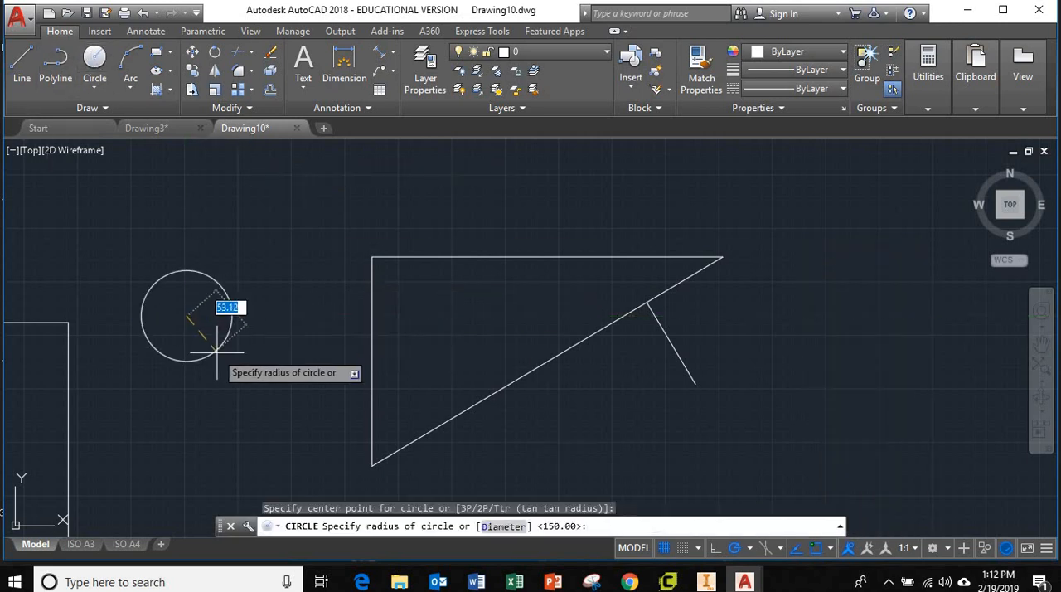
pyautogui.click(234, 300)
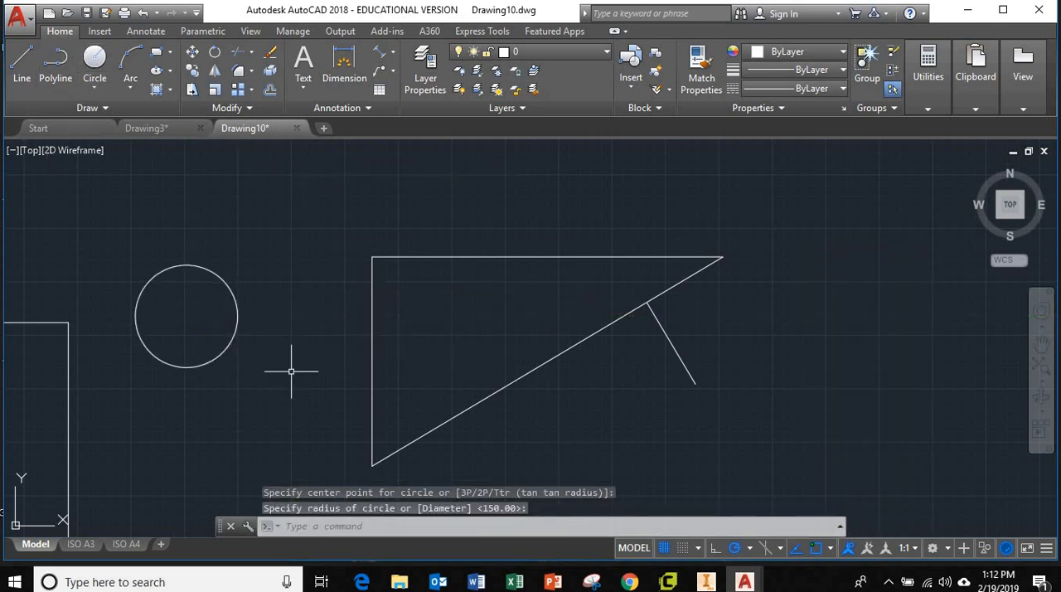
# Step: Draw a line from a point above and right of the circle to a tangent point on its upper-left side
pyautogui.click(22, 60)
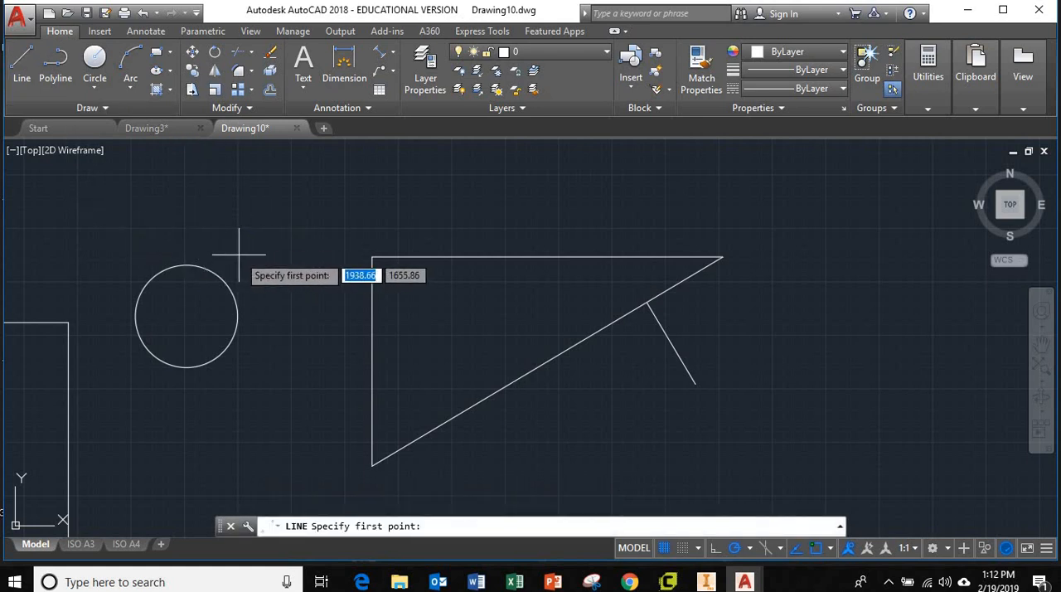
pyautogui.click(270, 213)
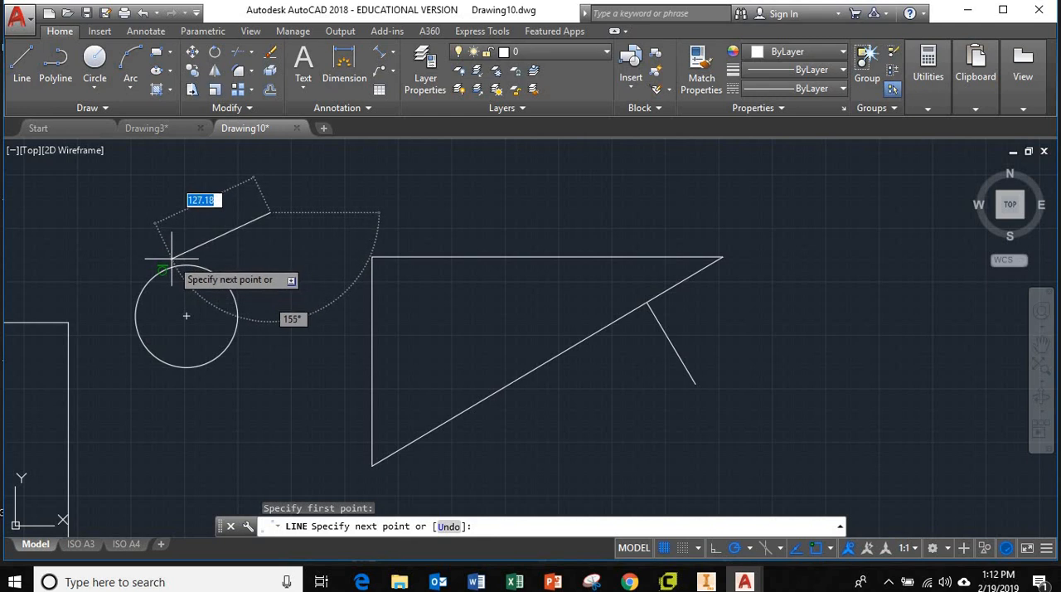
pyautogui.click(167, 269)
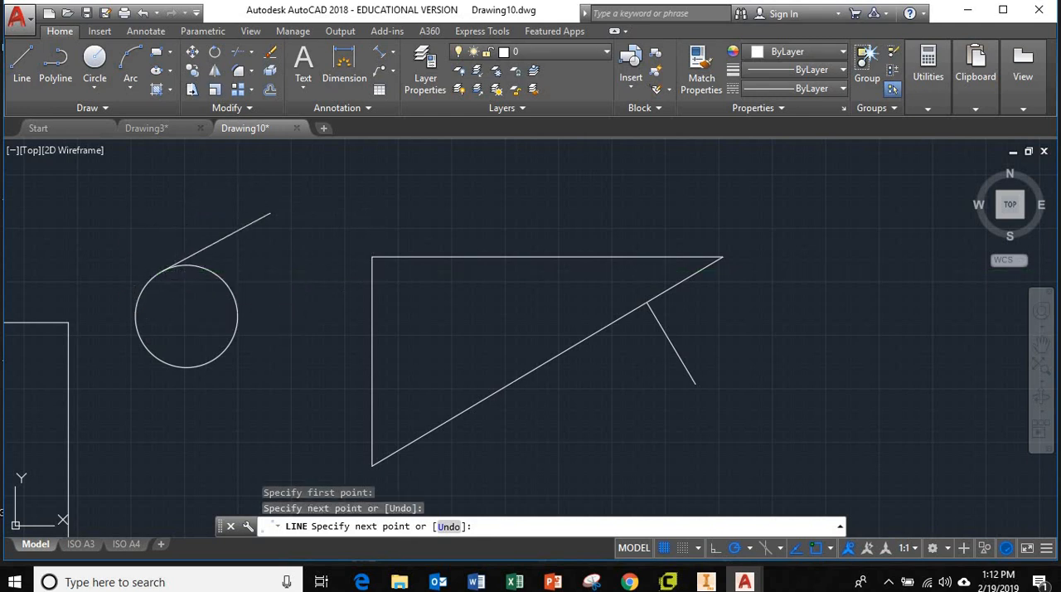
pyautogui.press('Escape')
pyautogui.scroll(2, 277, 270)
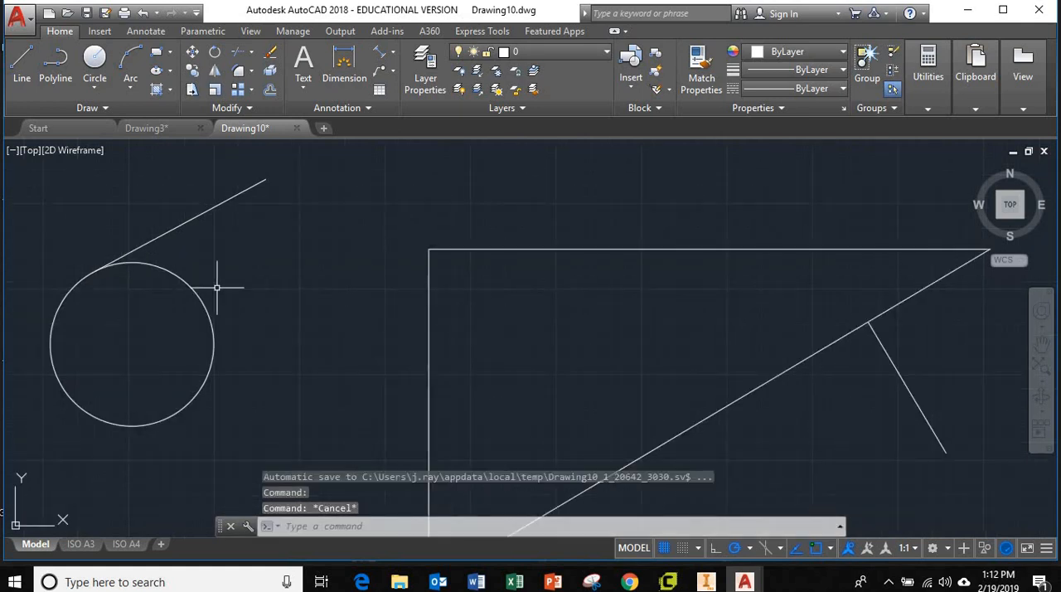
pyautogui.scroll(2, 94, 281)
pyautogui.scroll(-4, 95, 270)
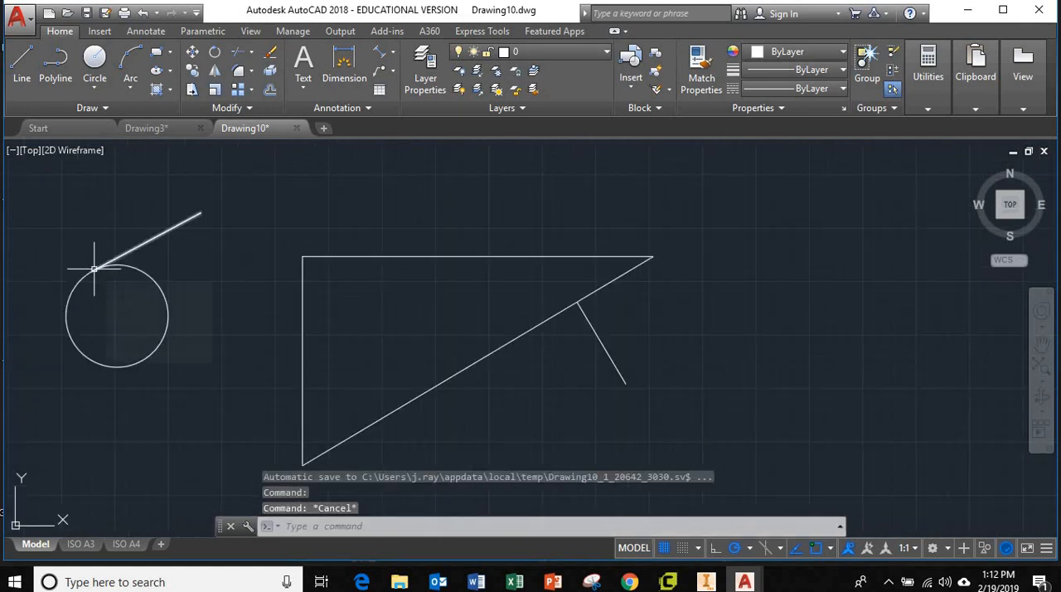
# Step: Draw a flat horizontal ellipse from its center, right of the triangle, with a horizontal half-axis about 130 long
pyautogui.moveTo(441, 342); pyautogui.dragTo(436, 345, button='middle')
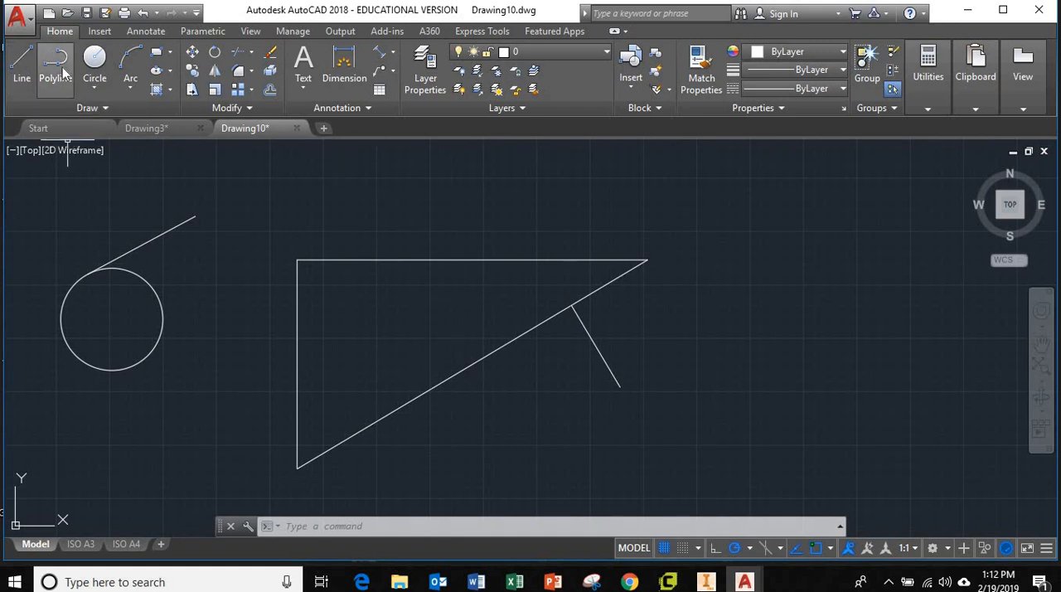
pyautogui.click(156, 73)
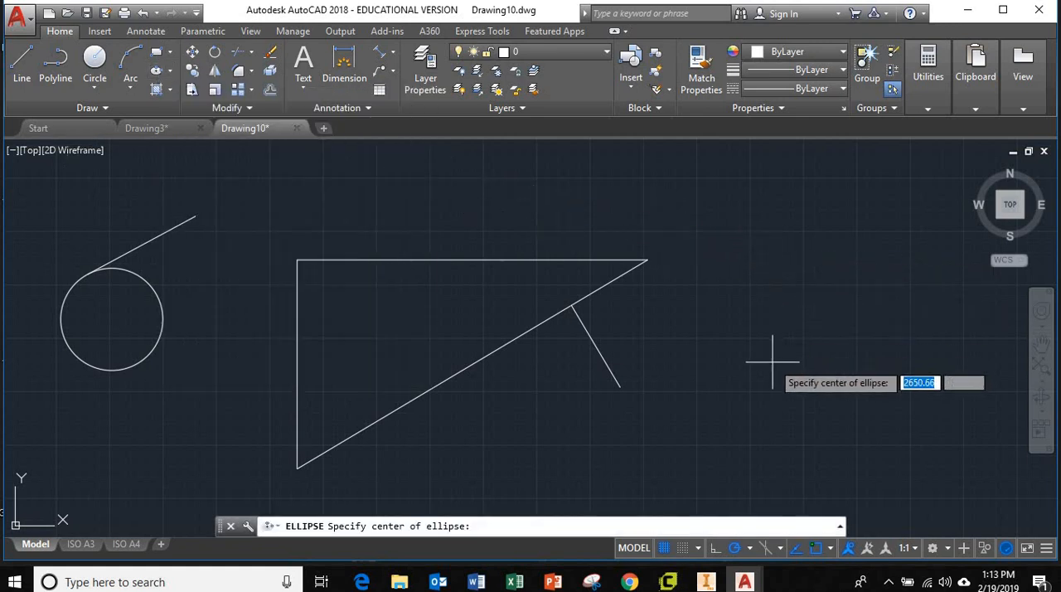
pyautogui.click(761, 329)
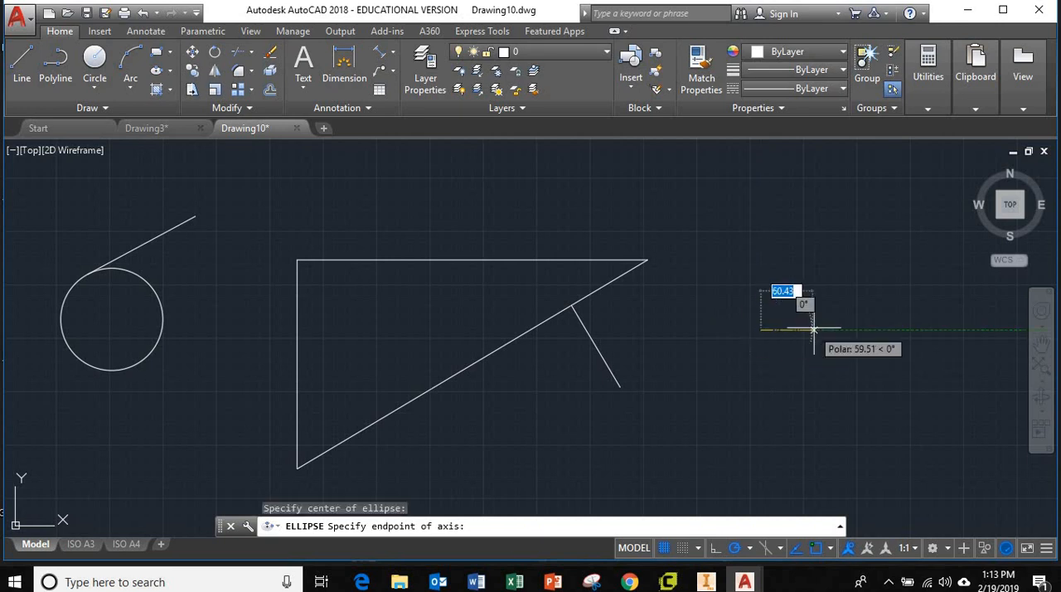
pyautogui.click(876, 329)
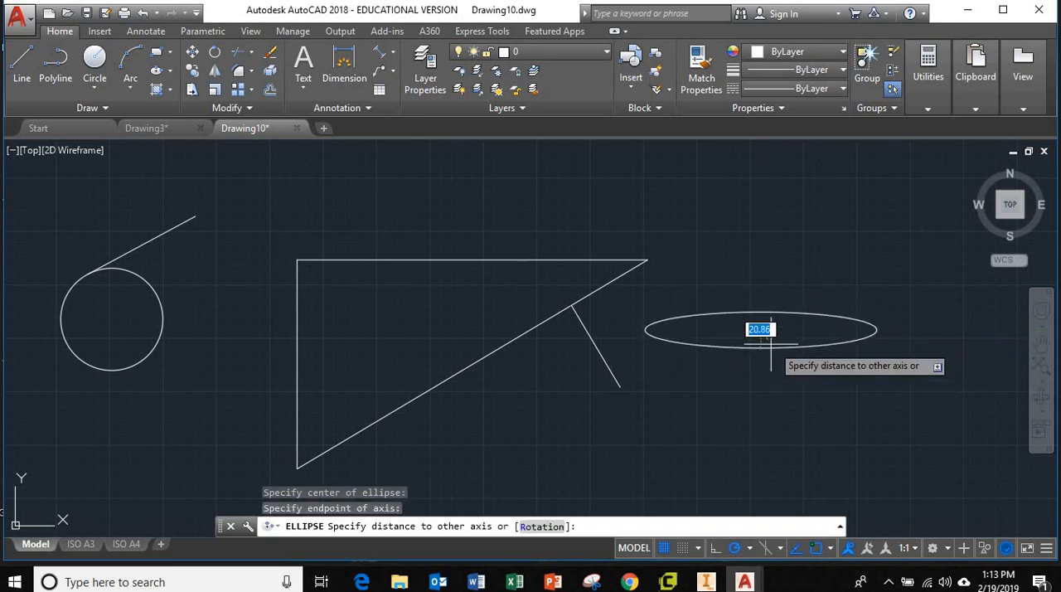
pyautogui.click(775, 366)
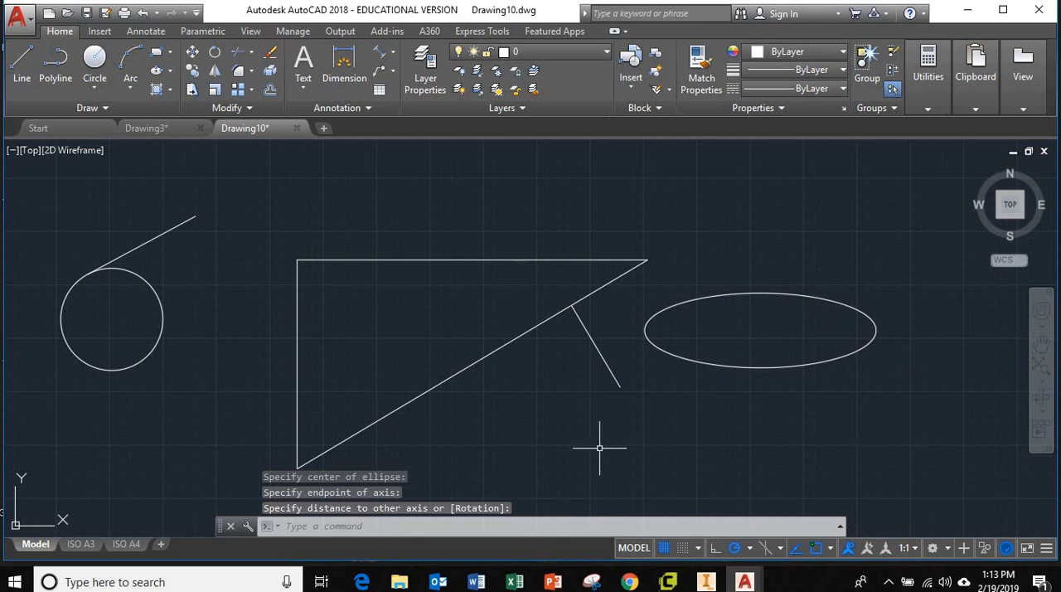
# Step: Hatch the inside of the tall narrow rectangle with the ANGLE pattern
pyautogui.scroll(-3, 745, 406)
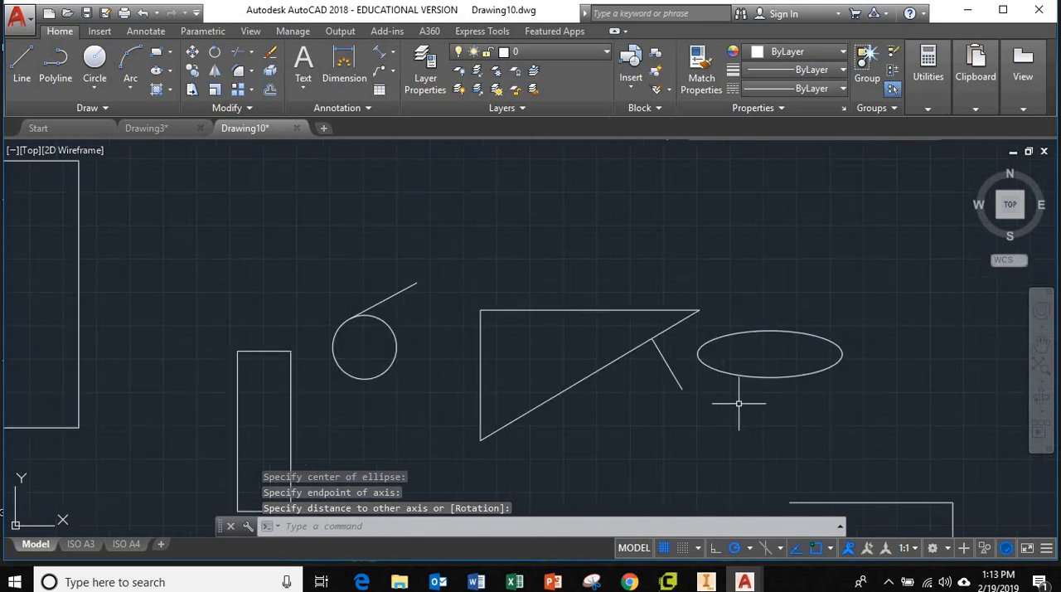
pyautogui.click(156, 90)
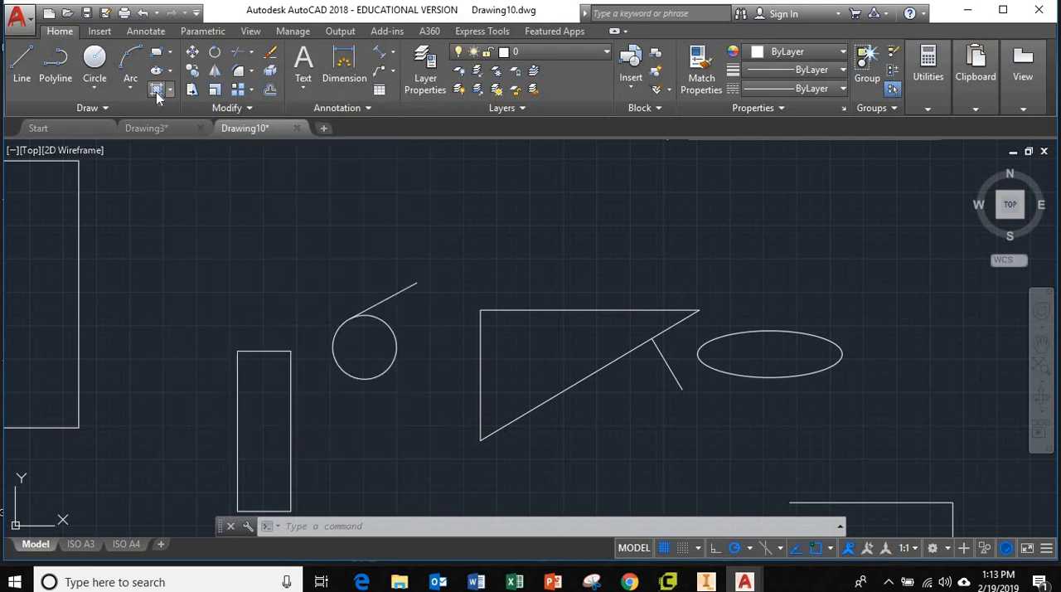
pyautogui.moveTo(421, 236)
pyautogui.mouseDown(button='middle')
pyautogui.moveTo(606, 156)
pyautogui.moveTo(550, 223)
pyautogui.moveTo(494, 187)
pyautogui.mouseUp(button='middle')
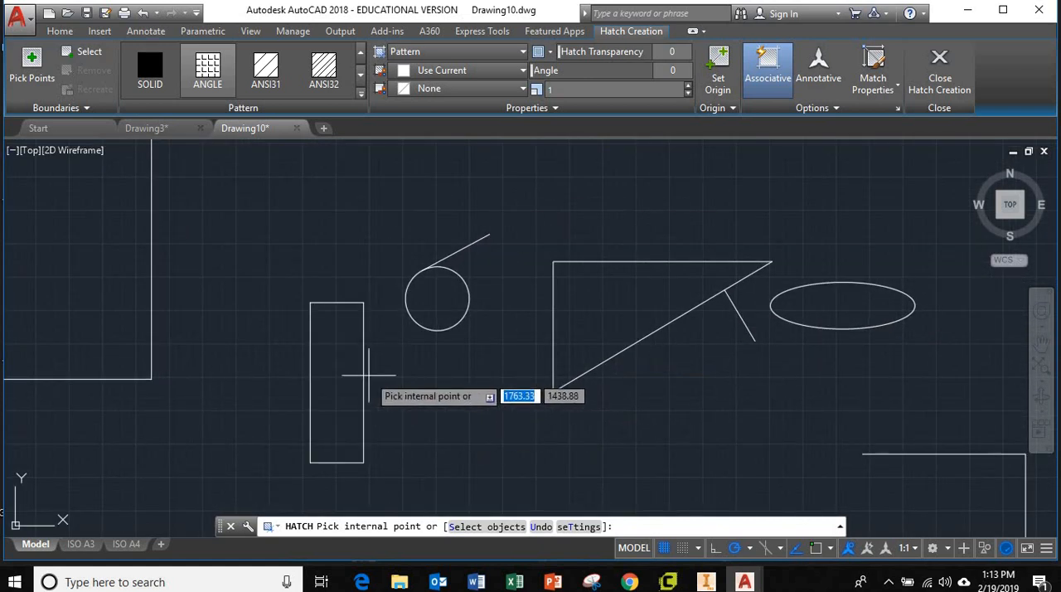
pyautogui.click(352, 382)
pyautogui.scroll(3, 349, 389)
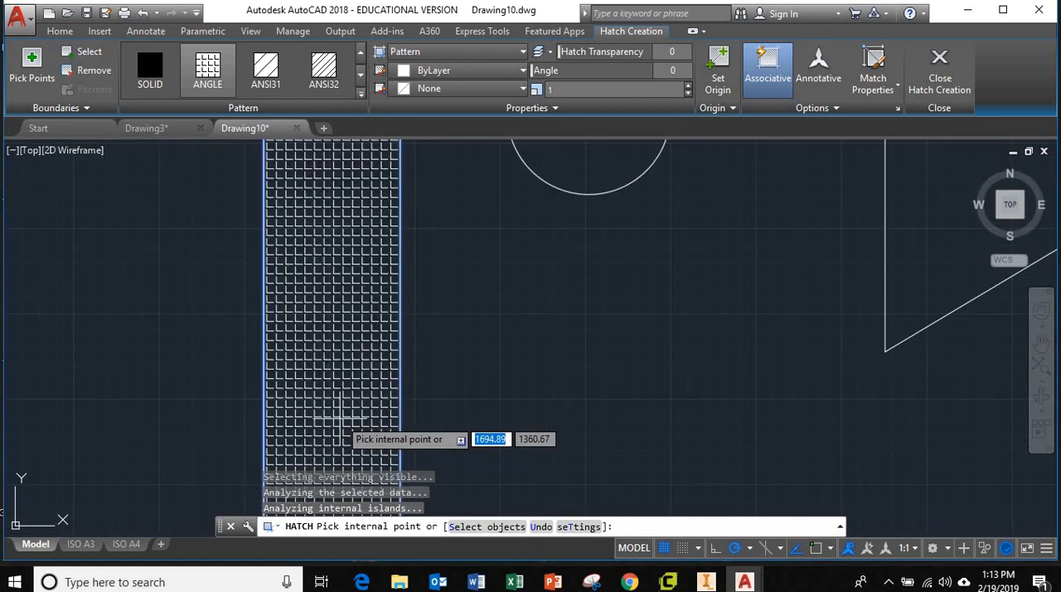
pyautogui.scroll(-3, 398, 415)
pyautogui.moveTo(512, 417); pyautogui.dragTo(534, 351, button='middle')
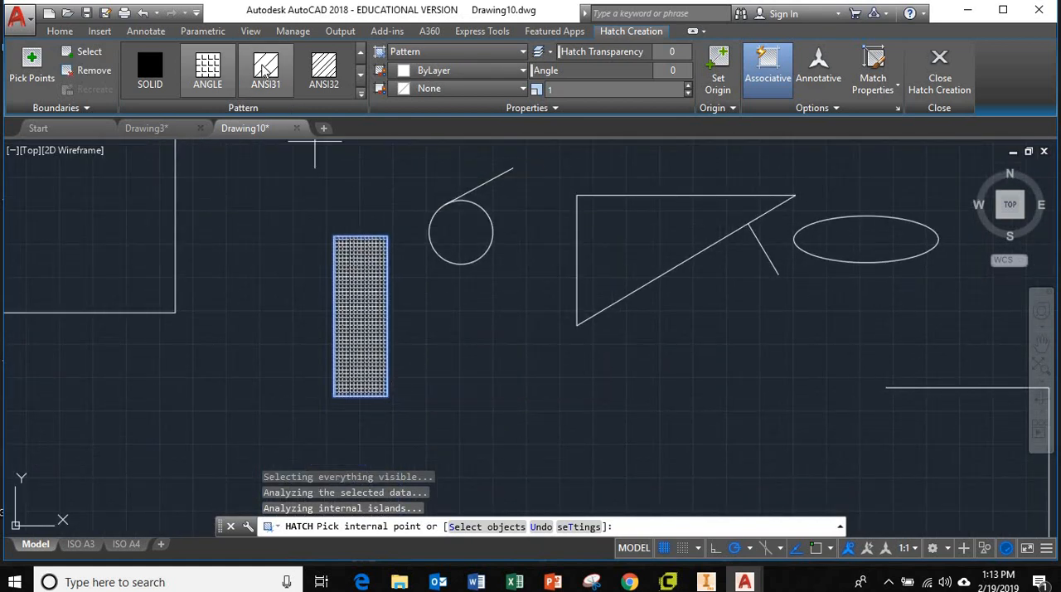
# Step: Try the AR-B816C, AR-B816 and ANSI38 patterns on the rectangle's hatch and settle on ANSI31
pyautogui.click(265, 71)
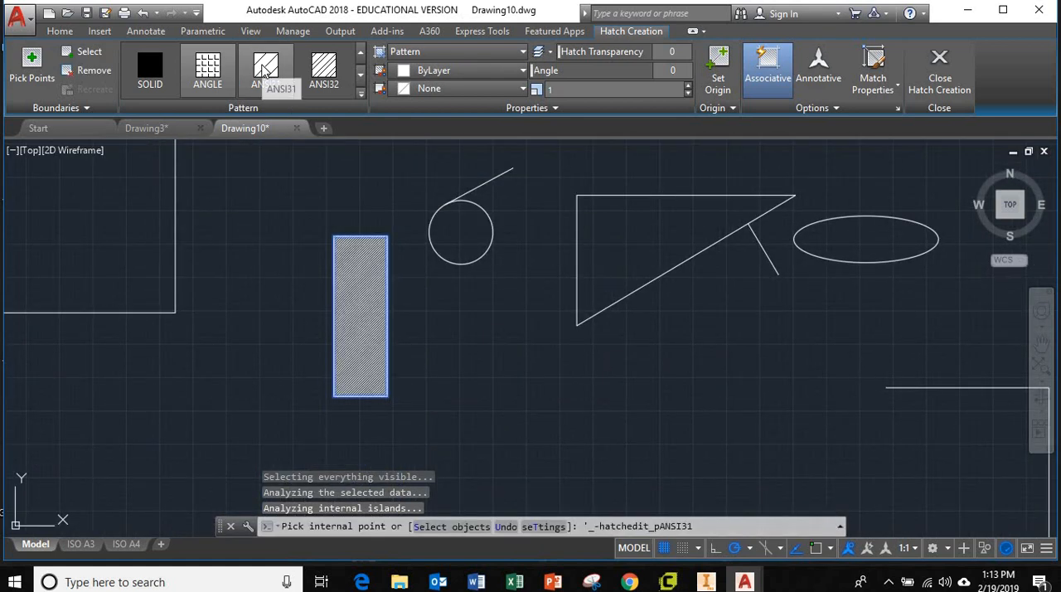
pyautogui.click(361, 76)
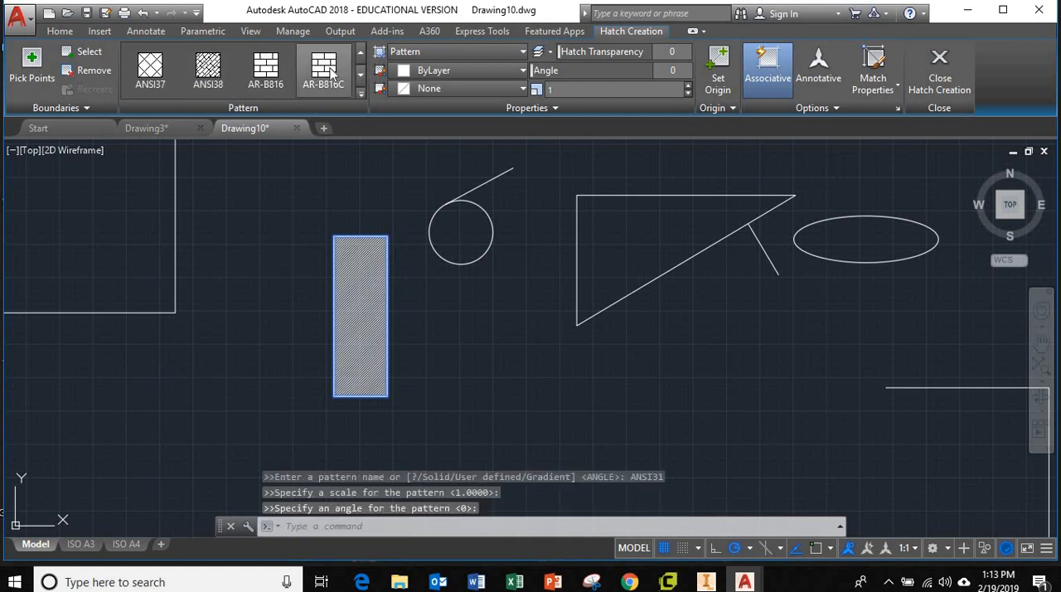
pyautogui.click(326, 71)
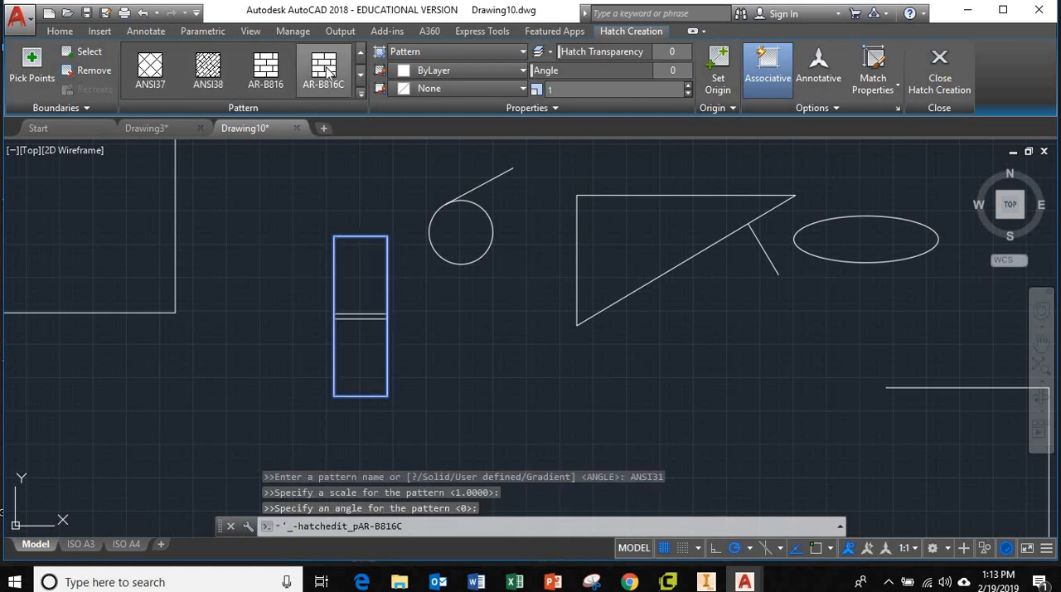
pyautogui.click(211, 73)
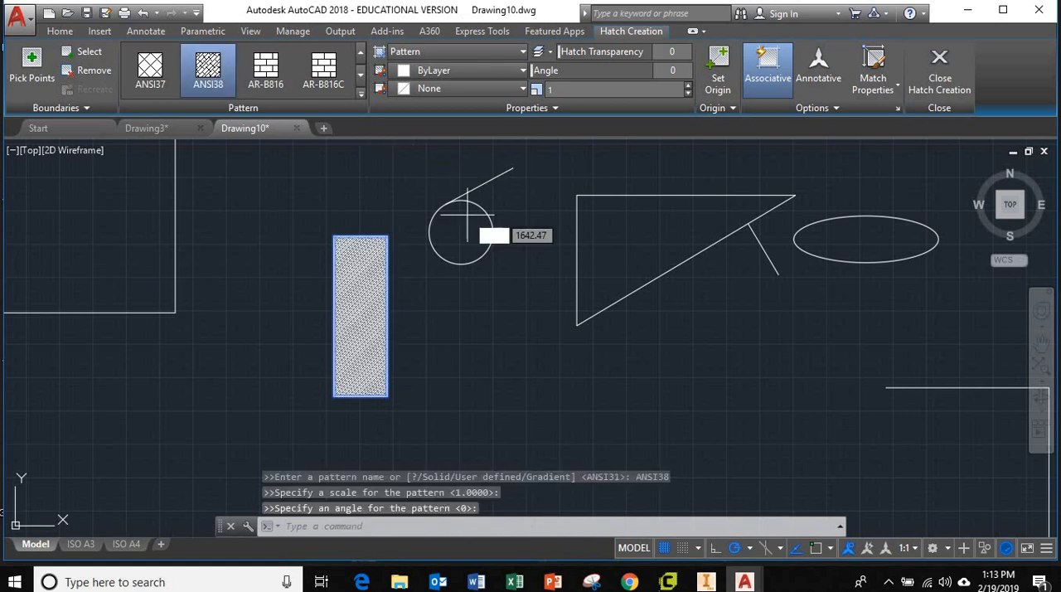
pyautogui.click(266, 70)
pyautogui.click(208, 71)
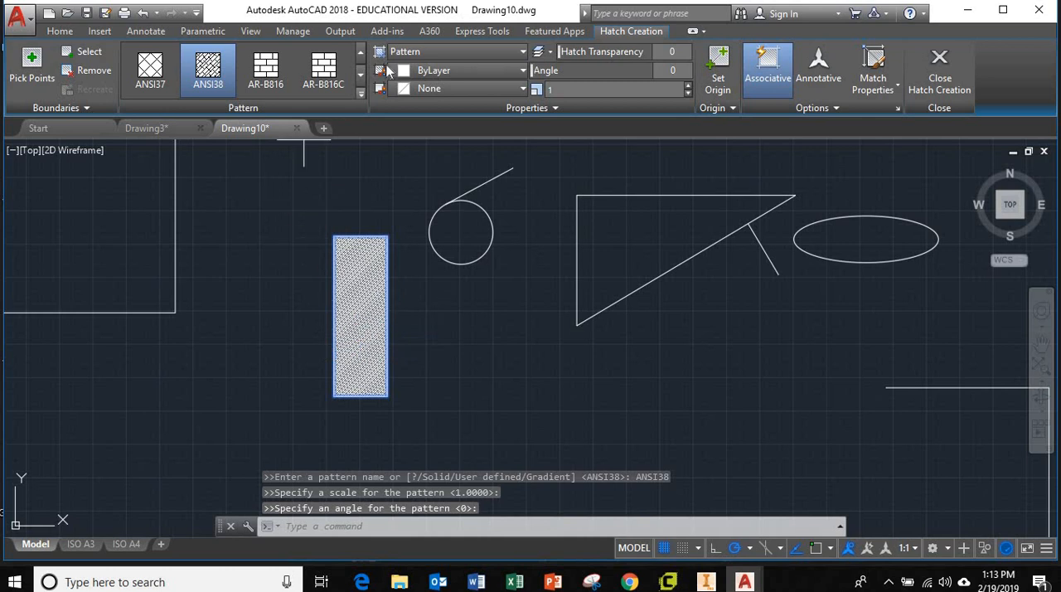
pyautogui.click(360, 52)
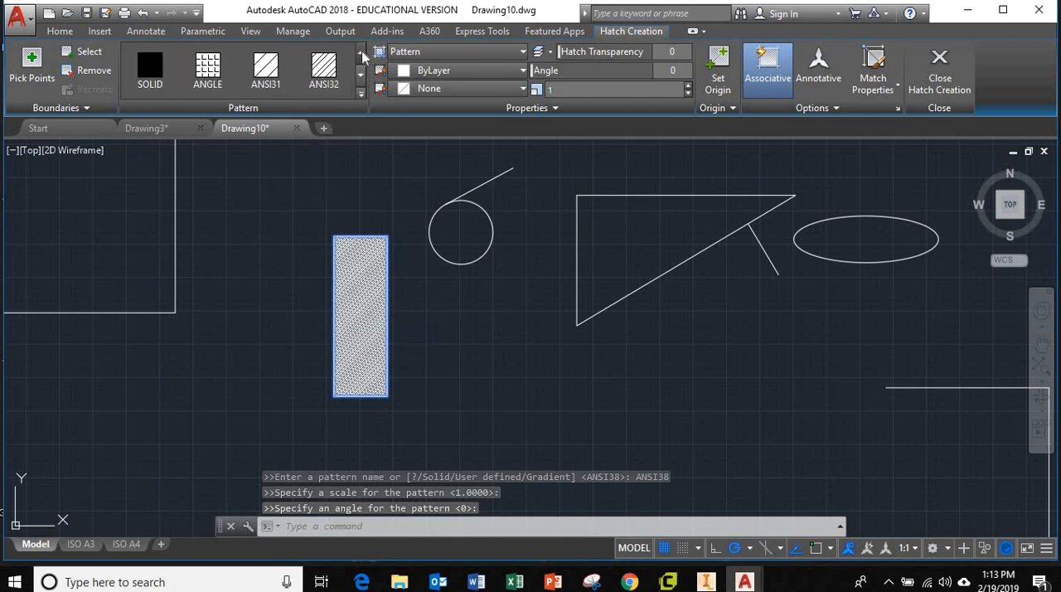
pyautogui.click(267, 70)
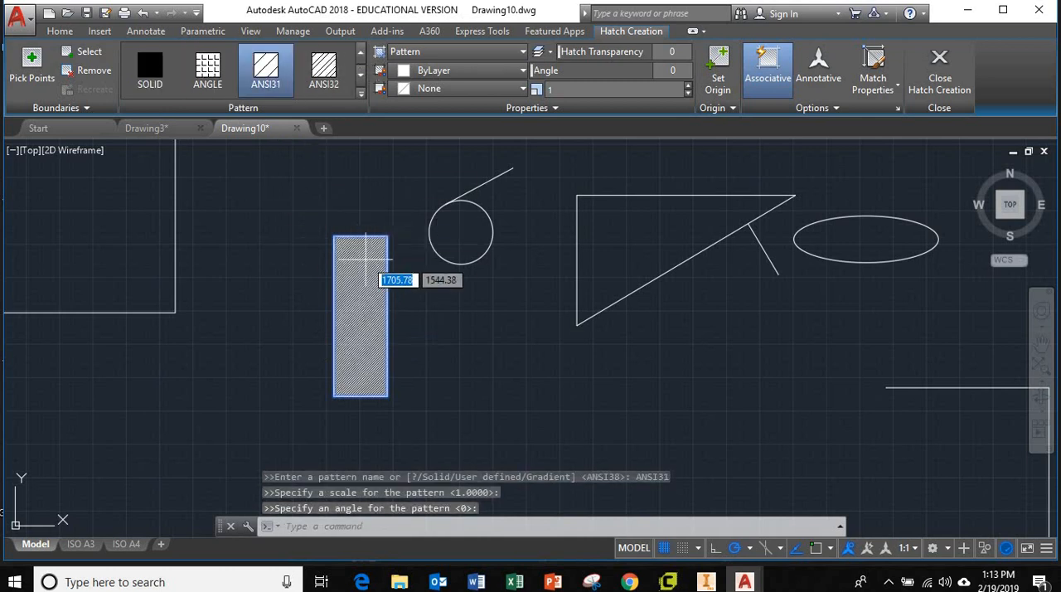
# Step: Try a pattern scale of 4 on the tall narrow rectangle's ANSI31 hatch and settle on 2
pyautogui.scroll(5, 384, 299)
pyautogui.scroll(-4, 380, 311)
pyautogui.scroll(4, 379, 311)
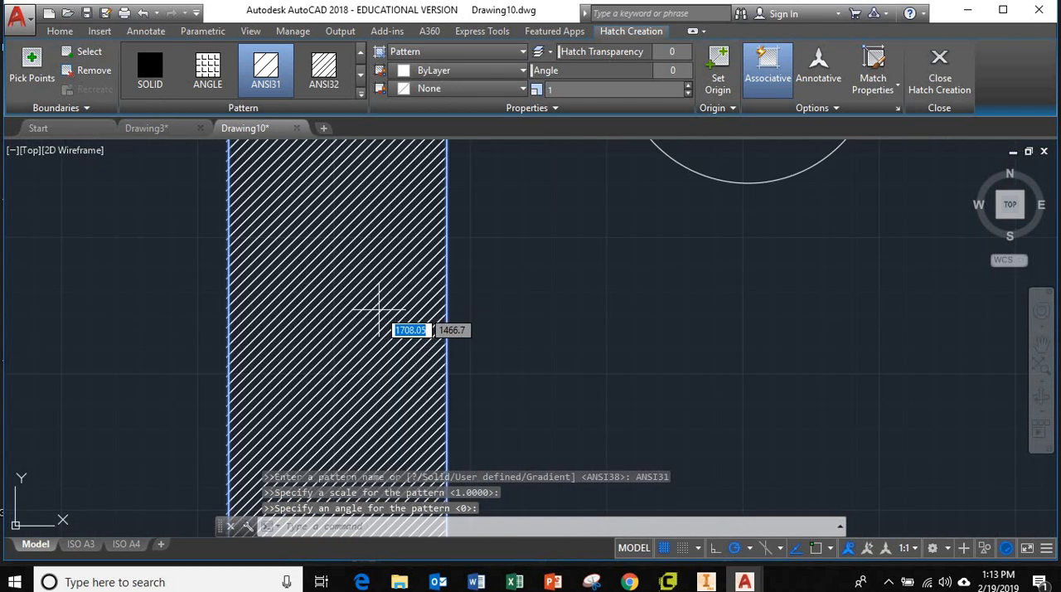
pyautogui.scroll(2, 379, 311)
pyautogui.scroll(-6, 380, 311)
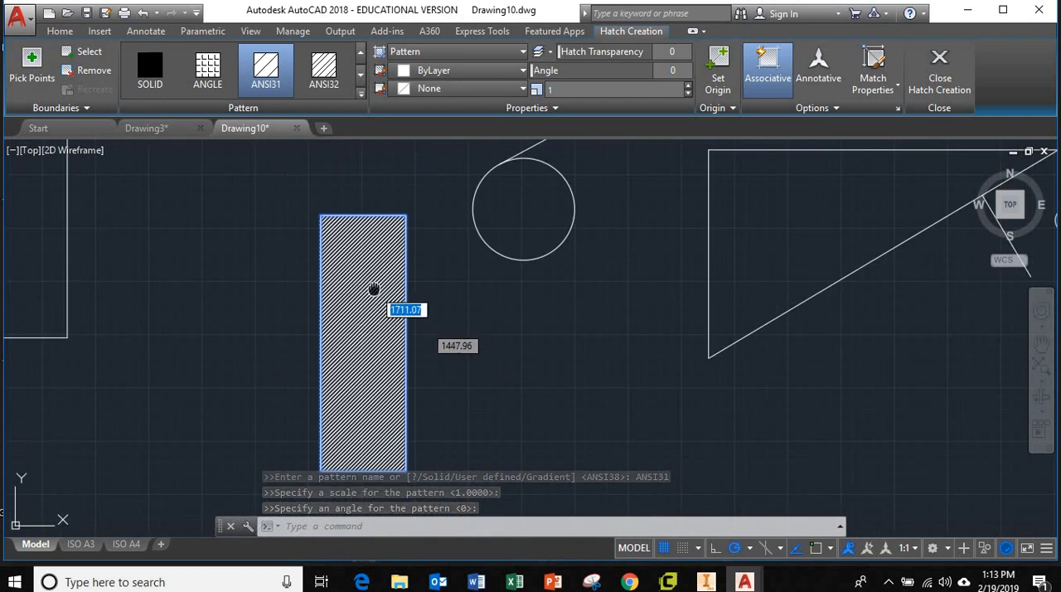
pyautogui.moveTo(374, 289)
pyautogui.mouseDown(button='middle')
pyautogui.moveTo(368, 265)
pyautogui.moveTo(374, 280)
pyautogui.mouseUp(button='middle')
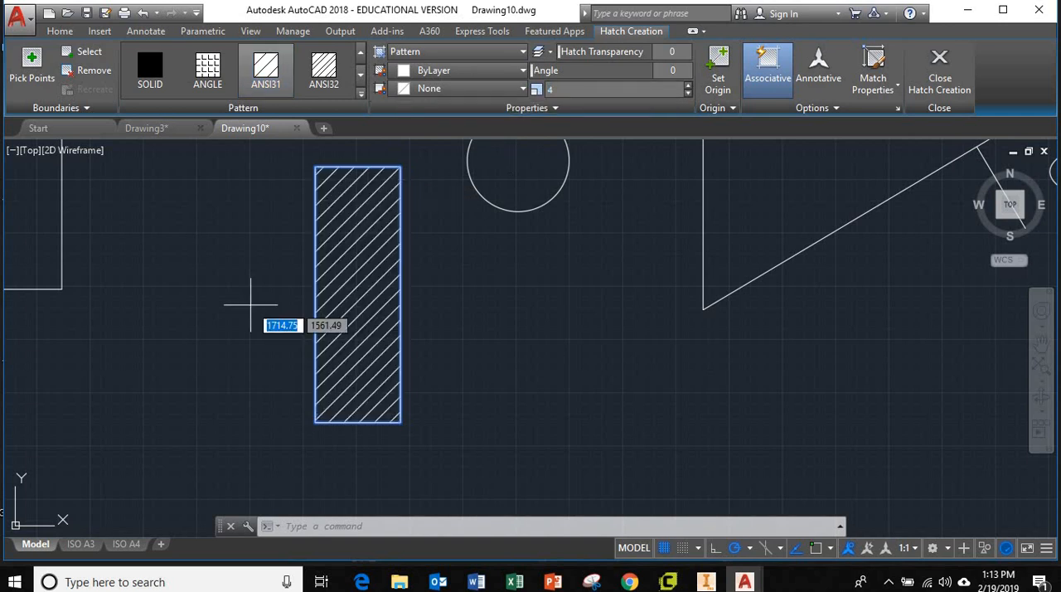
pyautogui.write('2')
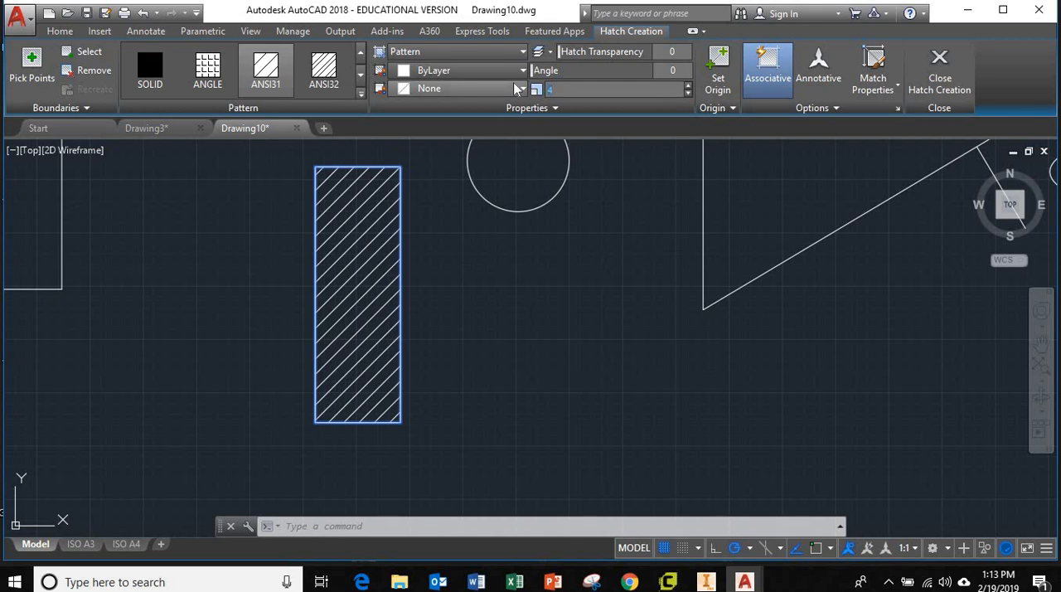
pyautogui.press('Return')
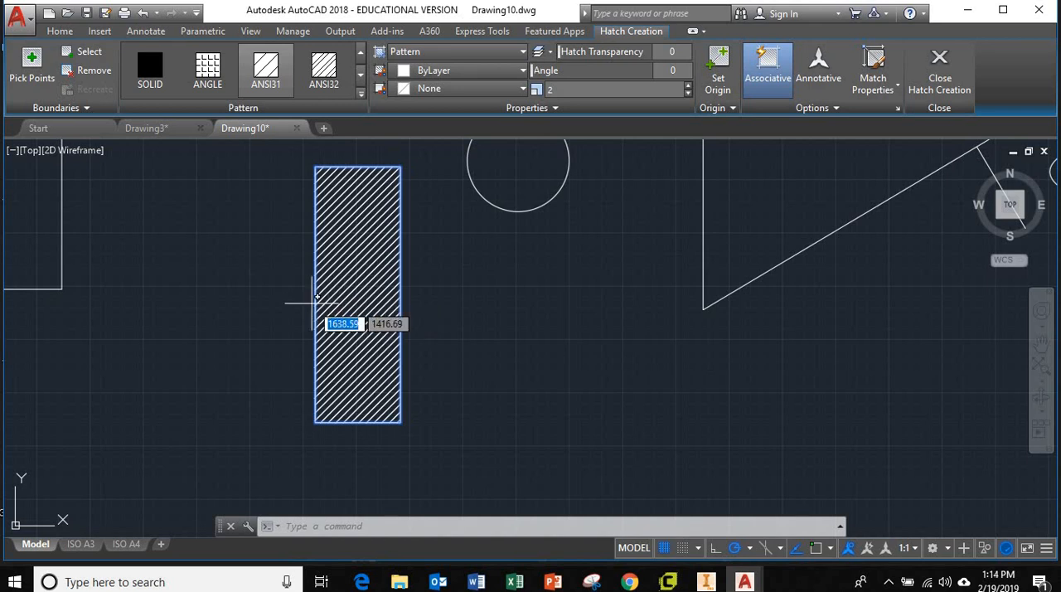
# Step: Try yellow 244,238,81 on the tall rectangle's hatch, settle on orange 205,105,40 and finish the hatch
pyautogui.click(453, 73)
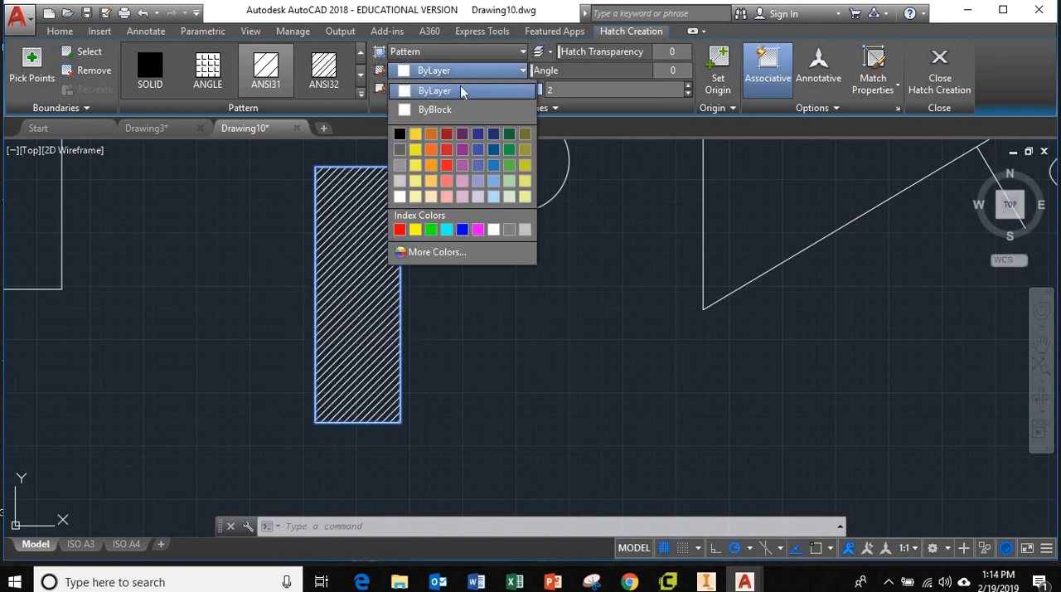
pyautogui.click(415, 165)
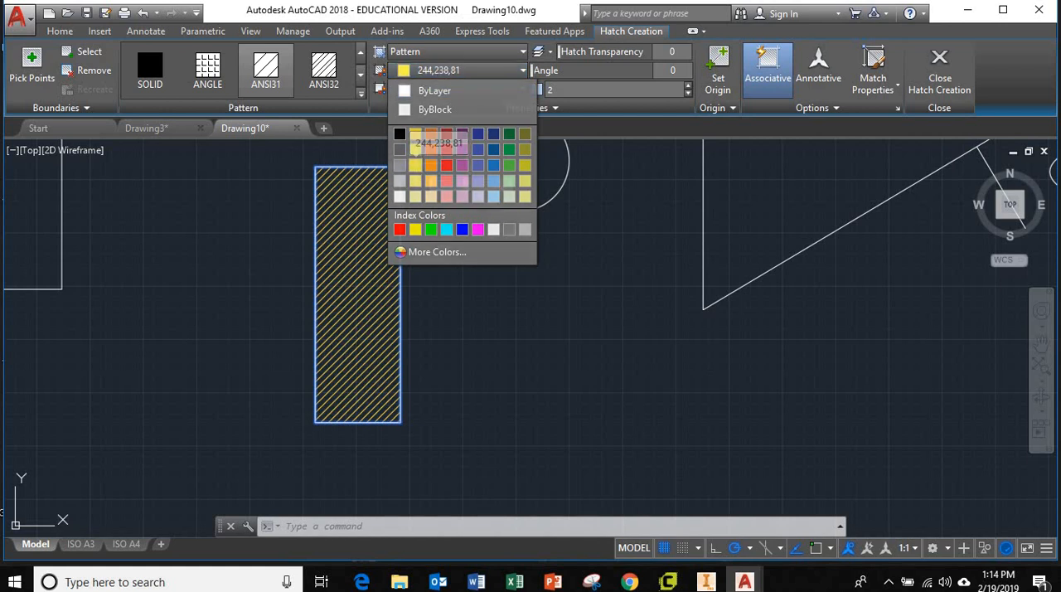
pyautogui.click(456, 71)
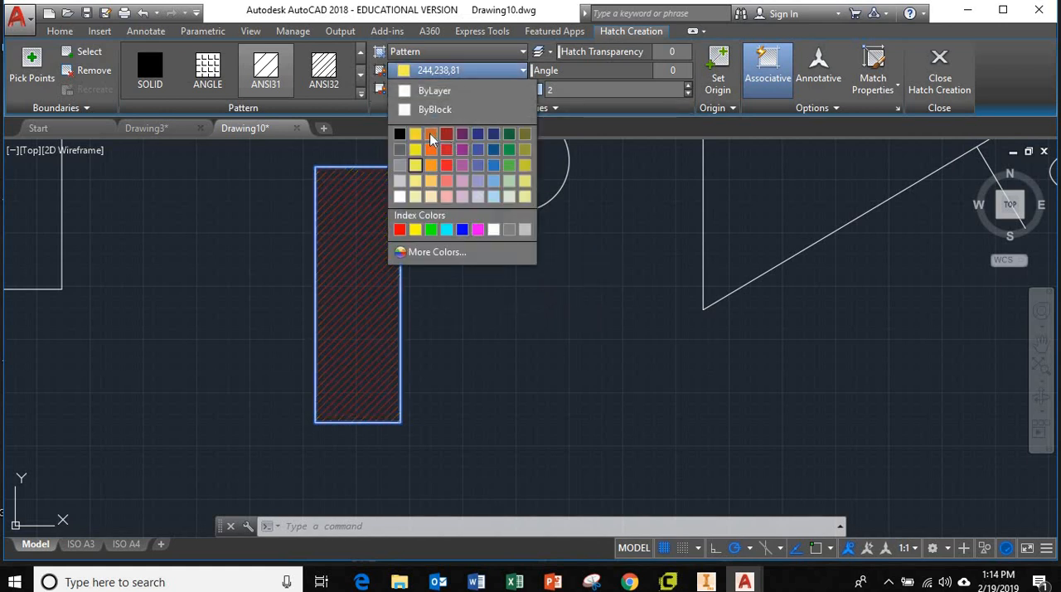
pyautogui.click(431, 134)
pyautogui.press('Escape')
pyautogui.press('Escape')
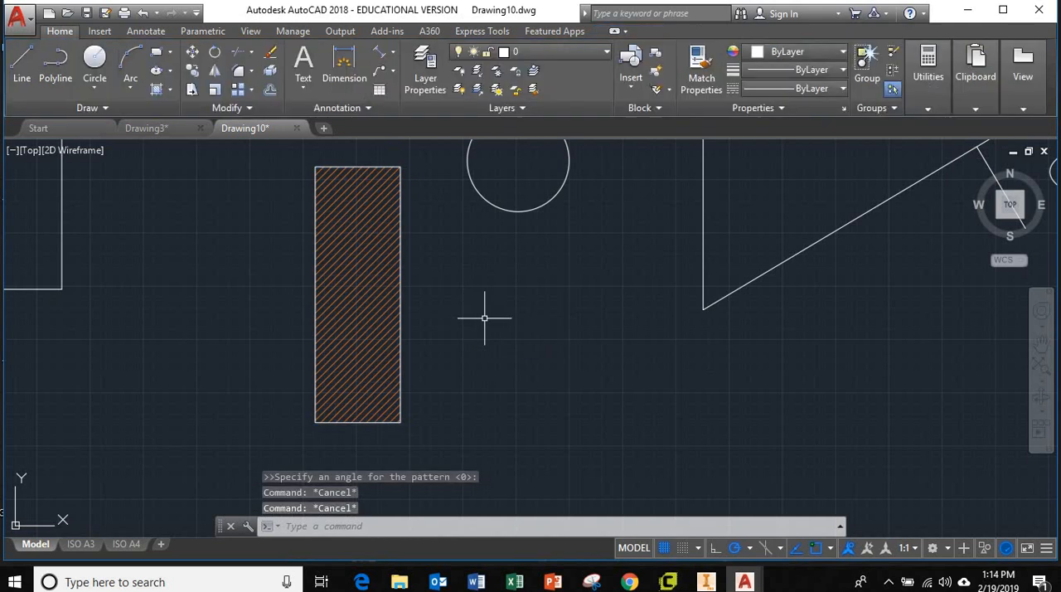
# Step: Draw a rectangle about 390 wide and 260 high in the empty area below the large unhatched rectangle
pyautogui.scroll(-2, 486, 318)
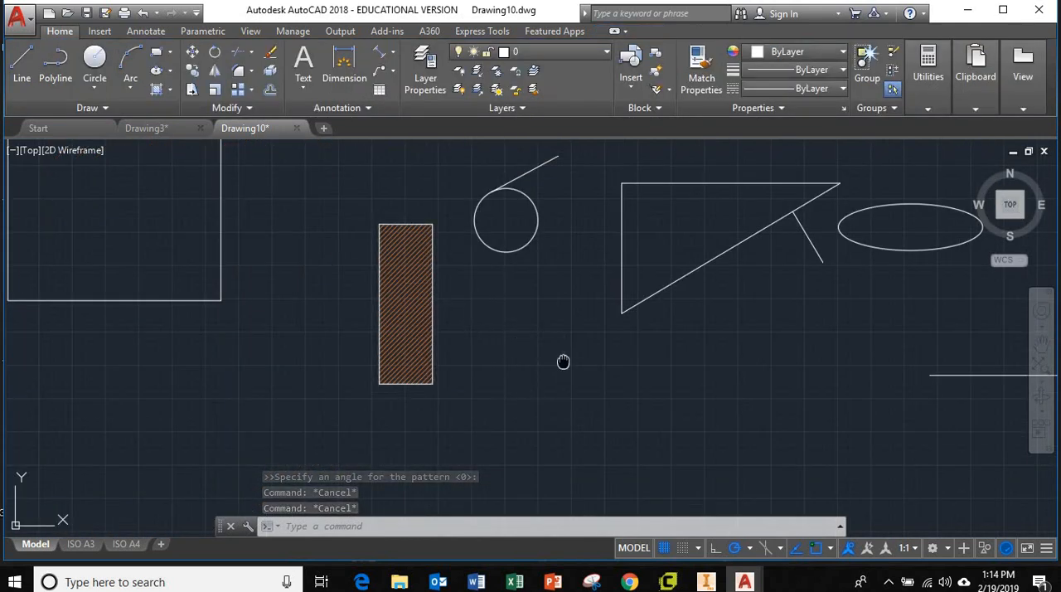
pyautogui.moveTo(564, 362); pyautogui.dragTo(512, 381, button='middle')
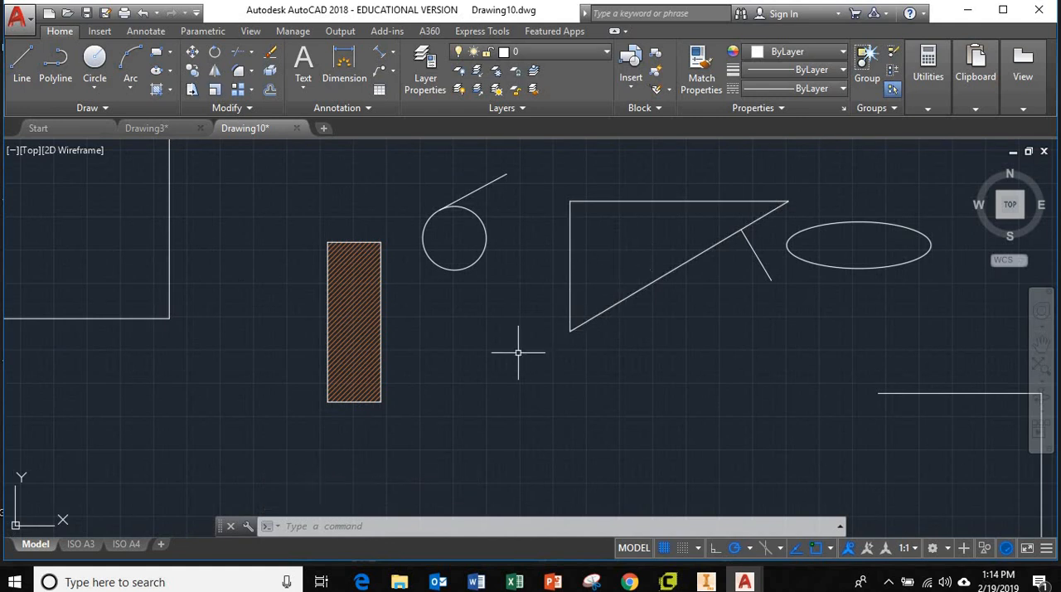
pyautogui.scroll(-4, 484, 359)
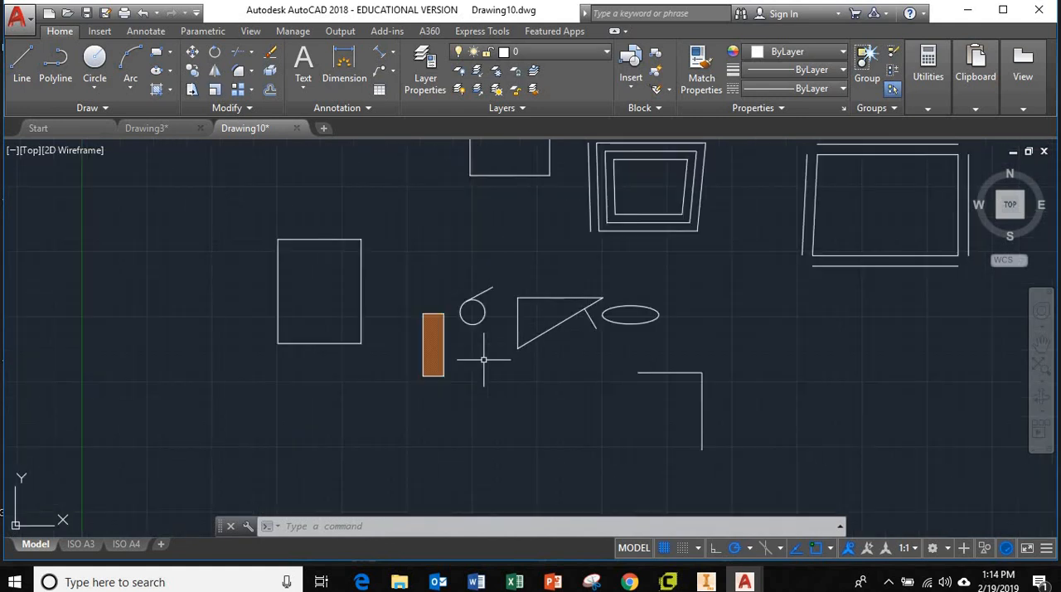
pyautogui.scroll(2, 481, 309)
pyautogui.moveTo(514, 405); pyautogui.dragTo(635, 249, button='middle')
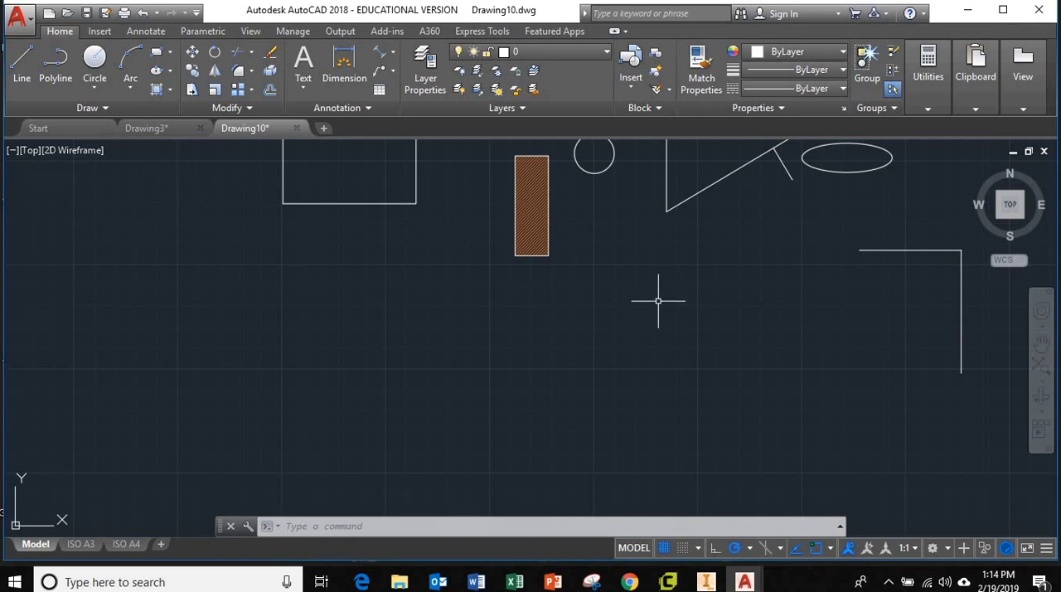
pyautogui.scroll(1, 652, 279)
pyautogui.scroll(-1, 639, 284)
pyautogui.moveTo(639, 284); pyautogui.dragTo(523, 332, button='middle')
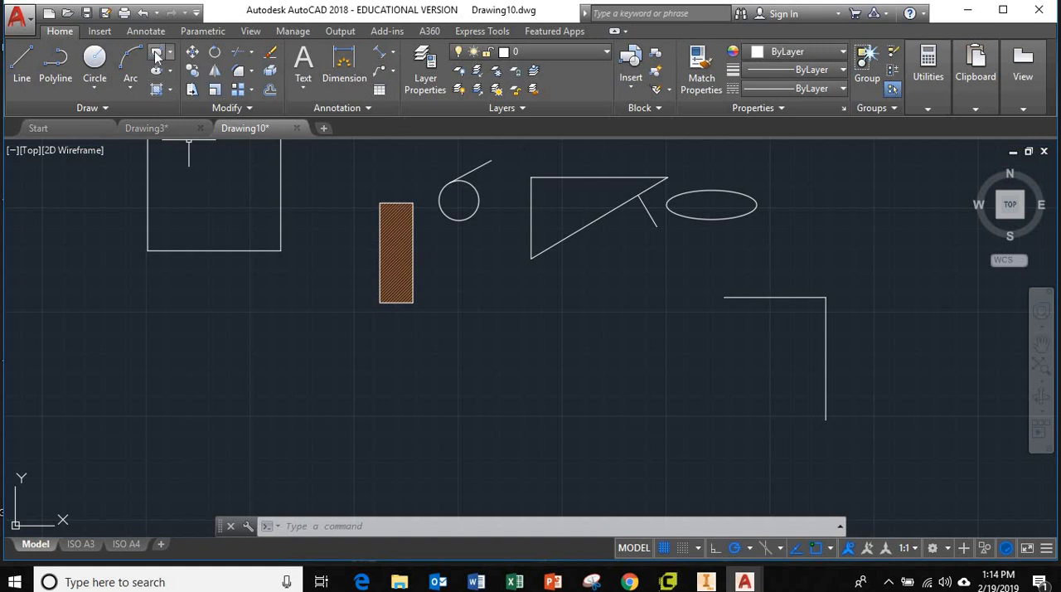
pyautogui.click(156, 56)
pyautogui.click(199, 340)
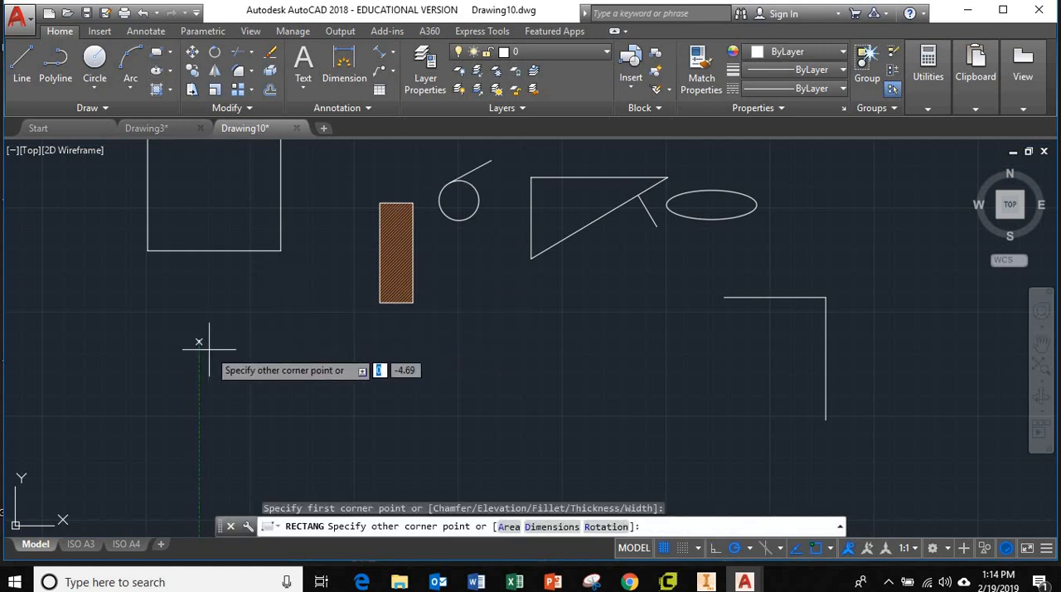
pyautogui.click(329, 426)
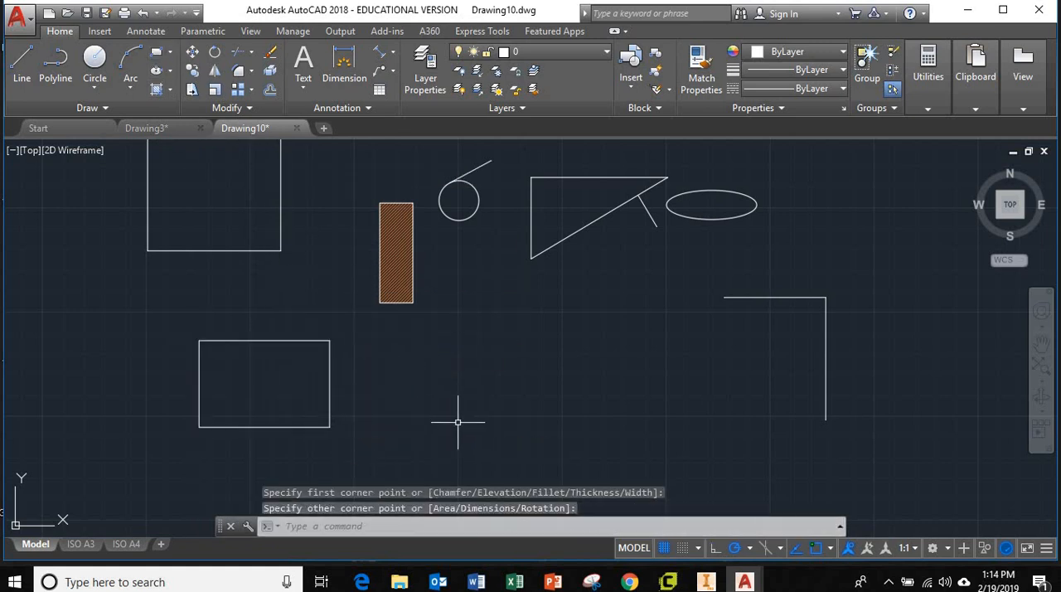
# Step: Offset the new rectangle outward by 60 to form a frame around it
pyautogui.write('off')
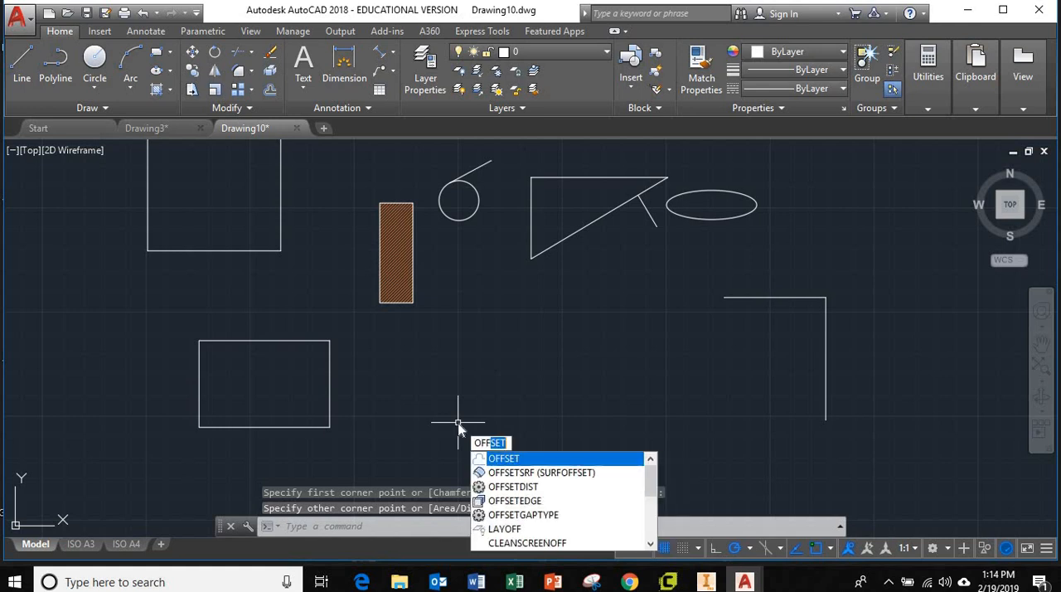
pyautogui.press('Return')
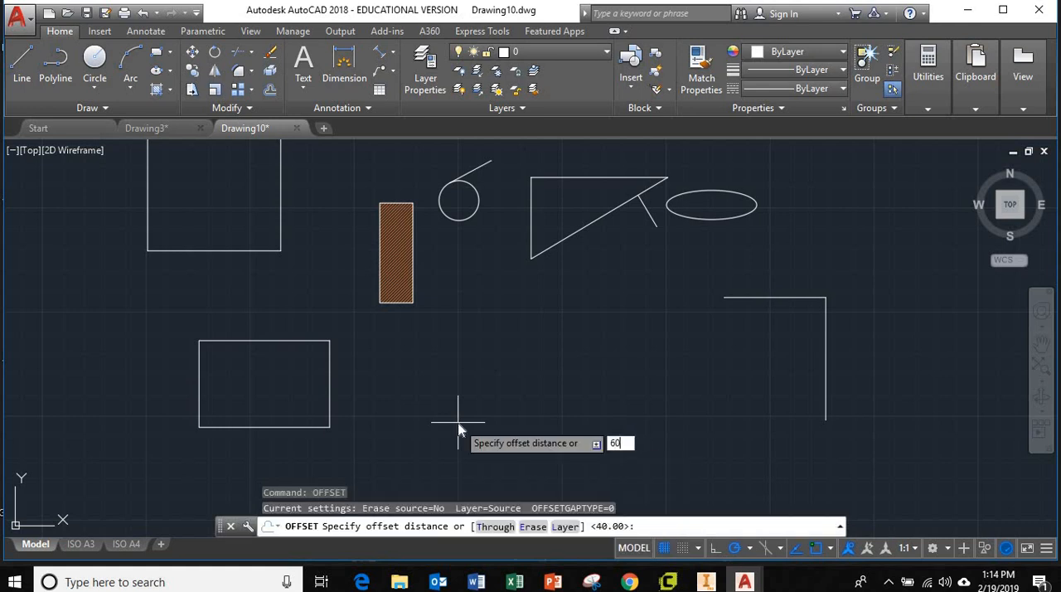
pyautogui.write('60')
pyautogui.press('Return')
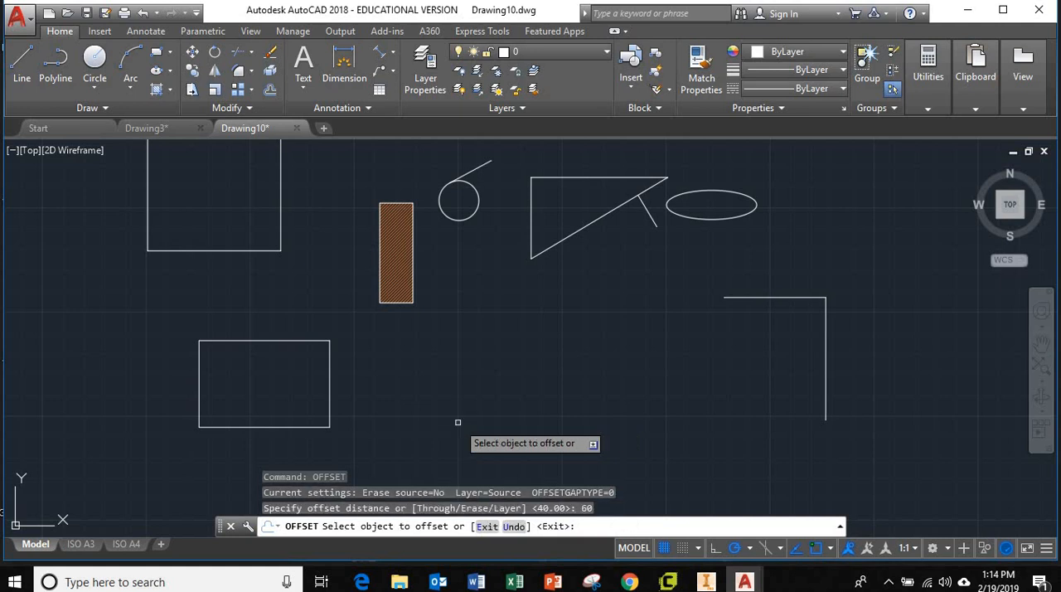
pyautogui.click(327, 384)
pyautogui.click(348, 388)
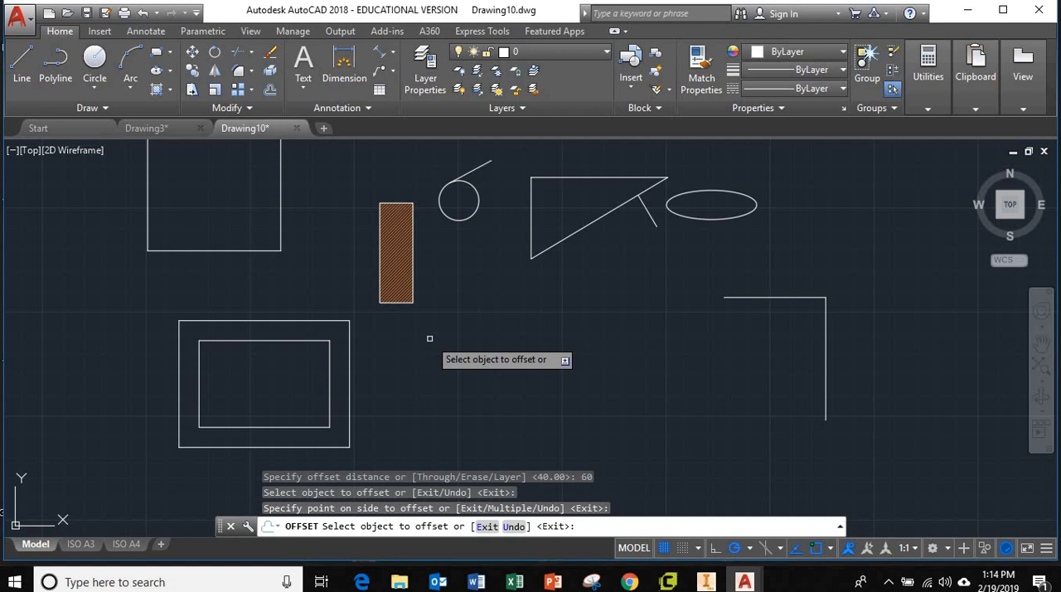
pyautogui.press('Escape')
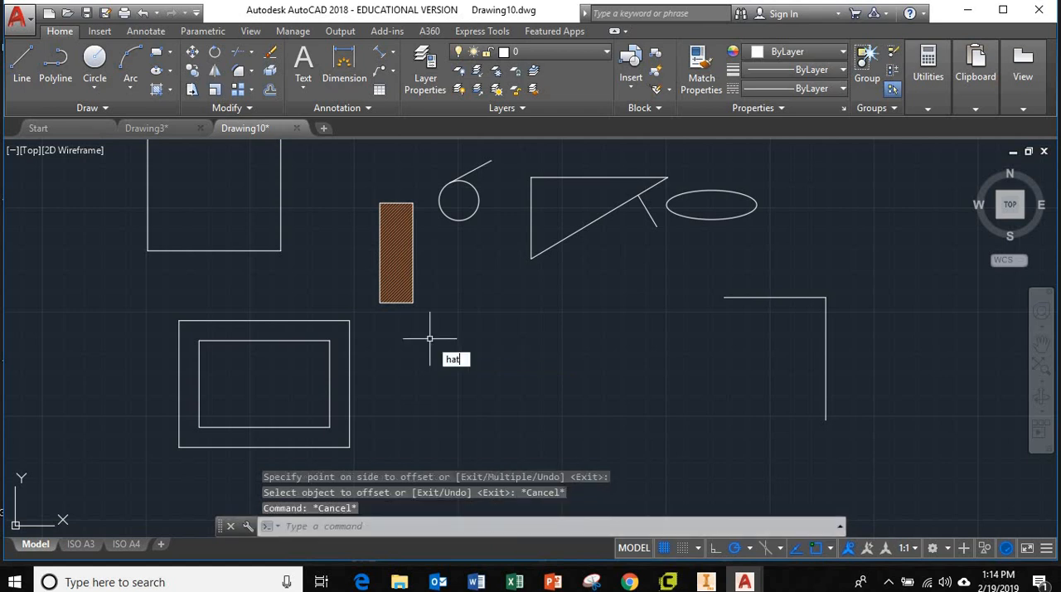
# Step: Hatch the band between the two nested rectangles, trying the ANGLE pattern and settling on ANSI32
pyautogui.press('Return')
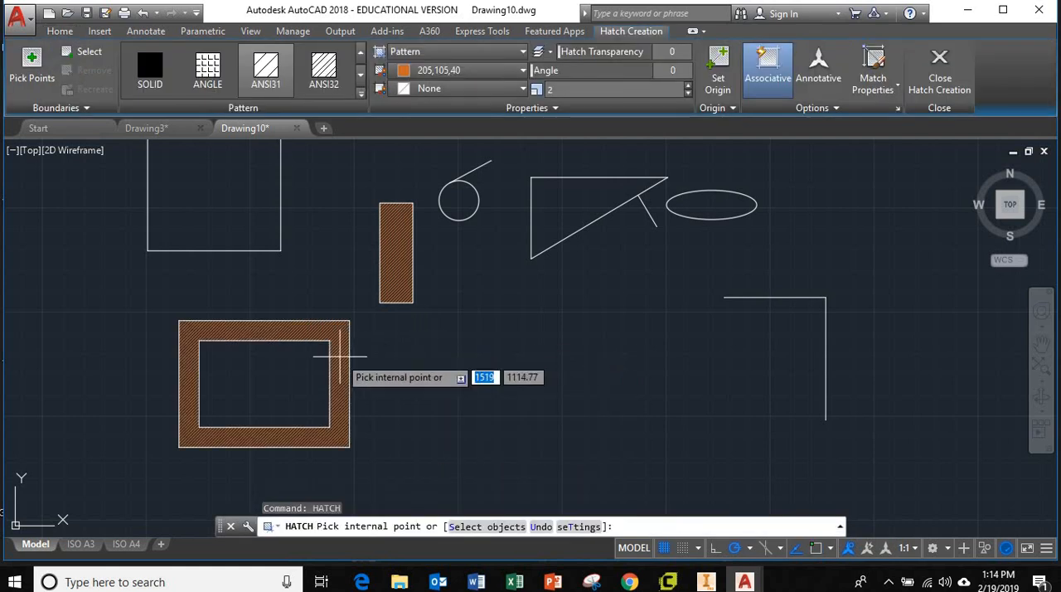
pyautogui.click(340, 352)
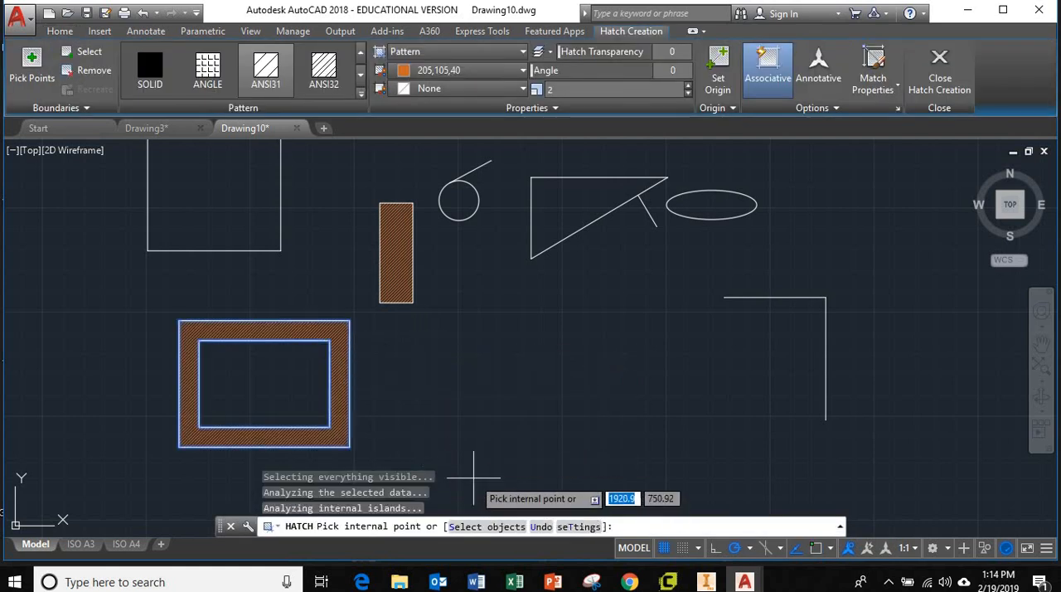
pyautogui.click(214, 73)
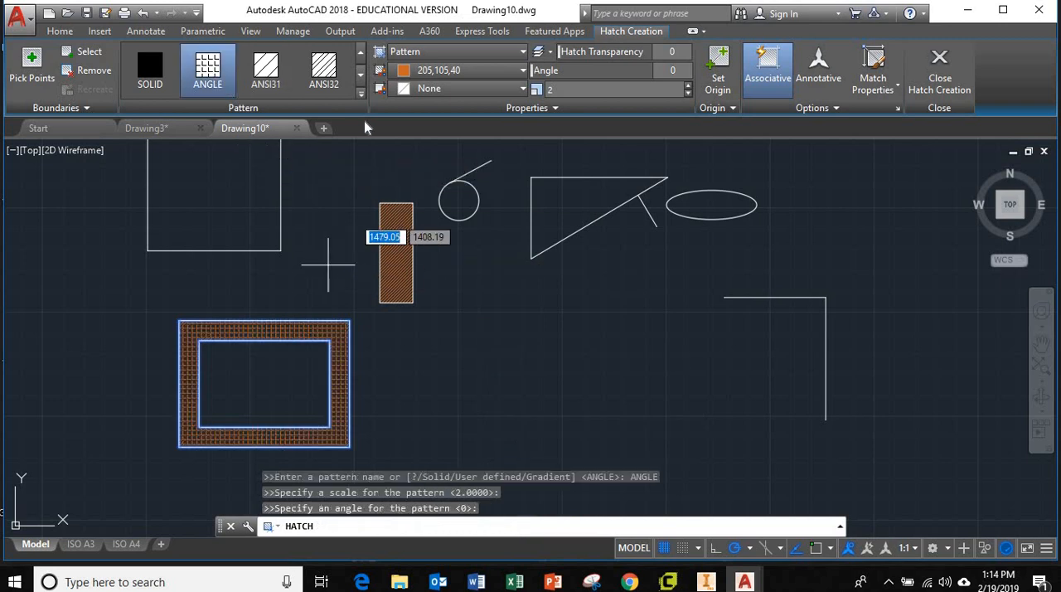
pyautogui.click(323, 68)
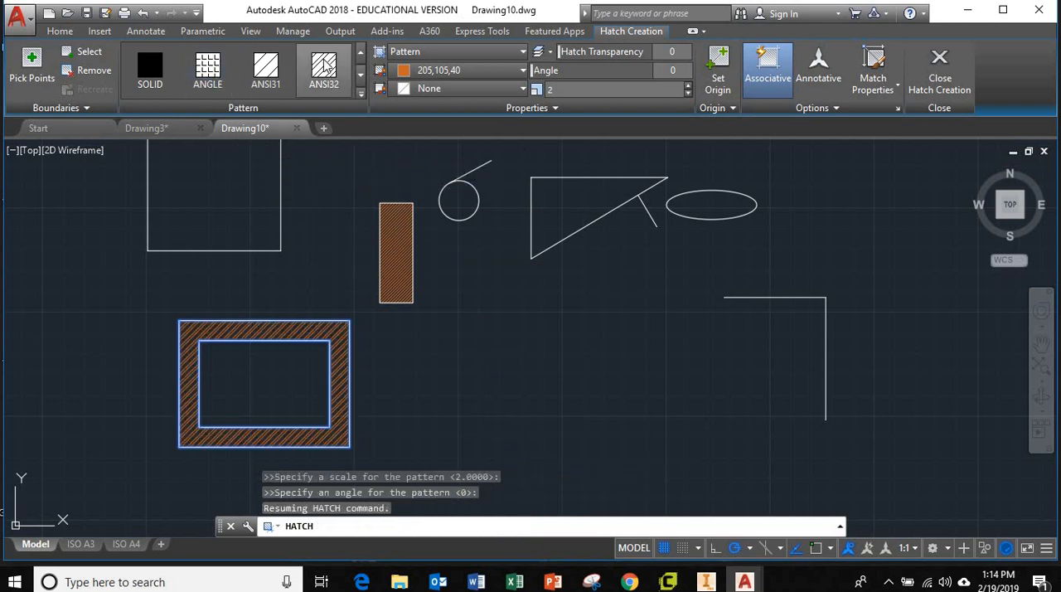
# Step: Set the frame hatch's color to yellow 248,215,49 and finish the hatch
pyautogui.click(449, 71)
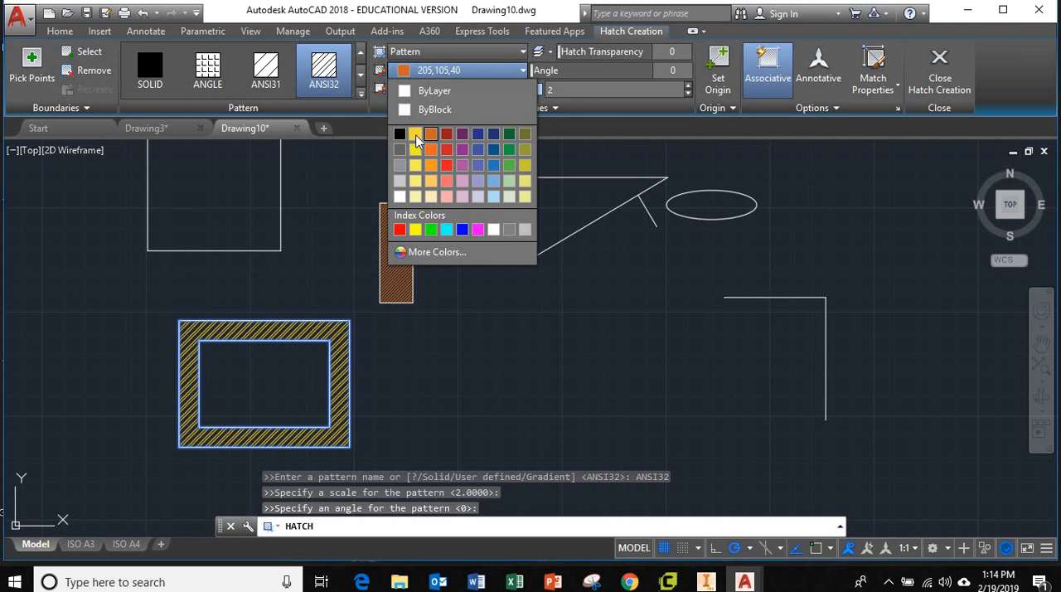
pyautogui.click(414, 134)
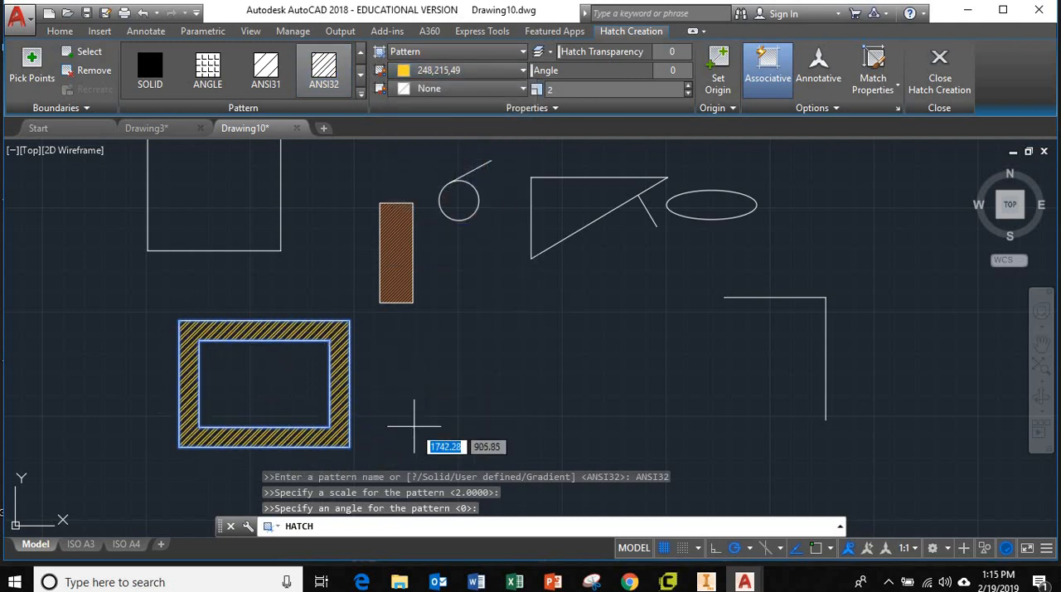
pyautogui.press('Escape')
pyautogui.press('Escape')
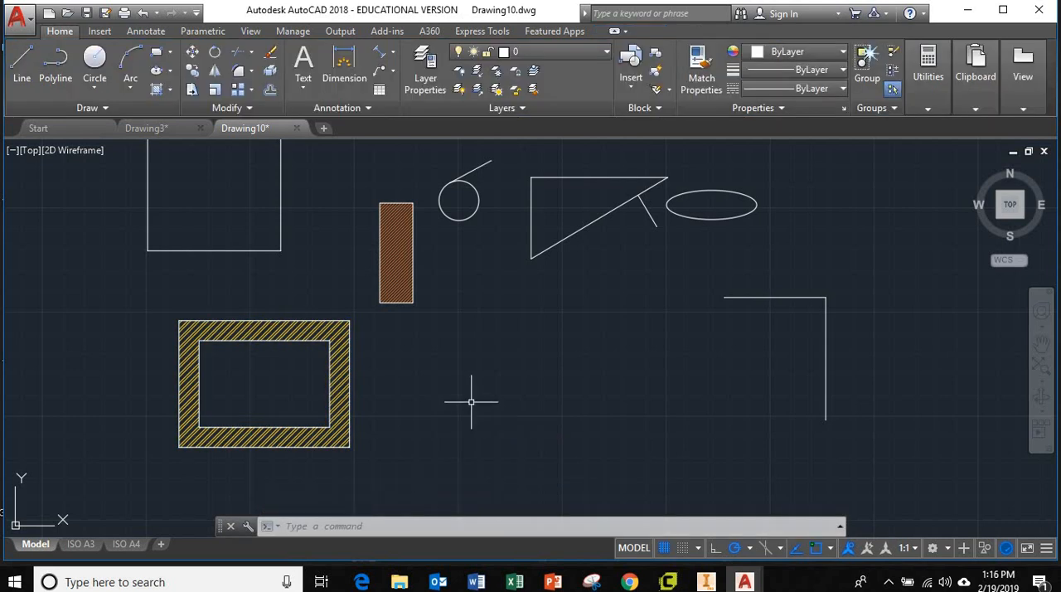
# Step: Look over all the practice shapes in the drawing, including the polygons above the small rectangle
pyautogui.scroll(3, 579, 292)
pyautogui.scroll(-10, 579, 291)
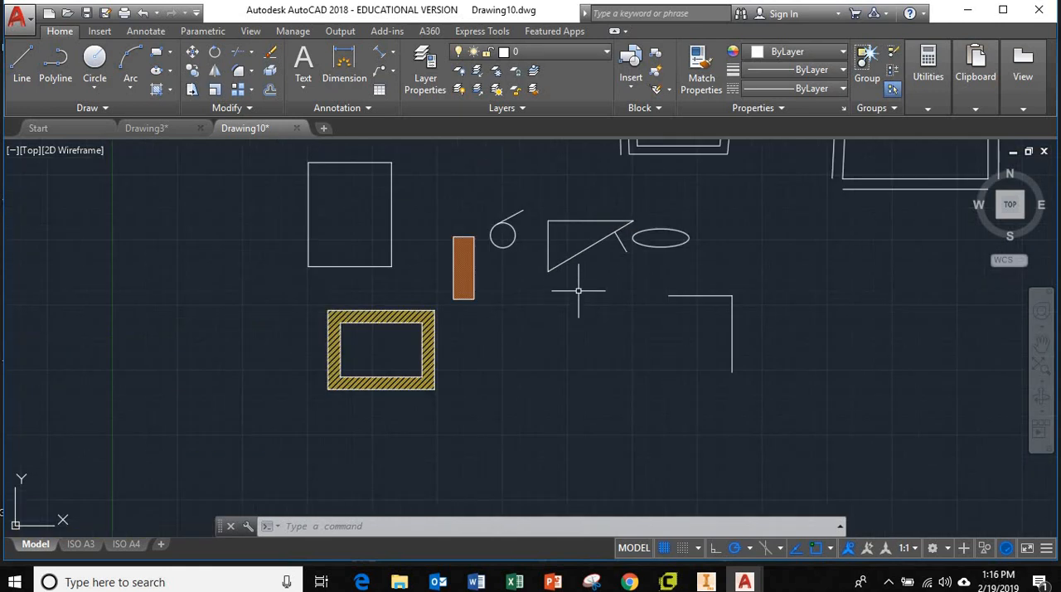
pyautogui.moveTo(681, 274)
pyautogui.mouseDown(button='middle')
pyautogui.moveTo(633, 308)
pyautogui.moveTo(592, 380)
pyautogui.mouseUp(button='middle')
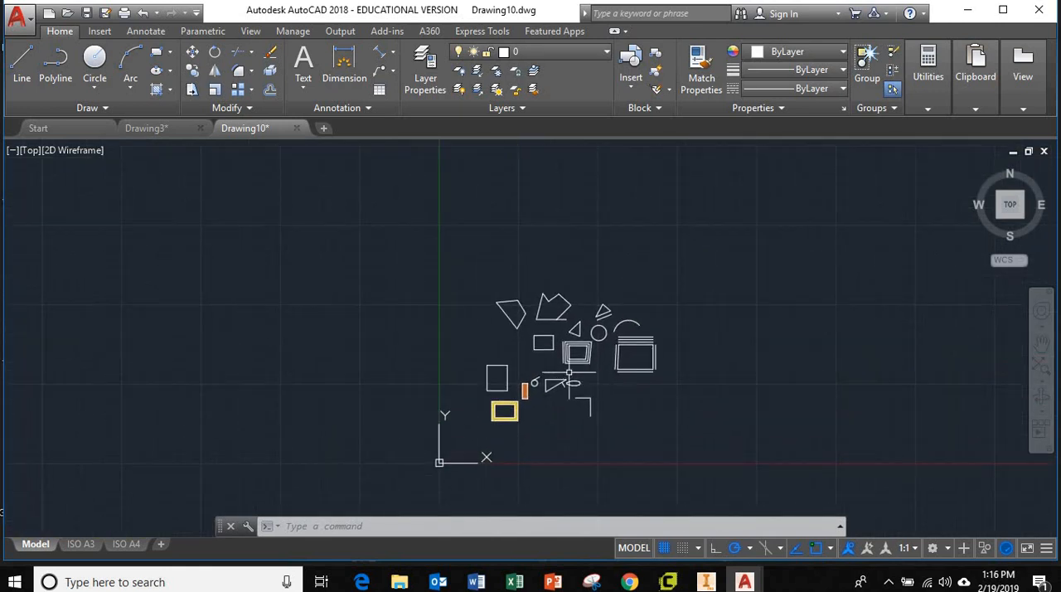
pyautogui.scroll(4, 568, 368)
pyautogui.scroll(-4, 564, 364)
pyautogui.scroll(4, 564, 365)
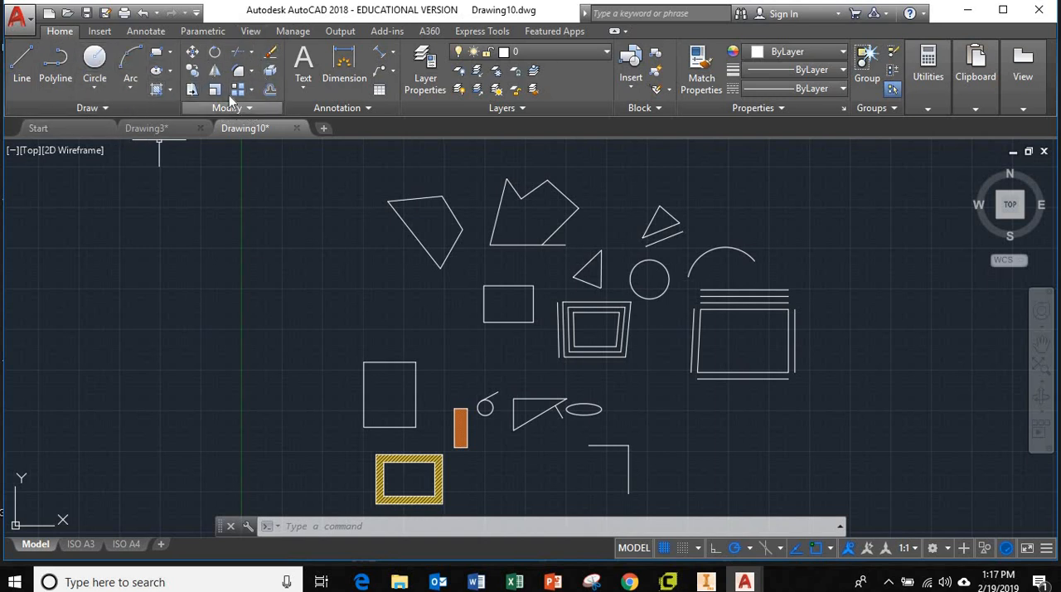
pyautogui.scroll(2, 781, 383)
pyautogui.scroll(-4, 779, 382)
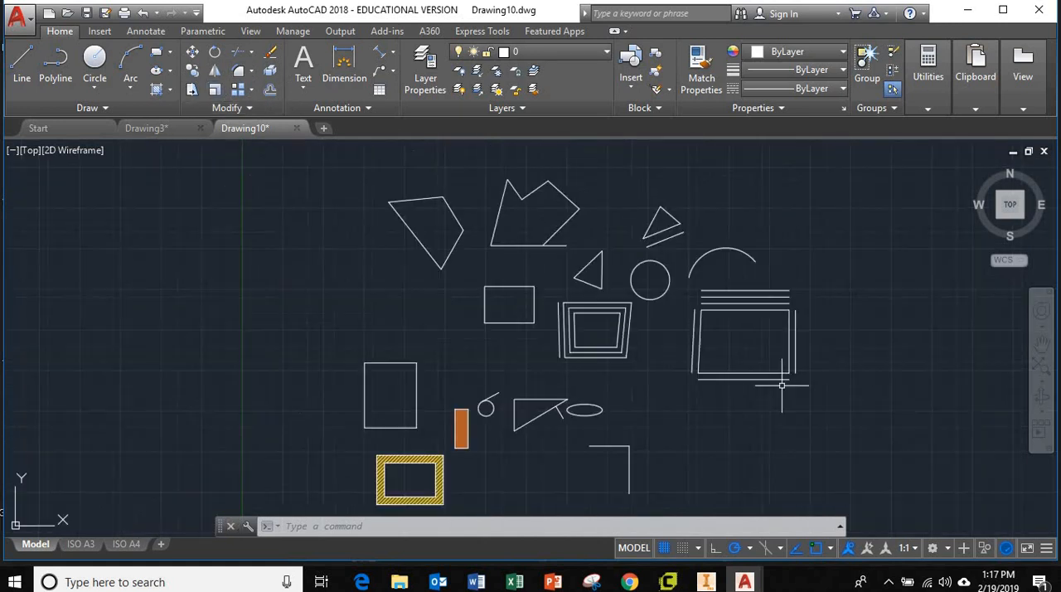
pyautogui.moveTo(771, 398)
pyautogui.mouseDown(button='middle')
pyautogui.moveTo(711, 378)
pyautogui.moveTo(718, 356)
pyautogui.moveTo(719, 367)
pyautogui.mouseUp(button='middle')
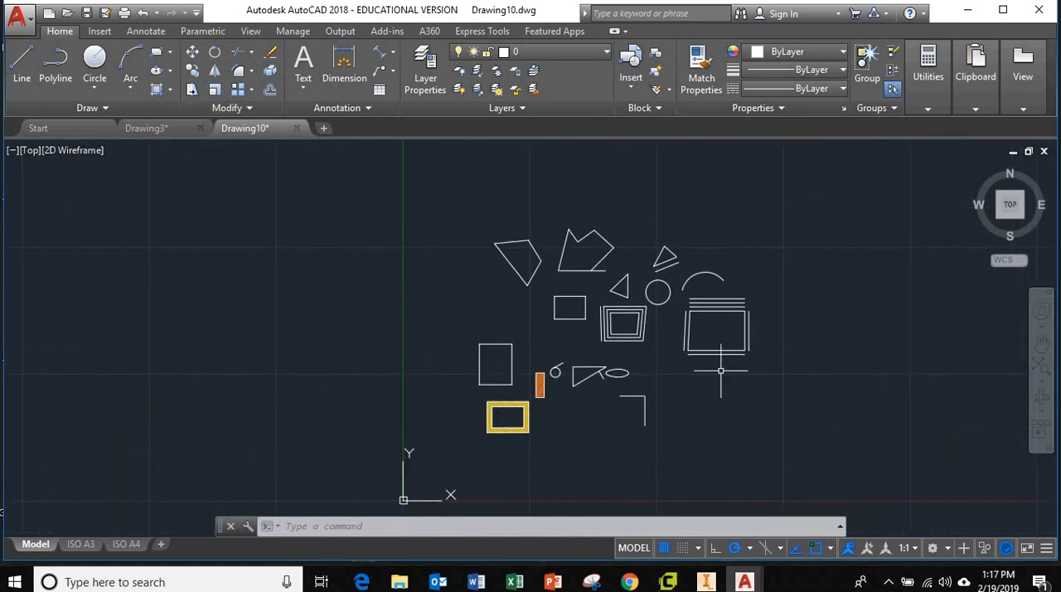
pyautogui.scroll(4, 543, 280)
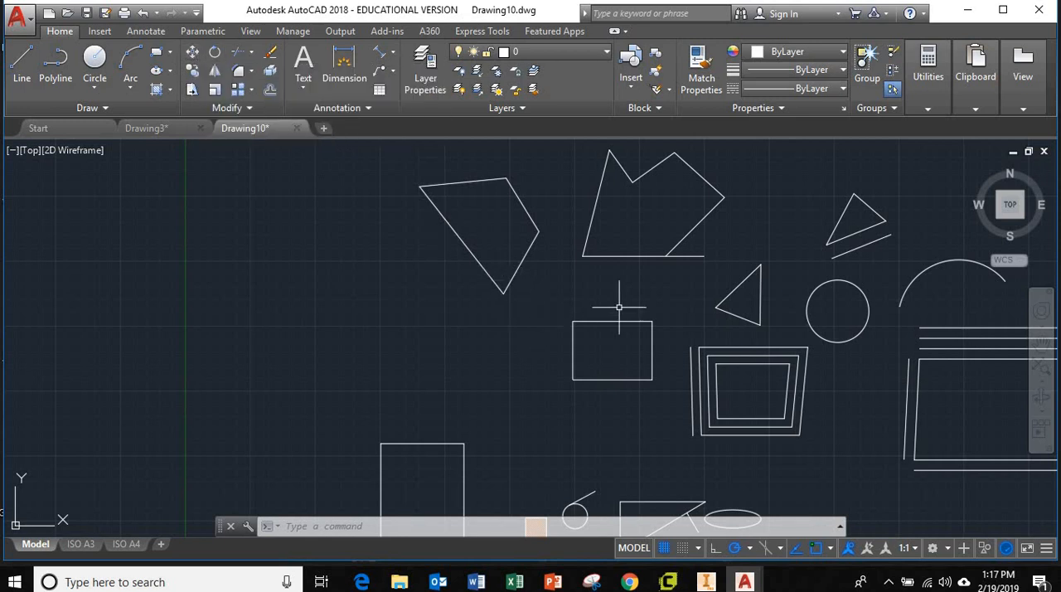
pyautogui.moveTo(409, 285); pyautogui.dragTo(394, 322, button='middle')
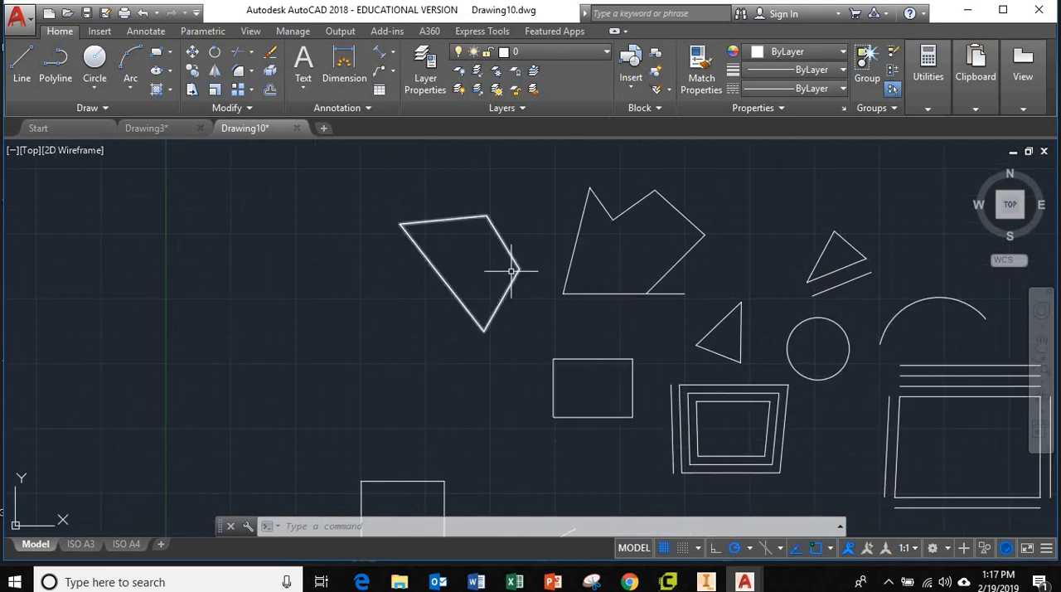
# Step: Move the four-sided polygon down and left toward the Y axis, using its upper-left corner as the base point
pyautogui.click(193, 54)
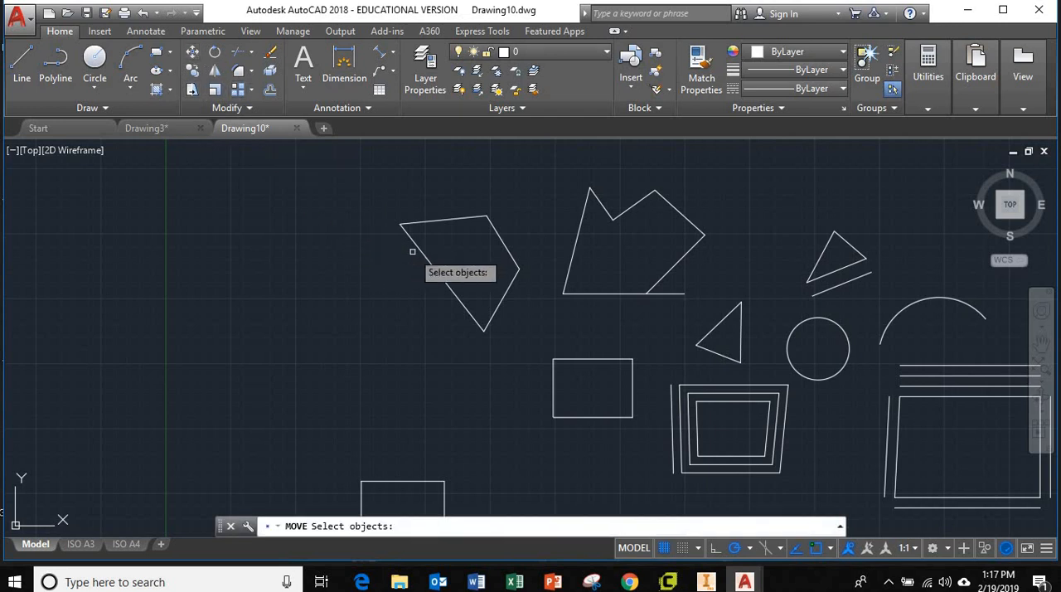
pyautogui.click(421, 251)
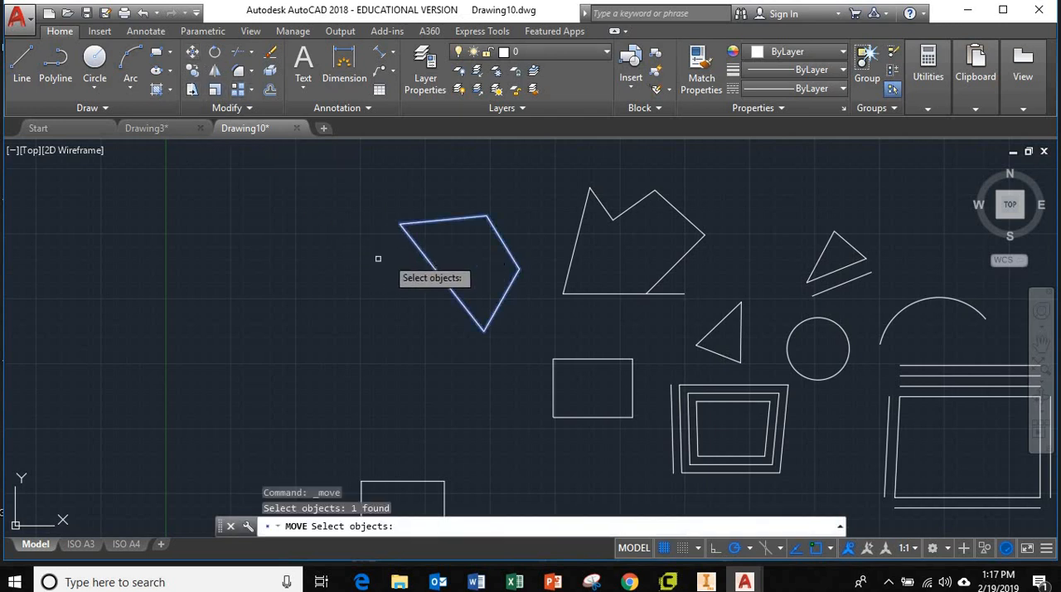
pyautogui.press('Return')
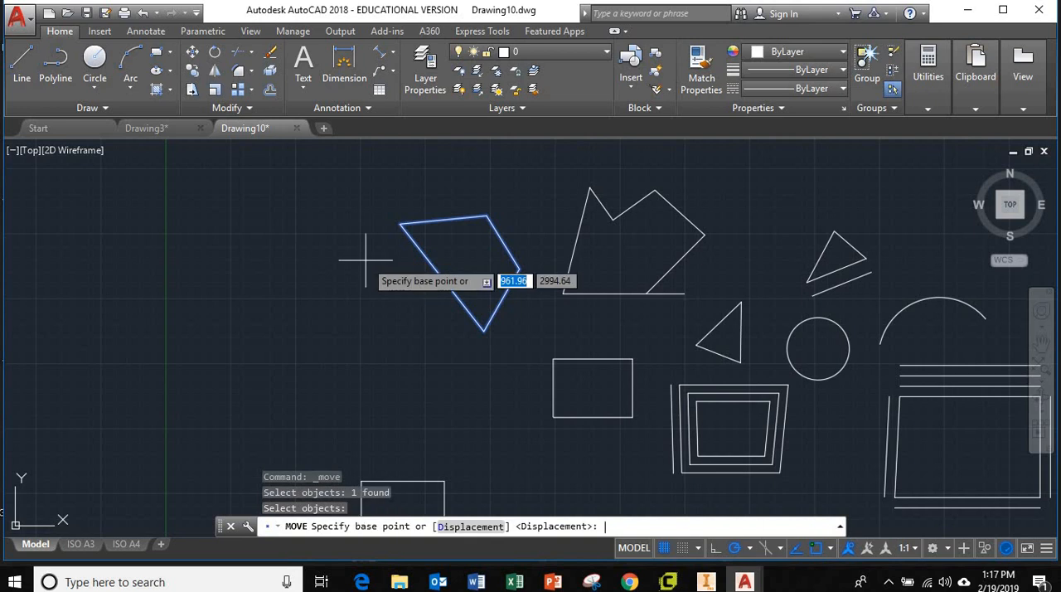
pyautogui.click(399, 224)
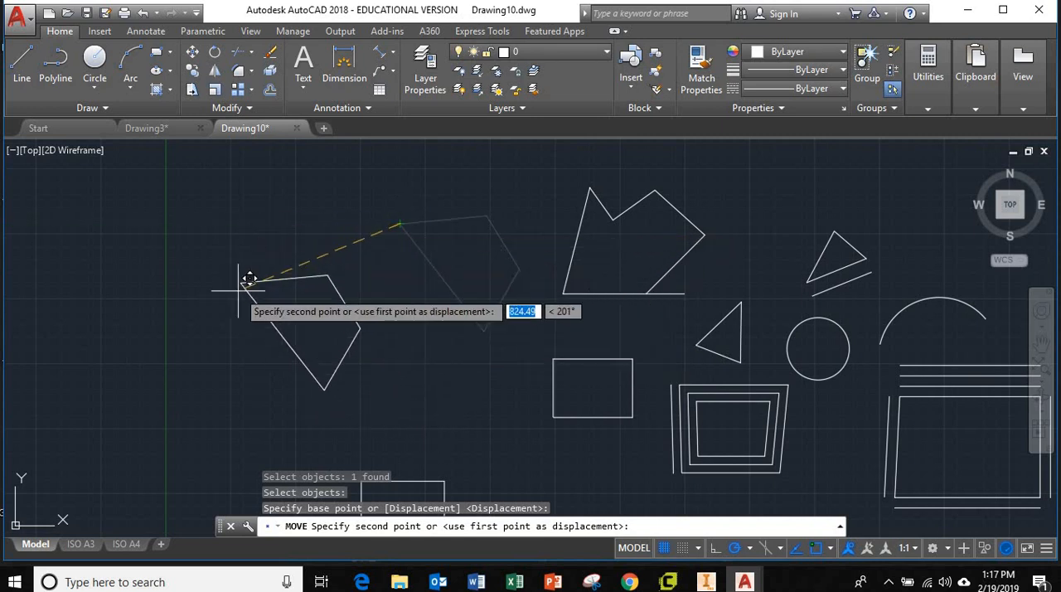
pyautogui.click(236, 321)
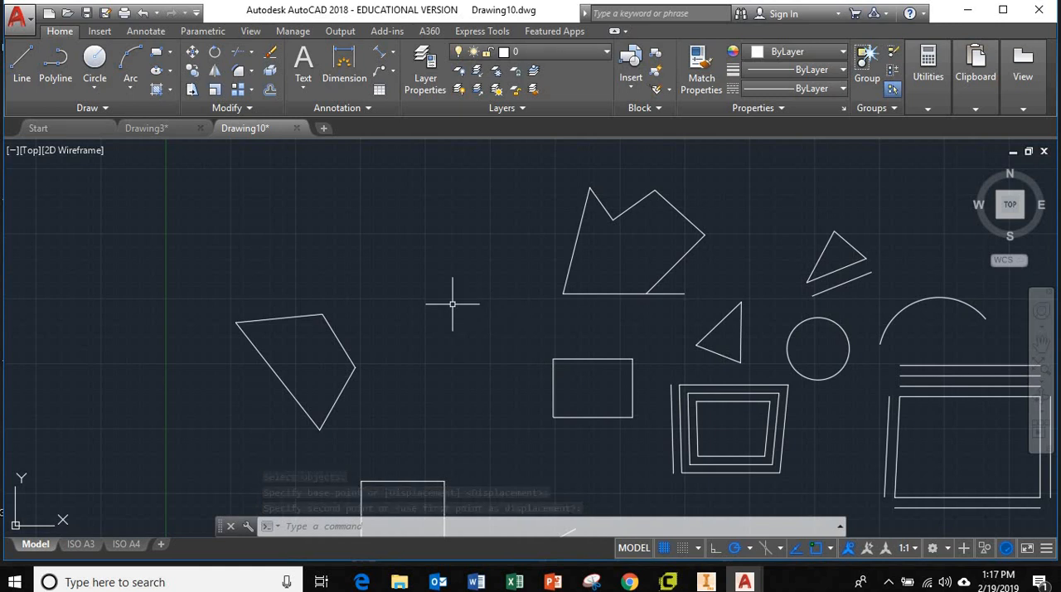
# Step: Move the four-sided polygon about 913 units at 37° up and right, using its upper-right corner as the base point
pyautogui.write('e')
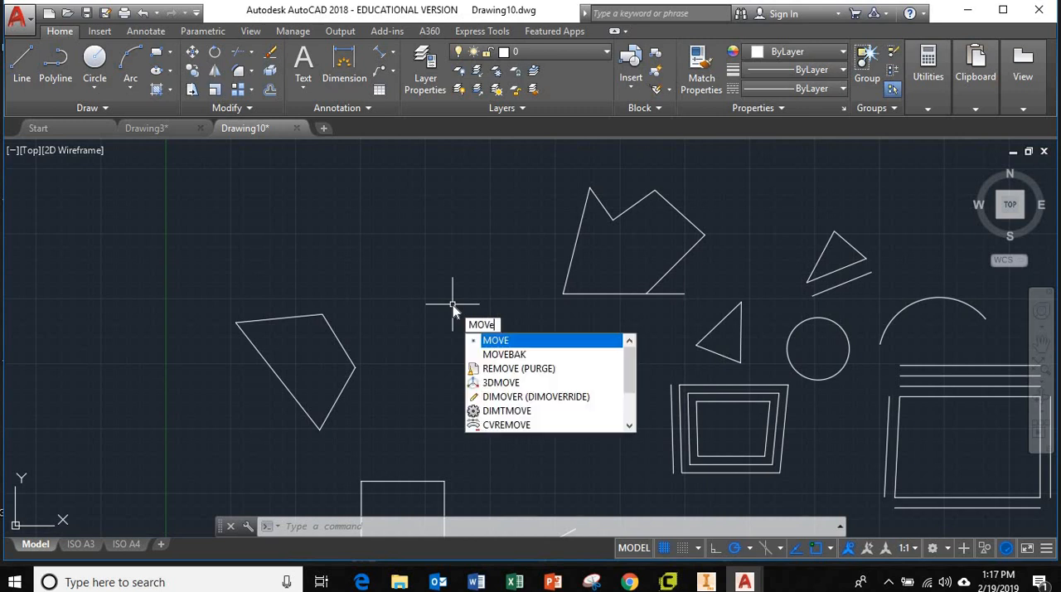
pyautogui.press('Return')
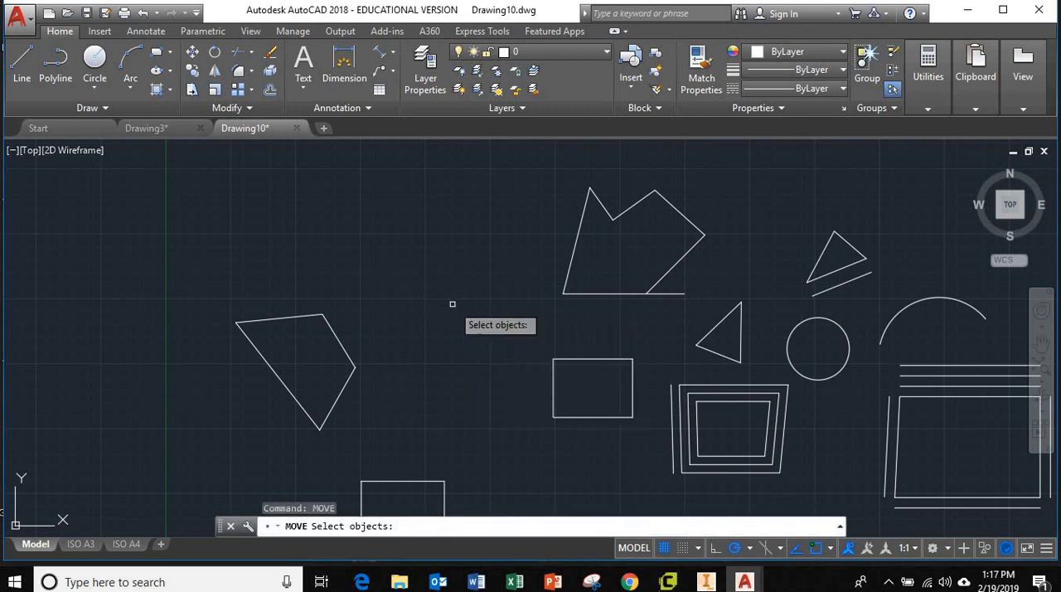
pyautogui.click(376, 444)
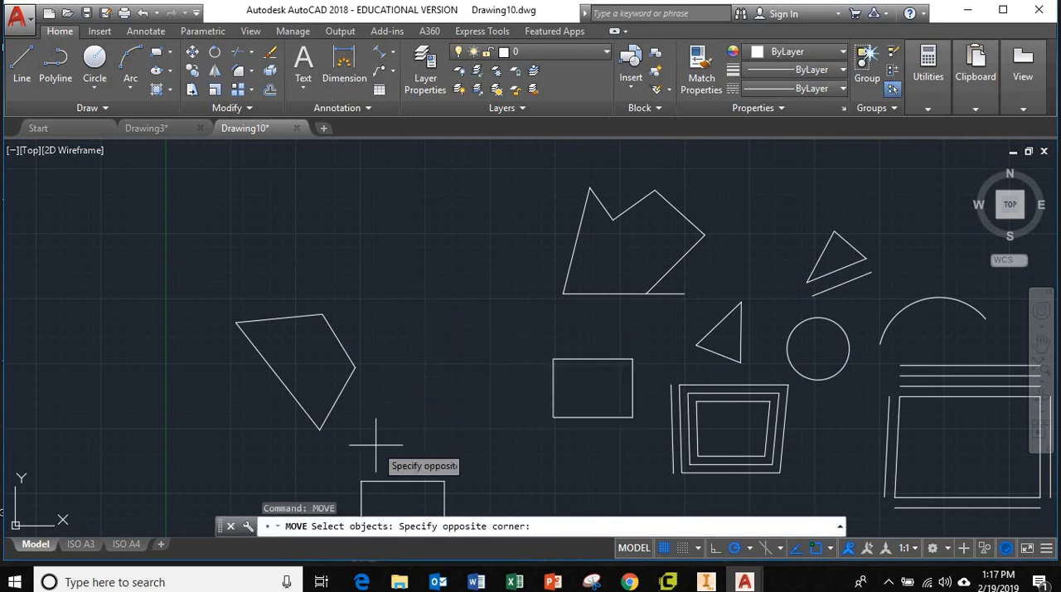
pyautogui.click(222, 295)
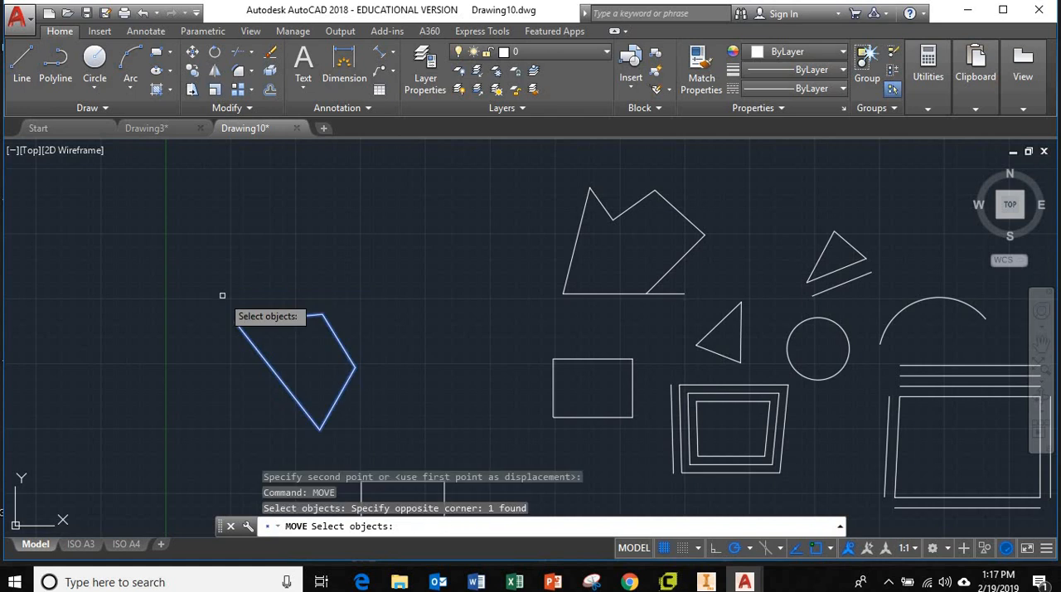
pyautogui.press('Return')
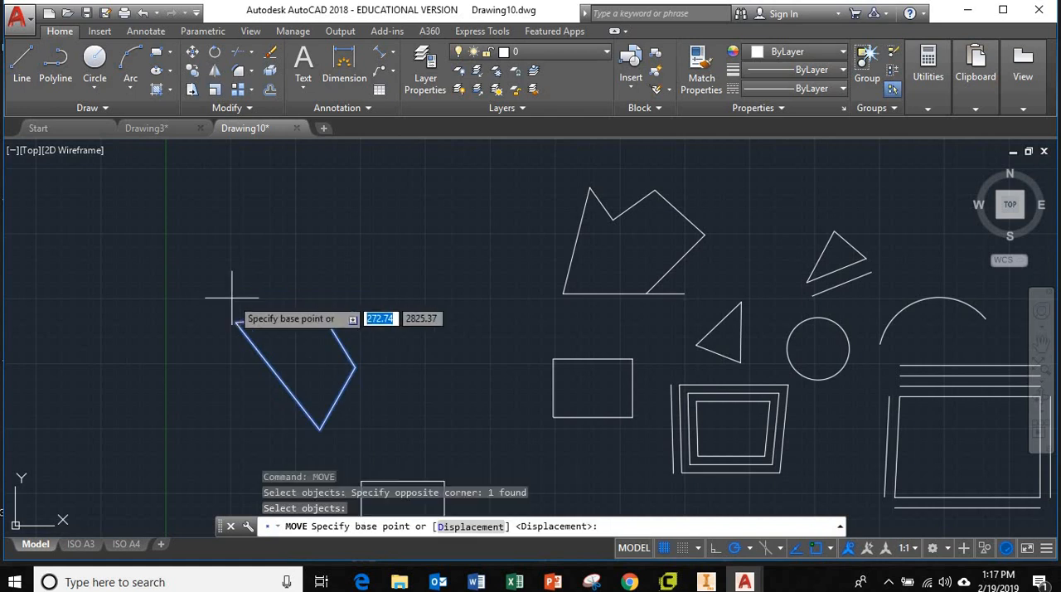
pyautogui.click(323, 314)
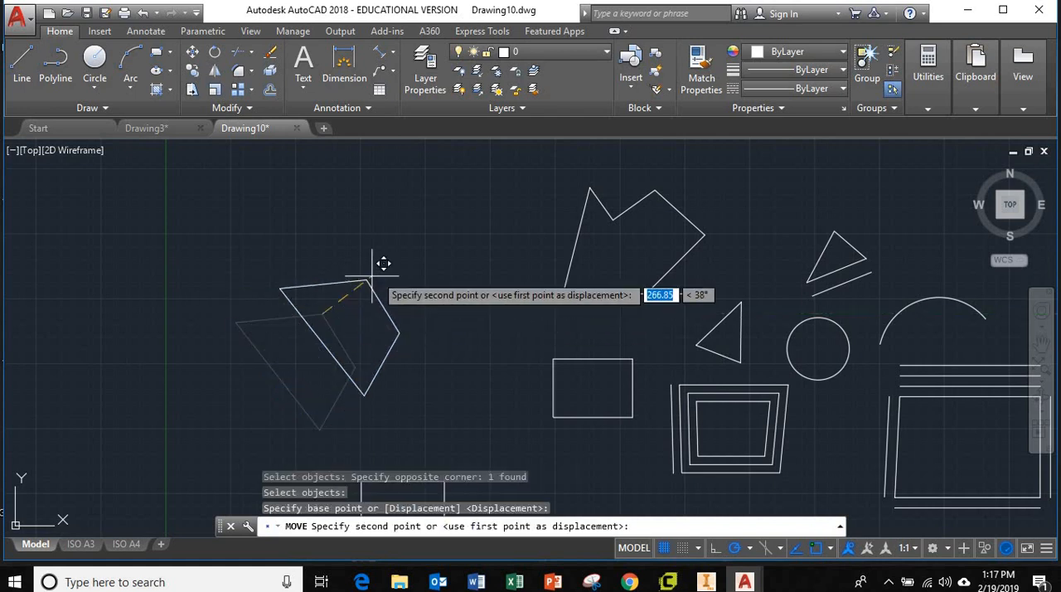
pyautogui.click(475, 200)
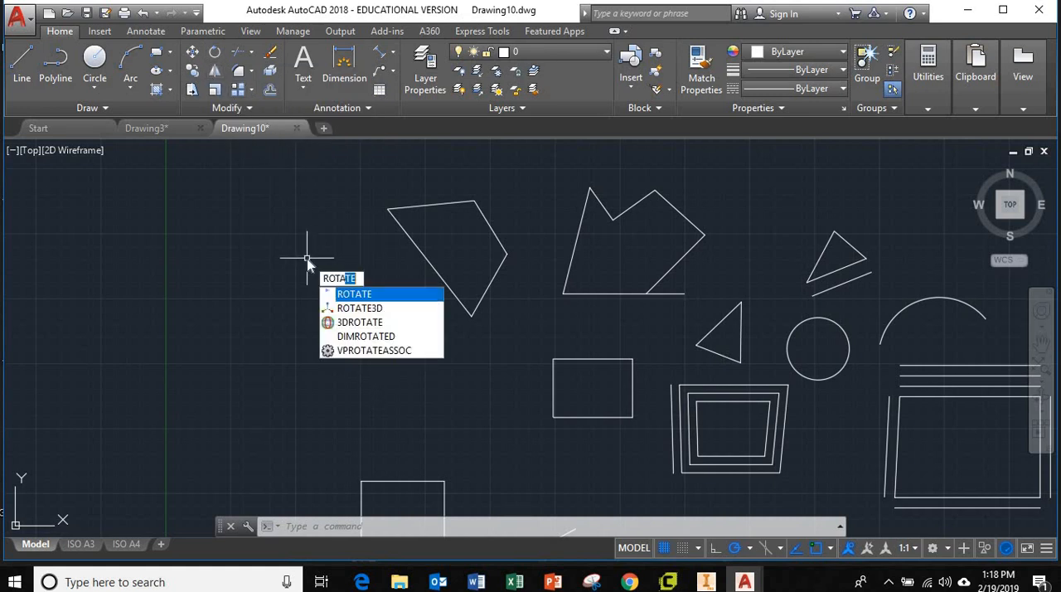
# Step: Rotate the four-sided polygon 90° counterclockwise about its lowest corner
pyautogui.press('Return')
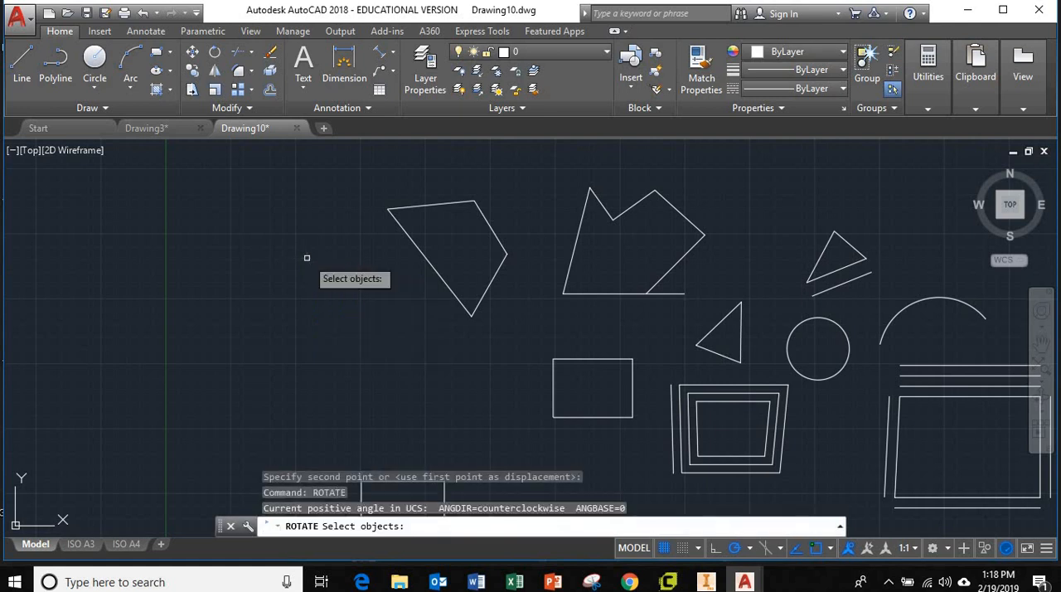
pyautogui.click(517, 332)
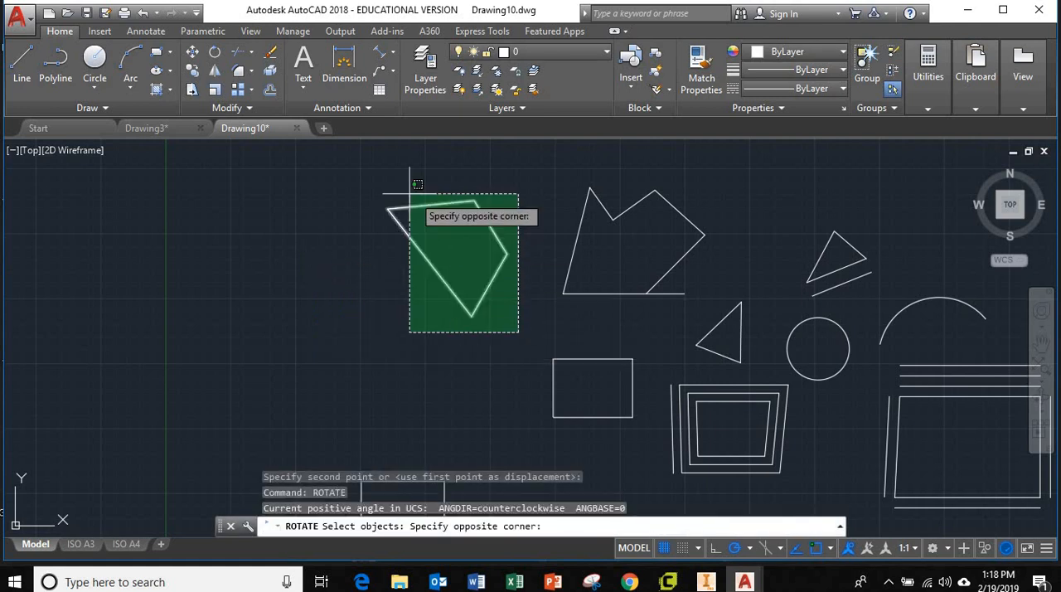
pyautogui.click(358, 174)
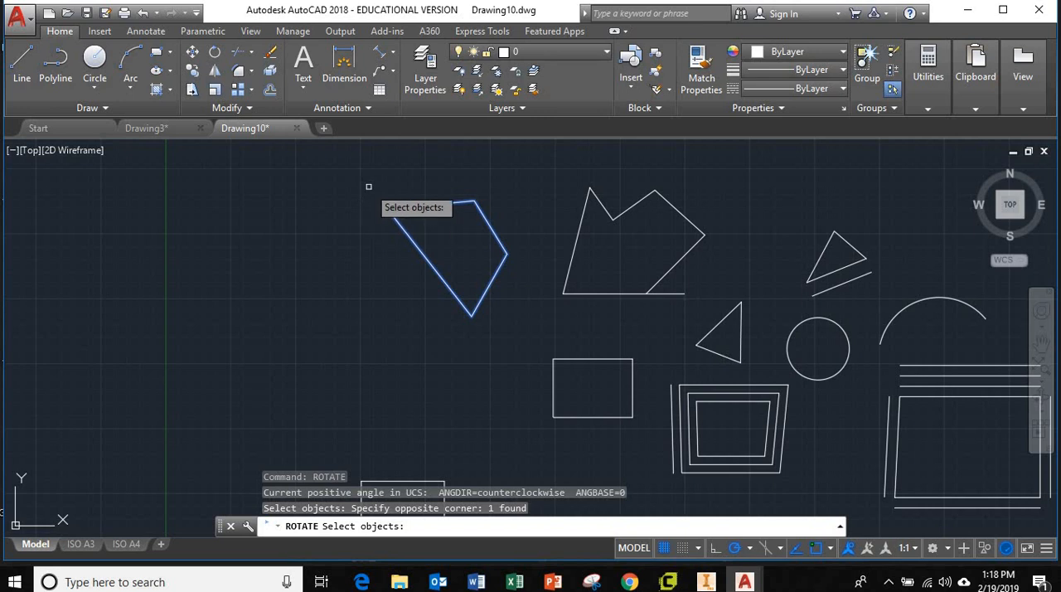
pyautogui.press('Return')
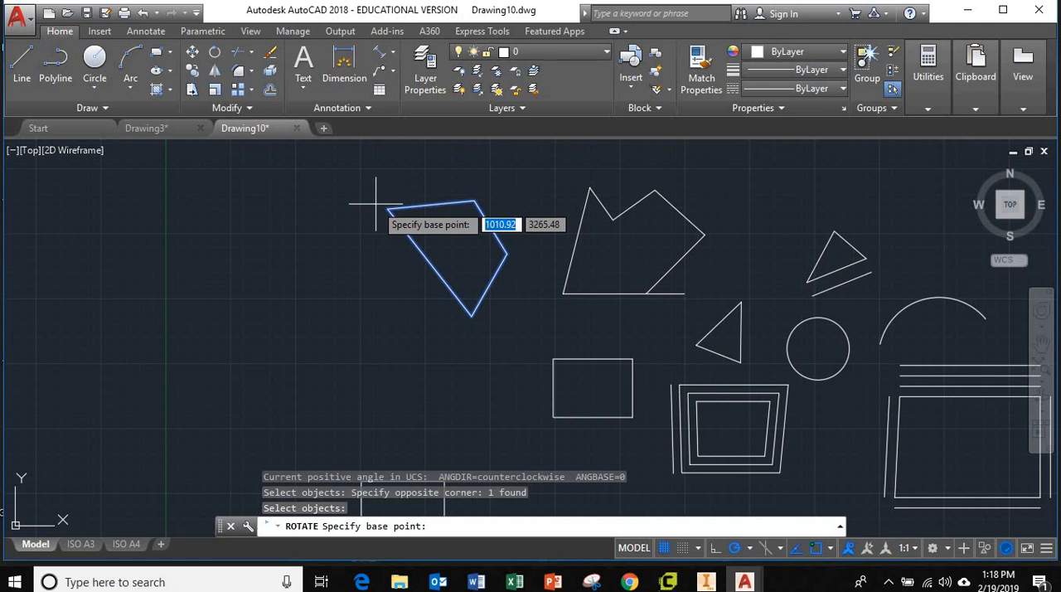
pyautogui.click(472, 315)
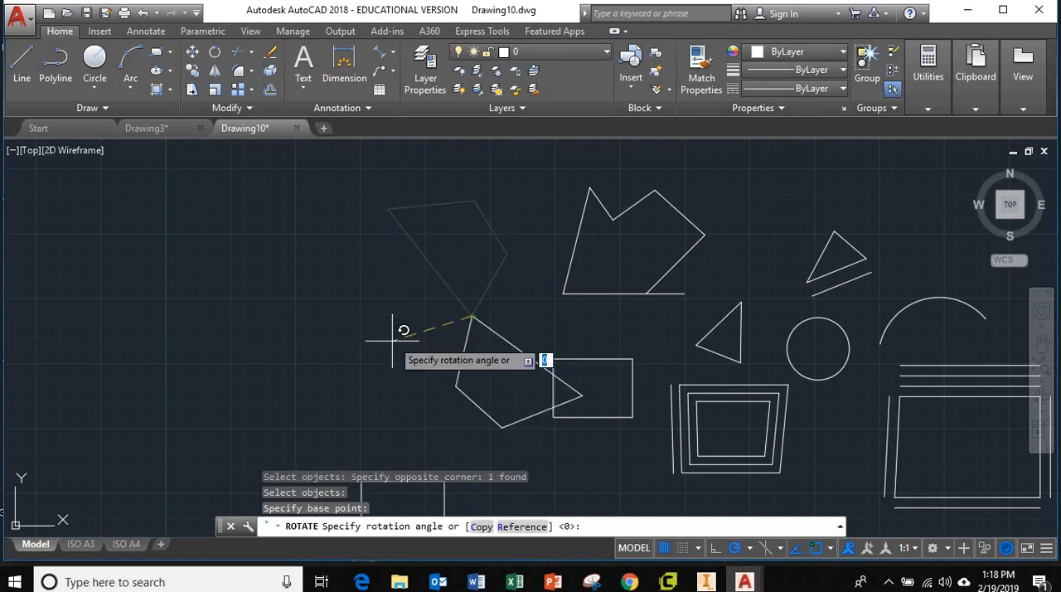
pyautogui.click(475, 265)
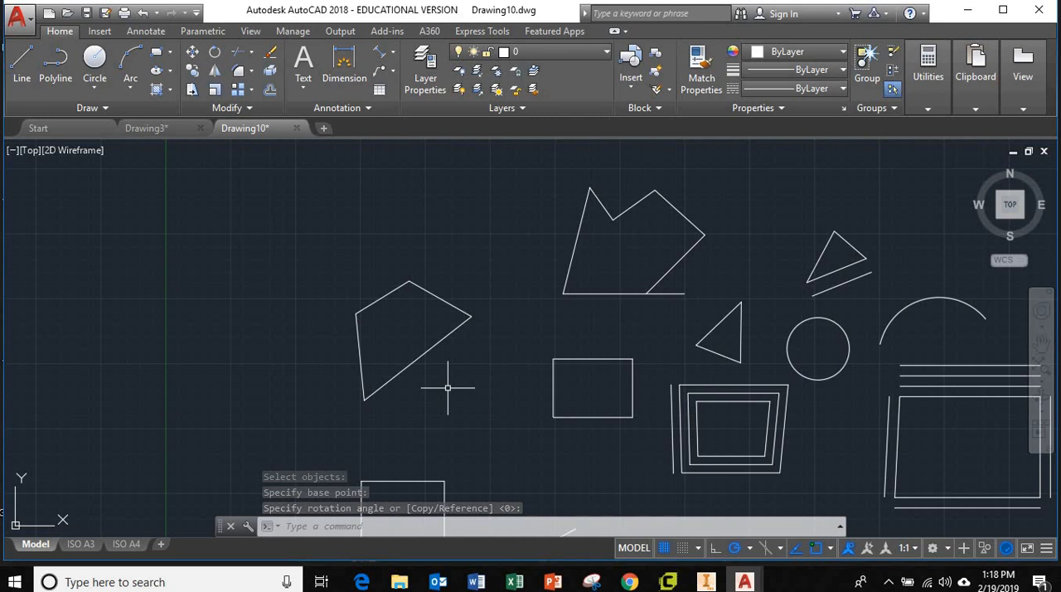
# Step: Rotate the four-sided polygon by a further 70° about its new lowest corner
pyautogui.write('rot')
pyautogui.press('Return')
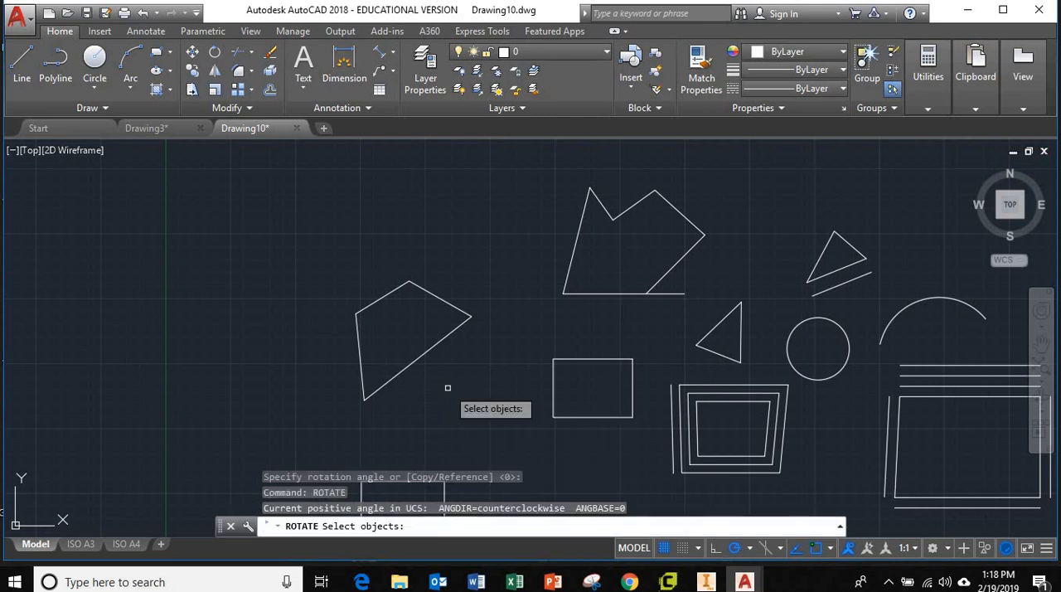
pyautogui.click(487, 429)
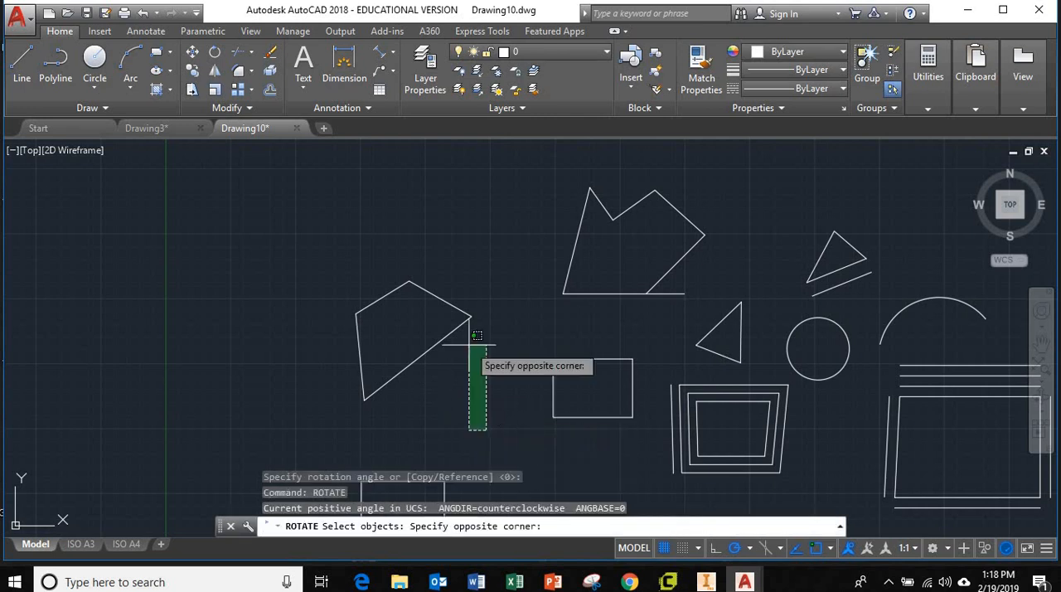
pyautogui.click(320, 263)
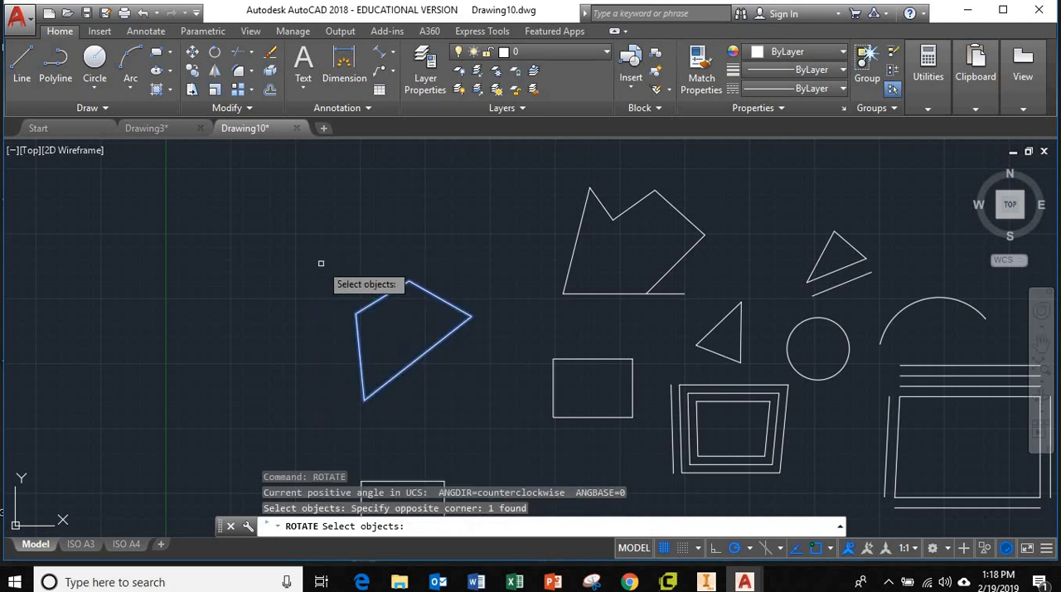
pyautogui.press('Return')
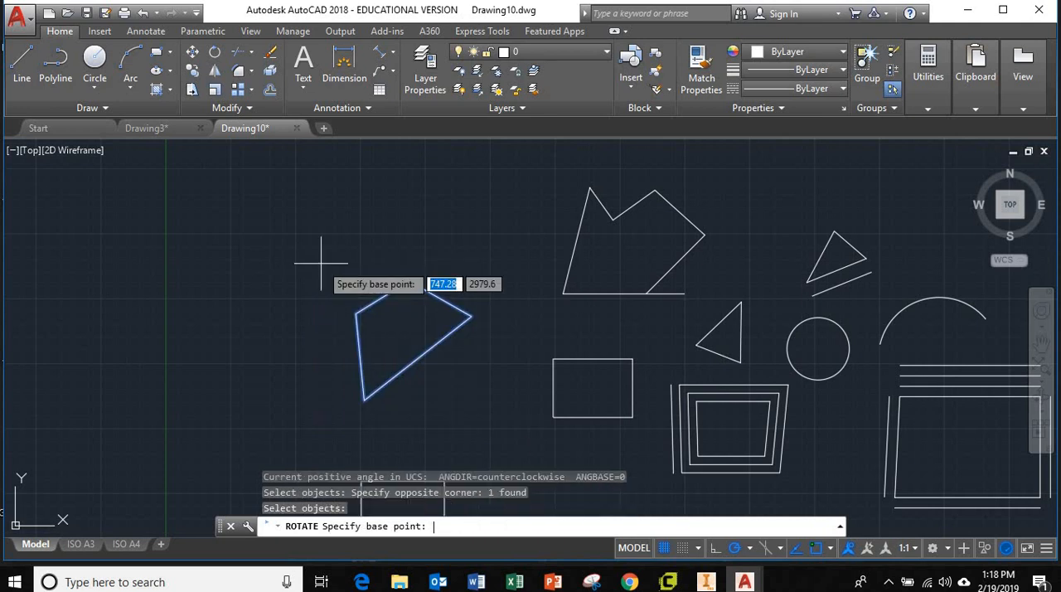
pyautogui.click(363, 400)
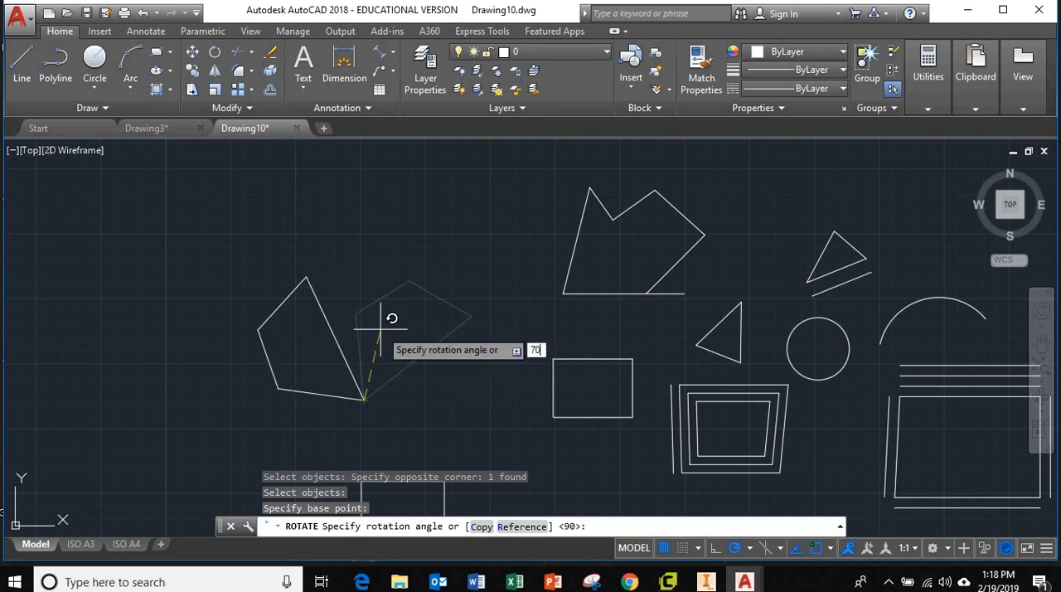
pyautogui.press('Return')
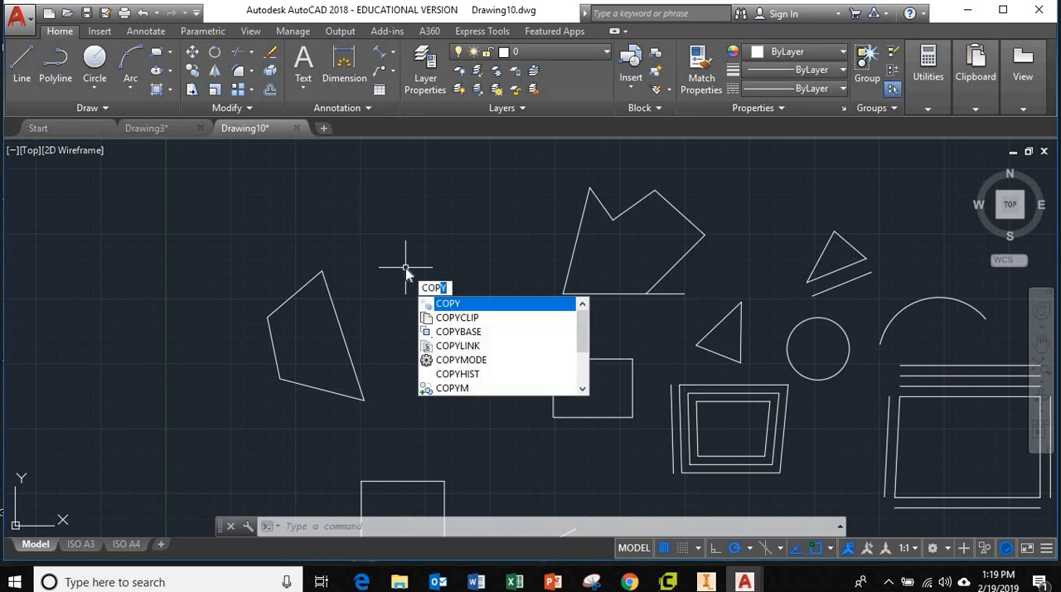
# Step: Copy the four-sided polygon by its top corner, placing three copies: one to its upper right, one to its upper left and one to its lower left
pyautogui.press('Return')
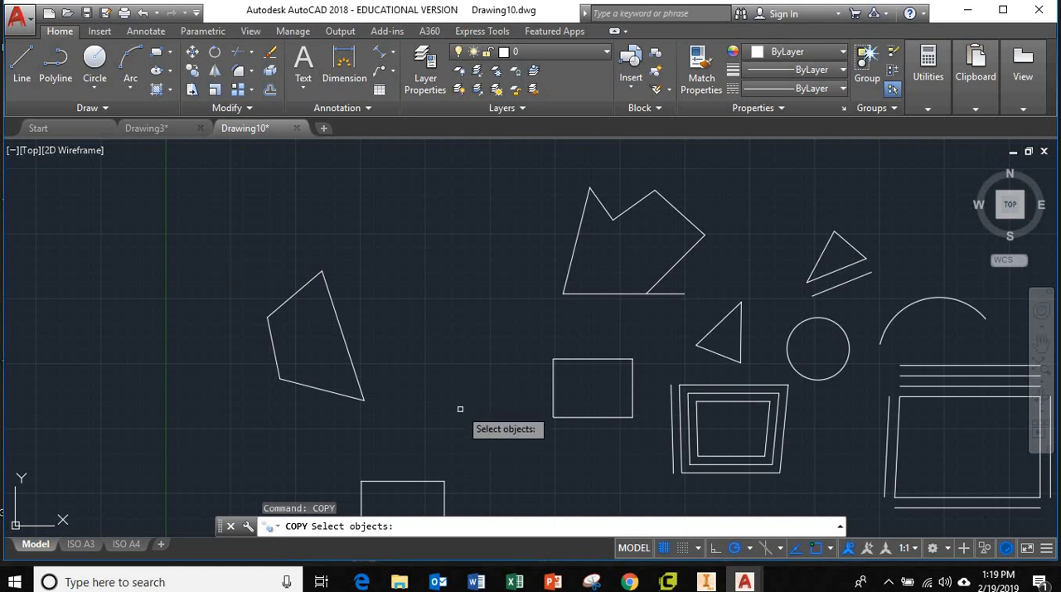
pyautogui.click(426, 422)
pyautogui.click(217, 230)
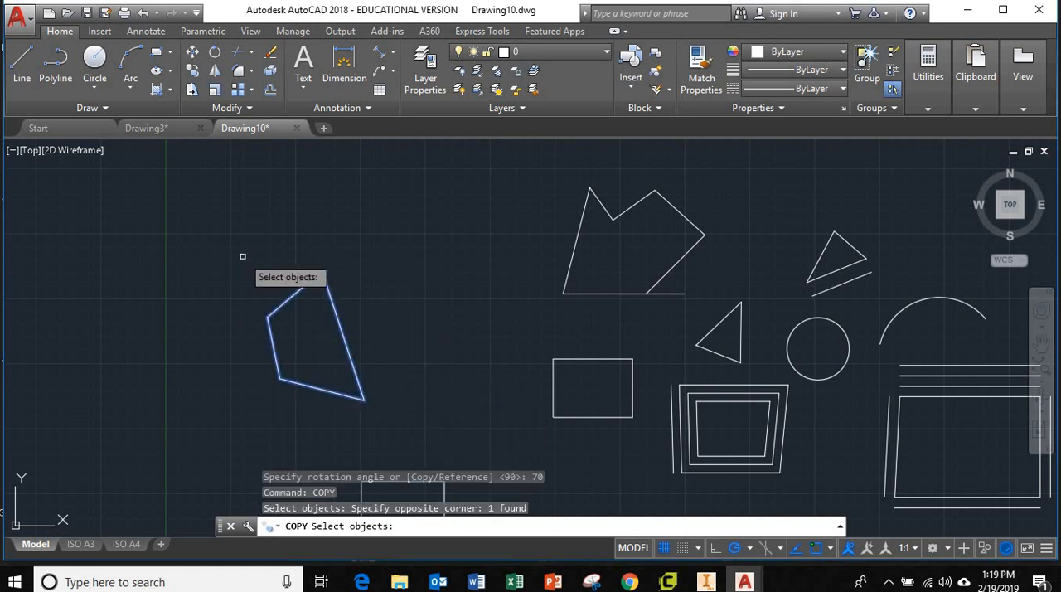
pyautogui.press('Return')
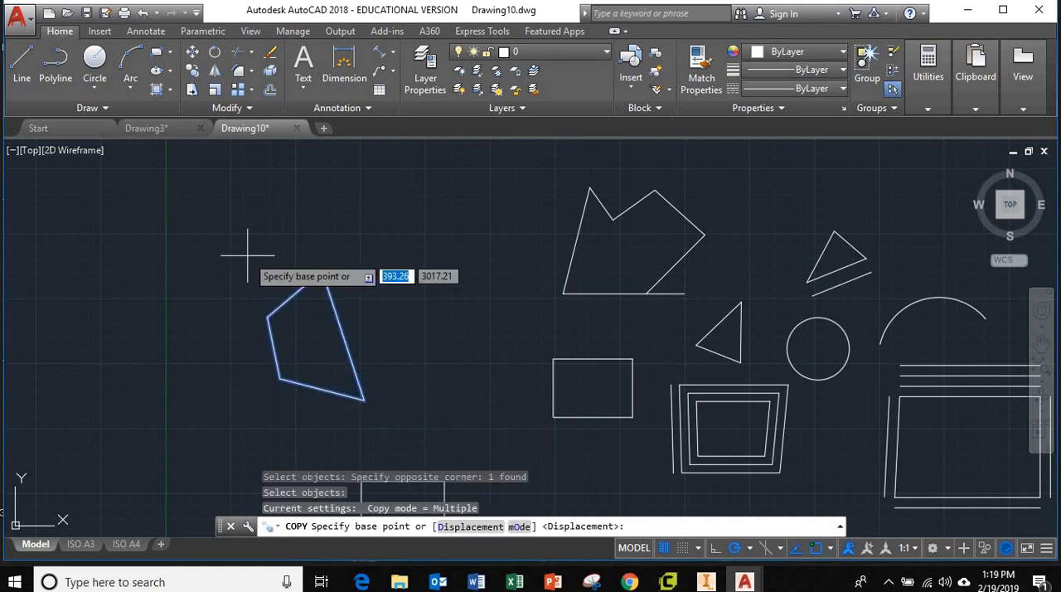
pyautogui.click(322, 269)
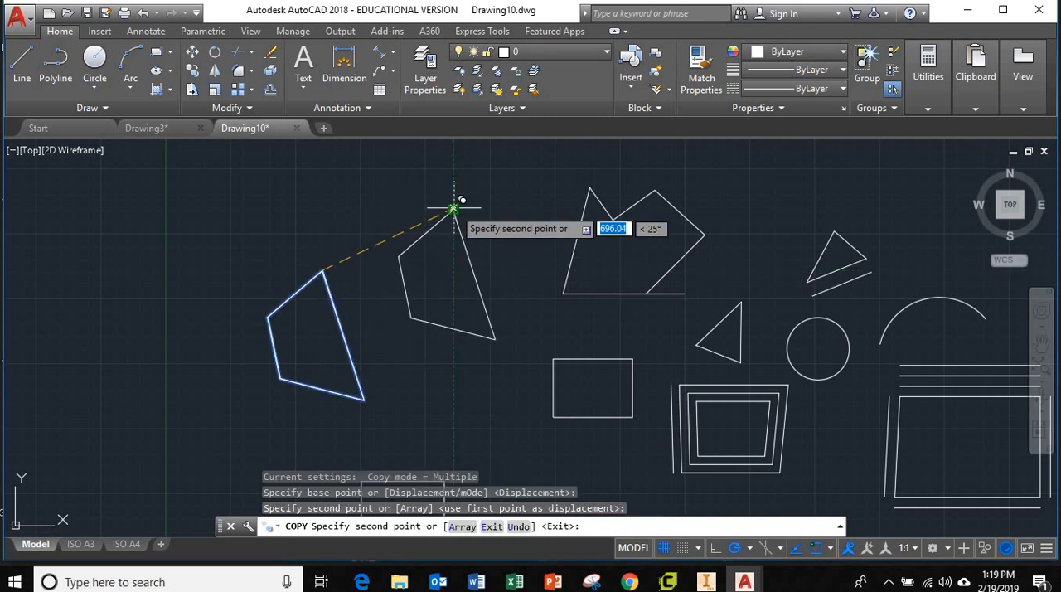
pyautogui.click(454, 207)
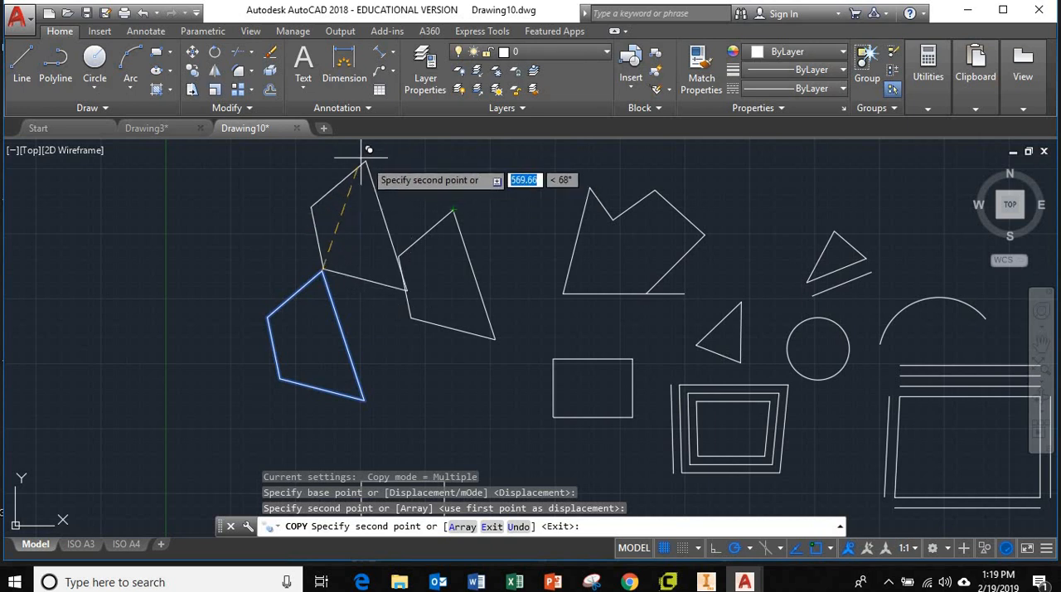
pyautogui.click(100, 184)
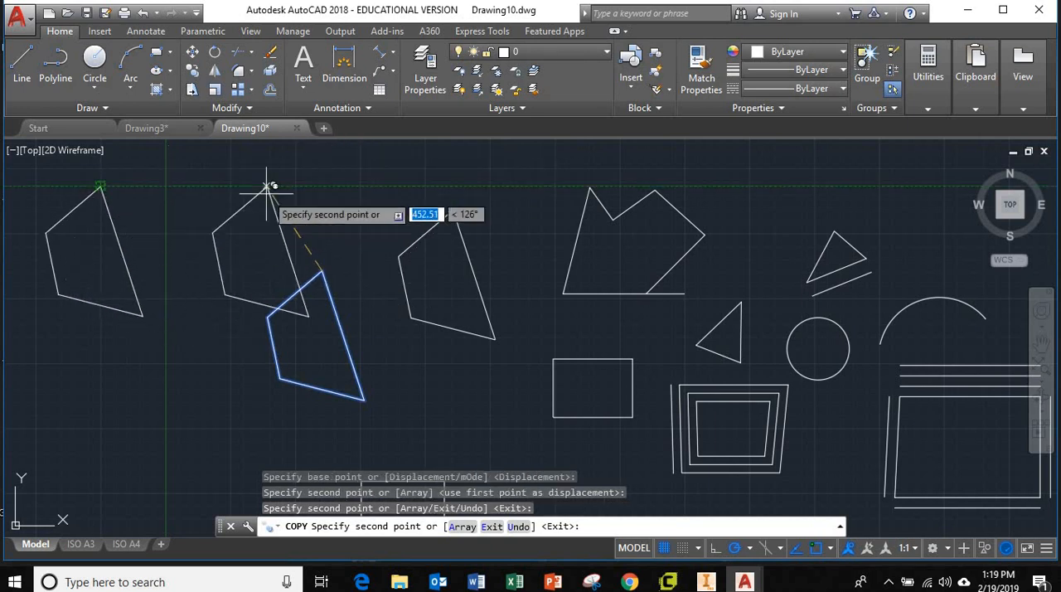
pyautogui.click(196, 371)
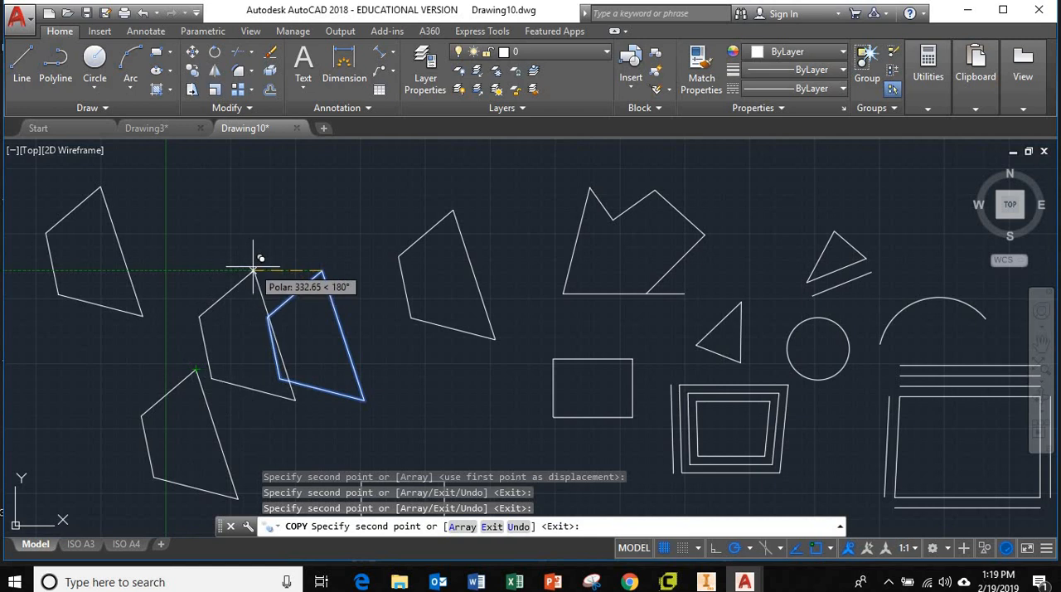
pyautogui.press('Escape')
# Step: Draw a closed right triangle from three lines above the existing shapes, with a horizontal base about 494 units long and a vertical right side
pyautogui.scroll(2, 377, 369)
pyautogui.scroll(-4, 360, 358)
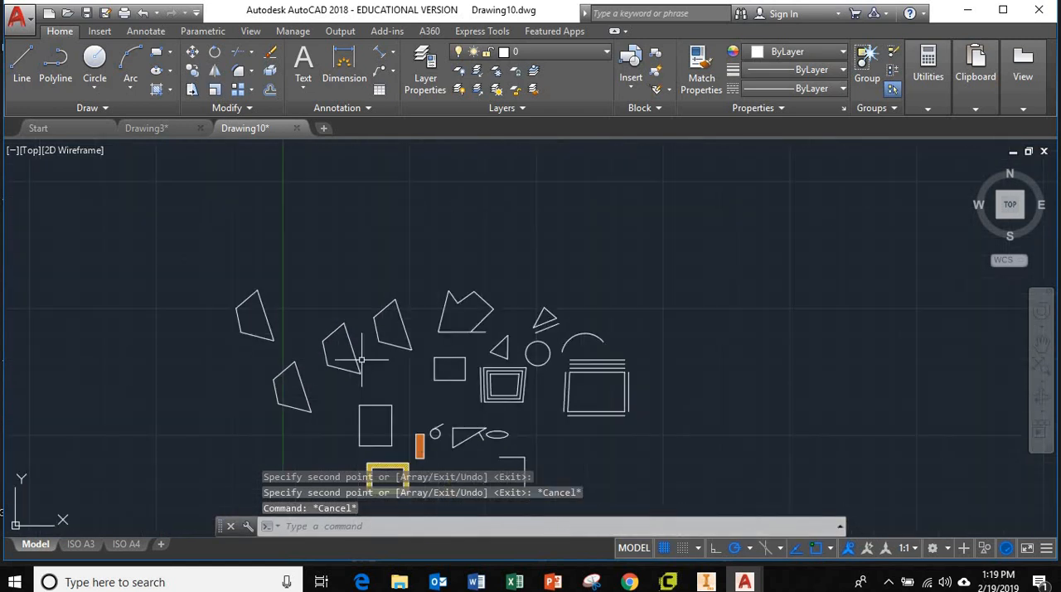
pyautogui.scroll(2, 360, 358)
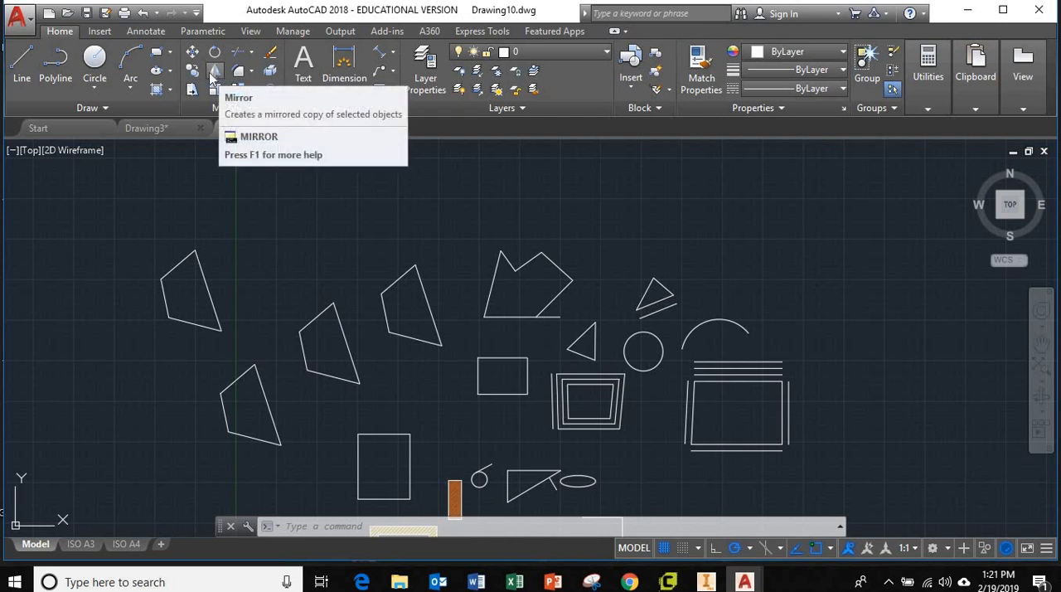
pyautogui.click(21, 67)
pyautogui.click(670, 220)
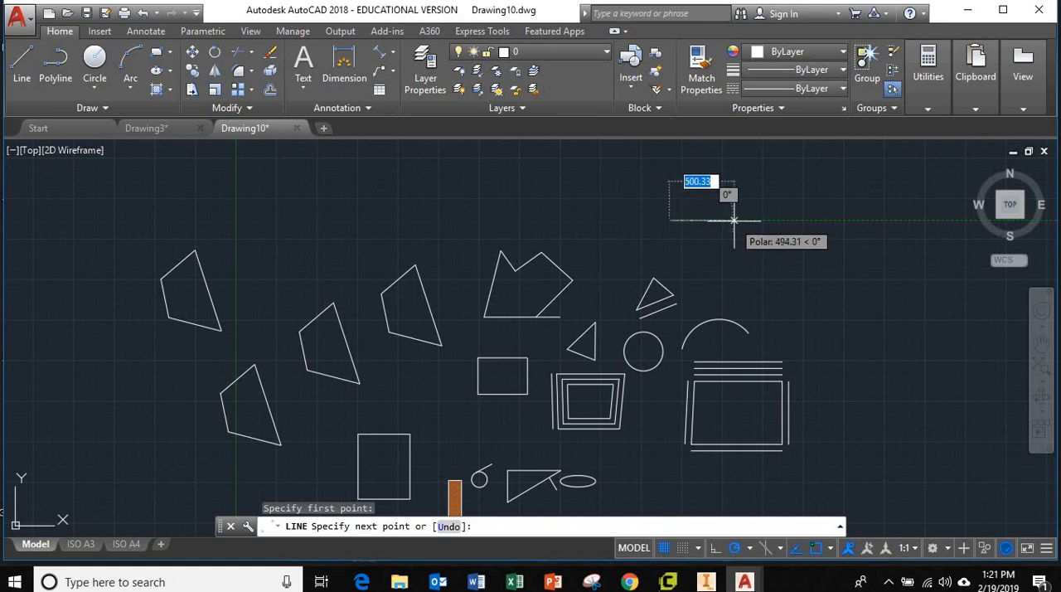
pyautogui.click(733, 220)
pyautogui.click(734, 153)
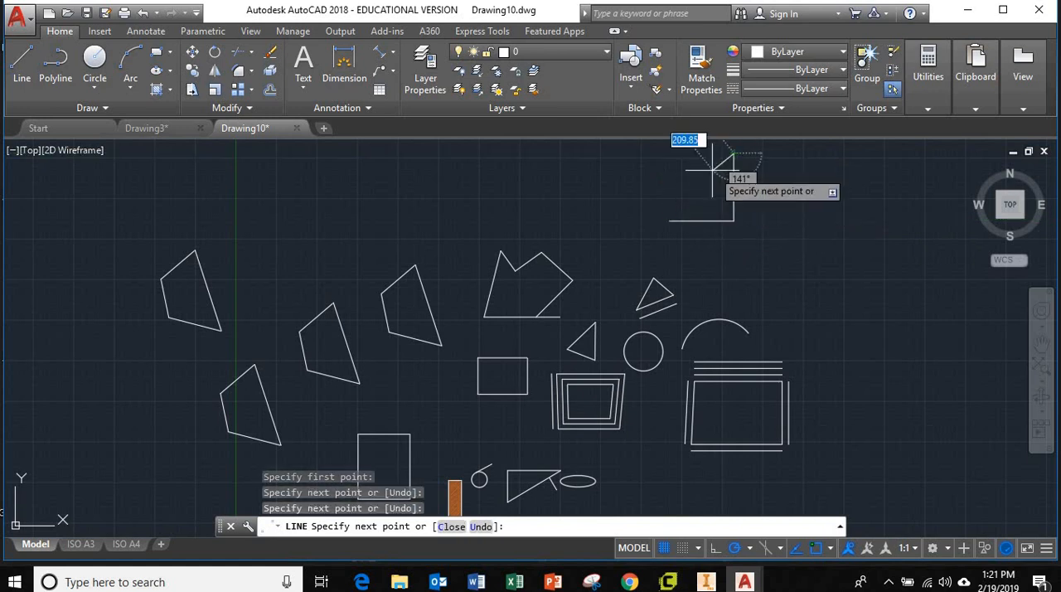
pyautogui.click(669, 219)
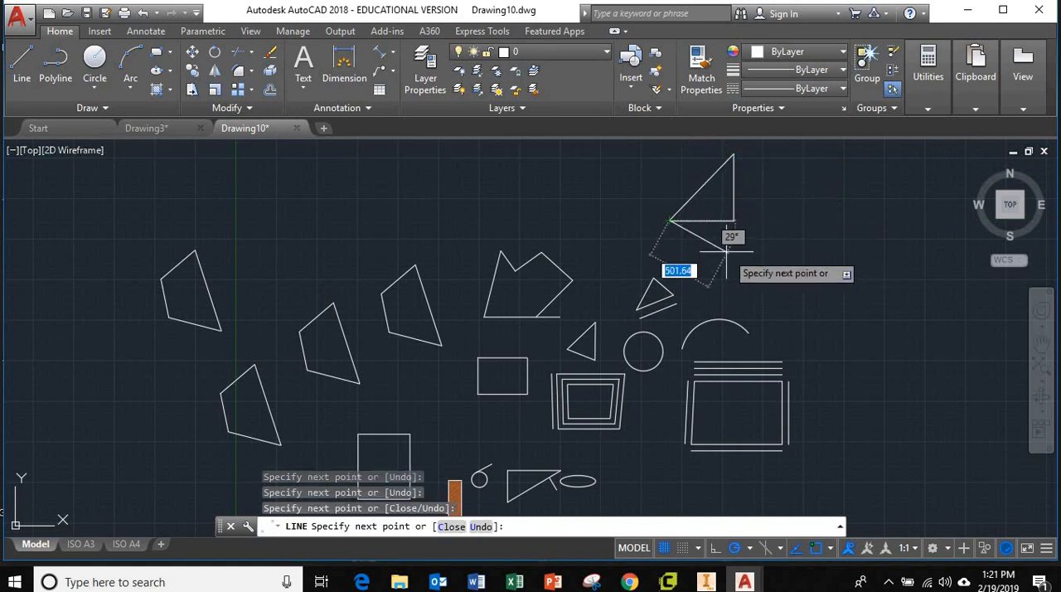
pyautogui.press('Escape')
# Step: Mirror the new right triangle across a vertical line just to its right, erasing the source objects
pyautogui.scroll(5, 749, 208)
pyautogui.moveTo(748, 208); pyautogui.dragTo(610, 356, button='middle')
pyautogui.scroll(2, 635, 340)
pyautogui.scroll(-2, 644, 407)
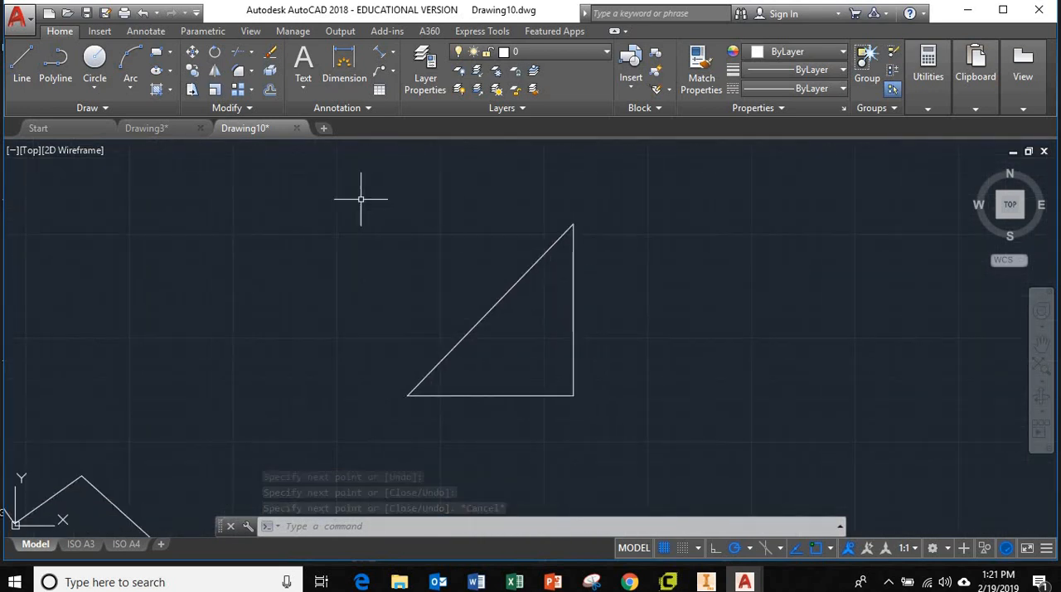
pyautogui.click(215, 71)
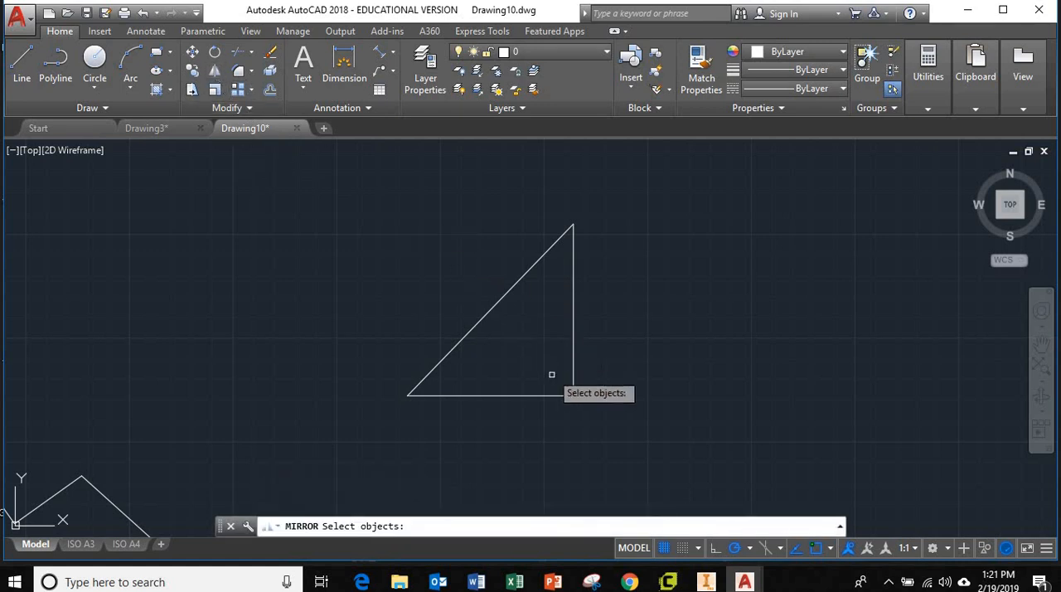
pyautogui.click(626, 436)
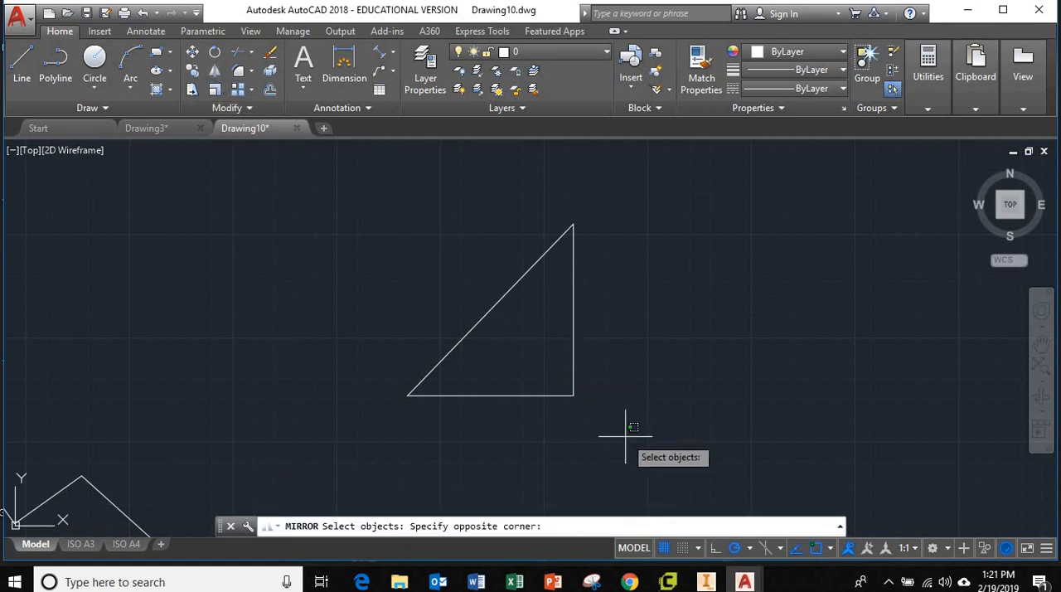
pyautogui.click(375, 203)
pyautogui.press('Return')
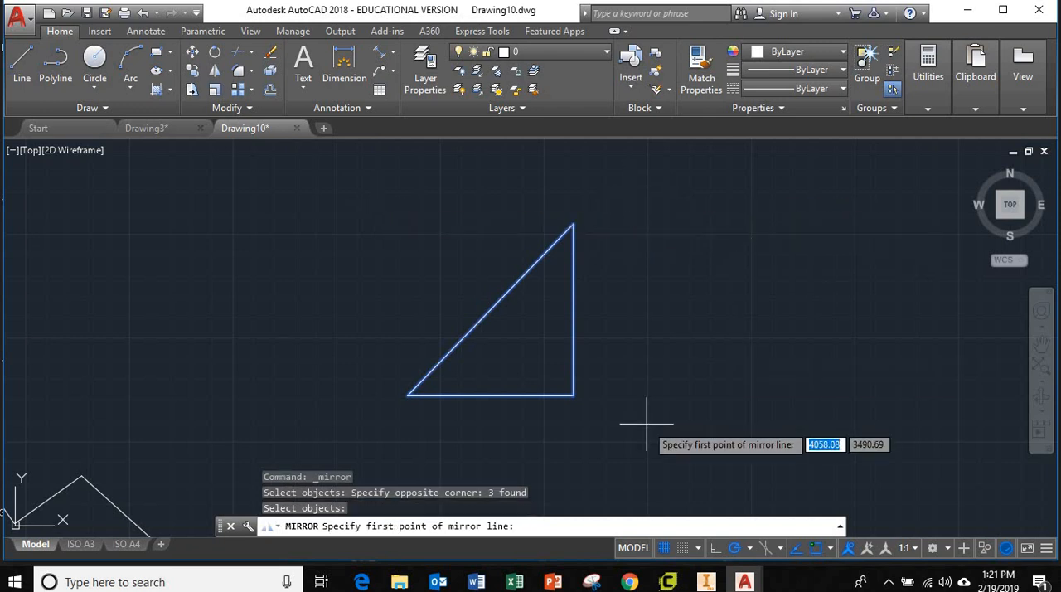
pyautogui.click(644, 191)
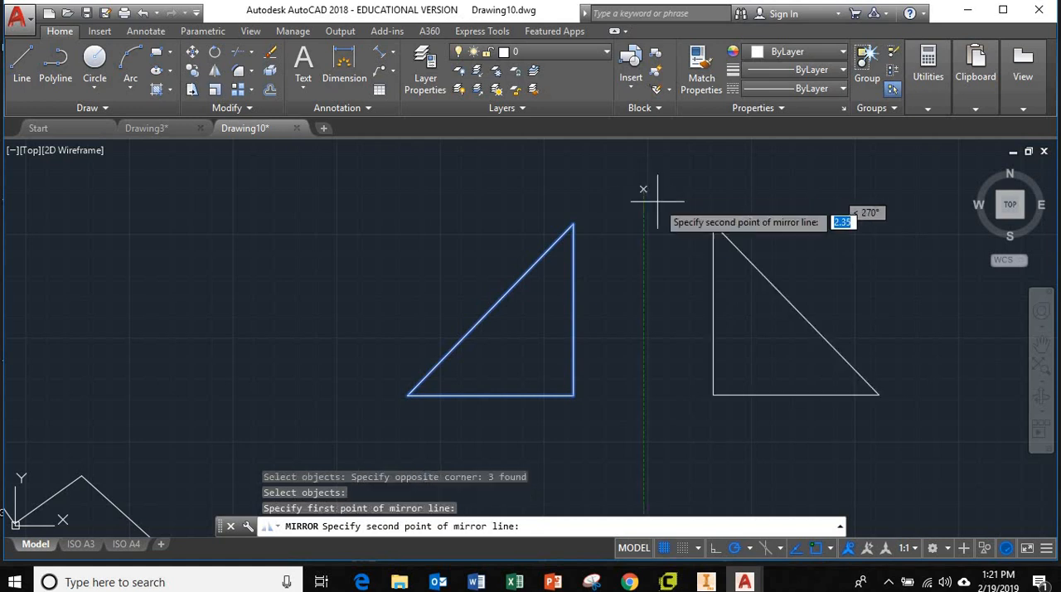
pyautogui.click(643, 454)
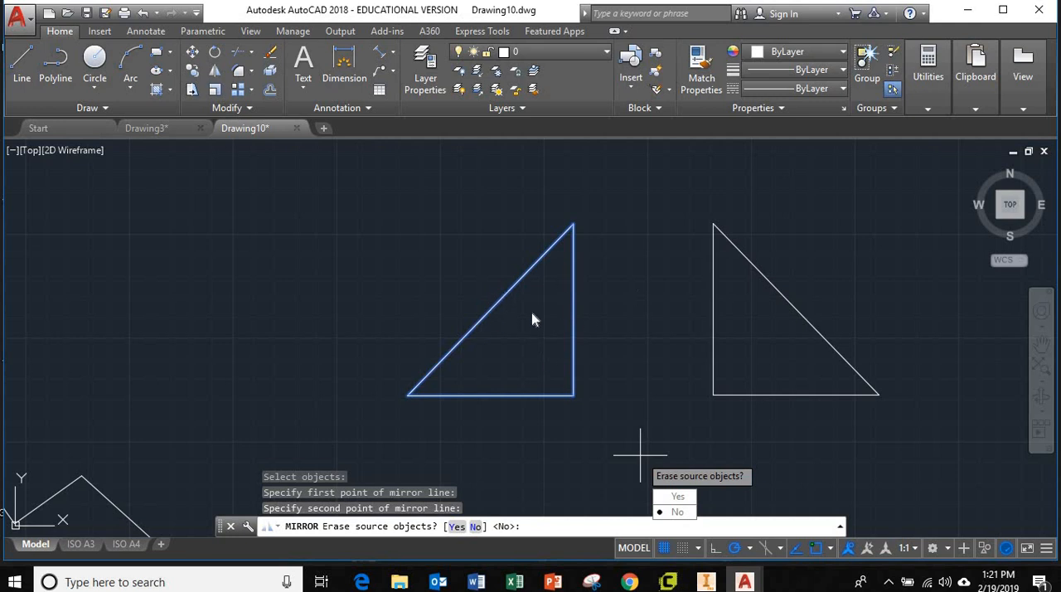
pyautogui.click(677, 497)
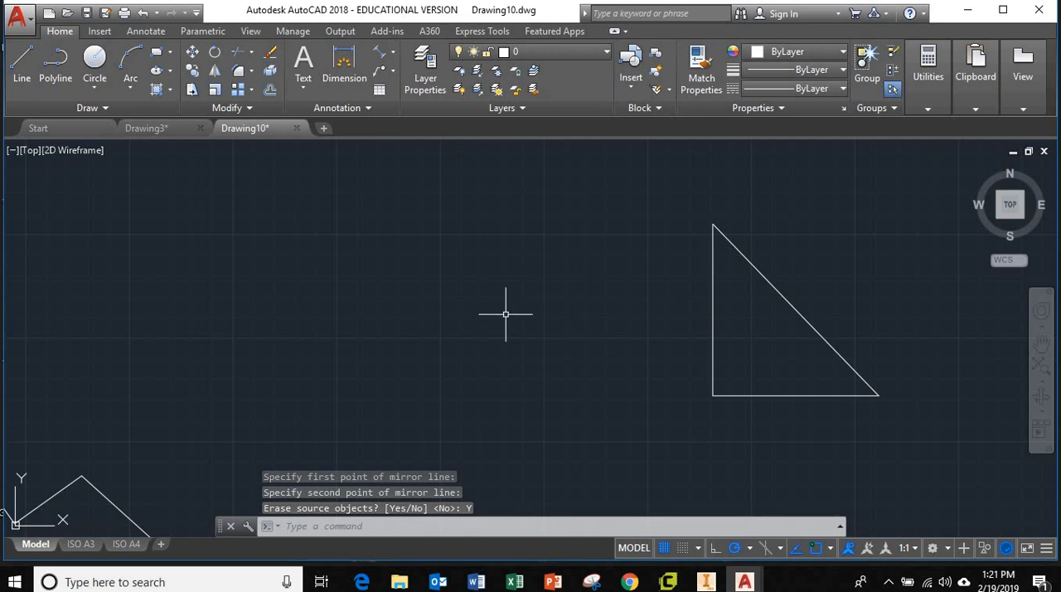
# Step: Mirror the right triangle about its own vertical side, keeping the source objects
pyautogui.write('mi')
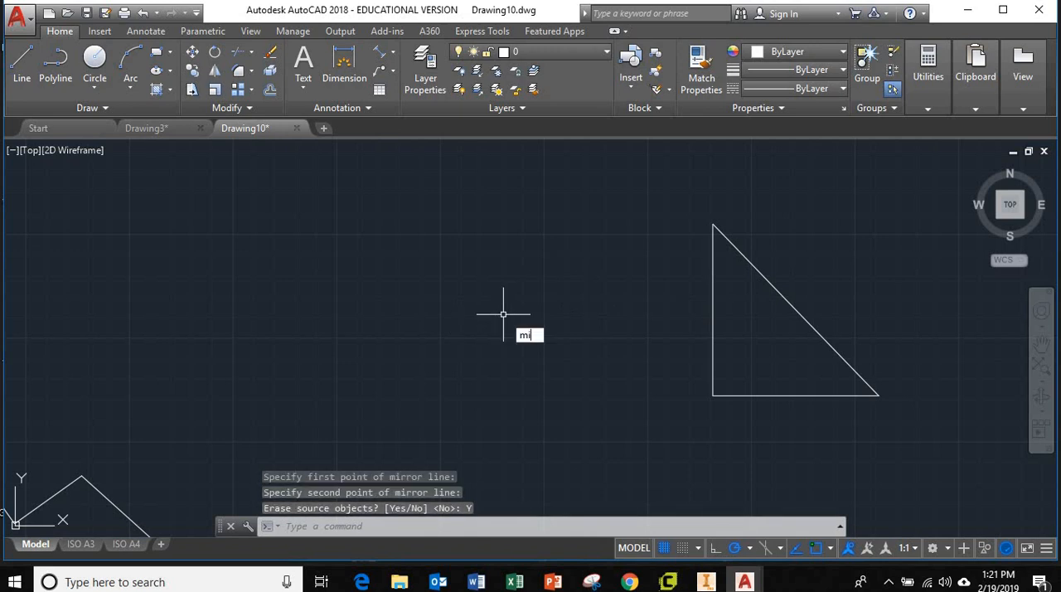
pyautogui.write('r')
pyautogui.press('Return')
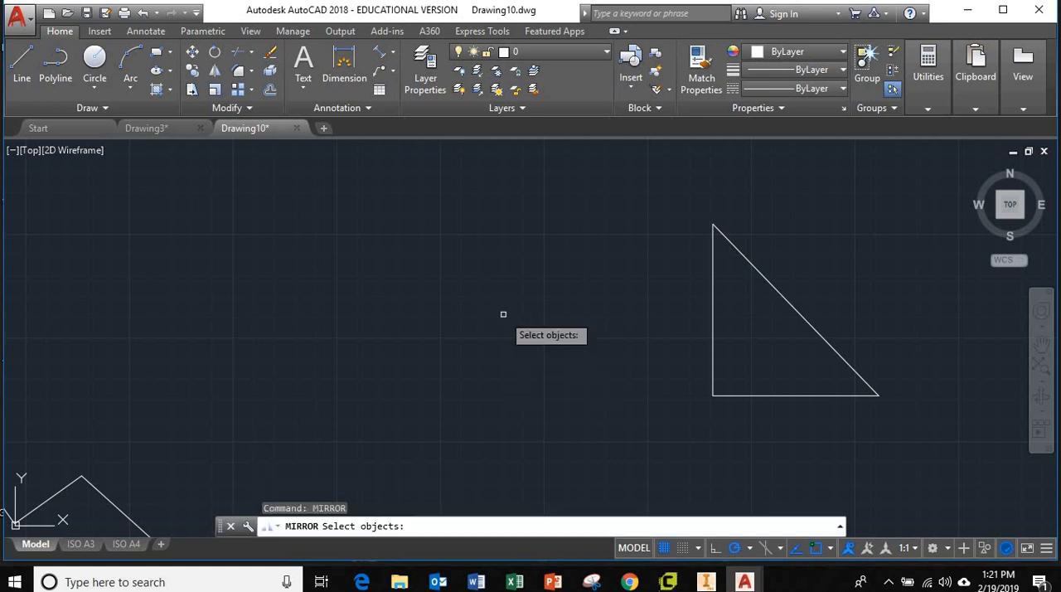
pyautogui.click(915, 454)
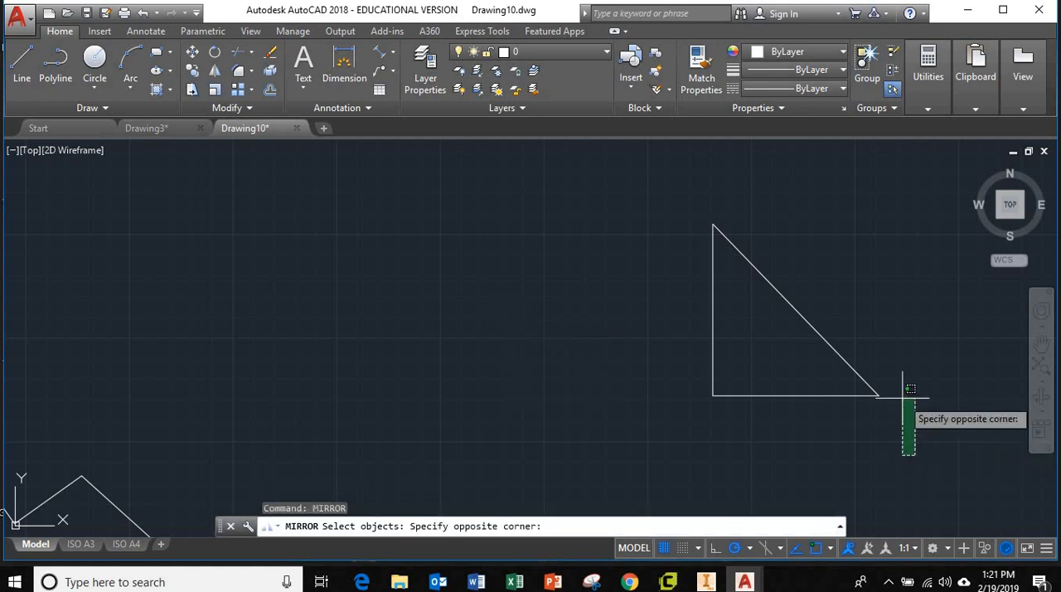
pyautogui.click(644, 199)
pyautogui.press('Return')
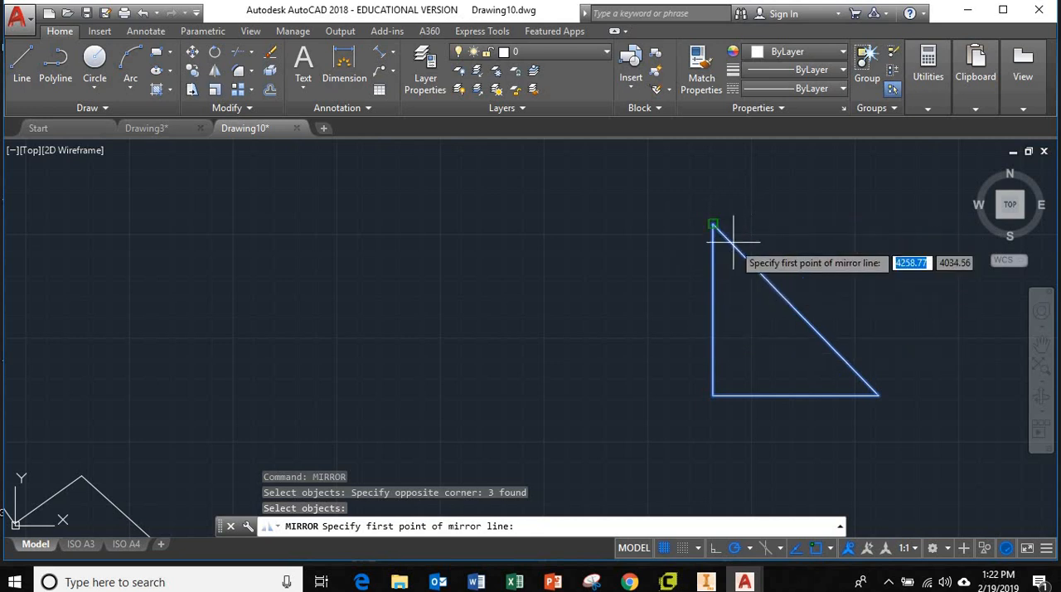
pyautogui.click(713, 223)
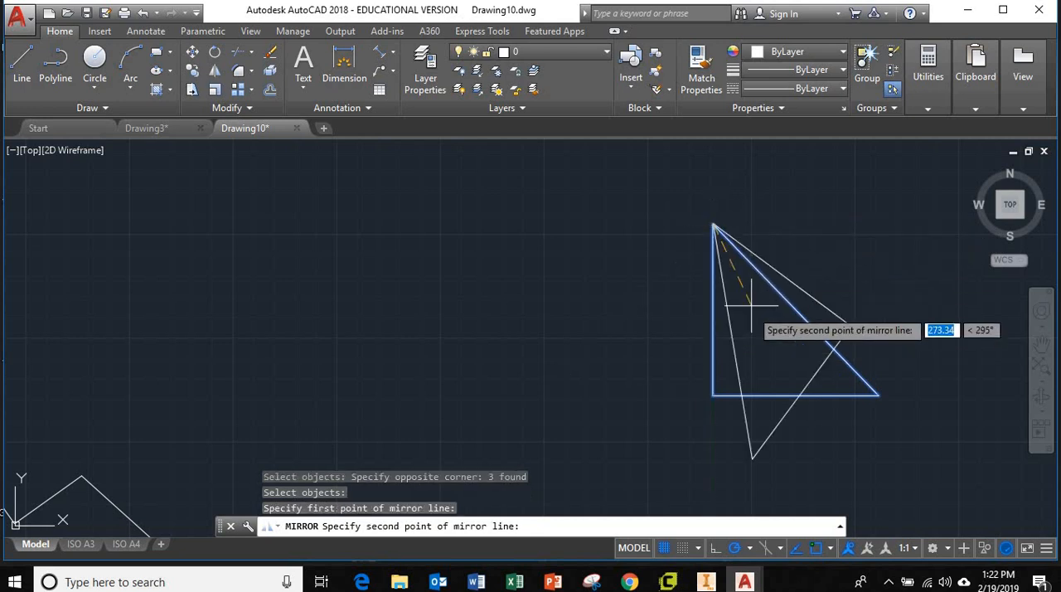
pyautogui.click(713, 395)
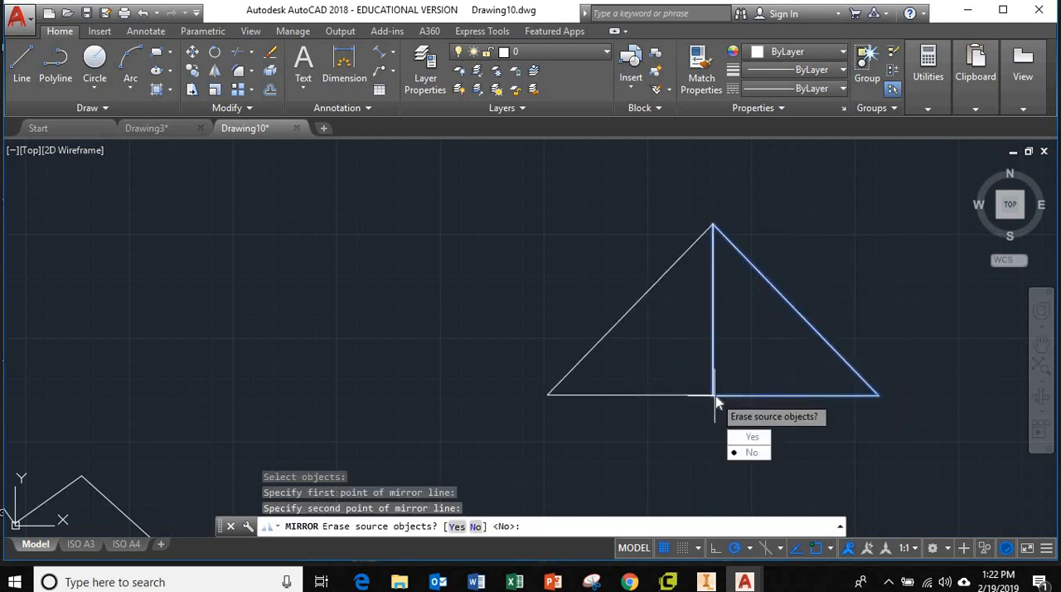
pyautogui.click(740, 453)
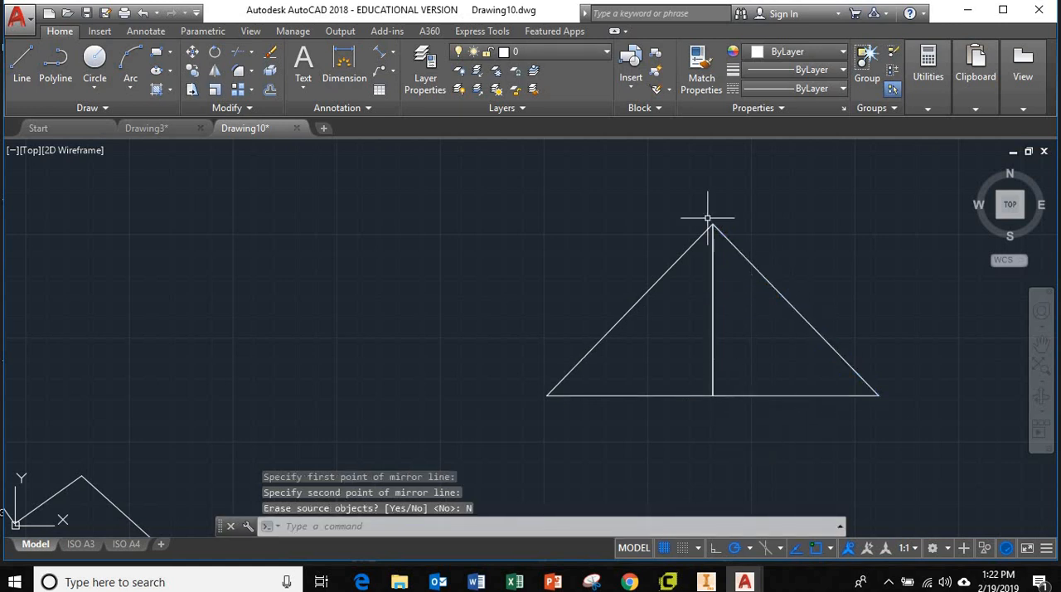
# Step: Draw a wide rectangle in the empty area to the left of the two joined triangles
pyautogui.moveTo(847, 396); pyautogui.dragTo(722, 391, button='middle')
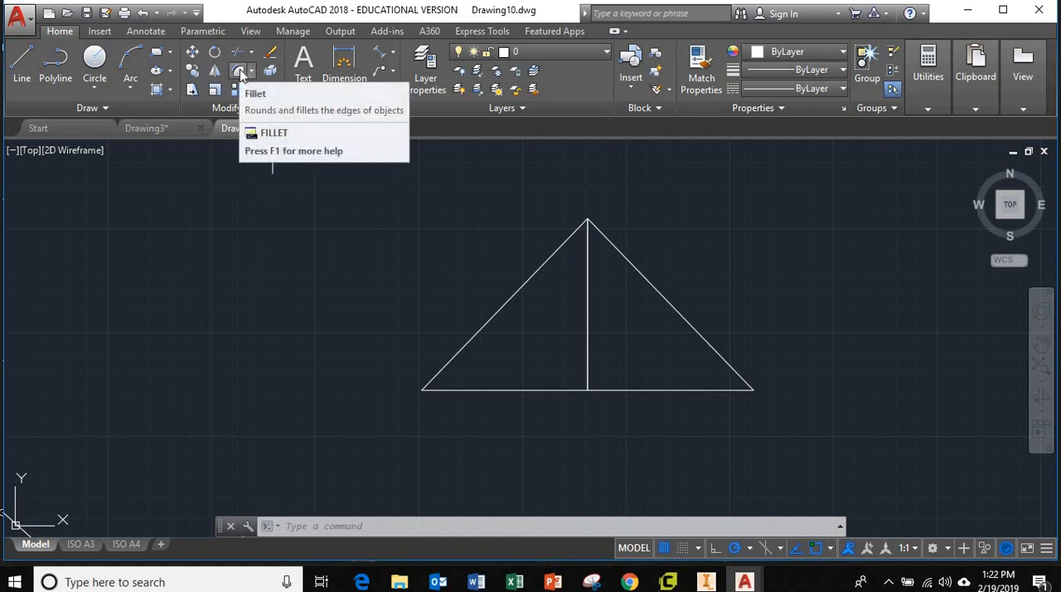
pyautogui.click(156, 52)
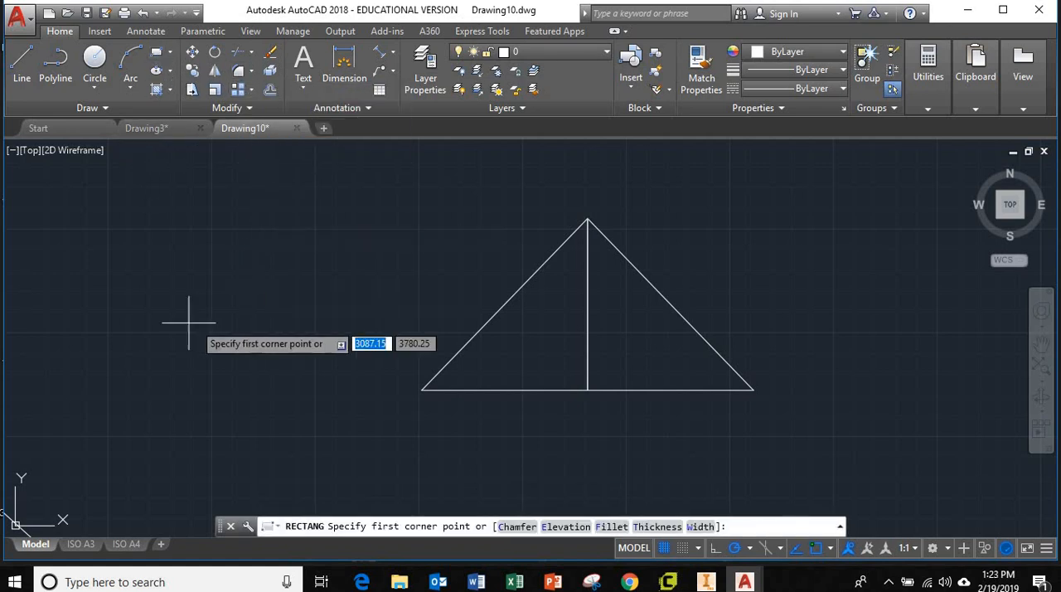
pyautogui.click(121, 256)
pyautogui.click(329, 369)
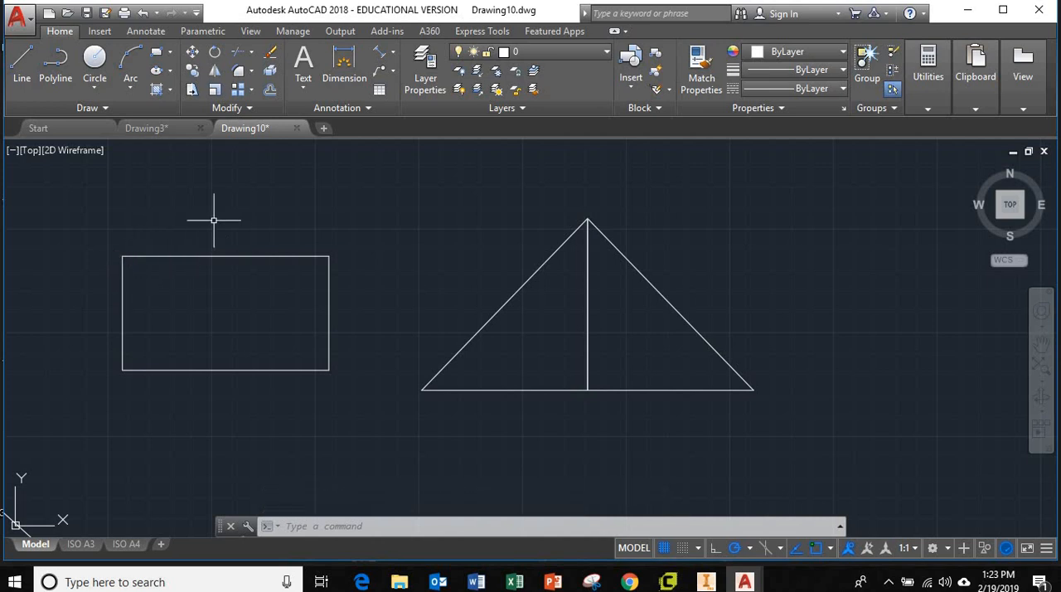
# Step: Fillet the rectangle's upper-left corner with a radius of 30
pyautogui.click(238, 72)
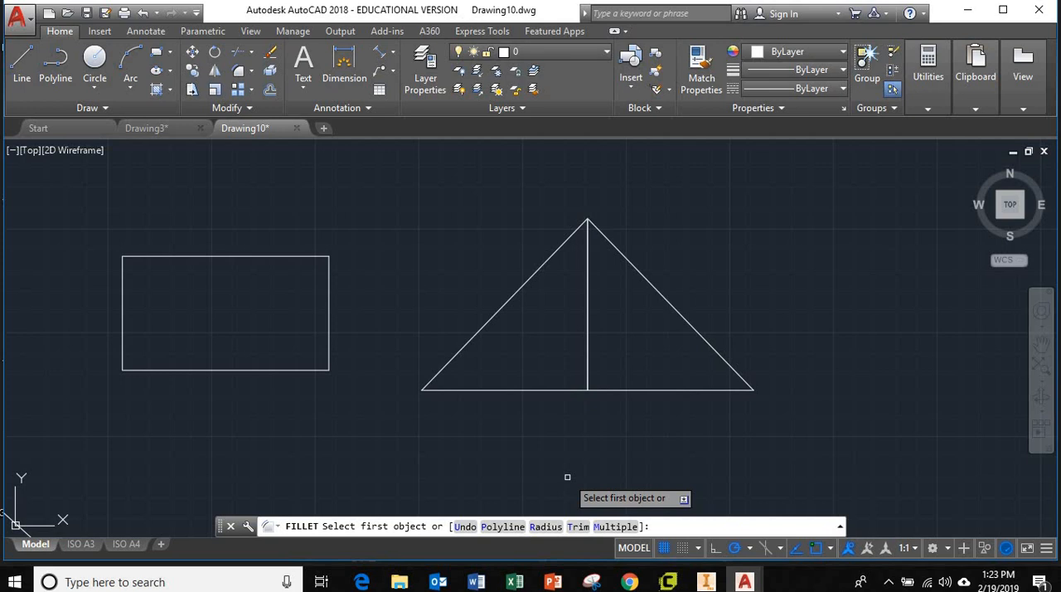
pyautogui.write('r')
pyautogui.press('Return')
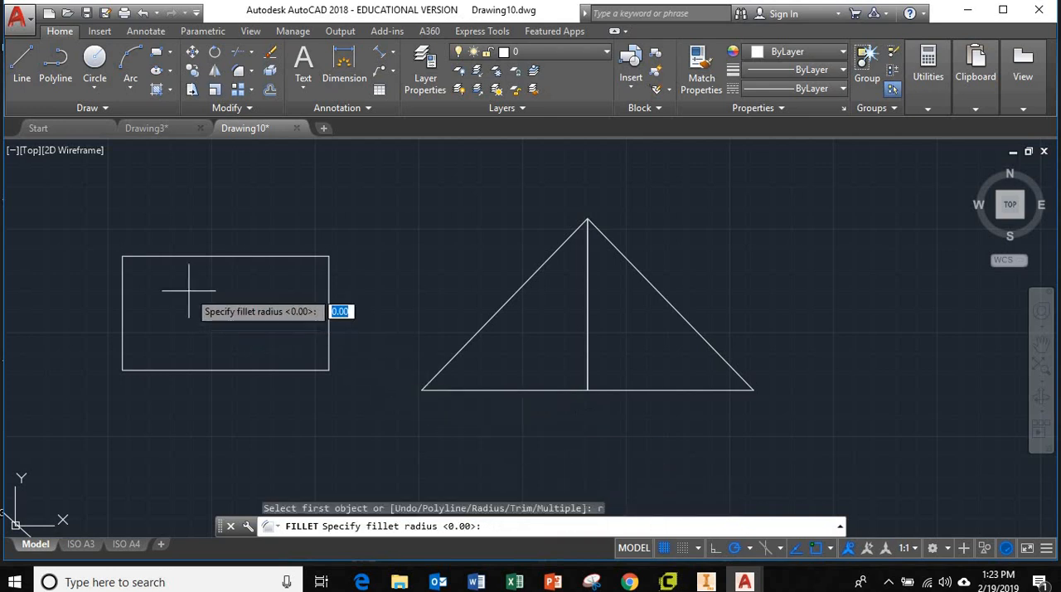
pyautogui.write('30')
pyautogui.press('Return')
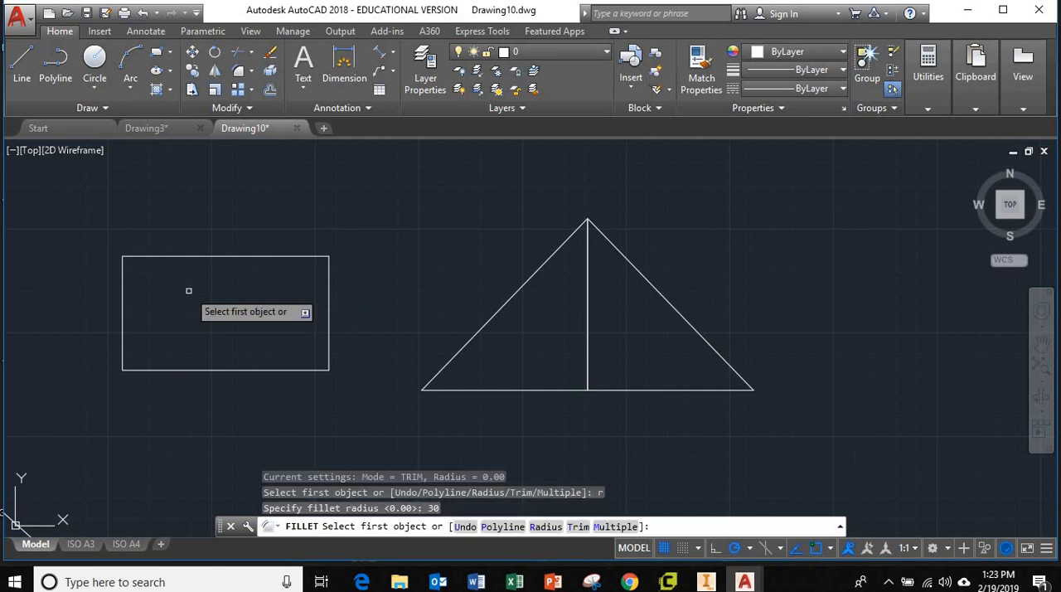
pyautogui.click(141, 256)
pyautogui.click(123, 283)
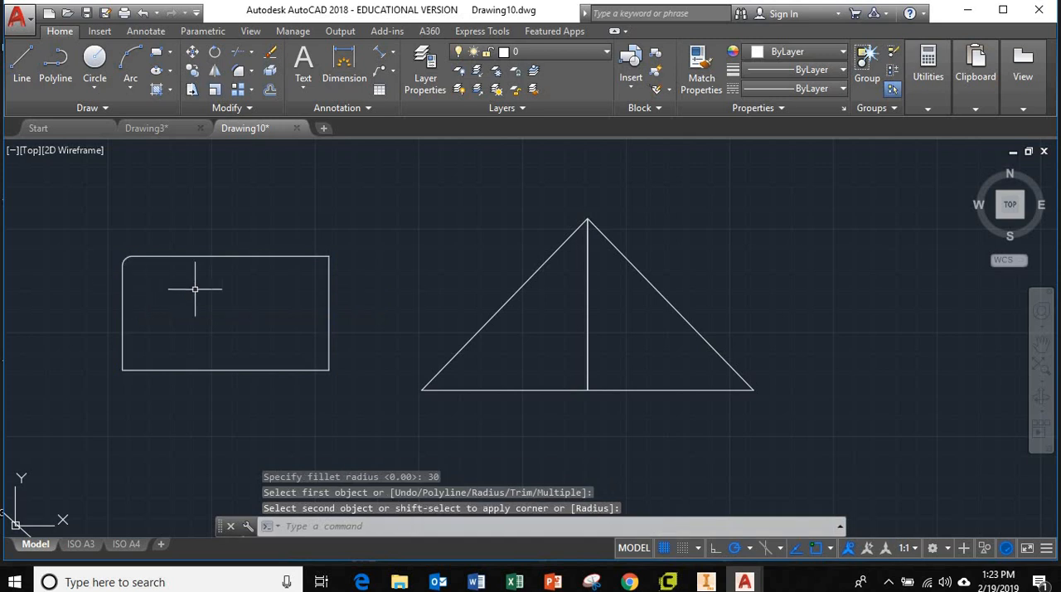
# Step: Fillet the rectangle's upper-right corner with a radius of 60
pyautogui.scroll(6, 133, 272)
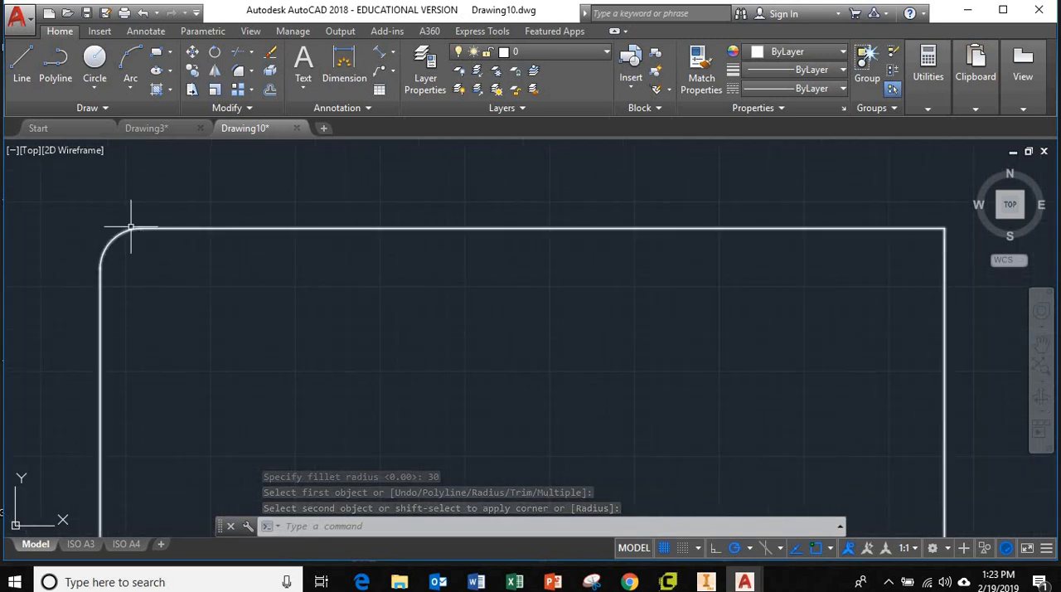
pyautogui.scroll(-5, 296, 334)
pyautogui.moveTo(333, 371); pyautogui.dragTo(297, 326, button='middle')
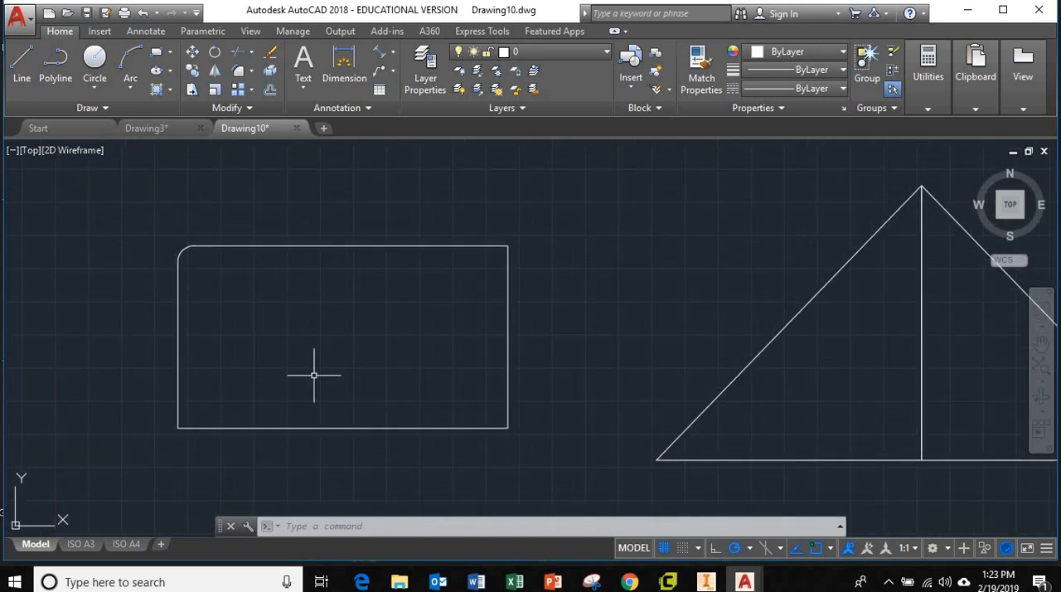
pyautogui.write('fill')
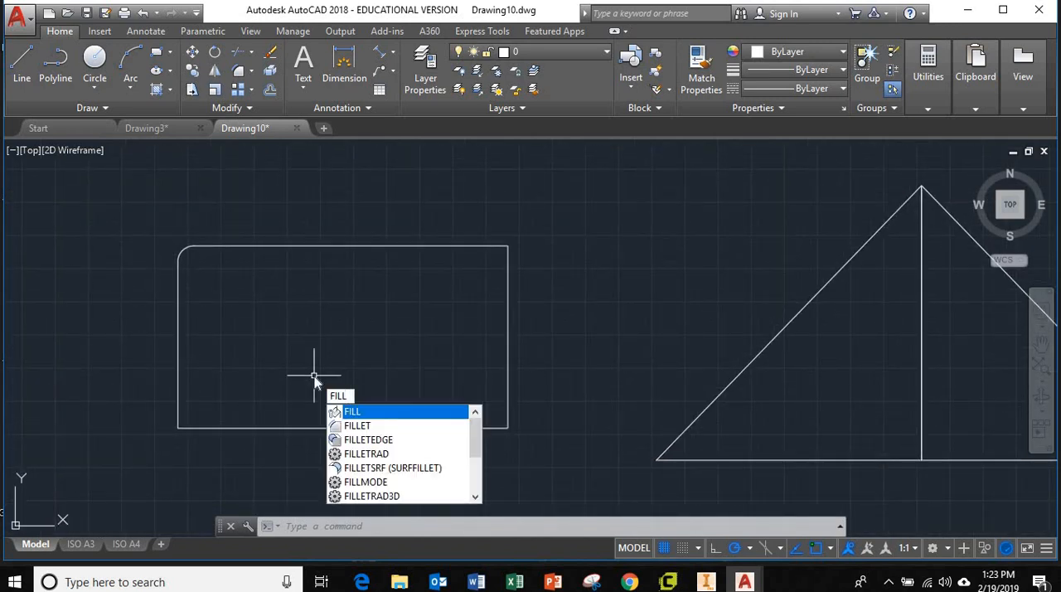
pyautogui.press('Down')
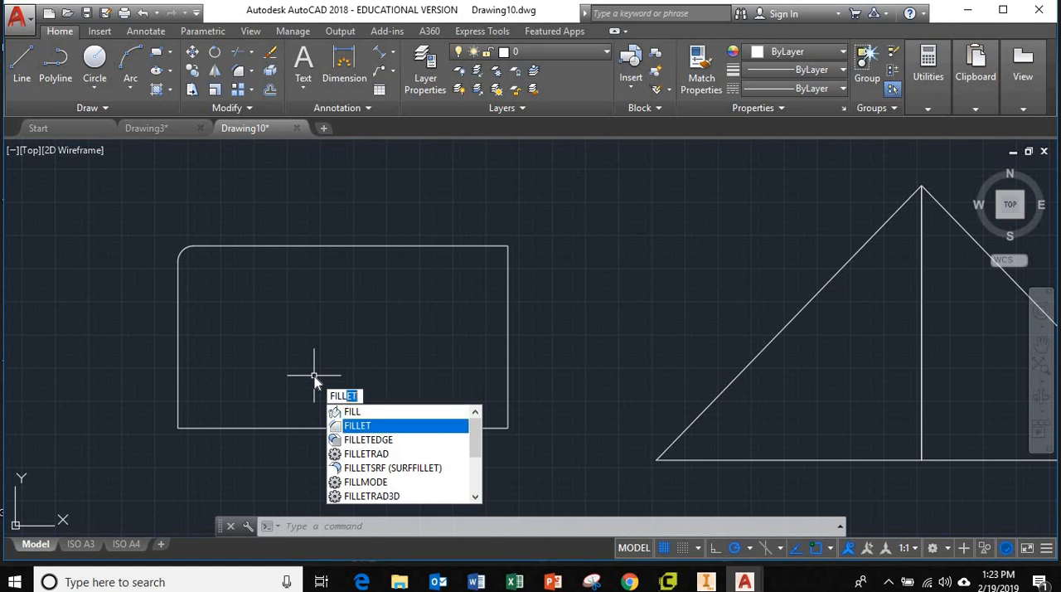
pyautogui.press('Up')
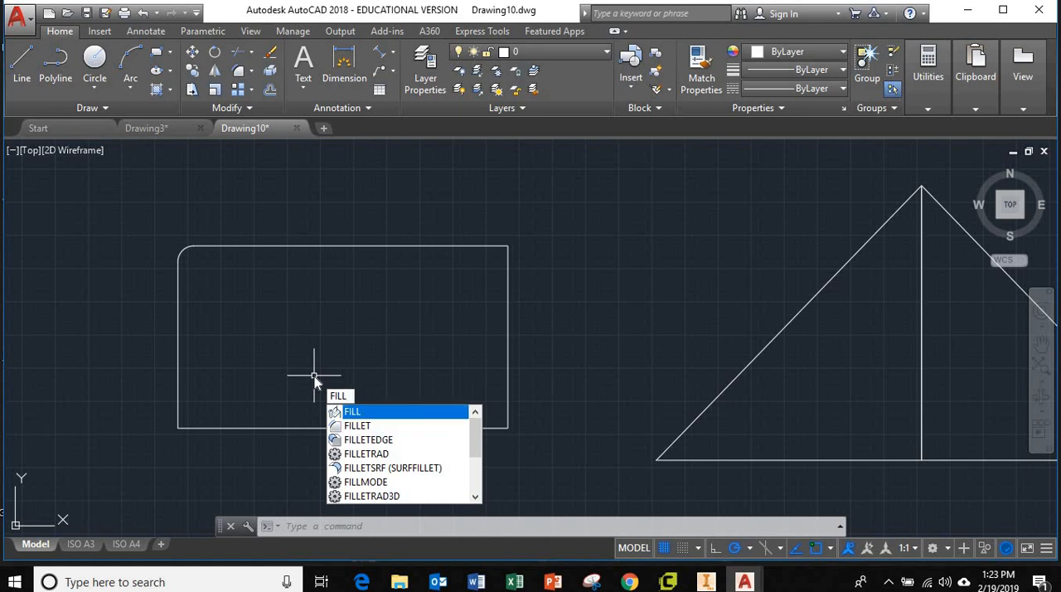
pyautogui.press('Down')
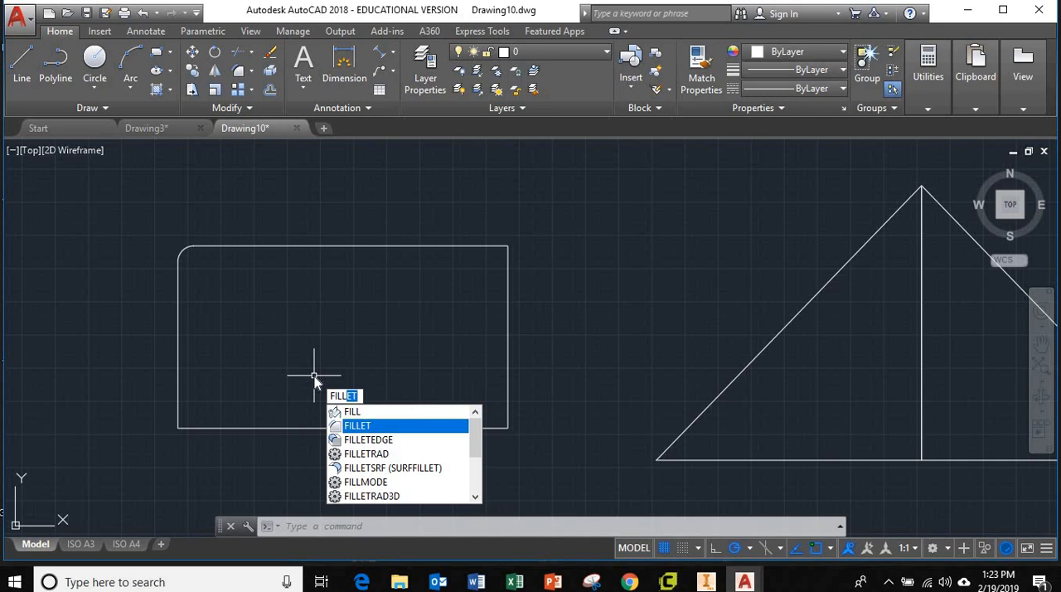
pyautogui.press('Return')
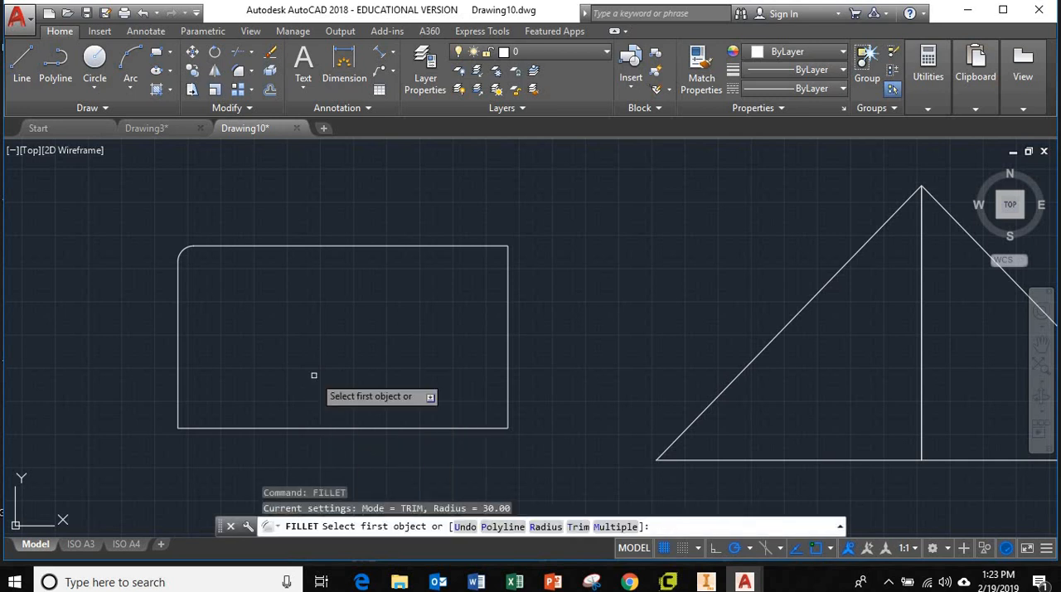
pyautogui.write('6')
pyautogui.press('Return')
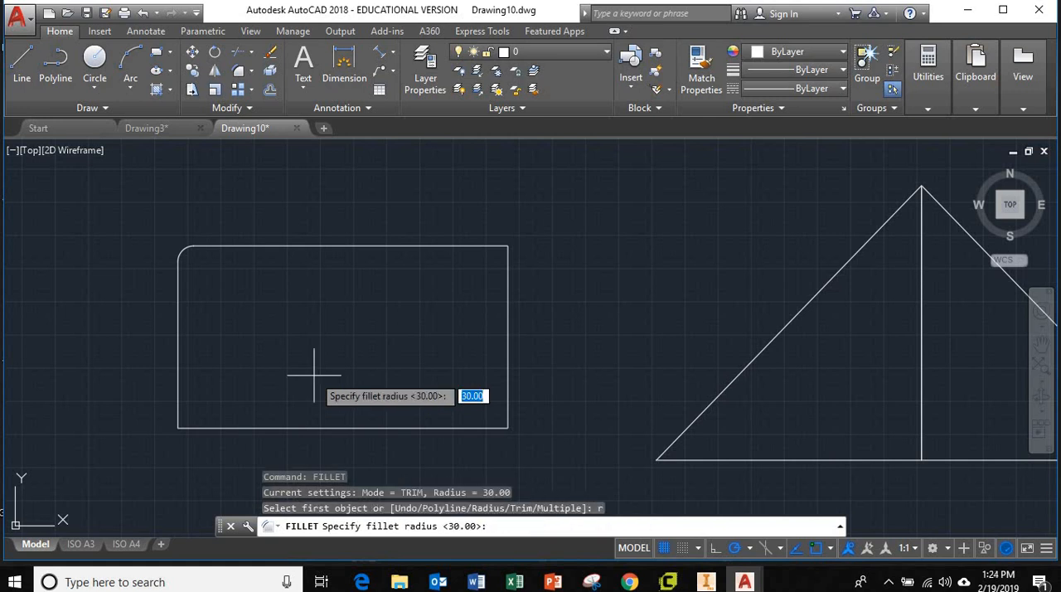
pyautogui.write('60')
pyautogui.press('Return')
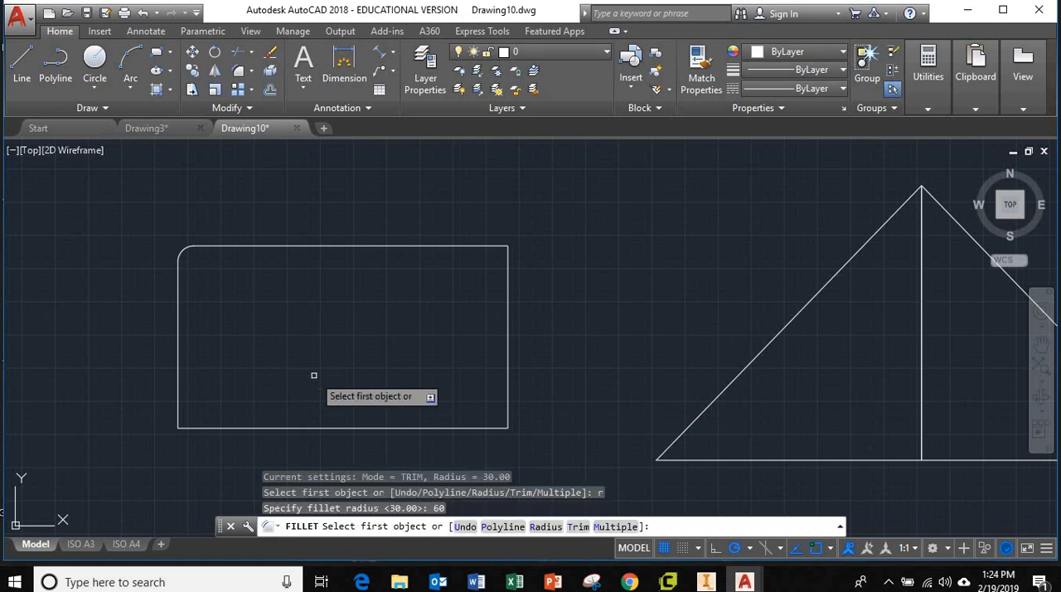
pyautogui.click(477, 246)
pyautogui.click(506, 279)
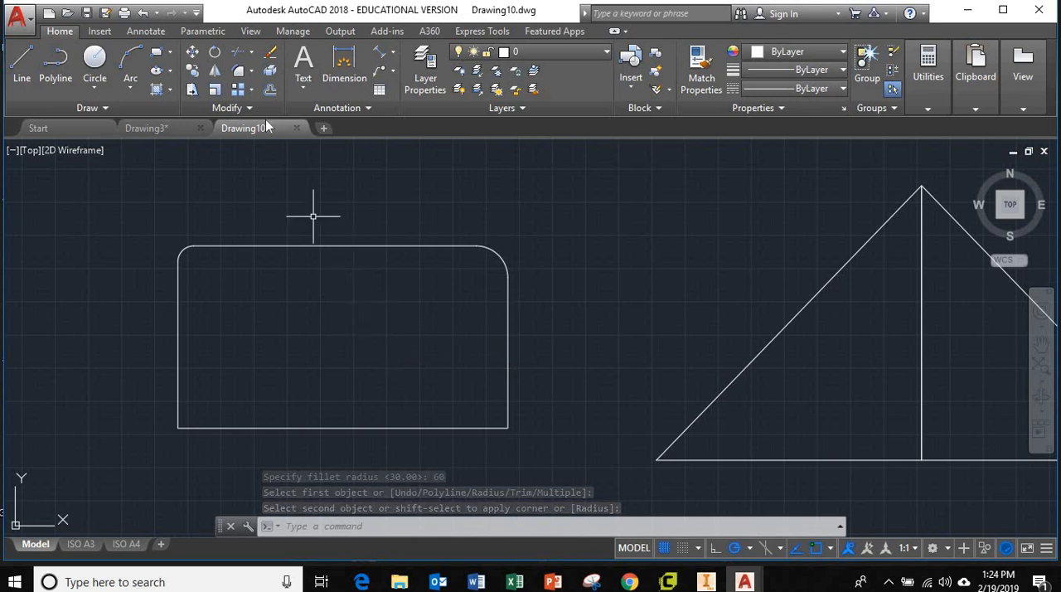
# Step: Chamfer the rectangle's lower-right corner with a first distance of 60 and a second distance of about 16.5 picked between two points
pyautogui.click(251, 71)
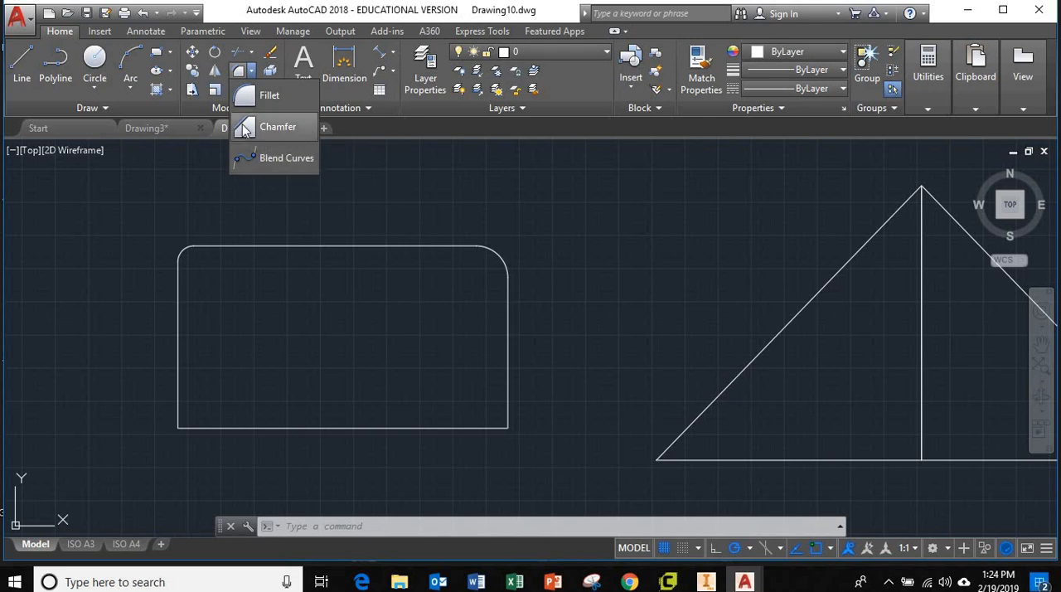
pyautogui.press('Escape')
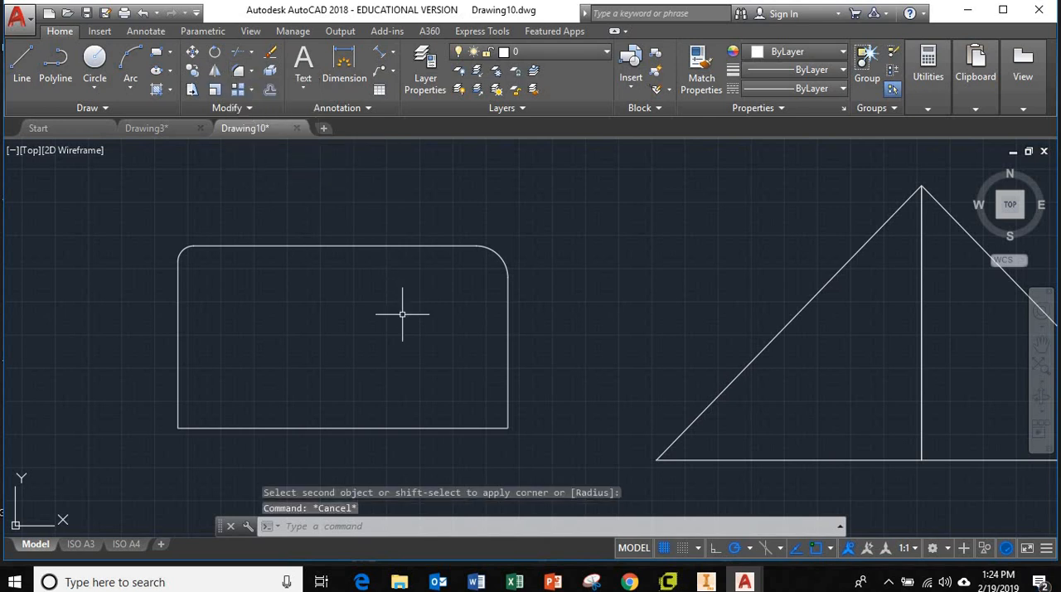
pyautogui.write('c')
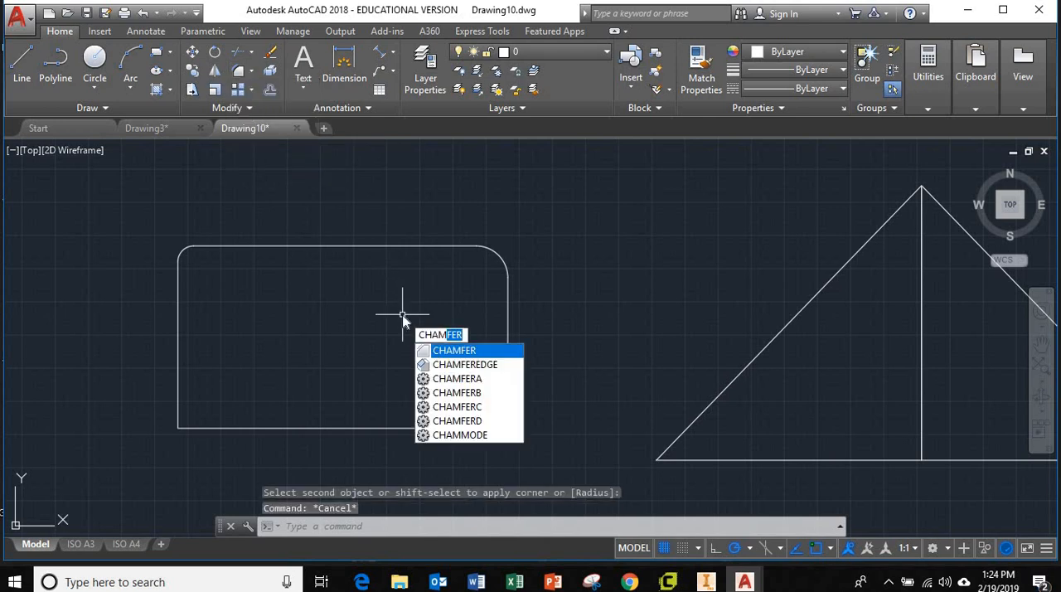
pyautogui.press('Return')
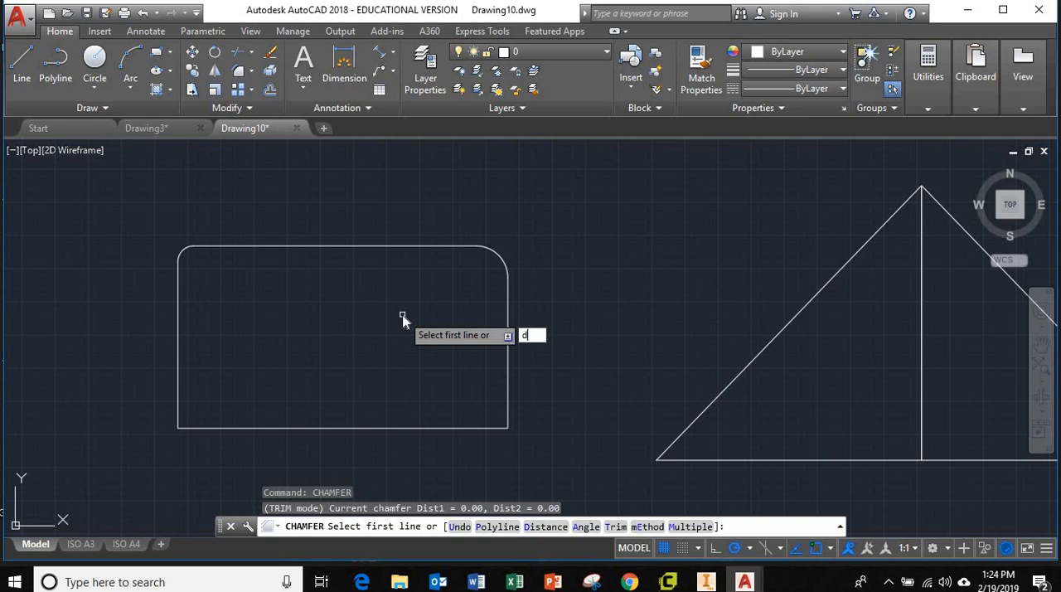
pyautogui.press('Return')
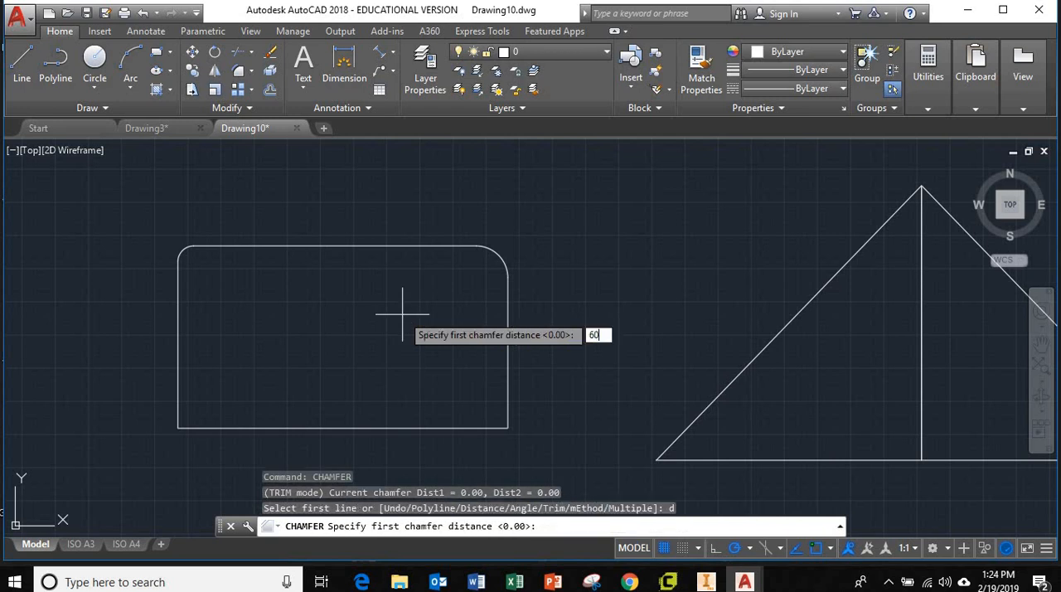
pyautogui.press('Return')
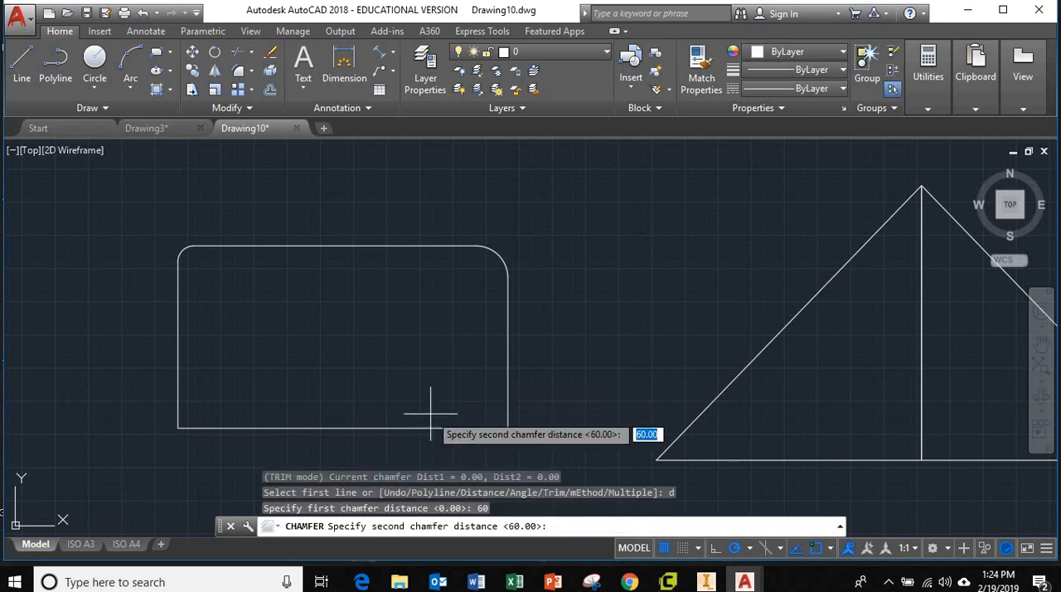
pyautogui.click(508, 428)
pyautogui.click(504, 423)
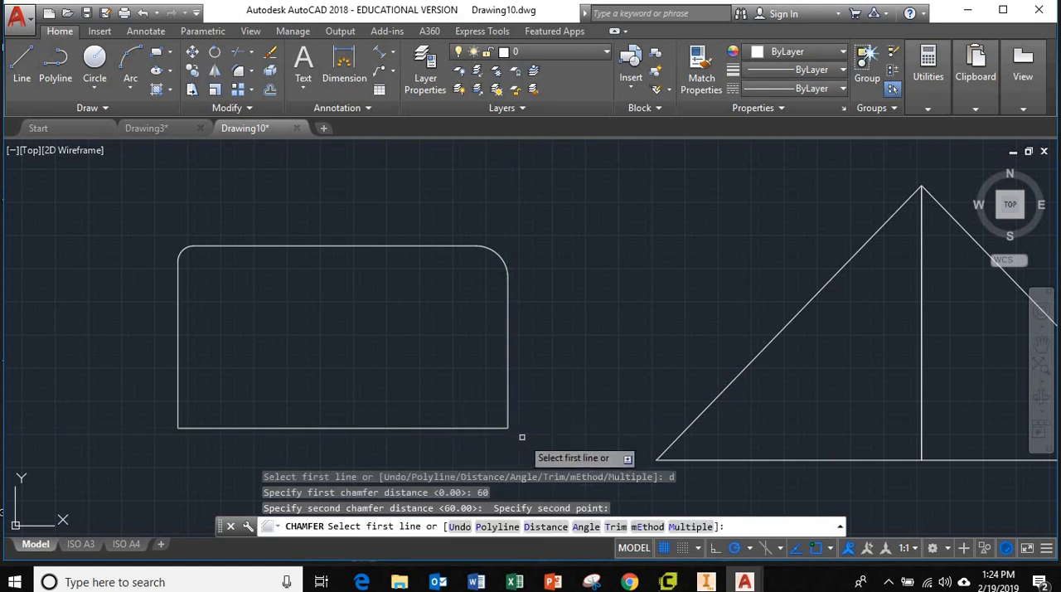
pyautogui.click(504, 417)
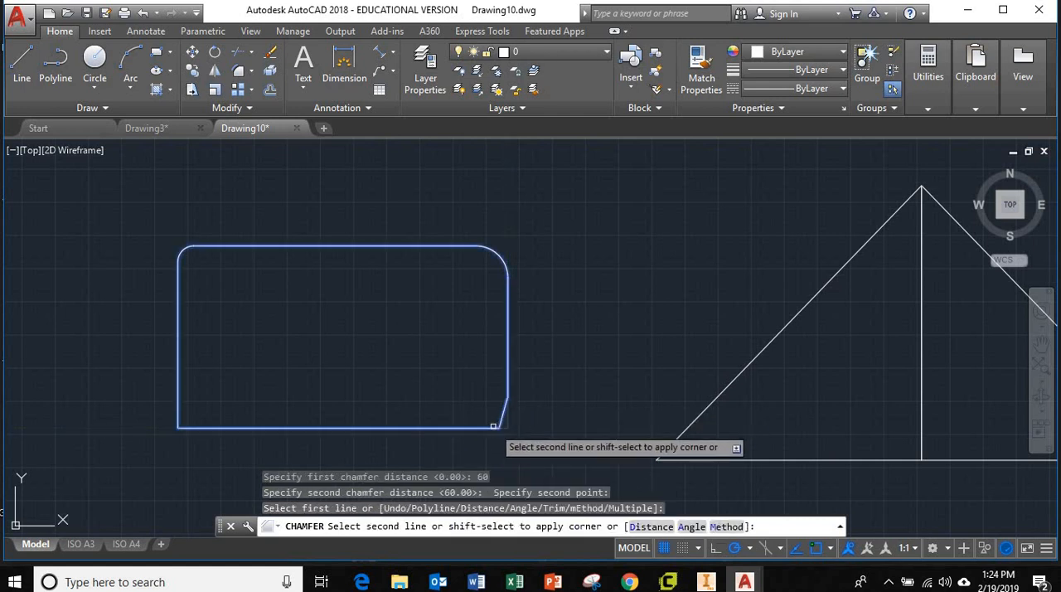
pyautogui.click(493, 428)
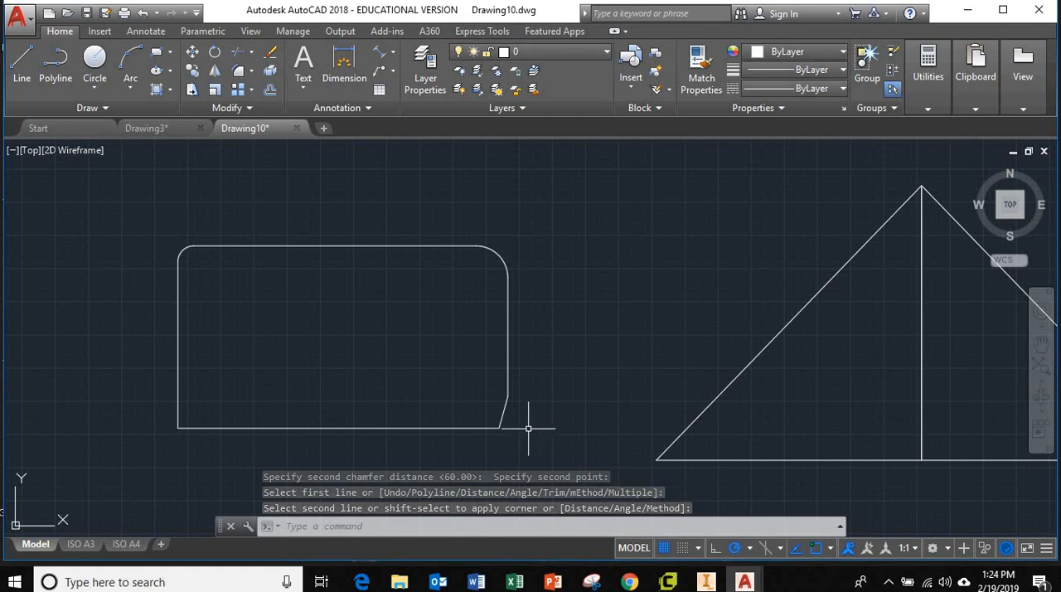
# Step: Chamfer the rectangle's lower-left corner with both distances set to 60
pyautogui.scroll(2, 479, 408)
pyautogui.scroll(-2, 518, 418)
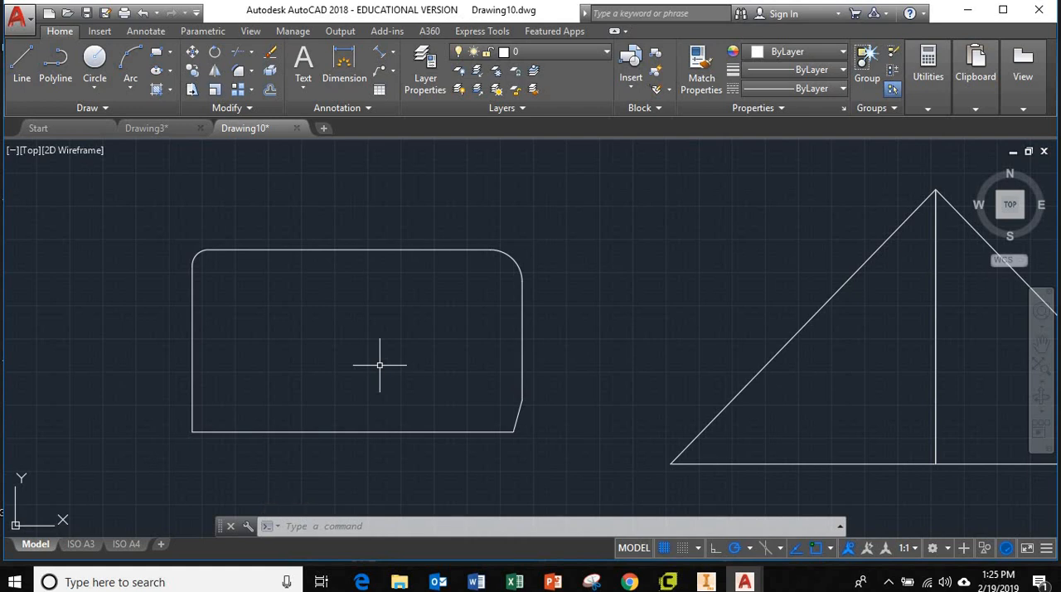
pyautogui.press('Return')
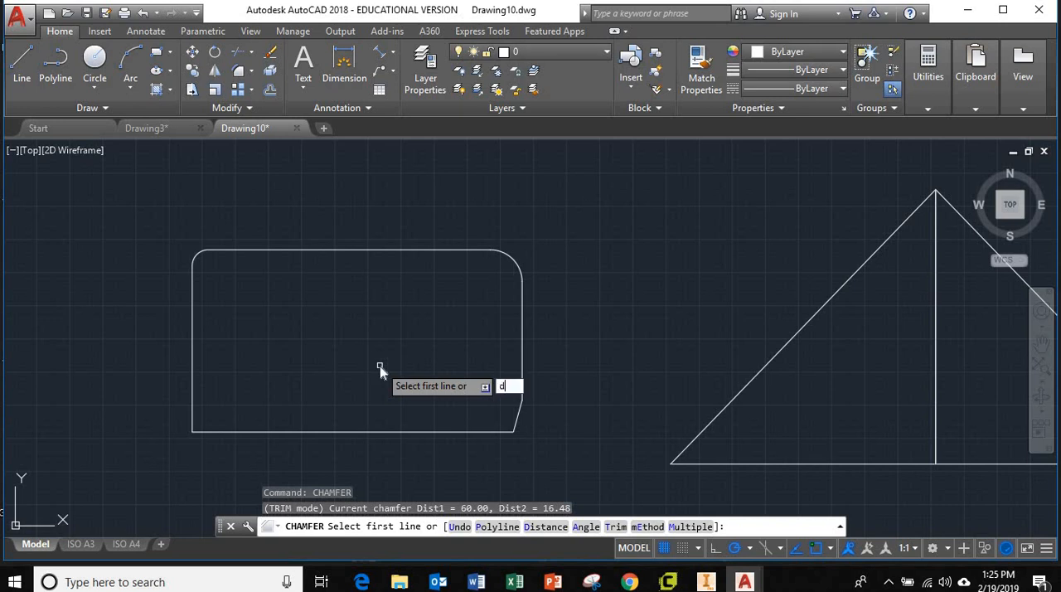
pyautogui.press('Return')
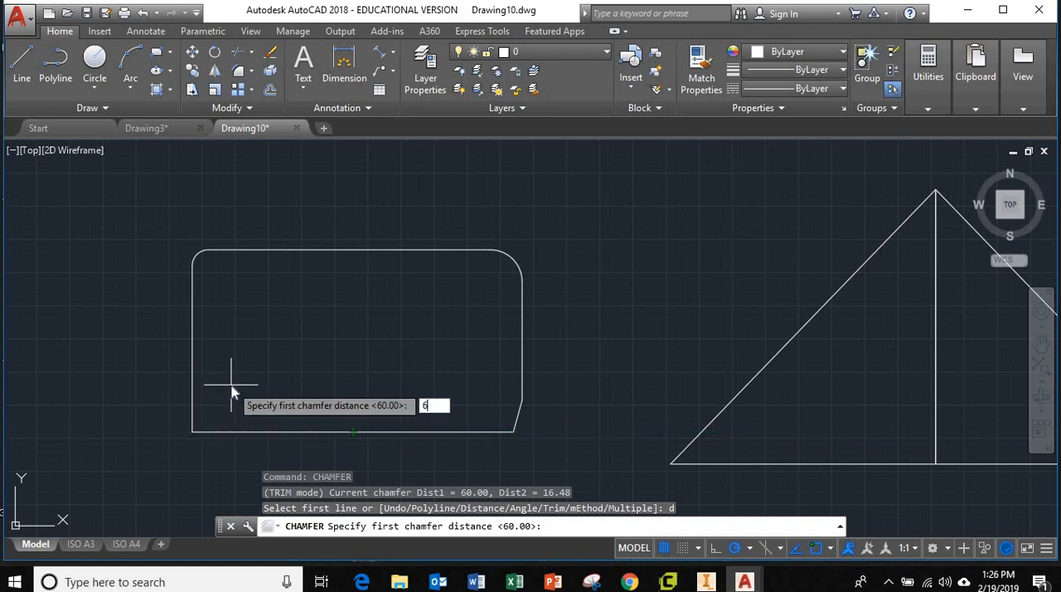
pyautogui.press('Return')
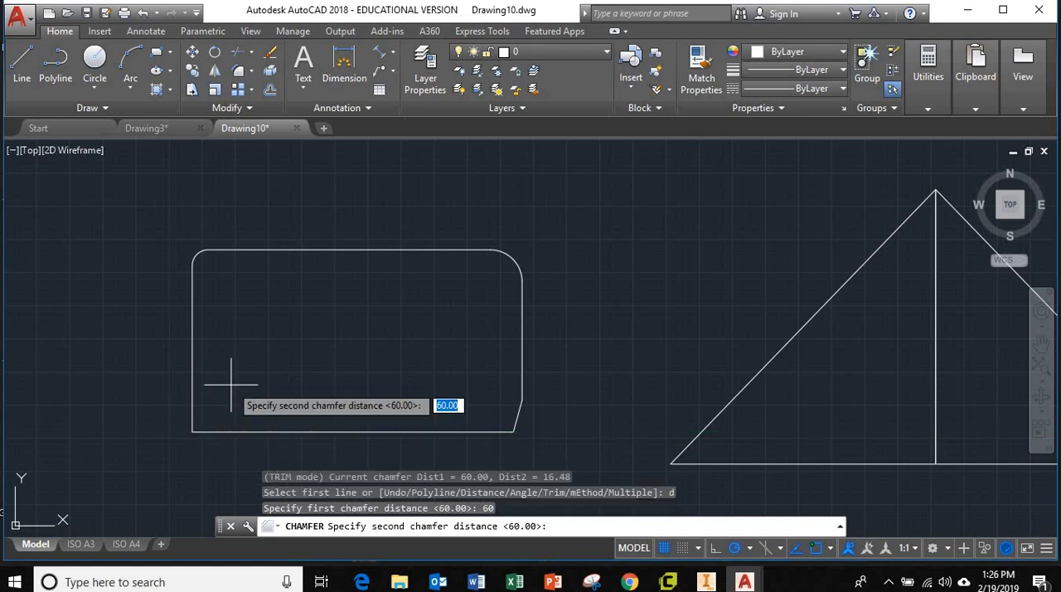
pyautogui.press('Return')
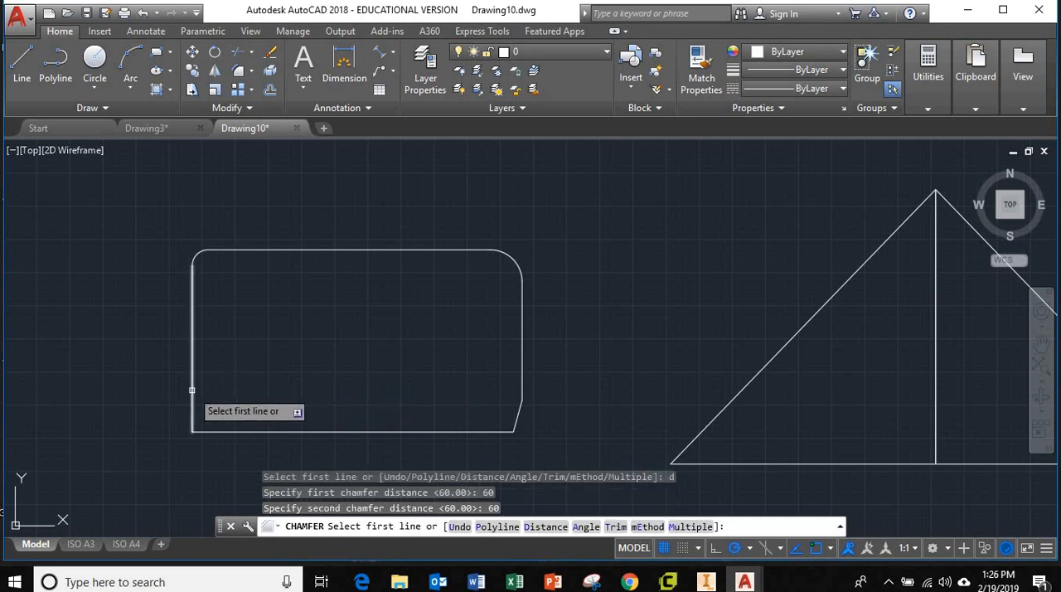
pyautogui.click(192, 386)
pyautogui.click(236, 431)
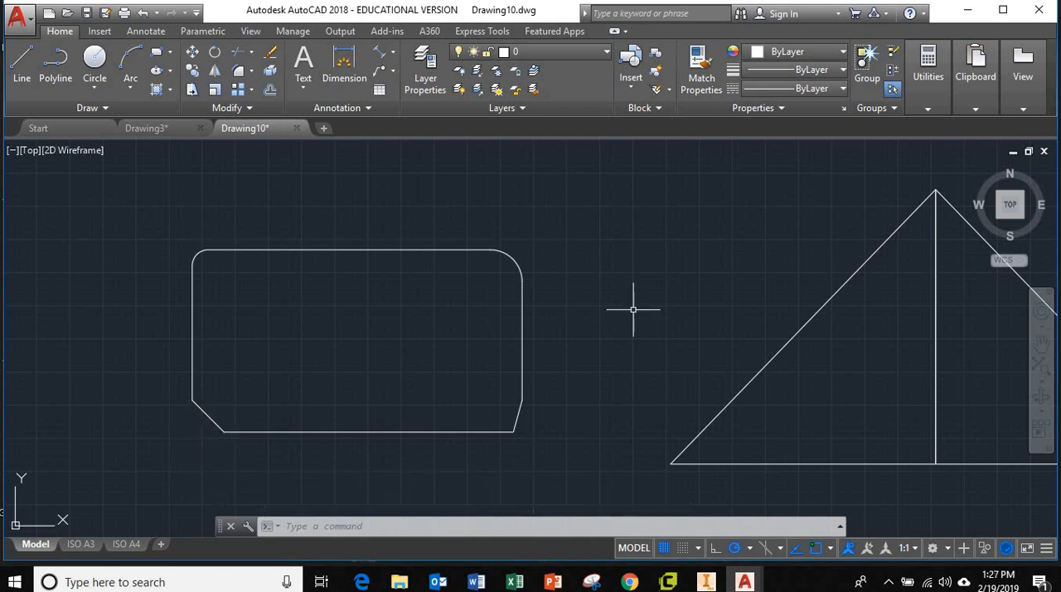
# Step: Draw a diagonal line from inside the rounded and chamfered rectangle up and left across its upper edge
pyautogui.scroll(4, 633, 309)
pyautogui.scroll(-10, 580, 343)
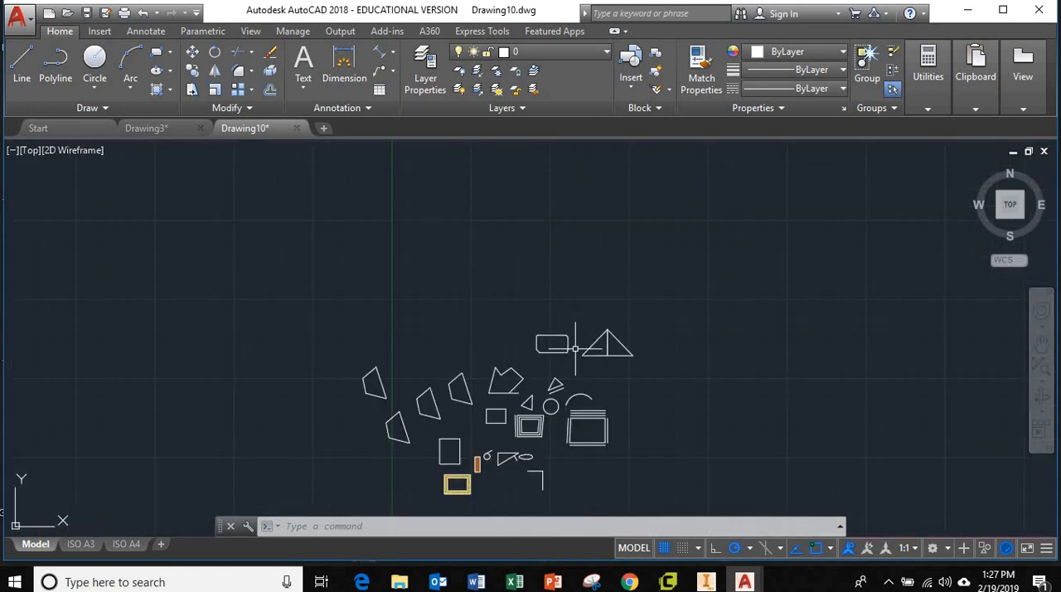
pyautogui.moveTo(578, 426)
pyautogui.mouseDown(button='middle')
pyautogui.moveTo(563, 392)
pyautogui.moveTo(591, 375)
pyautogui.mouseUp(button='middle')
pyautogui.scroll(4, 563, 349)
pyautogui.scroll(-4, 564, 349)
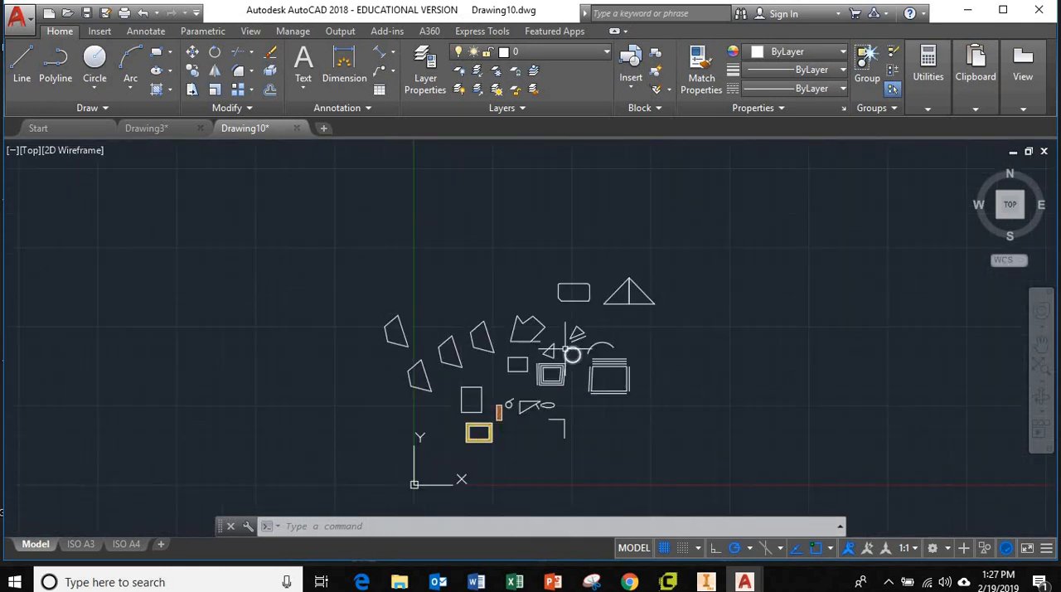
pyautogui.scroll(6, 592, 282)
pyautogui.scroll(2, 611, 302)
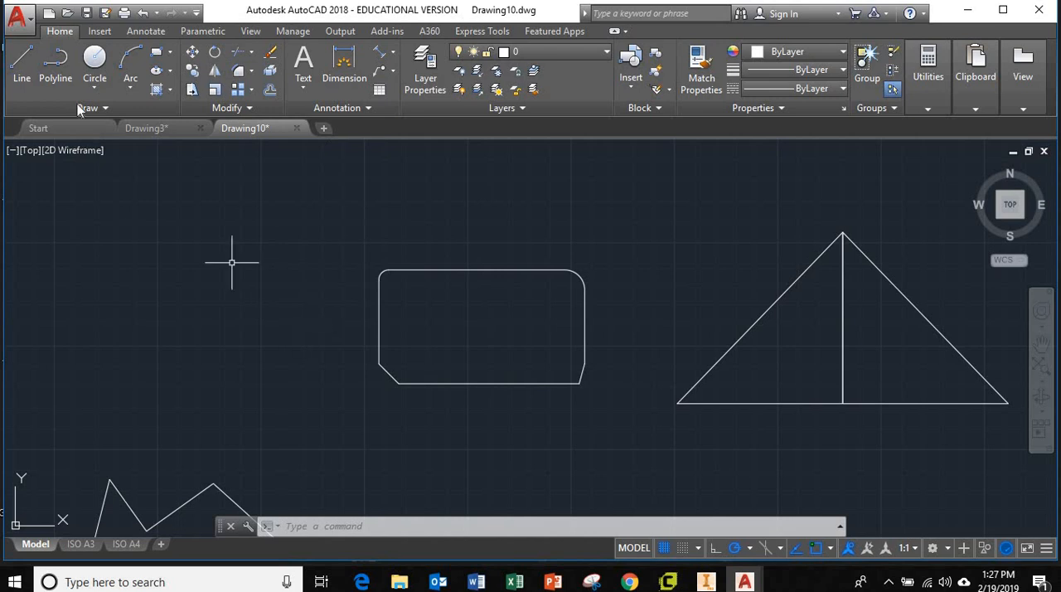
pyautogui.scroll(5, 621, 398)
pyautogui.scroll(-5, 597, 389)
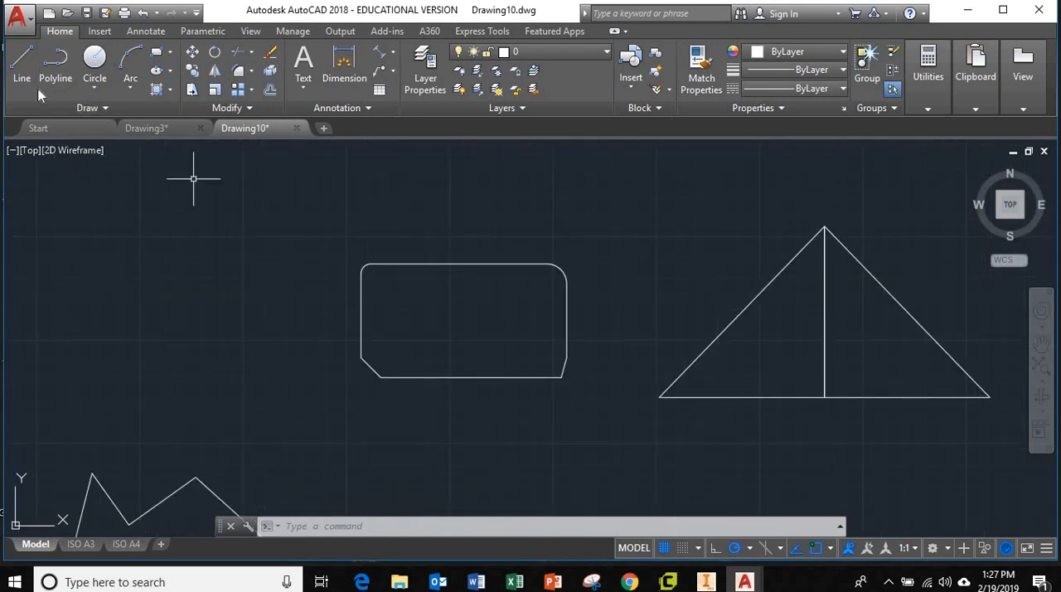
pyautogui.click(22, 65)
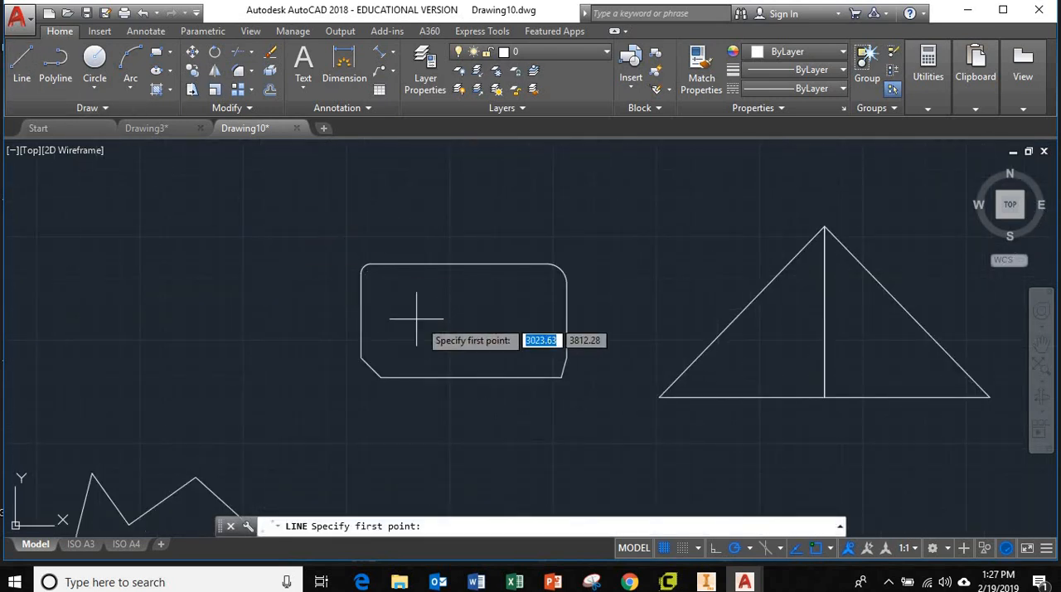
pyautogui.click(468, 321)
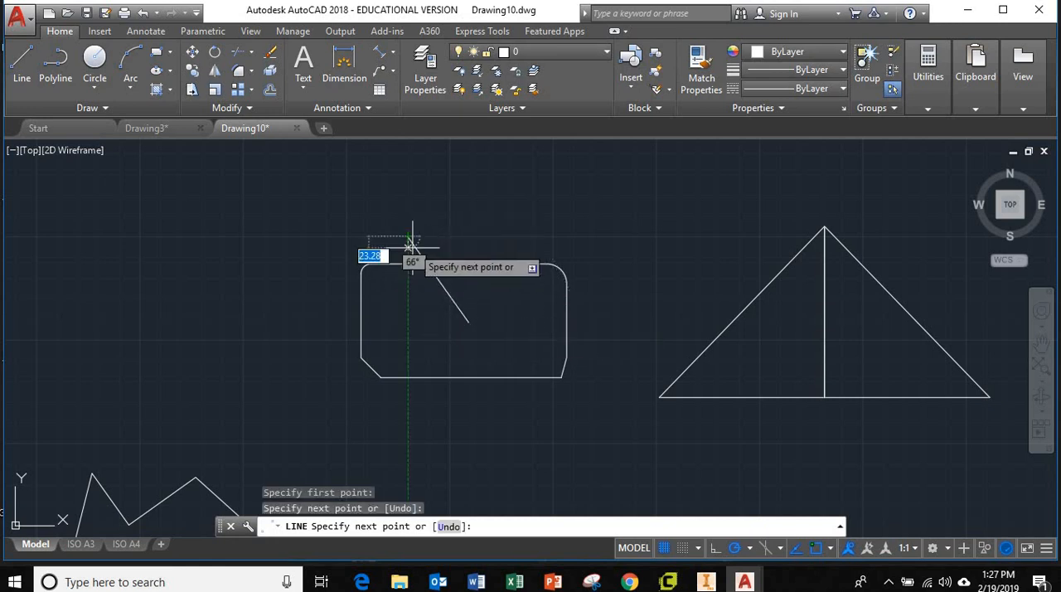
pyautogui.press('Escape')
# Step: Trim off the part of the diagonal line that sticks out above the rectangle's upper edge, using all objects as cutting edges
pyautogui.scroll(4, 438, 267)
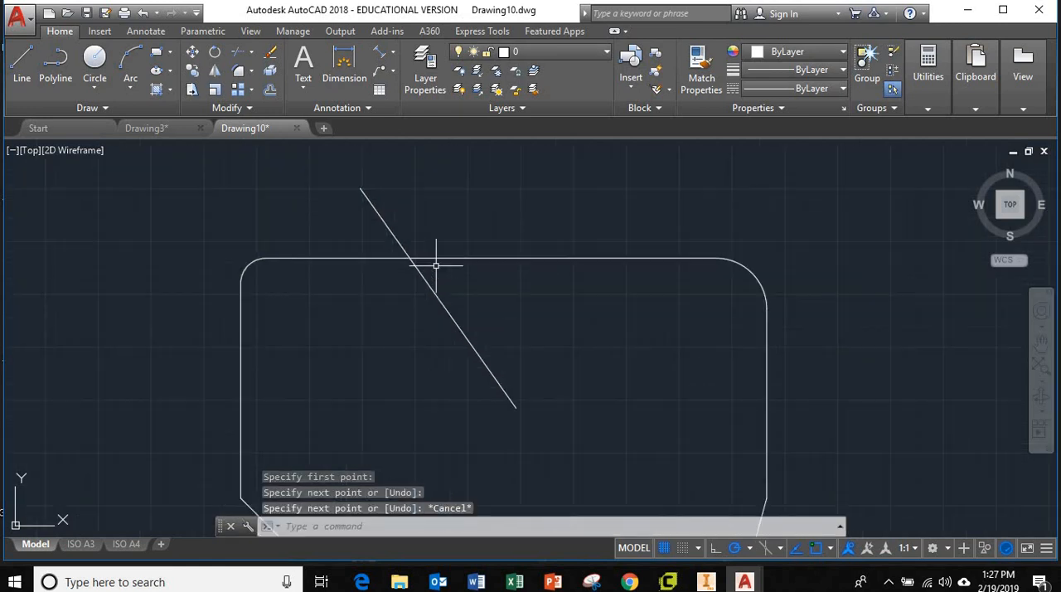
pyautogui.scroll(-4, 480, 351)
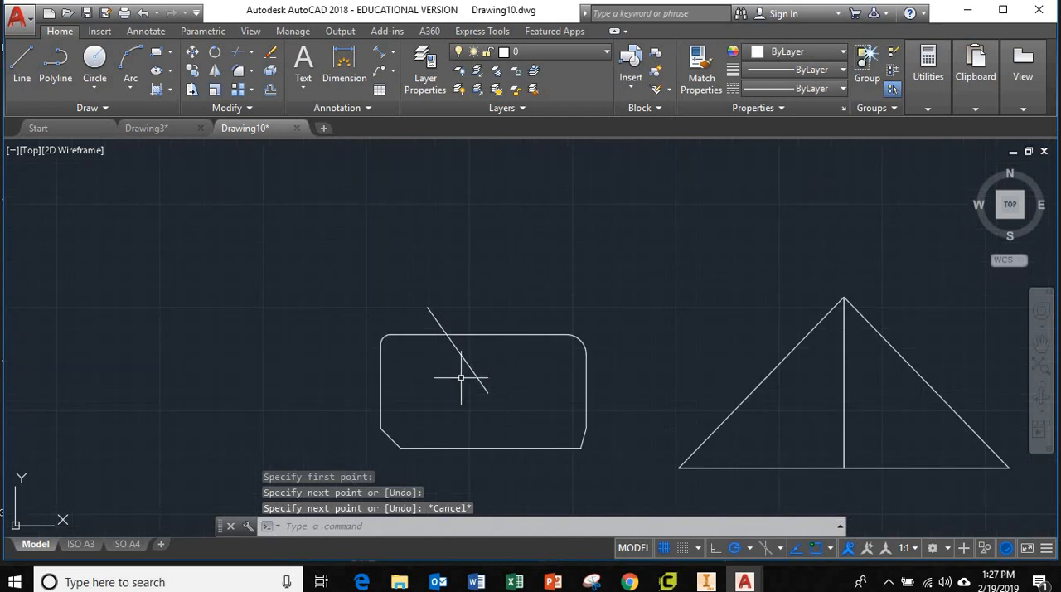
pyautogui.scroll(4, 457, 371)
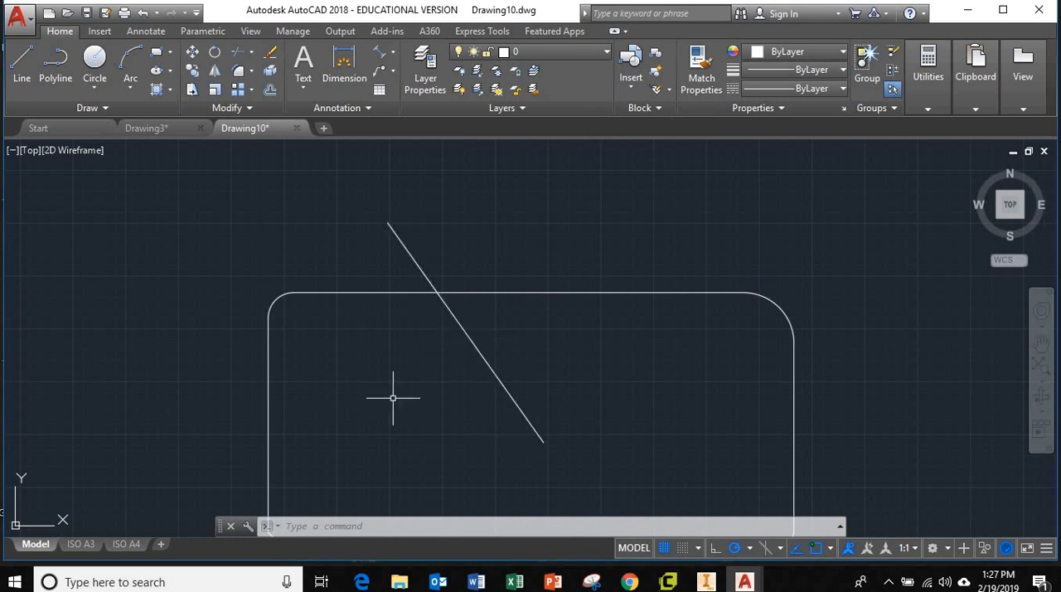
pyautogui.click(236, 50)
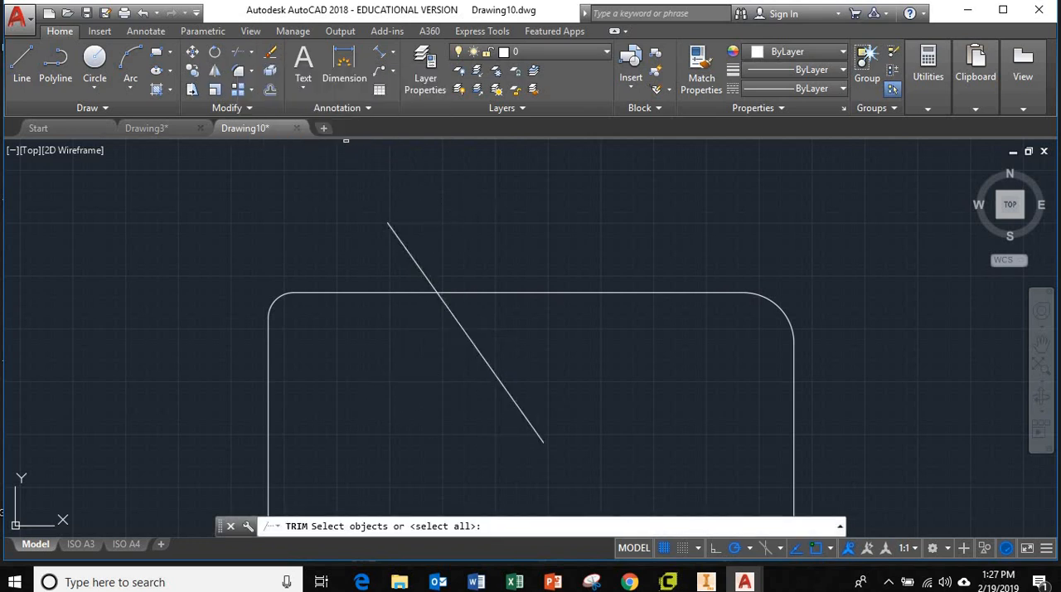
pyautogui.press('Return')
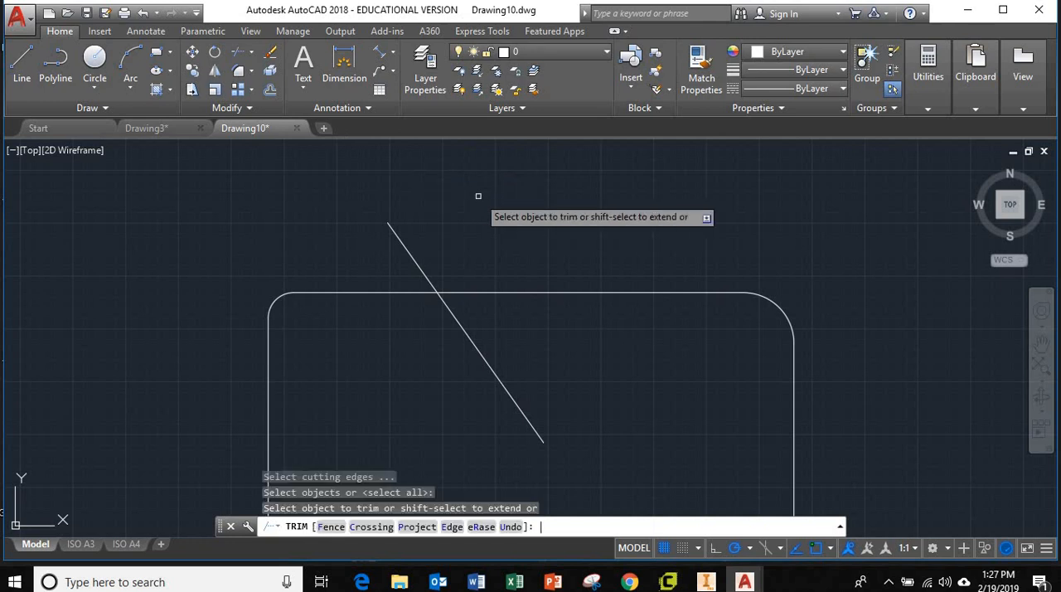
pyautogui.click(412, 258)
pyautogui.scroll(2, 435, 377)
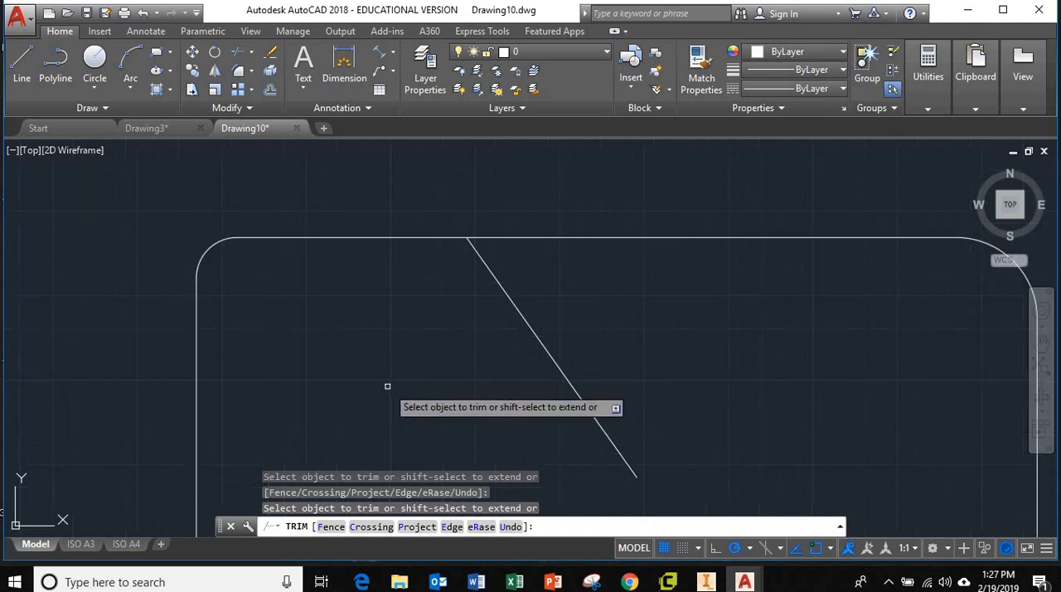
pyautogui.scroll(-4, 389, 387)
pyautogui.moveTo(569, 400); pyautogui.dragTo(521, 301, button='middle')
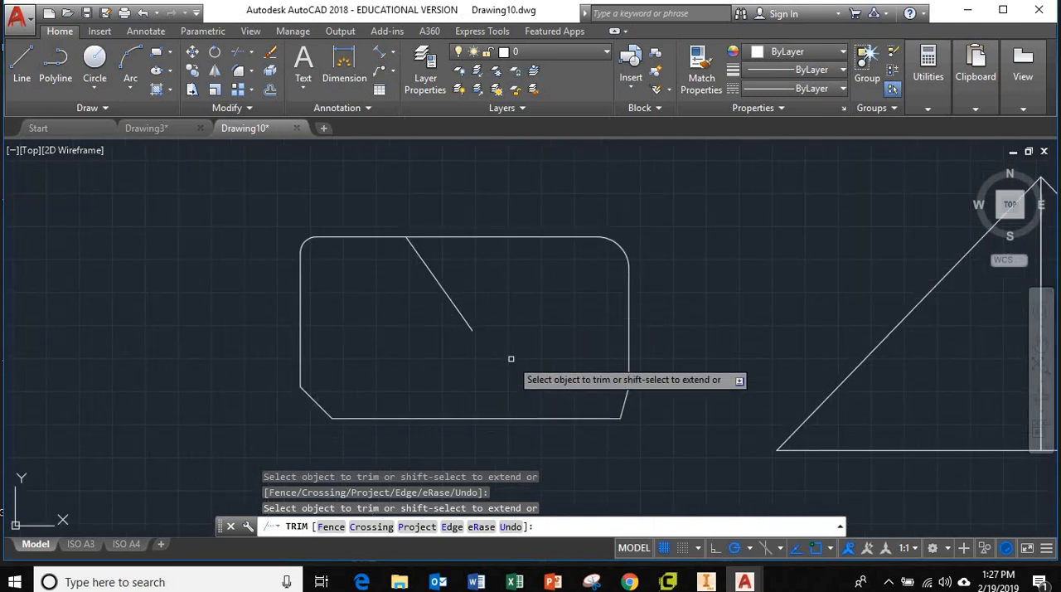
pyautogui.press('Escape')
pyautogui.press('Escape')
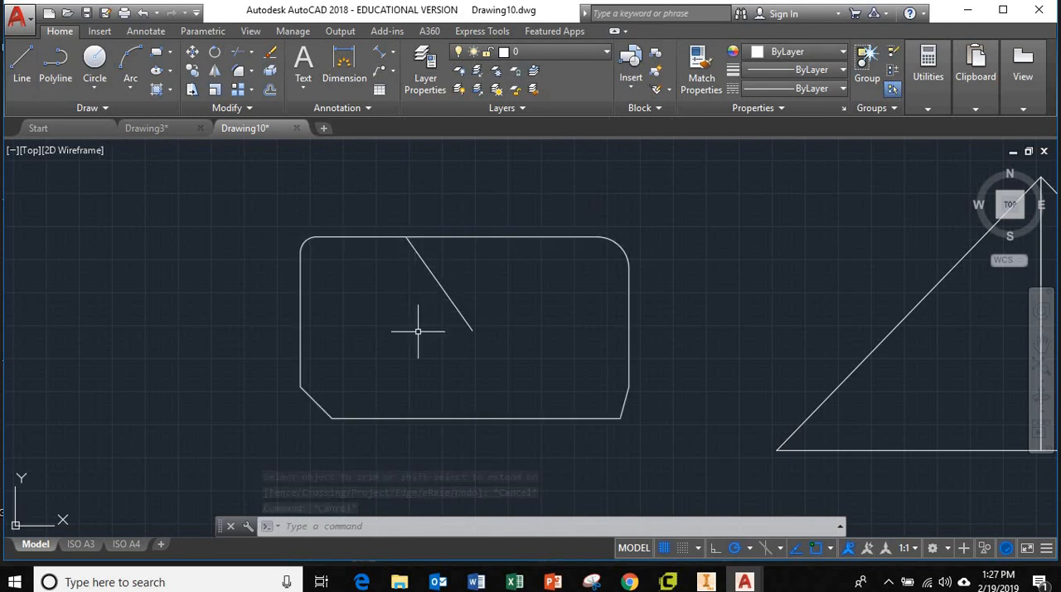
# Step: Offset the diagonal line three times in succession to its right, each at a distance of 30
pyautogui.write('off')
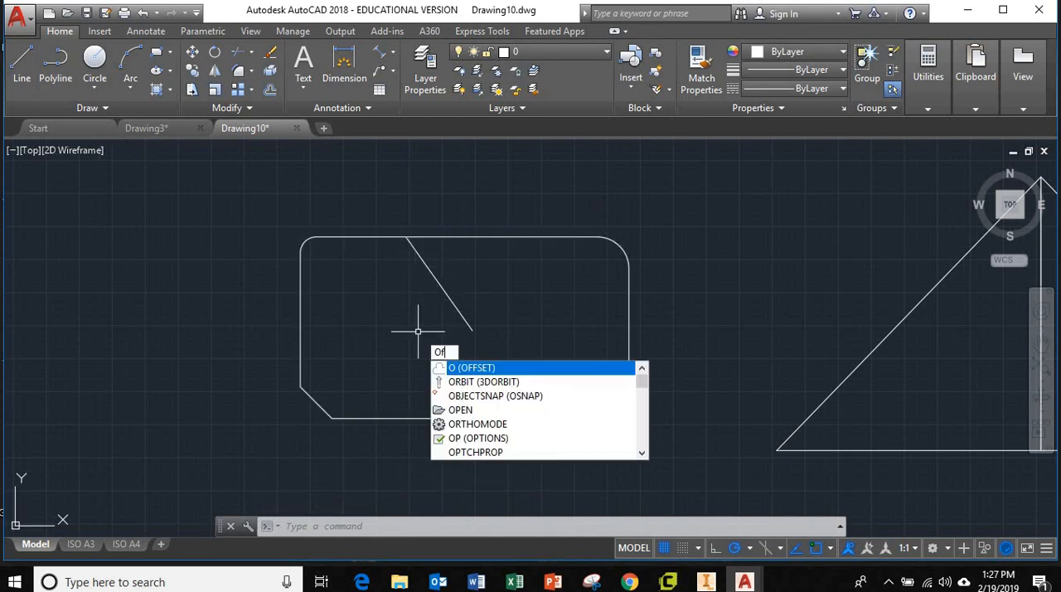
pyautogui.press('Return')
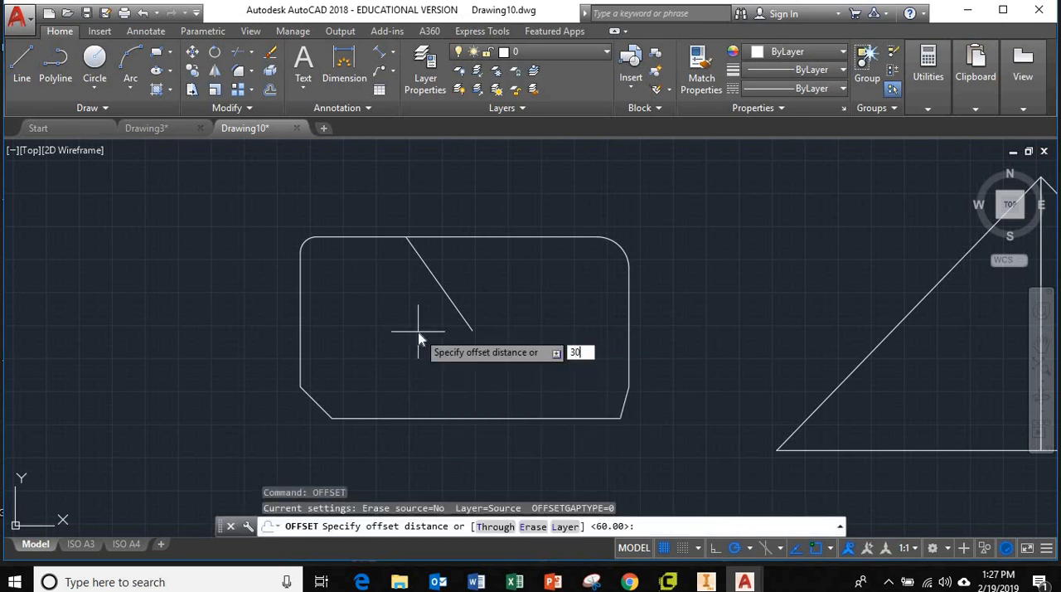
pyautogui.press('Return')
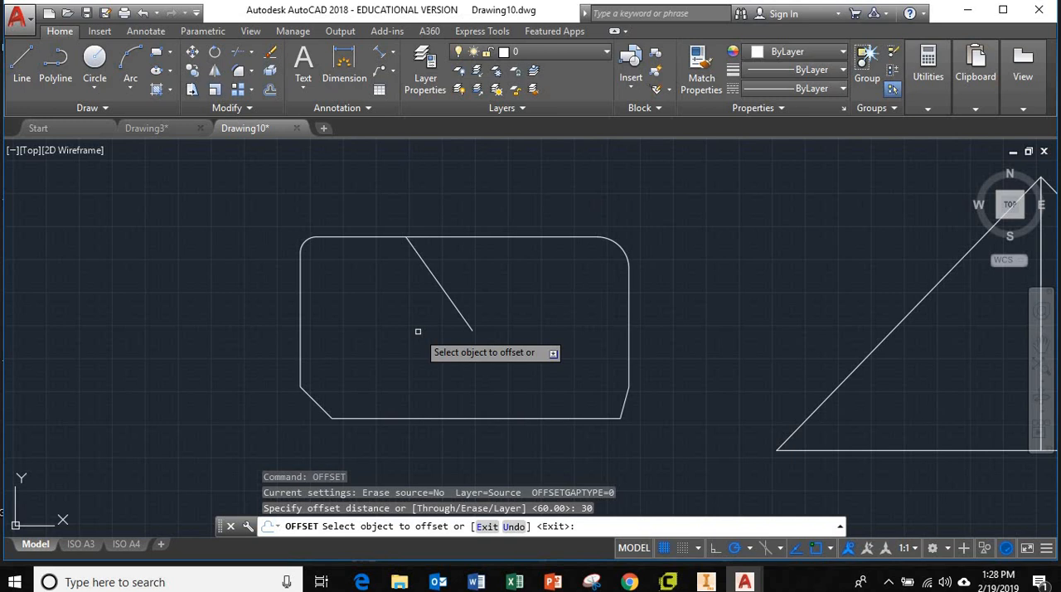
pyautogui.click(448, 296)
pyautogui.click(468, 290)
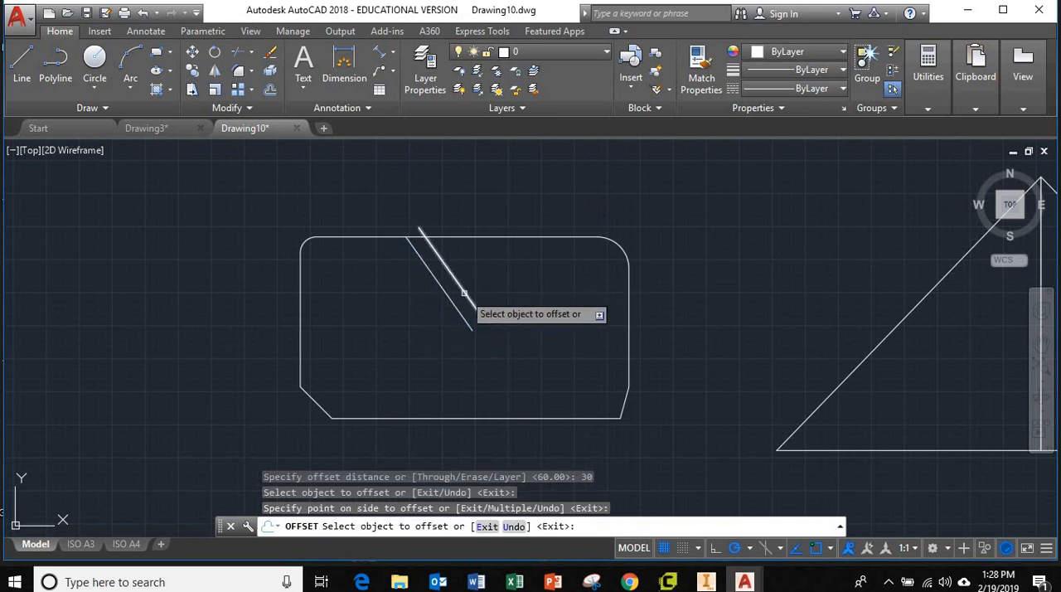
pyautogui.click(468, 291)
pyautogui.click(480, 285)
pyautogui.click(479, 284)
pyautogui.click(502, 280)
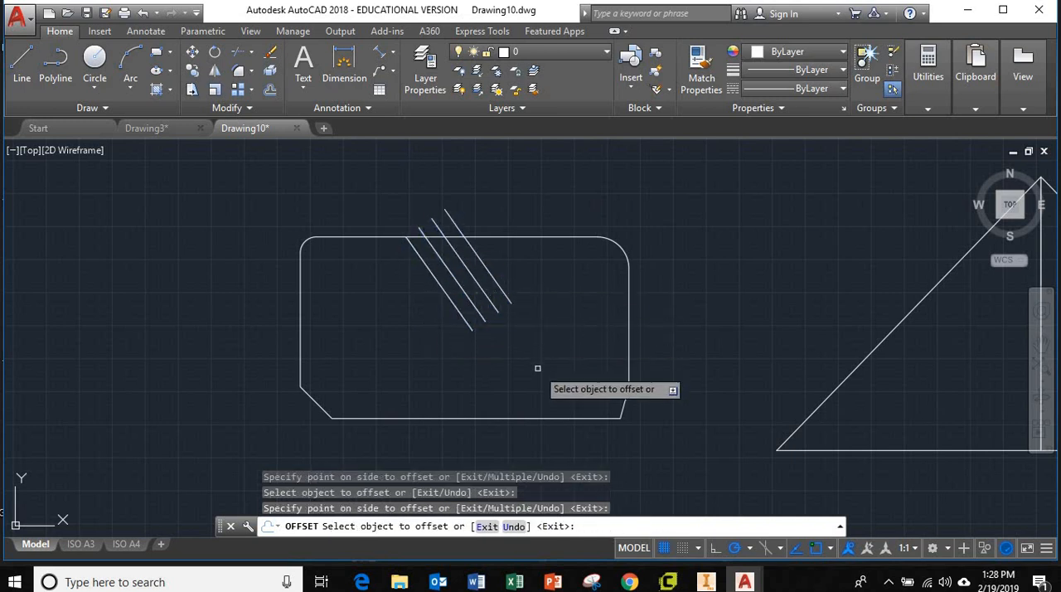
pyautogui.press('Escape')
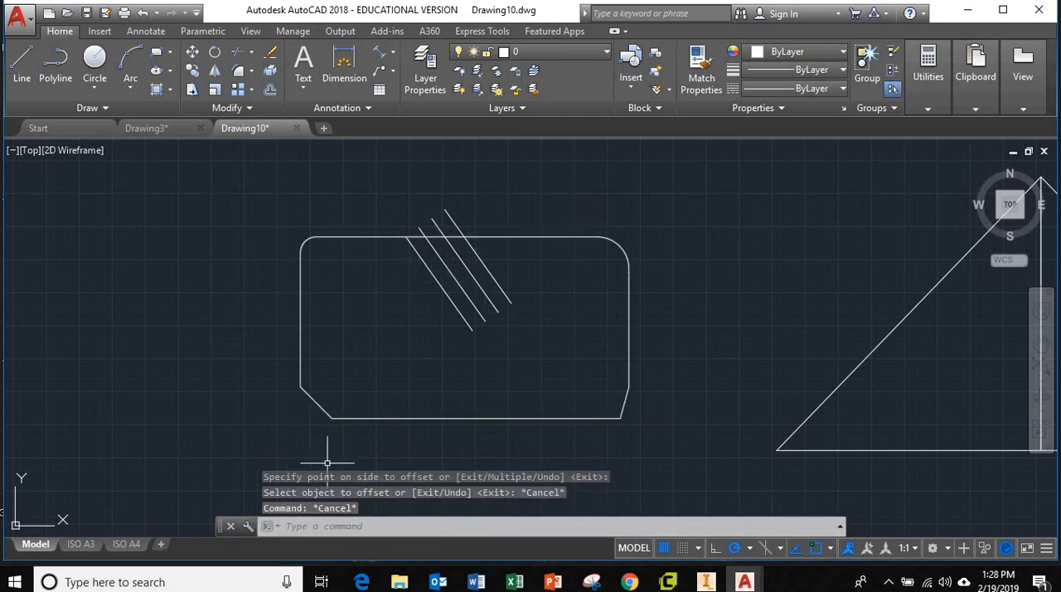
pyautogui.press('Escape')
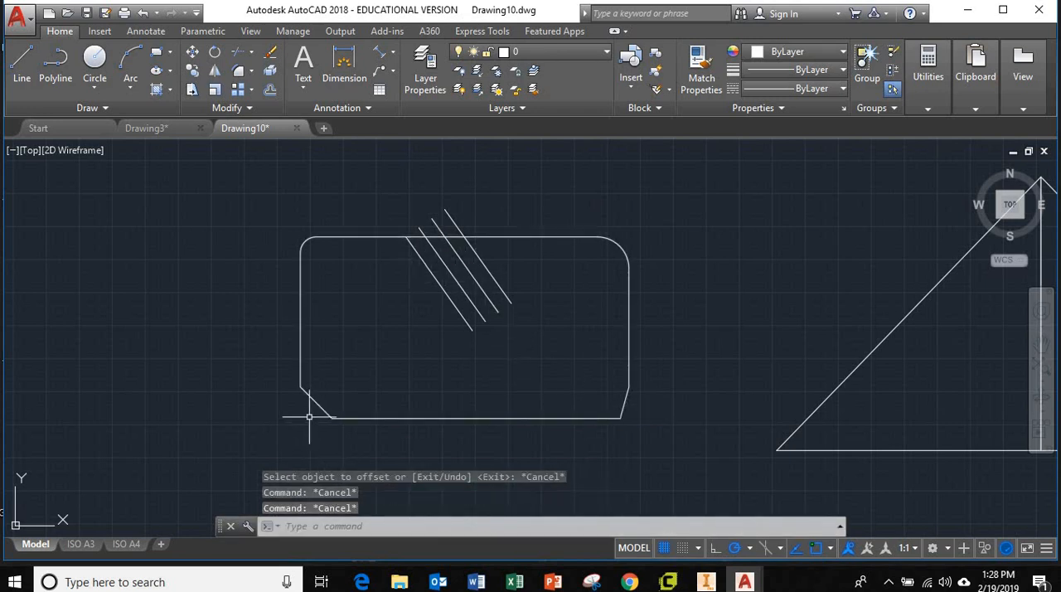
# Step: Trim the ends of the three offset lines that project above the rectangle's upper edge, using all objects as cutting edges
pyautogui.scroll(3, 434, 218)
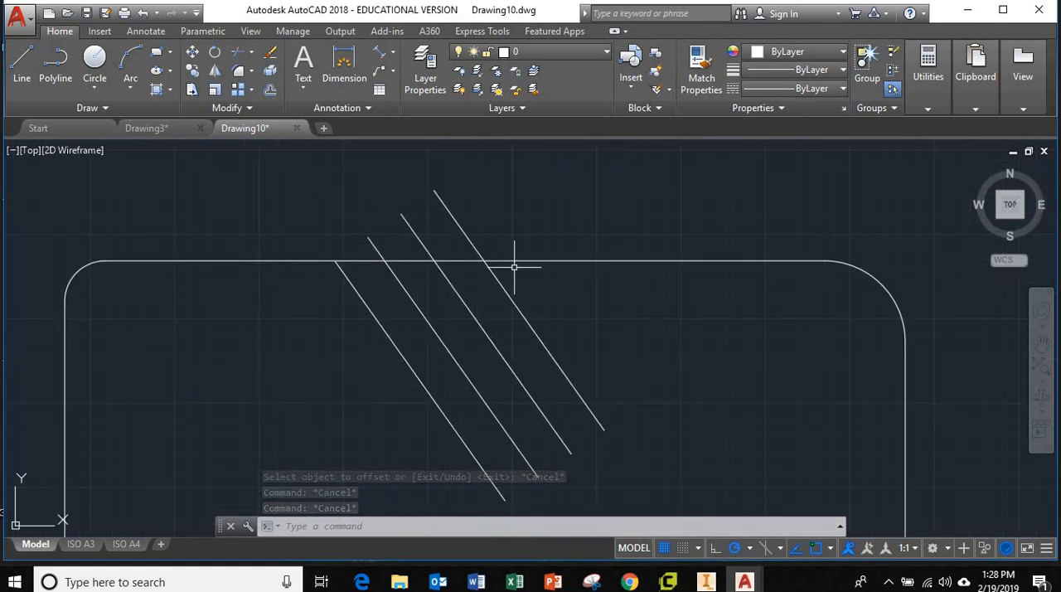
pyautogui.scroll(-5, 567, 292)
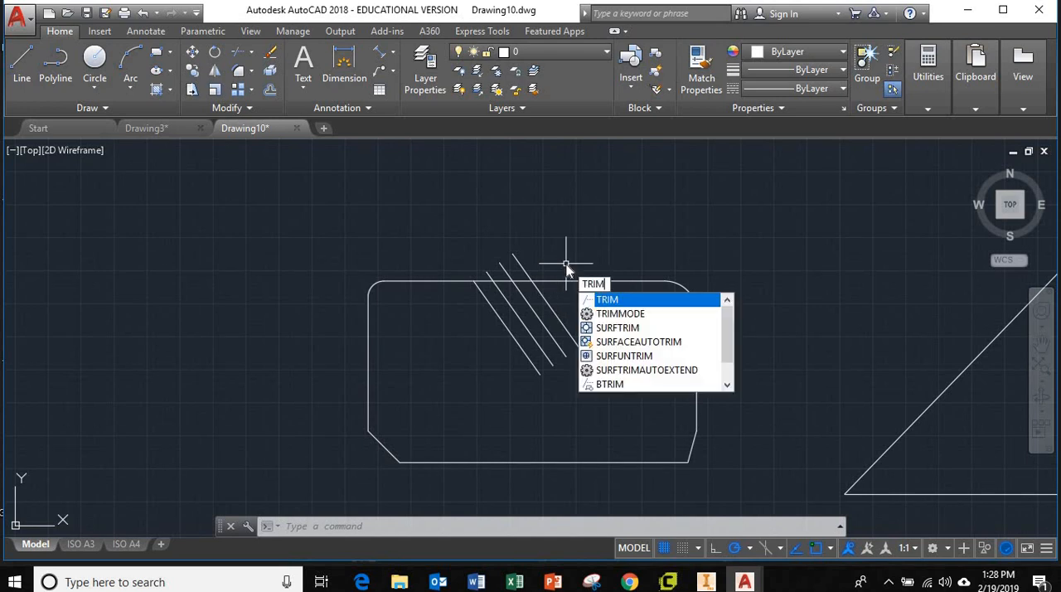
pyautogui.press('Return')
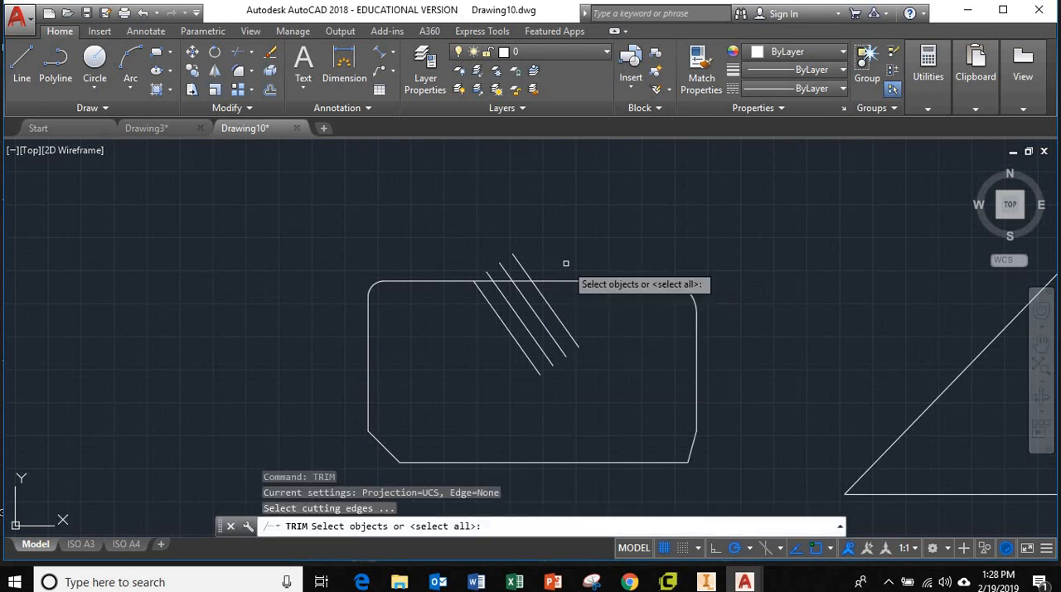
pyautogui.press('Return')
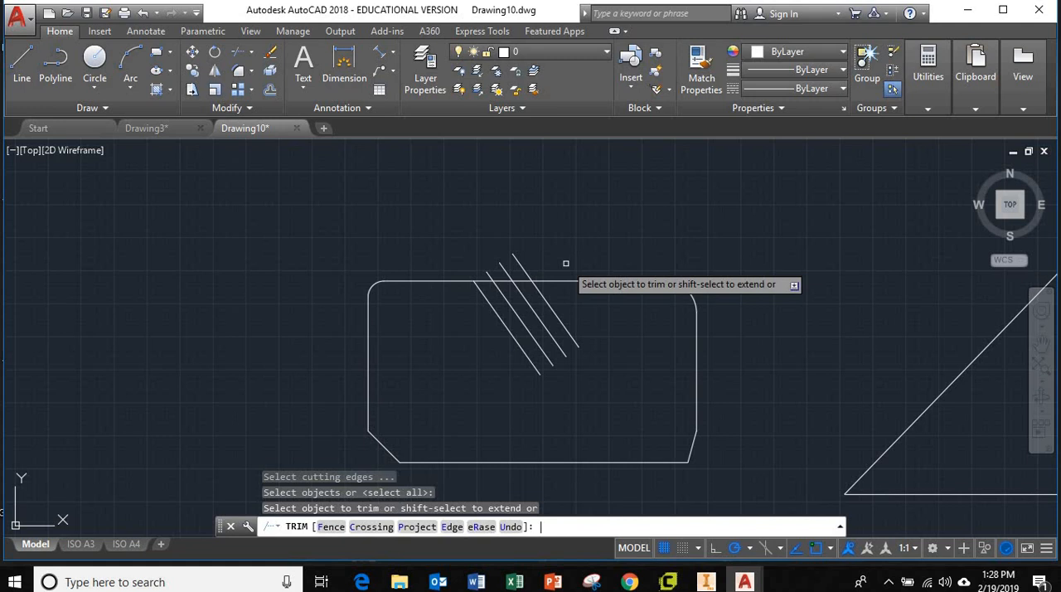
pyautogui.click(523, 267)
pyautogui.click(505, 266)
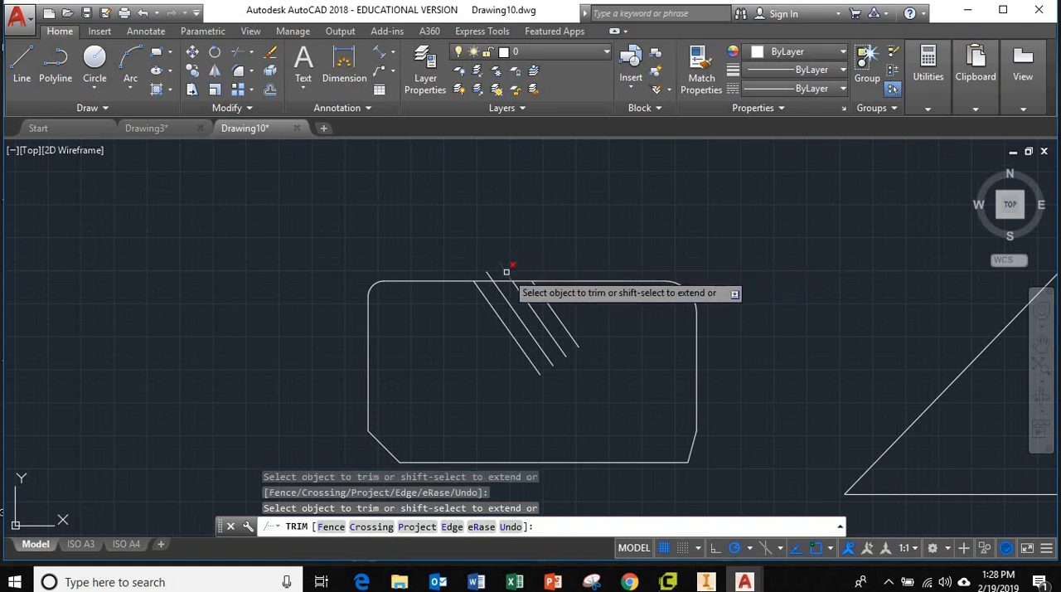
pyautogui.click(491, 275)
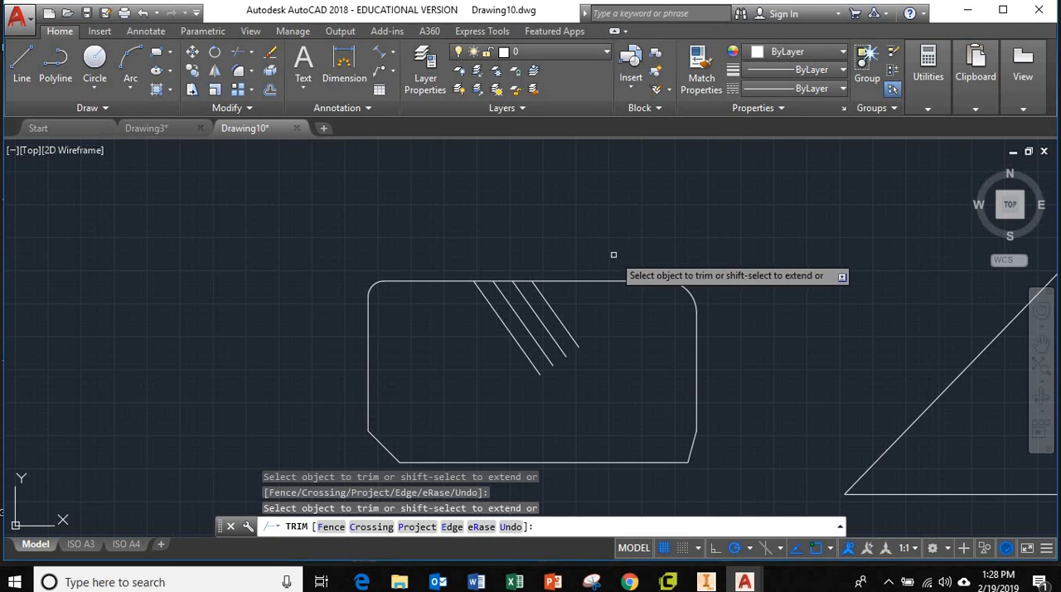
pyautogui.press('Escape')
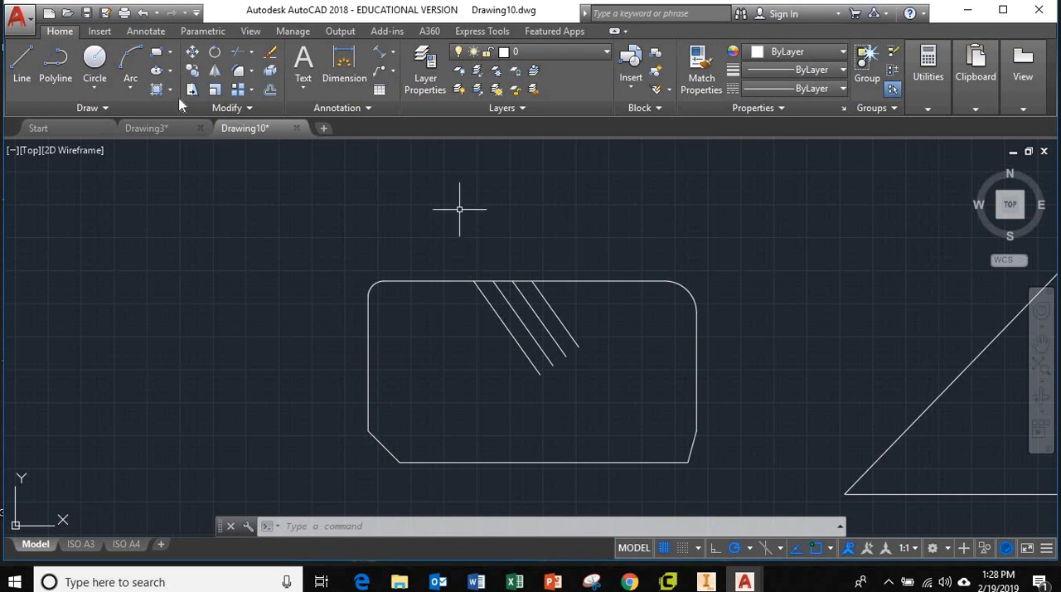
# Step: Extend the four parallel diagonal lines down to the rectangle's lower edge, using the rectangle as the boundary
pyautogui.click(251, 52)
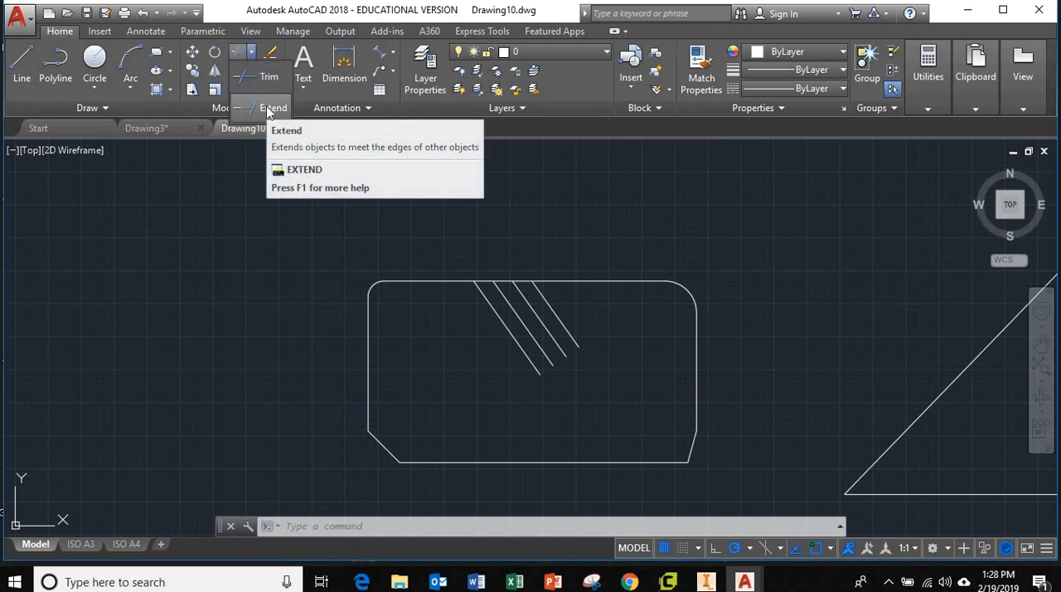
pyautogui.click(267, 109)
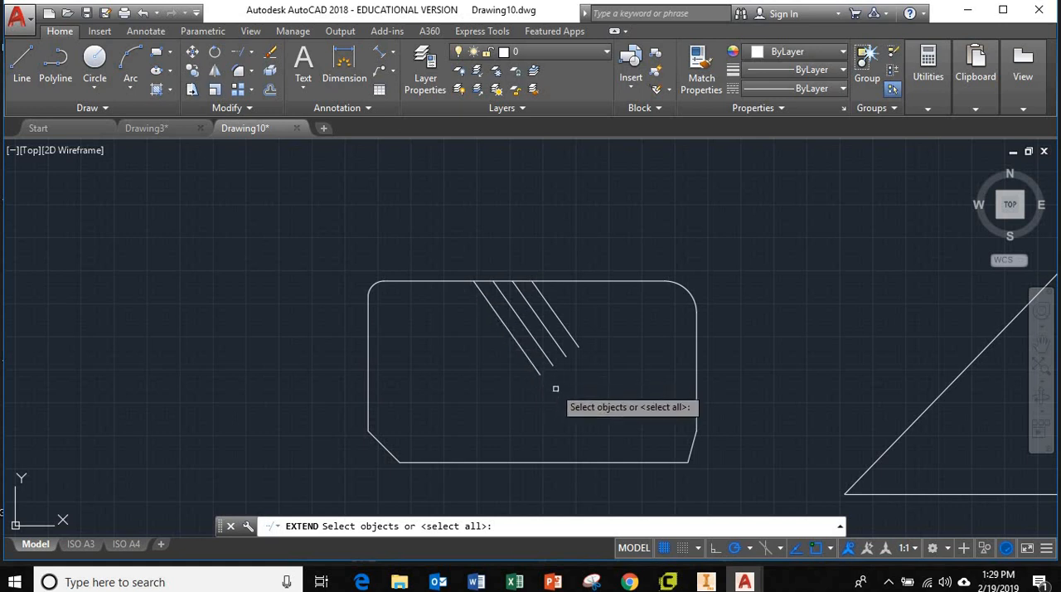
pyautogui.click(611, 461)
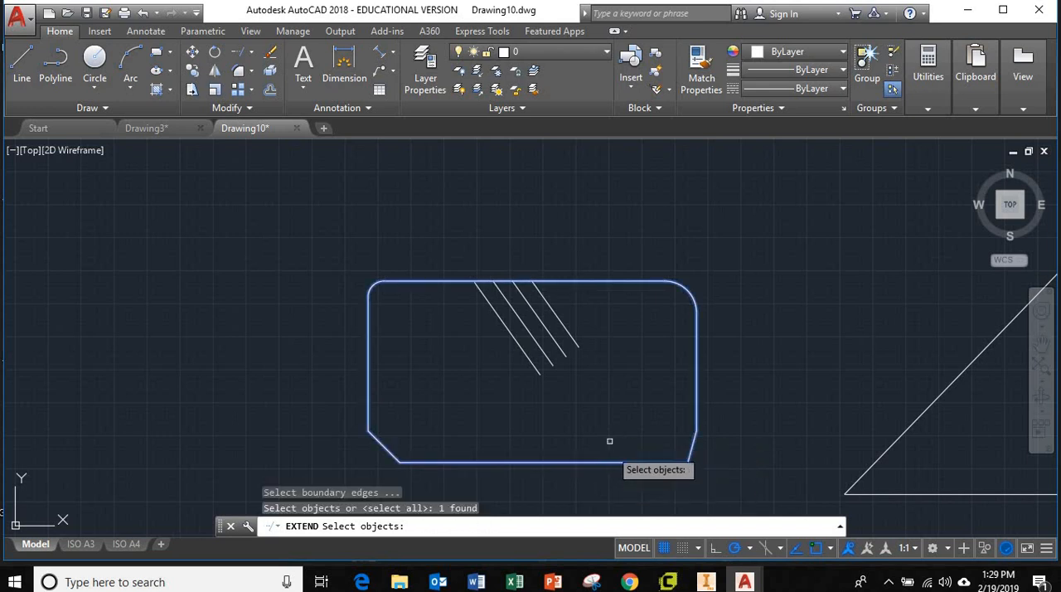
pyautogui.press('Return')
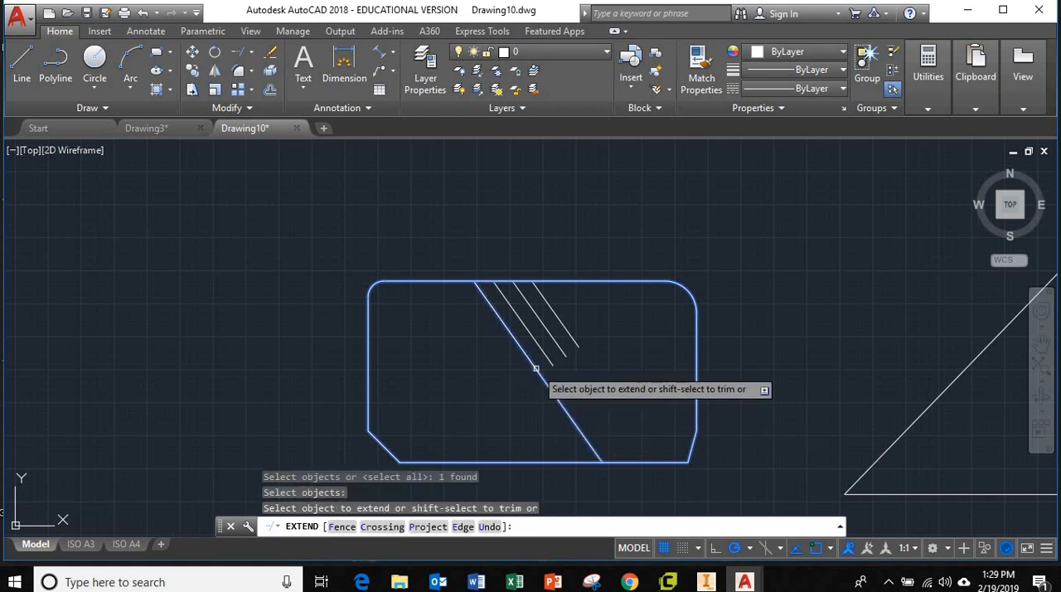
pyautogui.click(535, 368)
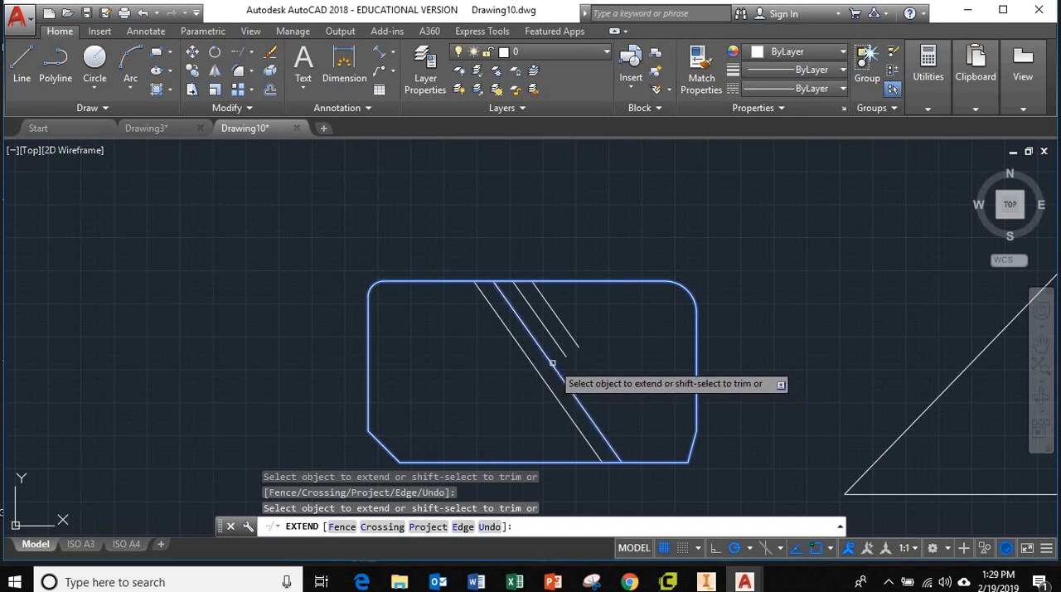
pyautogui.click(553, 362)
pyautogui.click(561, 348)
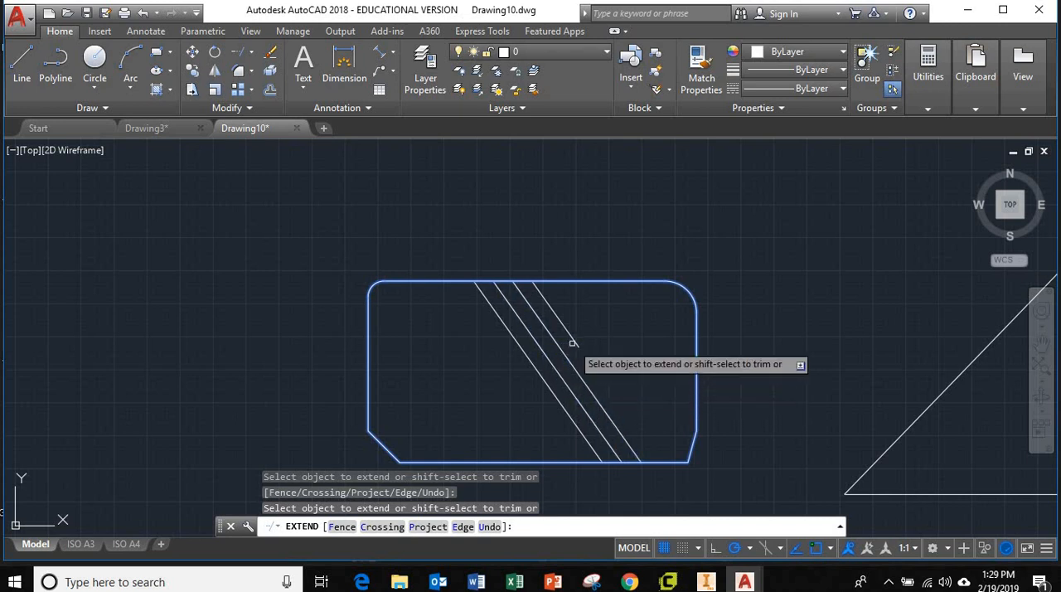
pyautogui.click(574, 345)
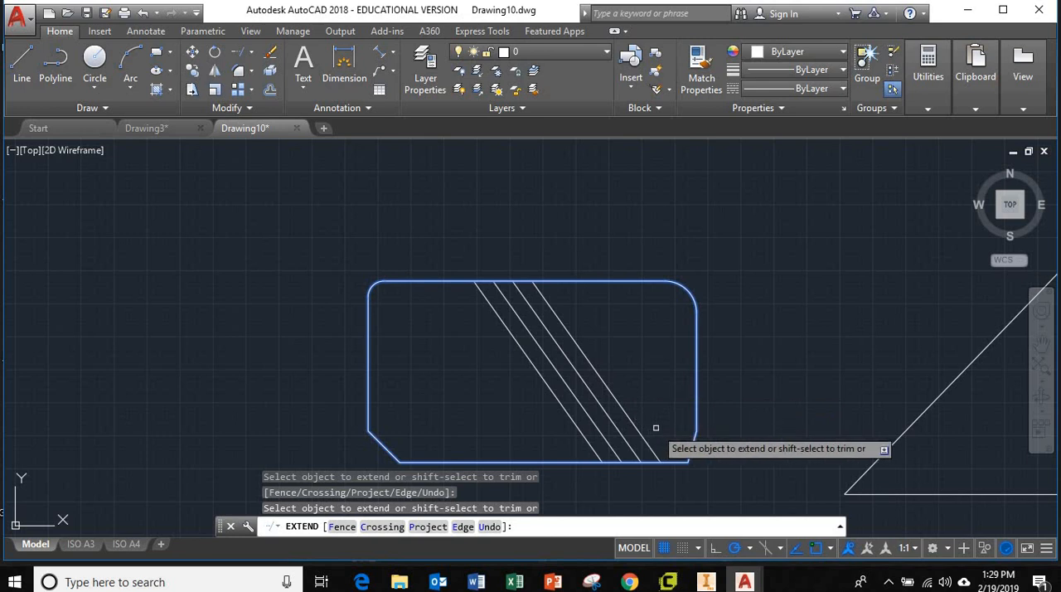
pyautogui.press('Escape')
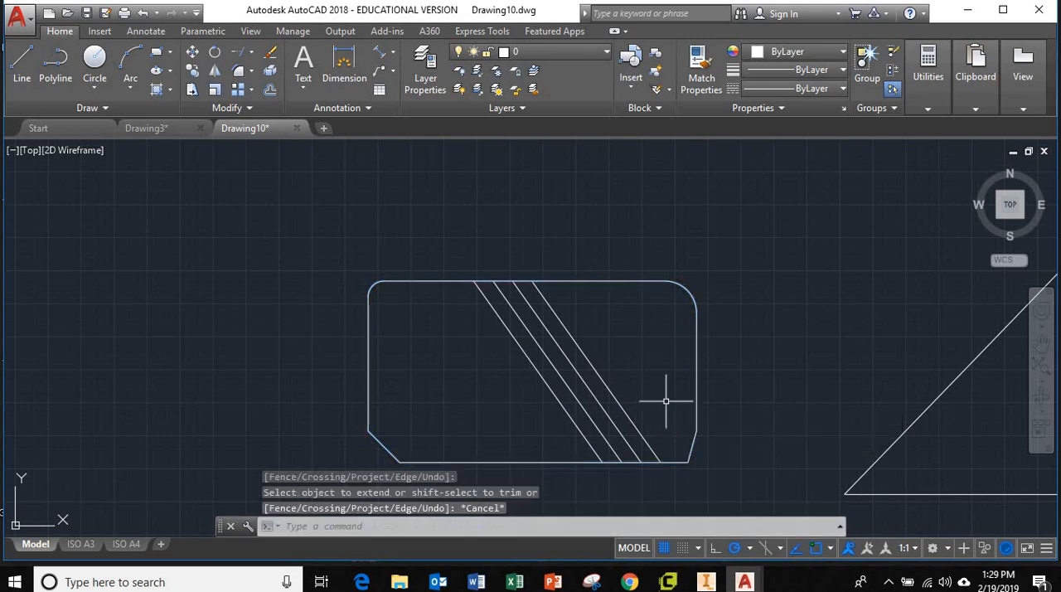